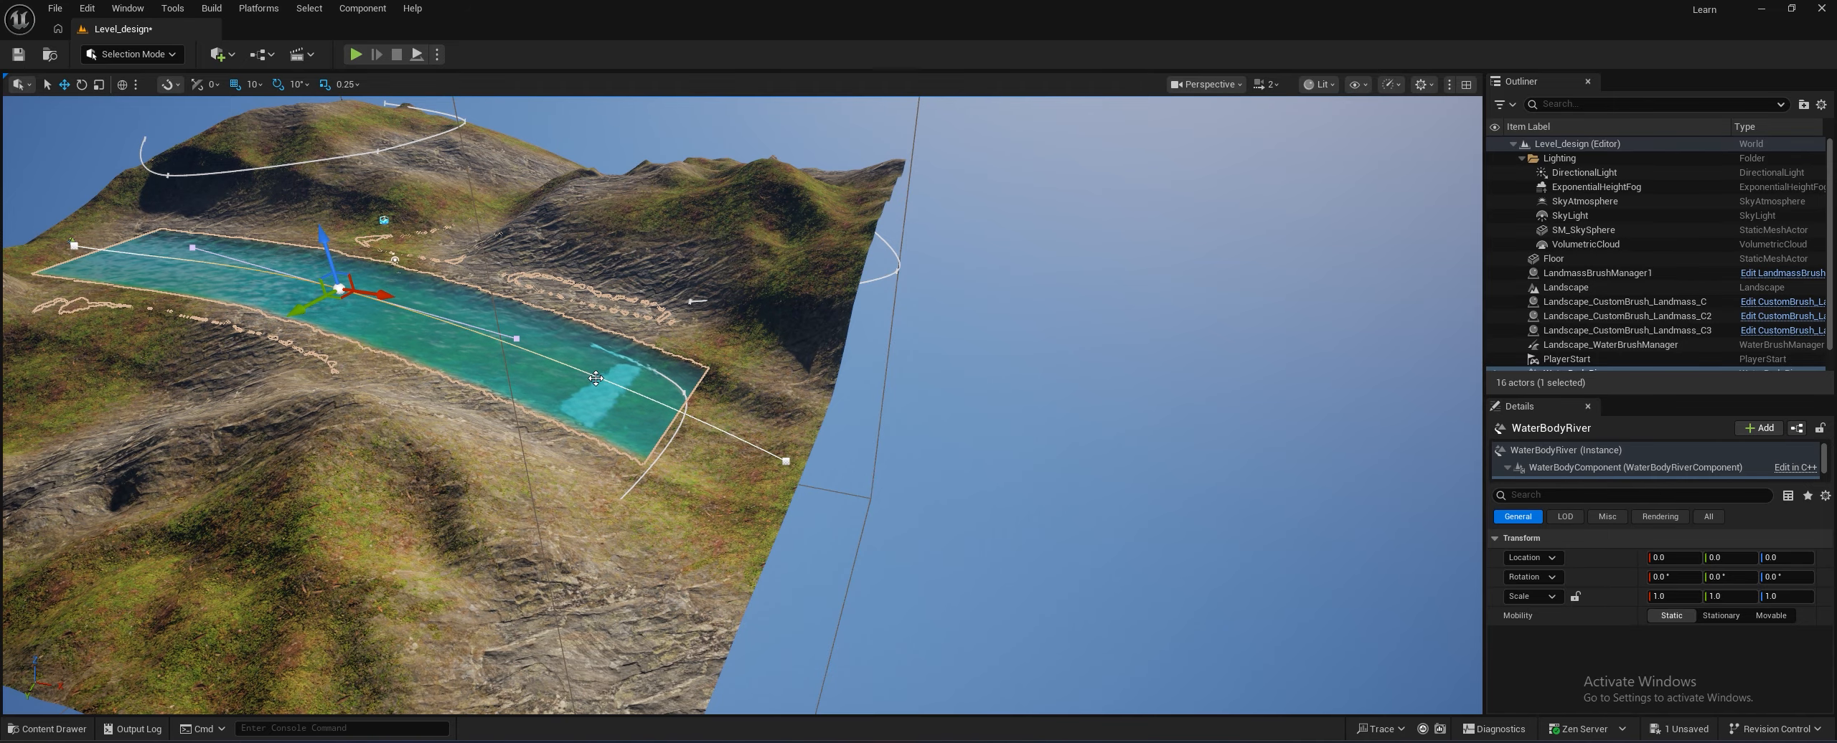
Add a spline point near the river's downhill end, pull the river outward, and delete the outermost spline point
{"action": "right_click", "coordinate": [595, 378]}
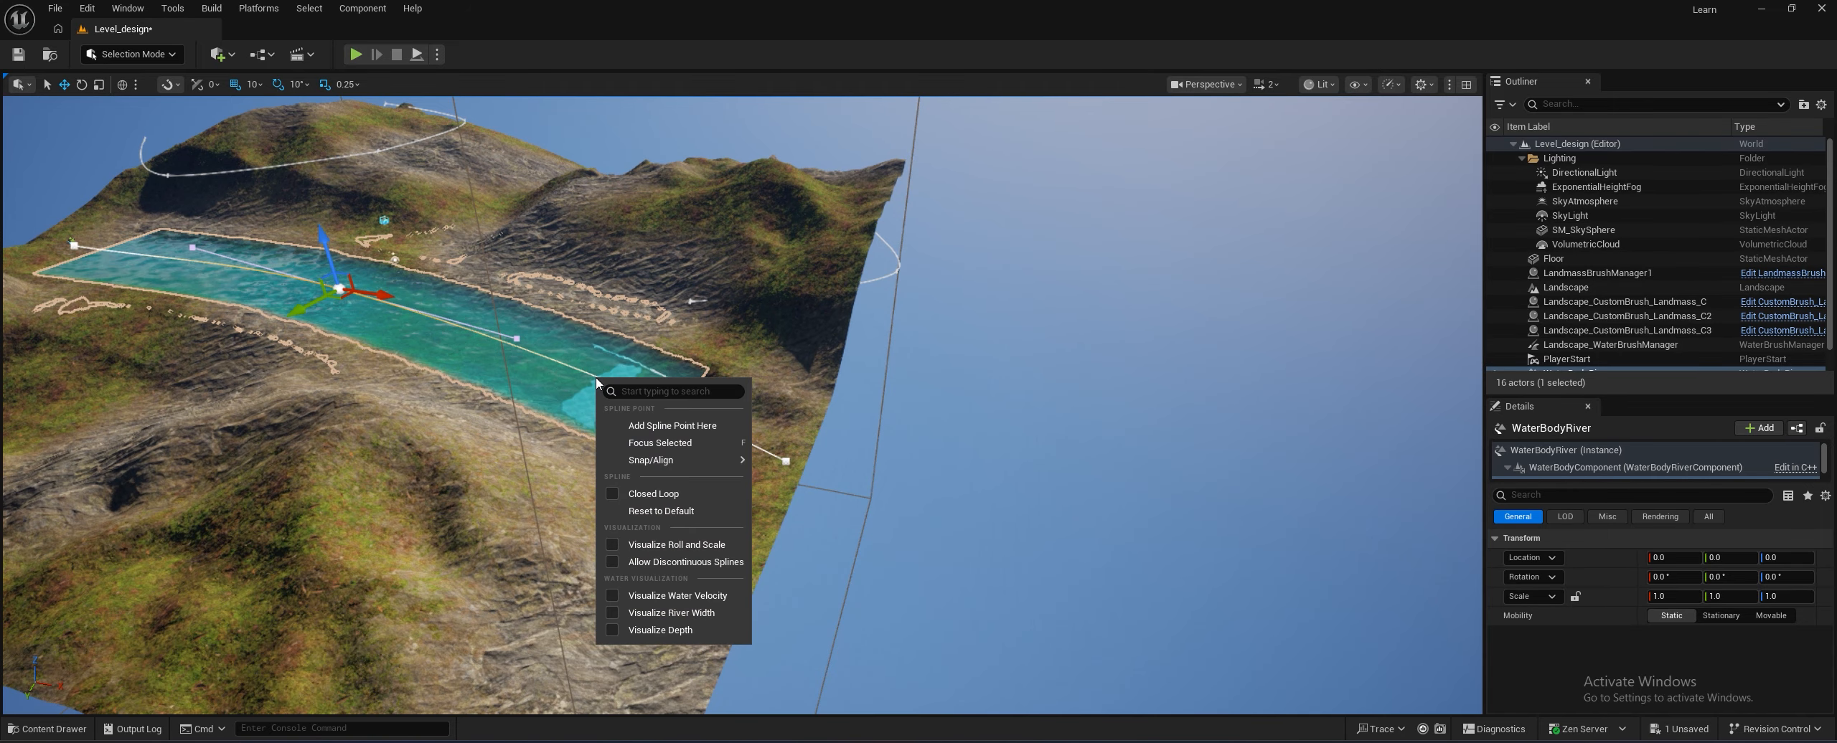
{"action": "left_click", "coordinate": [658, 428]}
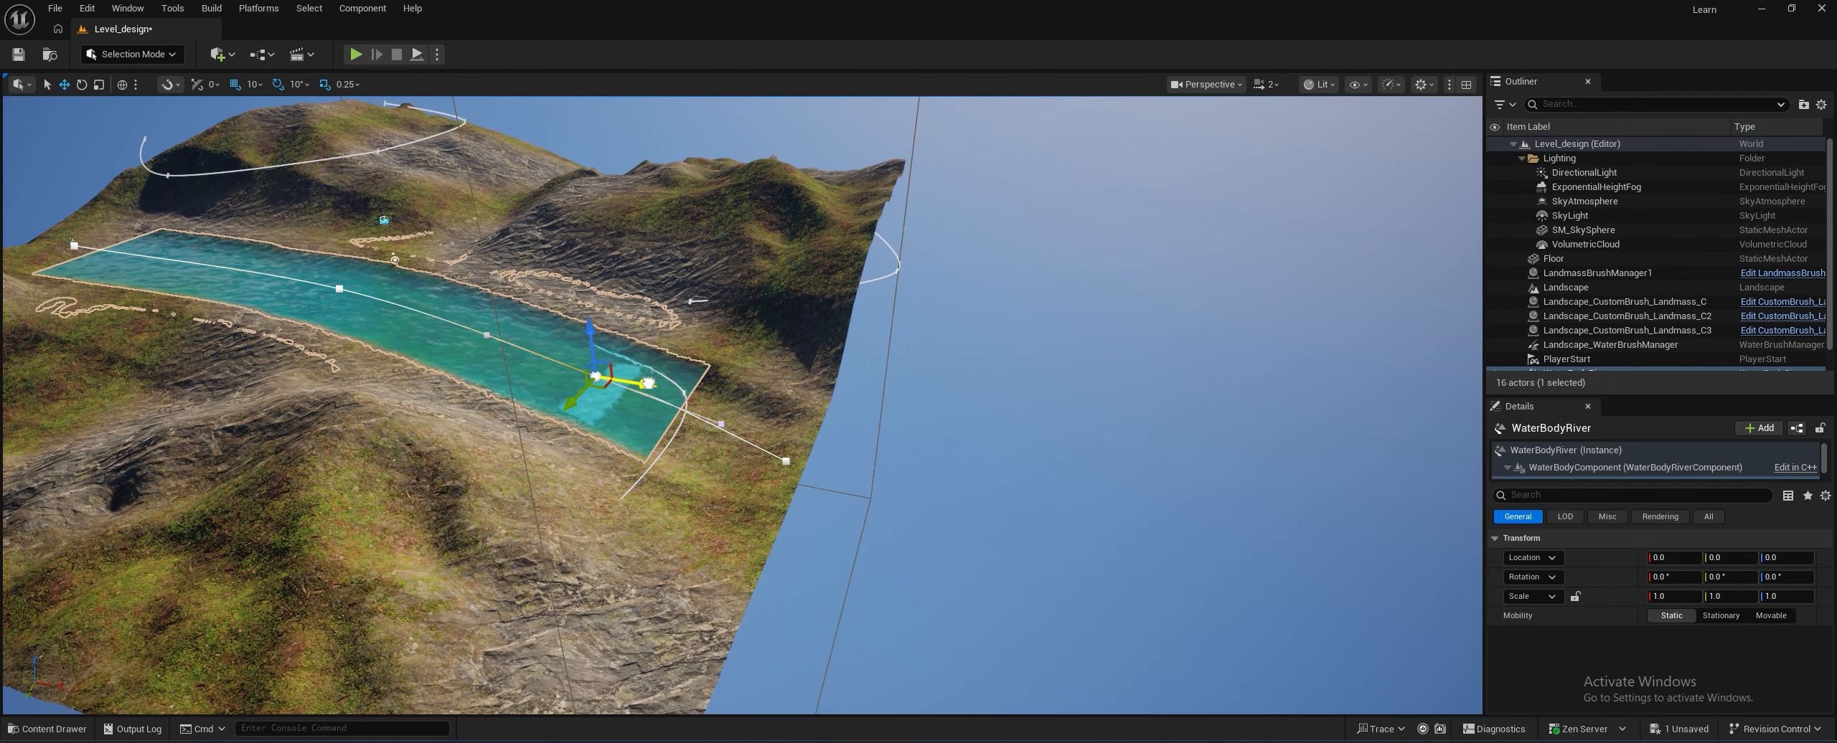
{"action": "left_click_drag", "start_coordinate": [647, 383], "coordinate": [963, 494]}
{"action": "left_click", "coordinate": [786, 461]}
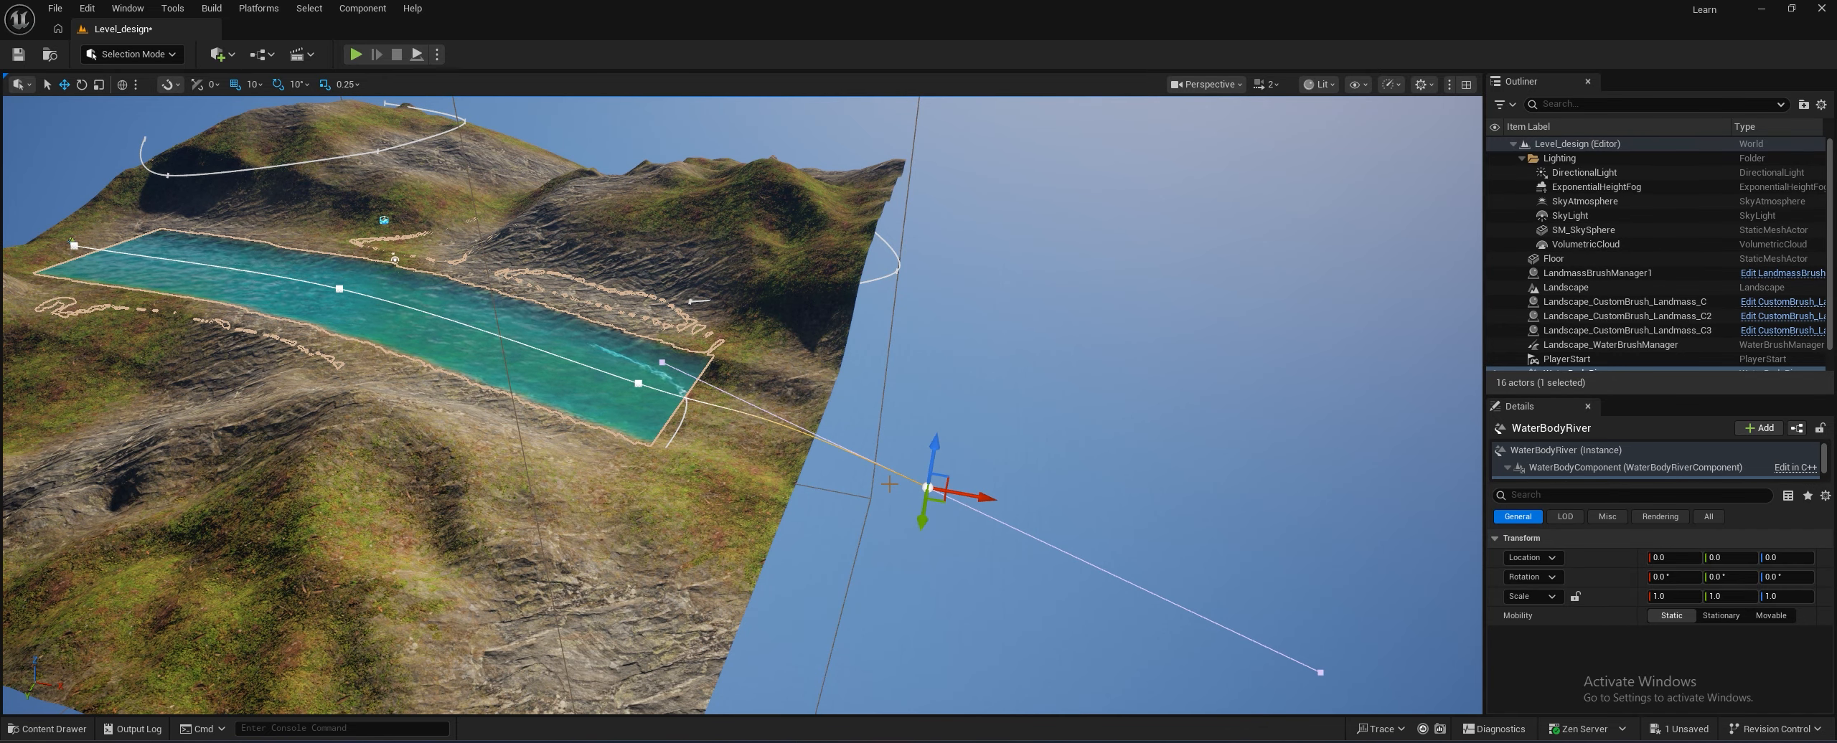
{"action": "key", "text": "Delete"}
Extend the river by moving its last spline point outward along the flow direction and raising it slightly
{"action": "left_click", "coordinate": [637, 384]}
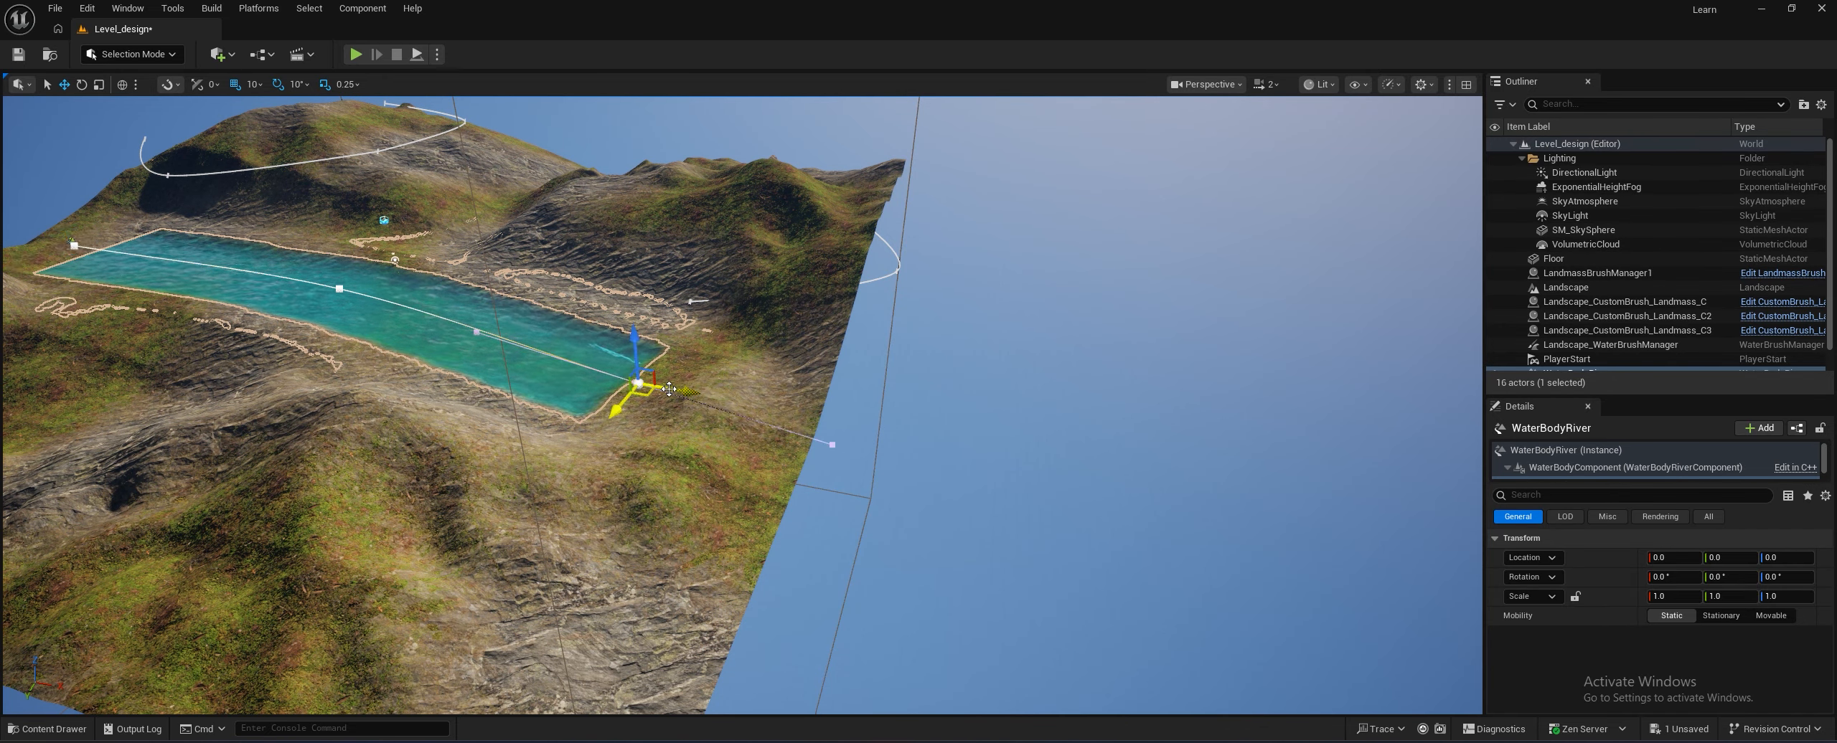
{"action": "left_click_drag", "start_coordinate": [671, 389], "coordinate": [860, 446]}
{"action": "left_click_drag", "start_coordinate": [821, 391], "coordinate": [822, 373]}
{"action": "left_click", "coordinate": [610, 359]}
{"action": "right_click_drag", "start_coordinate": [860, 402], "coordinate": [1126, 444]}
Select the WaterBodyRiver actor and enlarge the area that shows its properties
{"action": "scroll", "coordinate": [1558, 350], "scroll_direction": "down", "scroll_amount": 2}
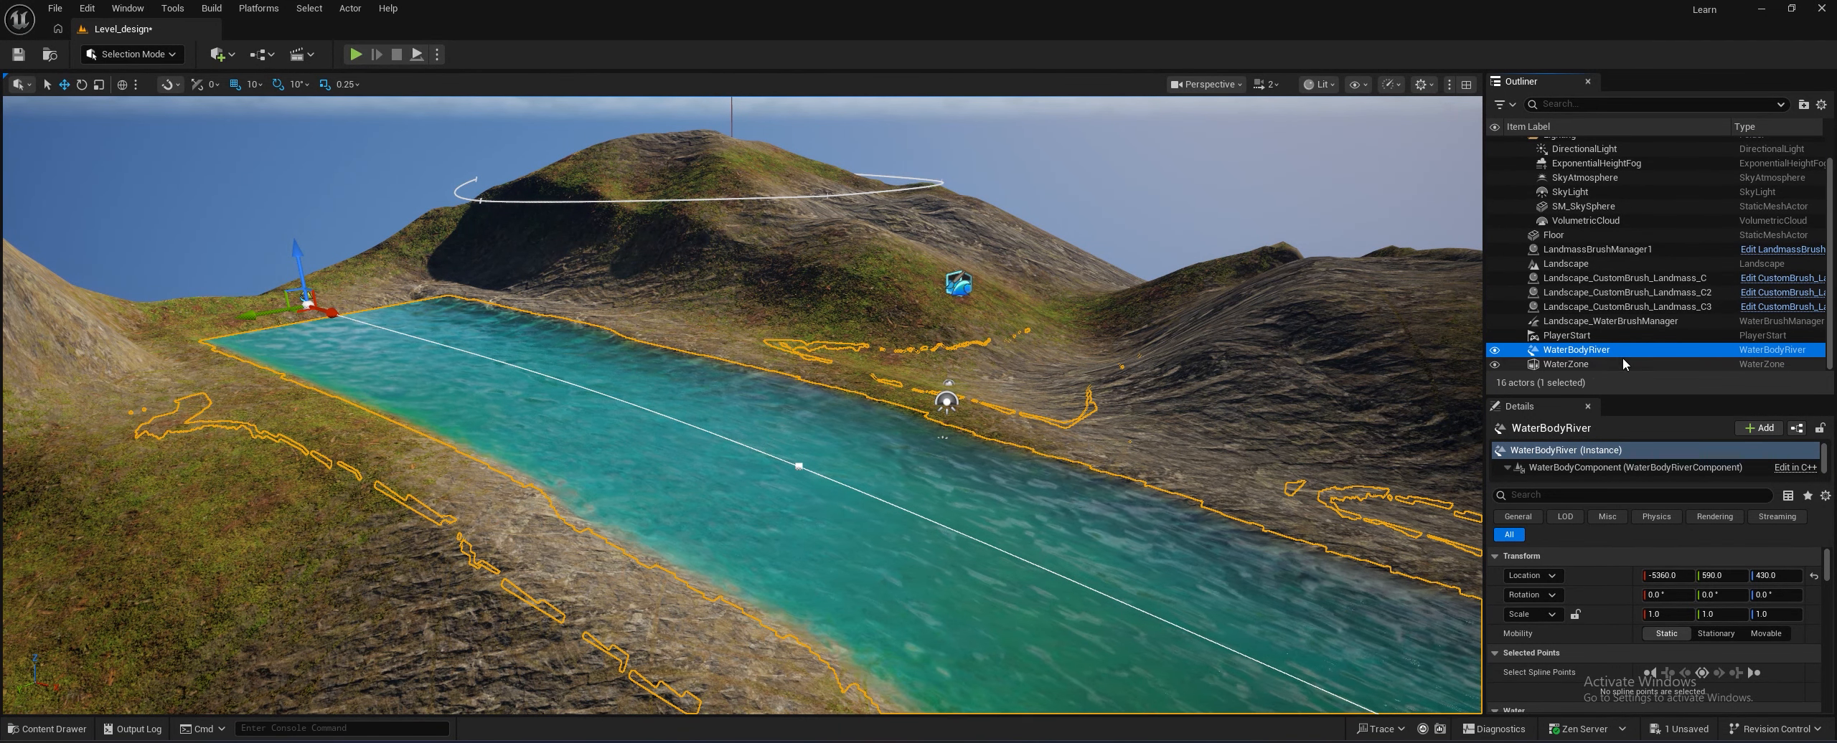
{"action": "left_click", "coordinate": [1571, 351]}
{"action": "left_click_drag", "start_coordinate": [1571, 396], "coordinate": [1536, 288]}
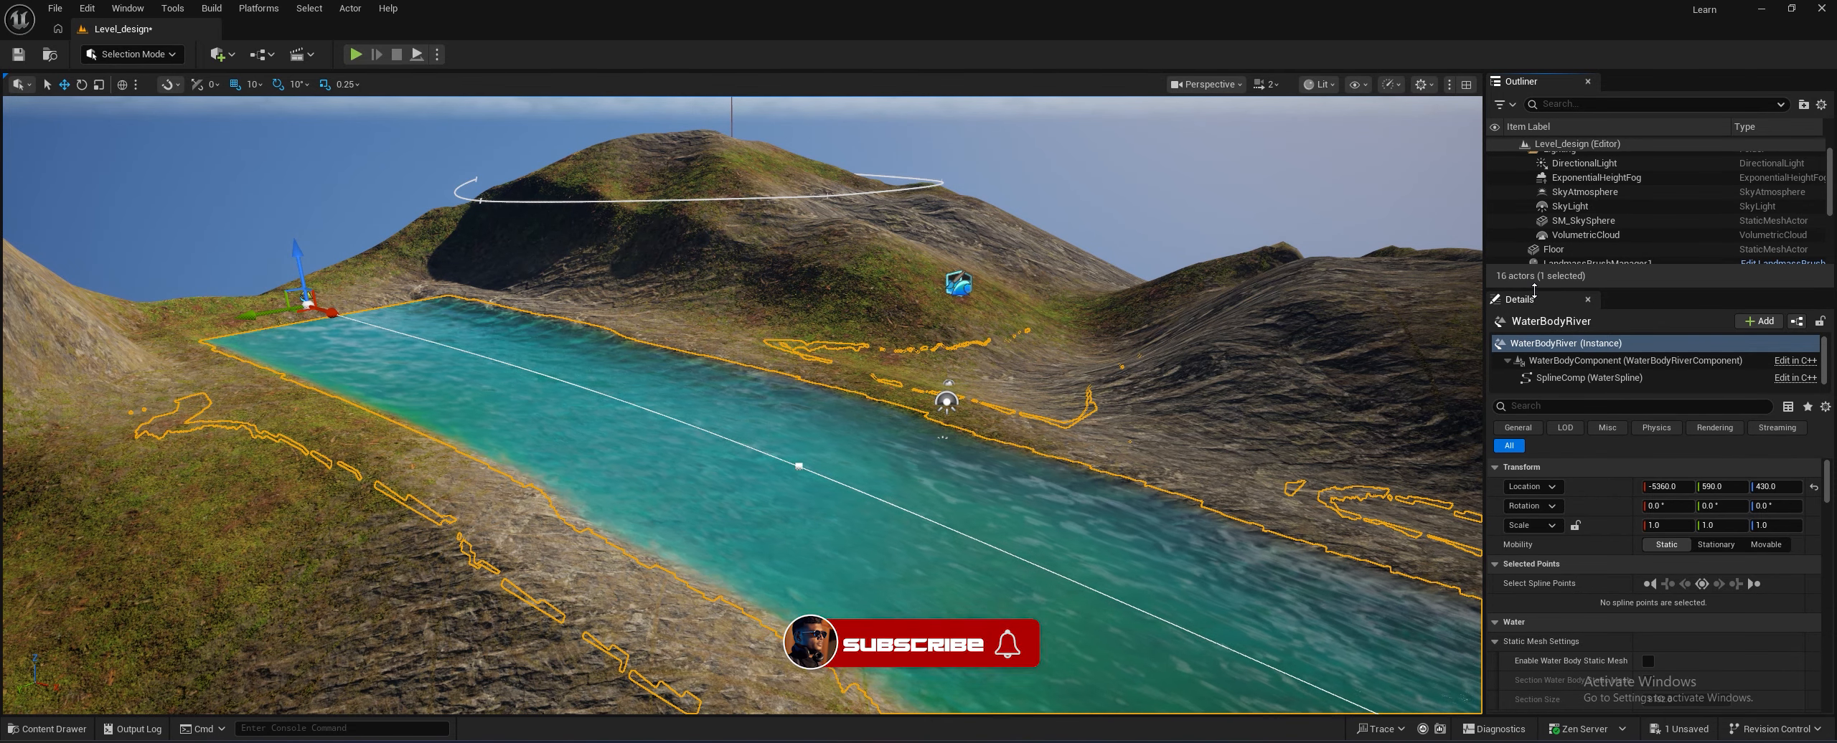
{"action": "left_click_drag", "start_coordinate": [1536, 290], "coordinate": [1544, 244]}
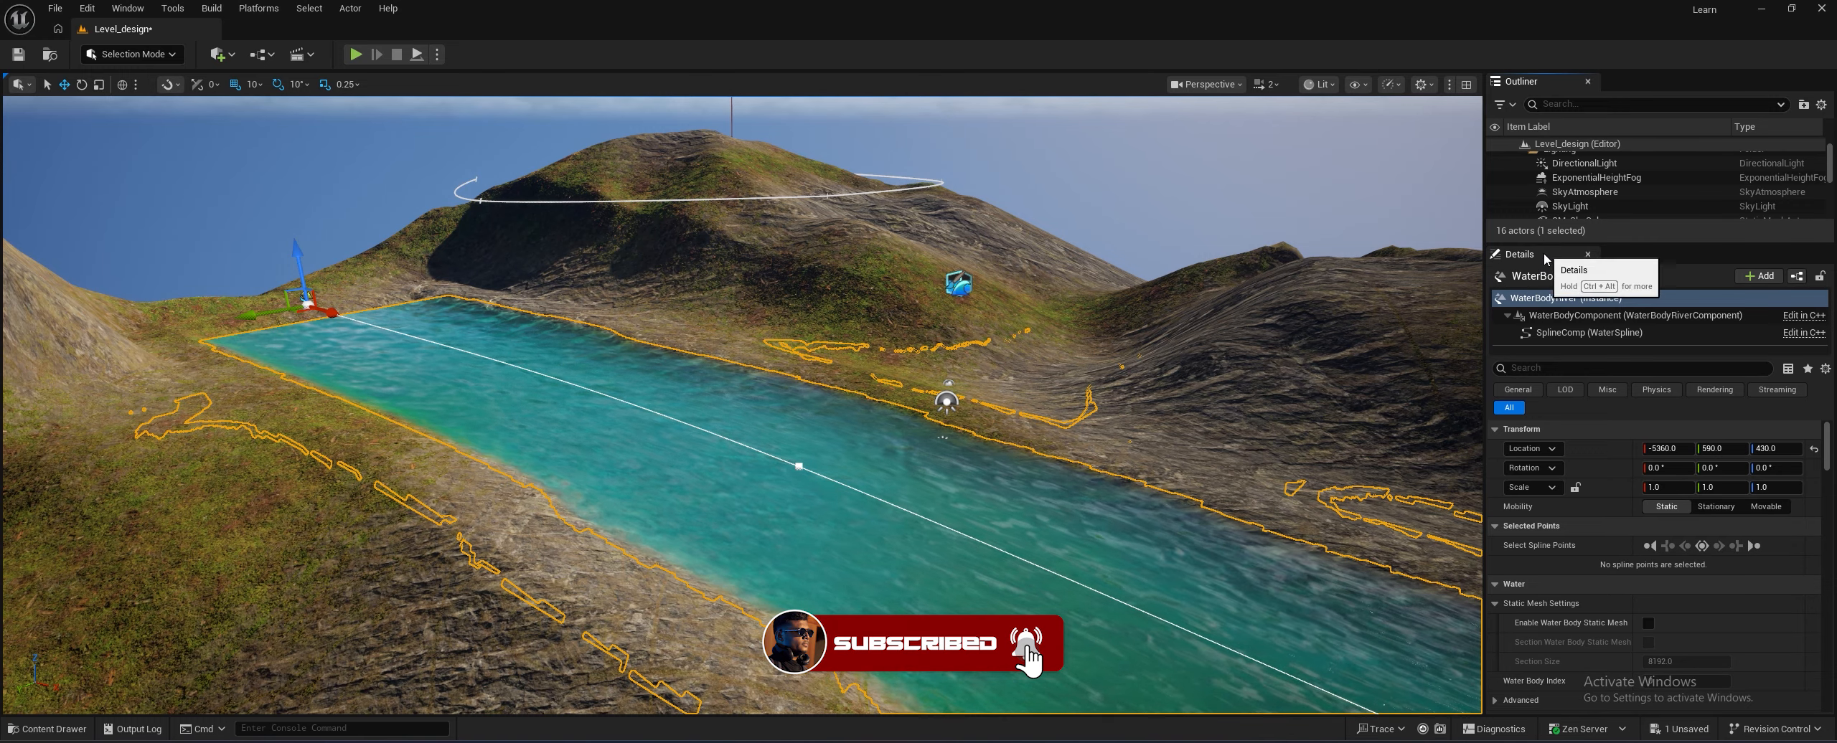
{"action": "left_click", "coordinate": [1521, 306]}
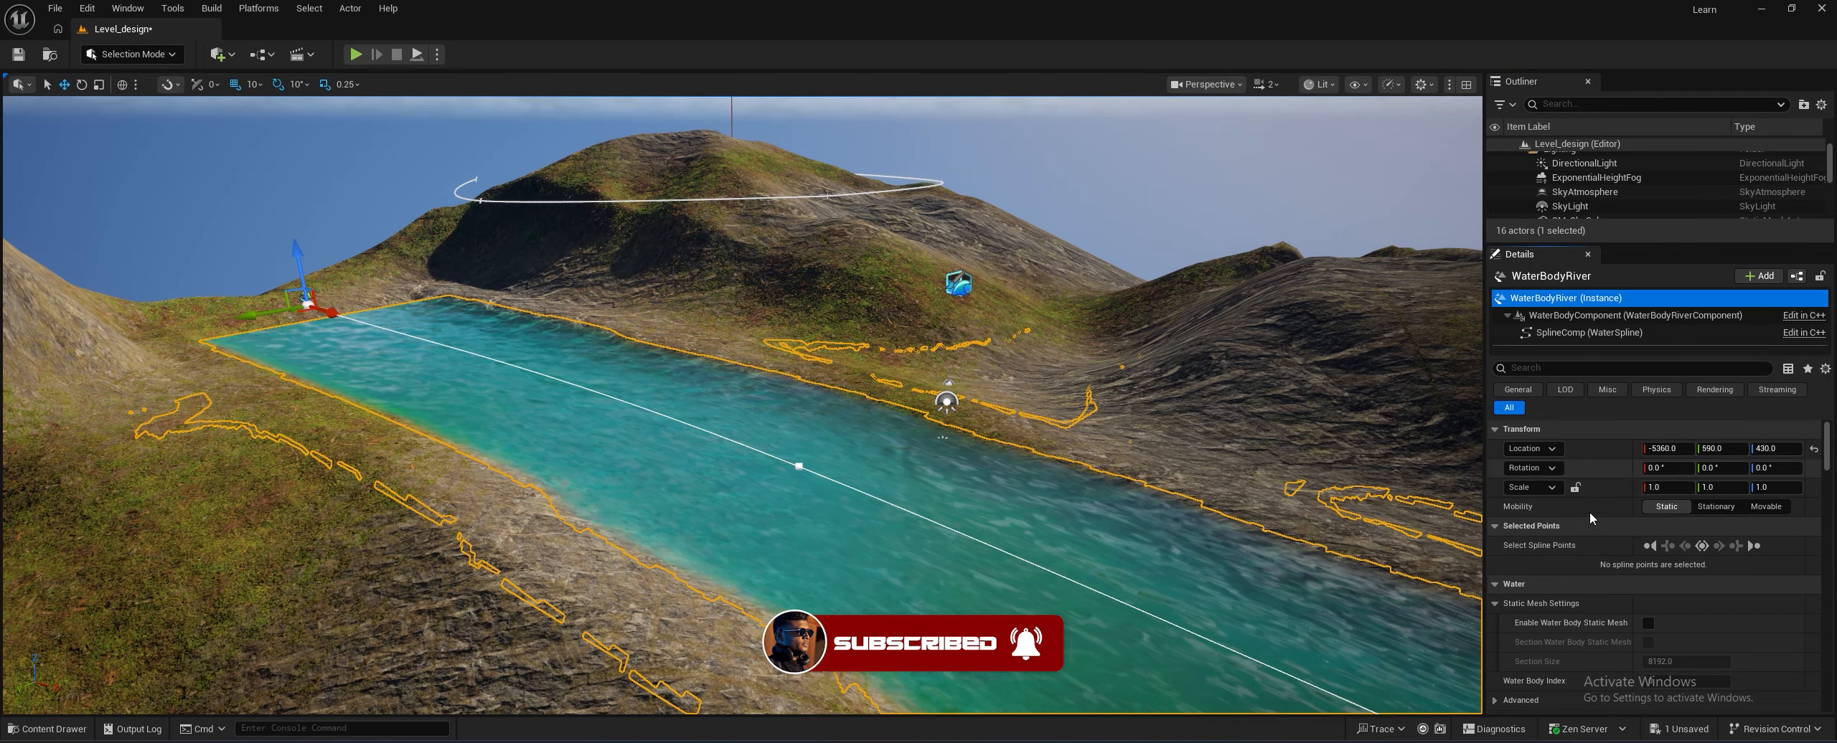
{"action": "scroll", "coordinate": [1564, 553], "scroll_direction": "down", "scroll_amount": 2}
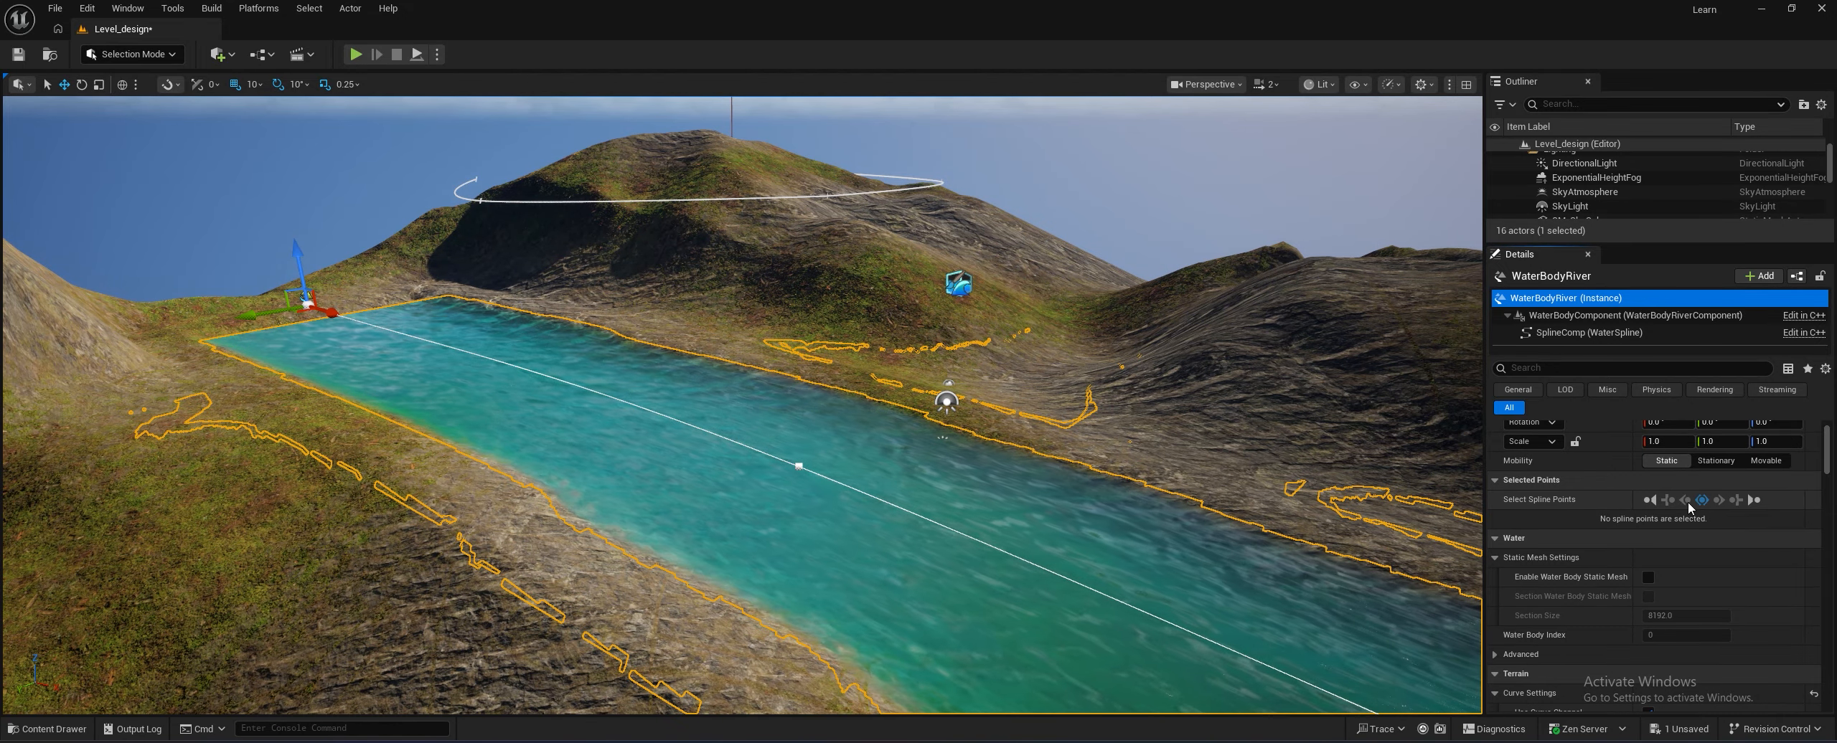
{"action": "left_click", "coordinate": [927, 526]}
{"action": "right_click", "coordinate": [927, 525]}
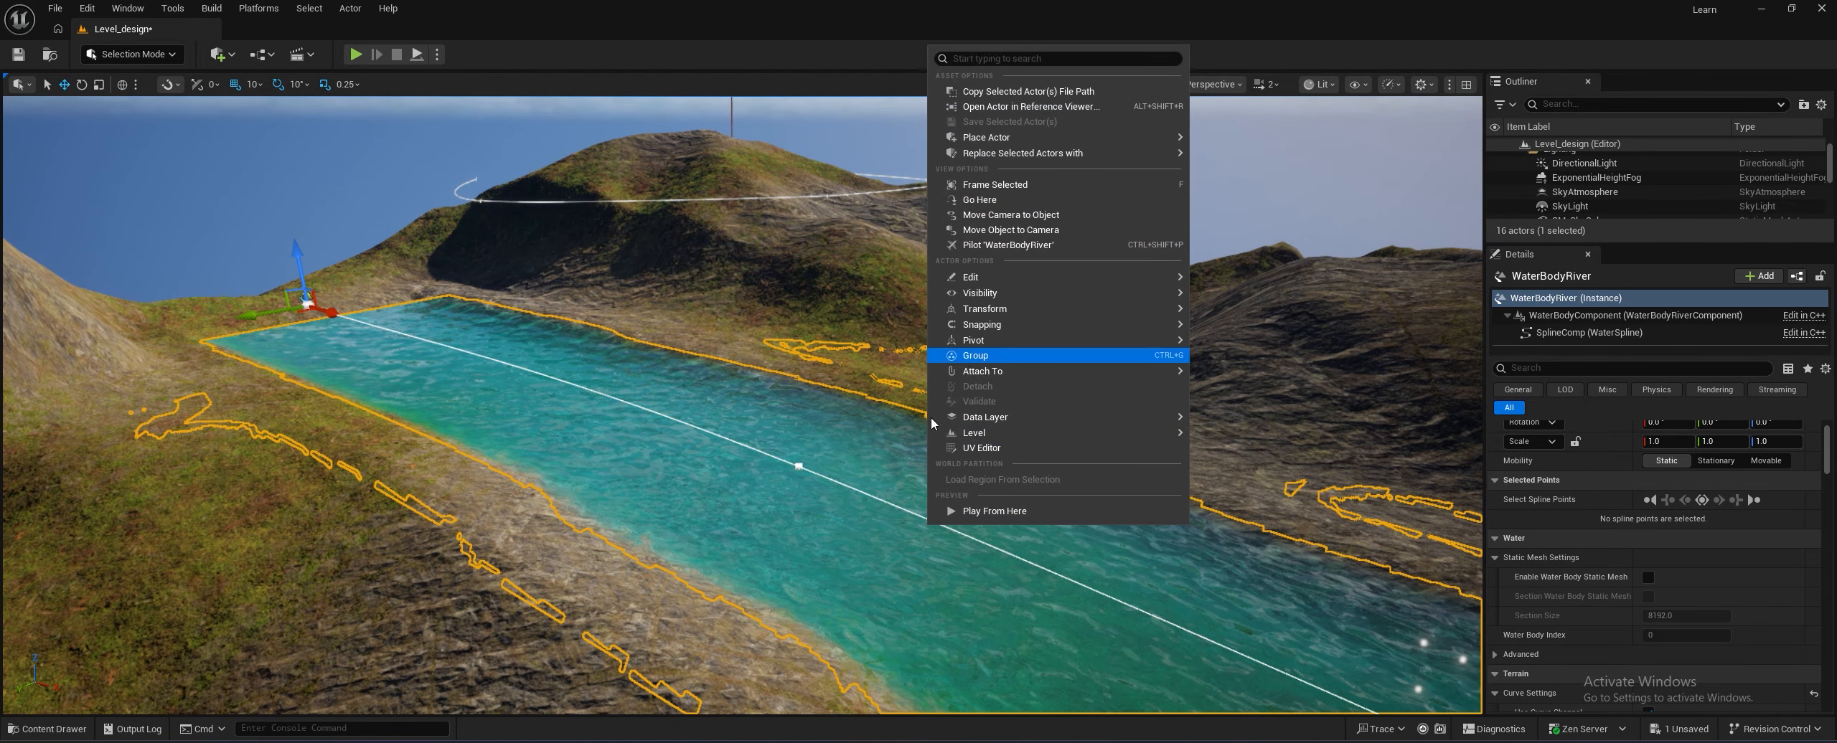
{"action": "mouse_move", "coordinate": [933, 417]}
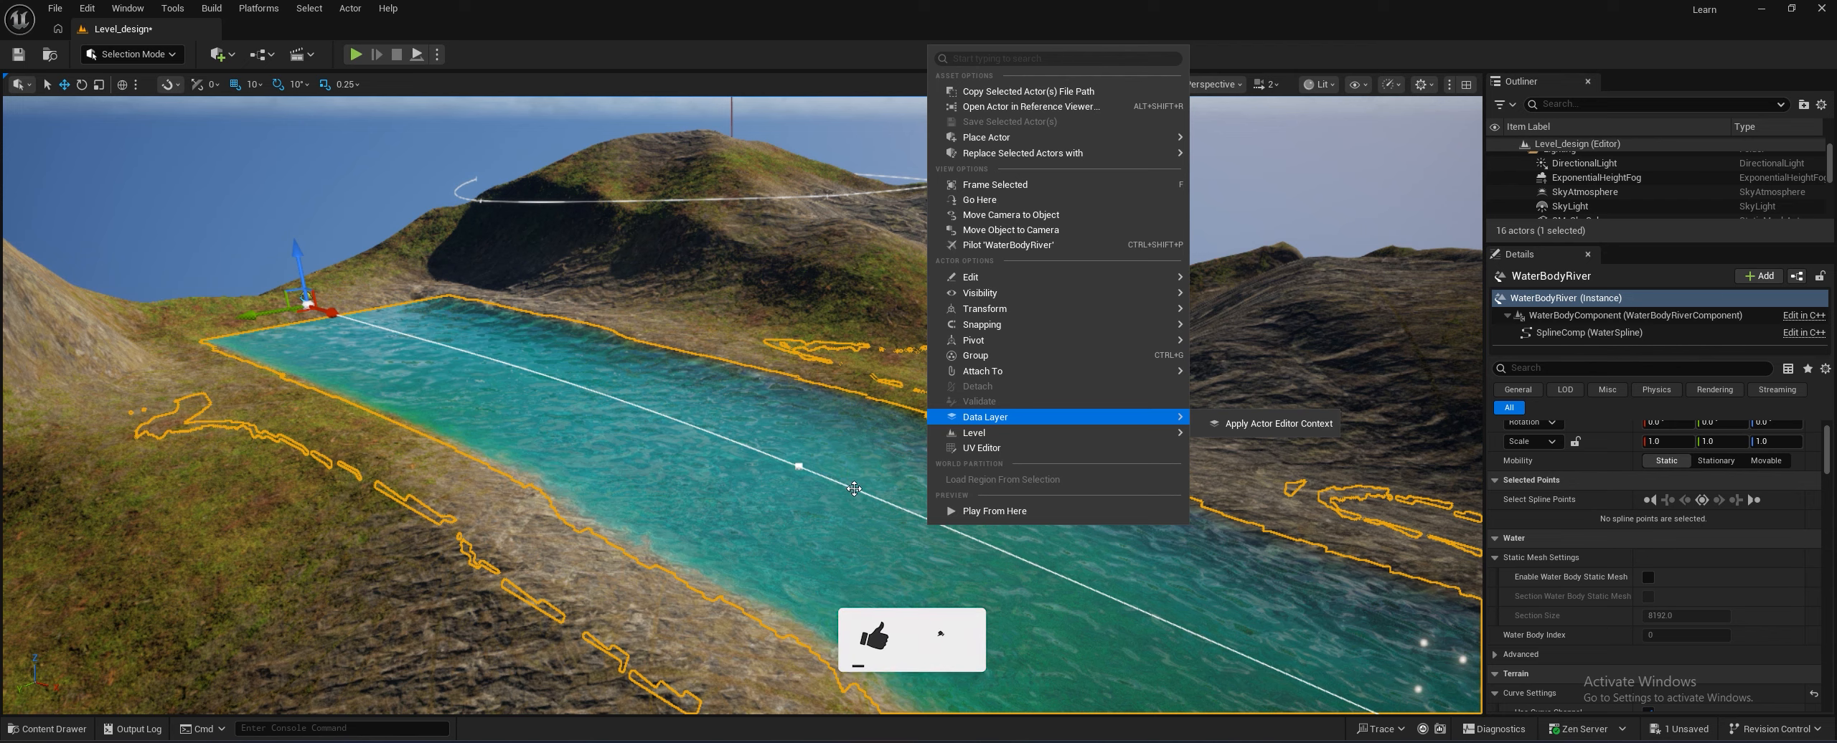
{"action": "right_click", "coordinate": [857, 488]}
{"action": "left_click", "coordinate": [1363, 495]}
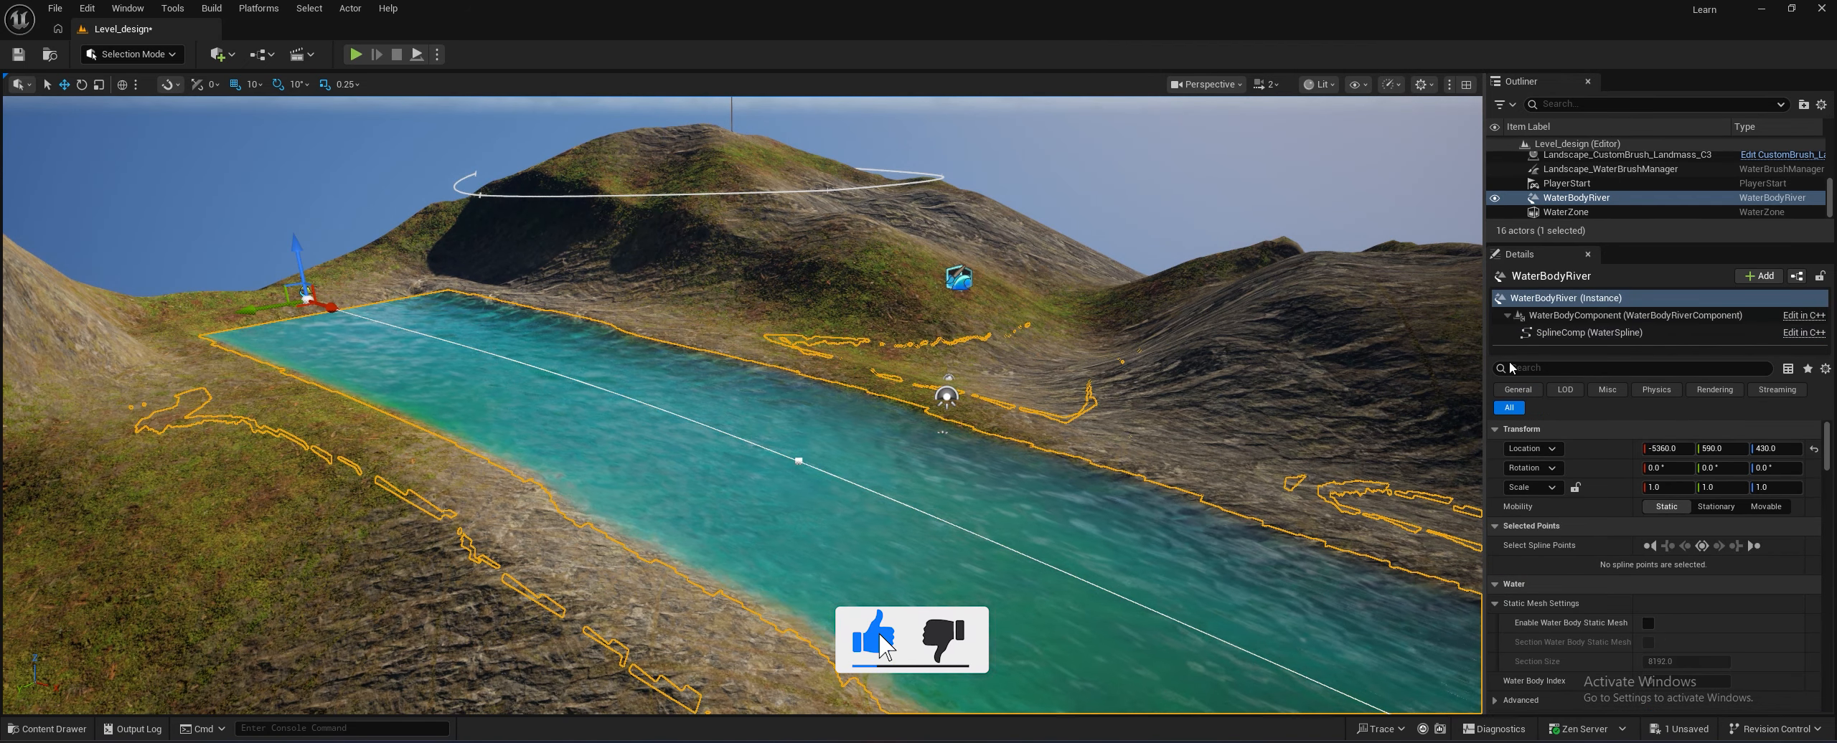
Select the WaterBodyRiver instance and bring up its terrain curve settings
{"action": "left_click", "coordinate": [1549, 299]}
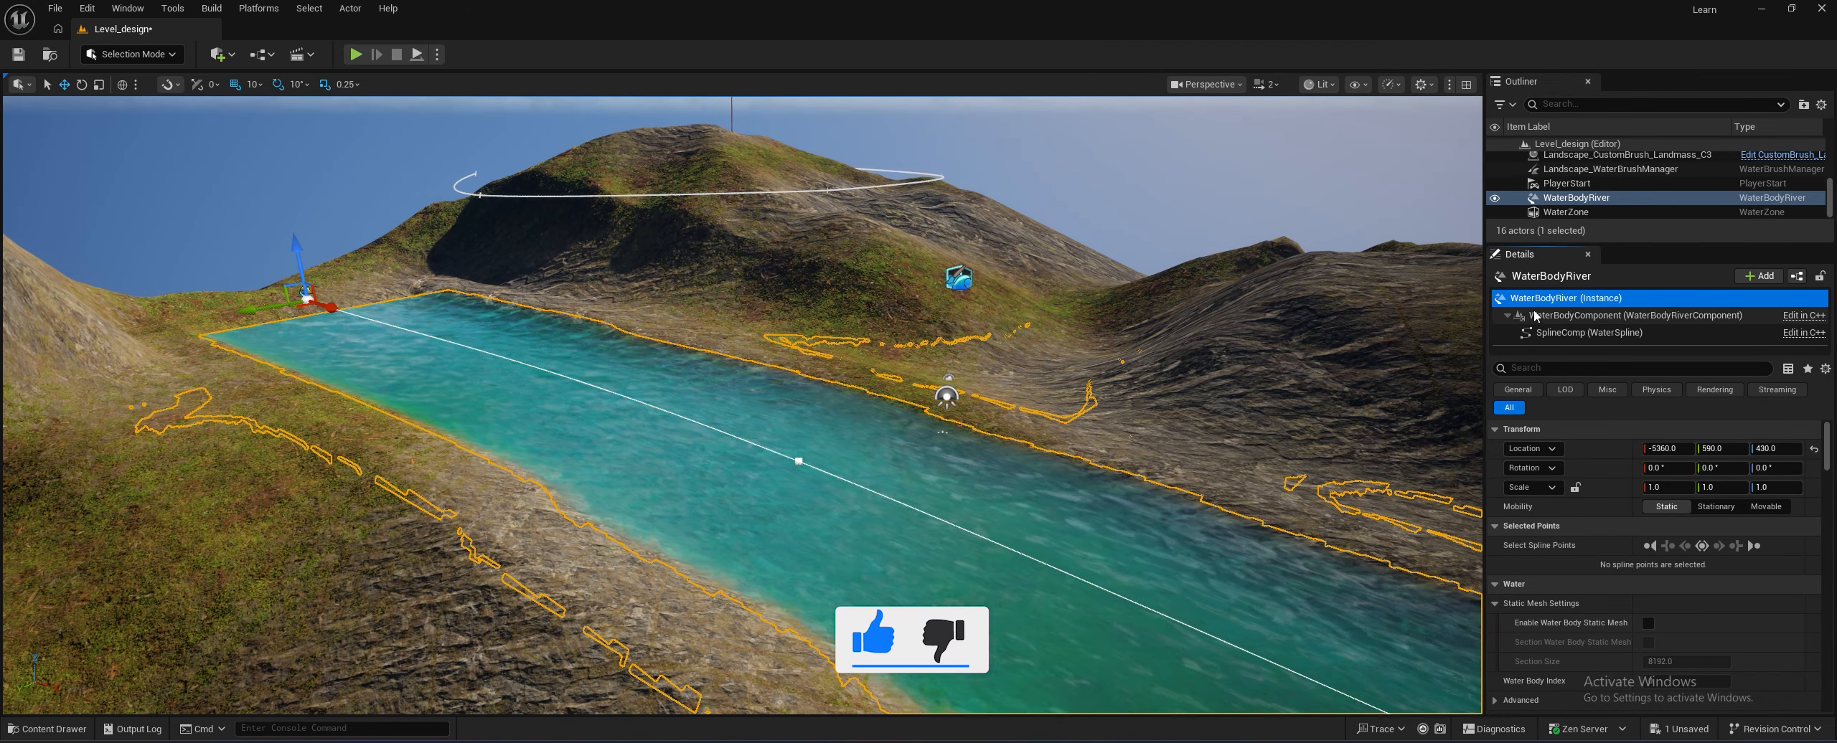
{"action": "scroll", "coordinate": [1547, 597], "scroll_direction": "down", "scroll_amount": 2}
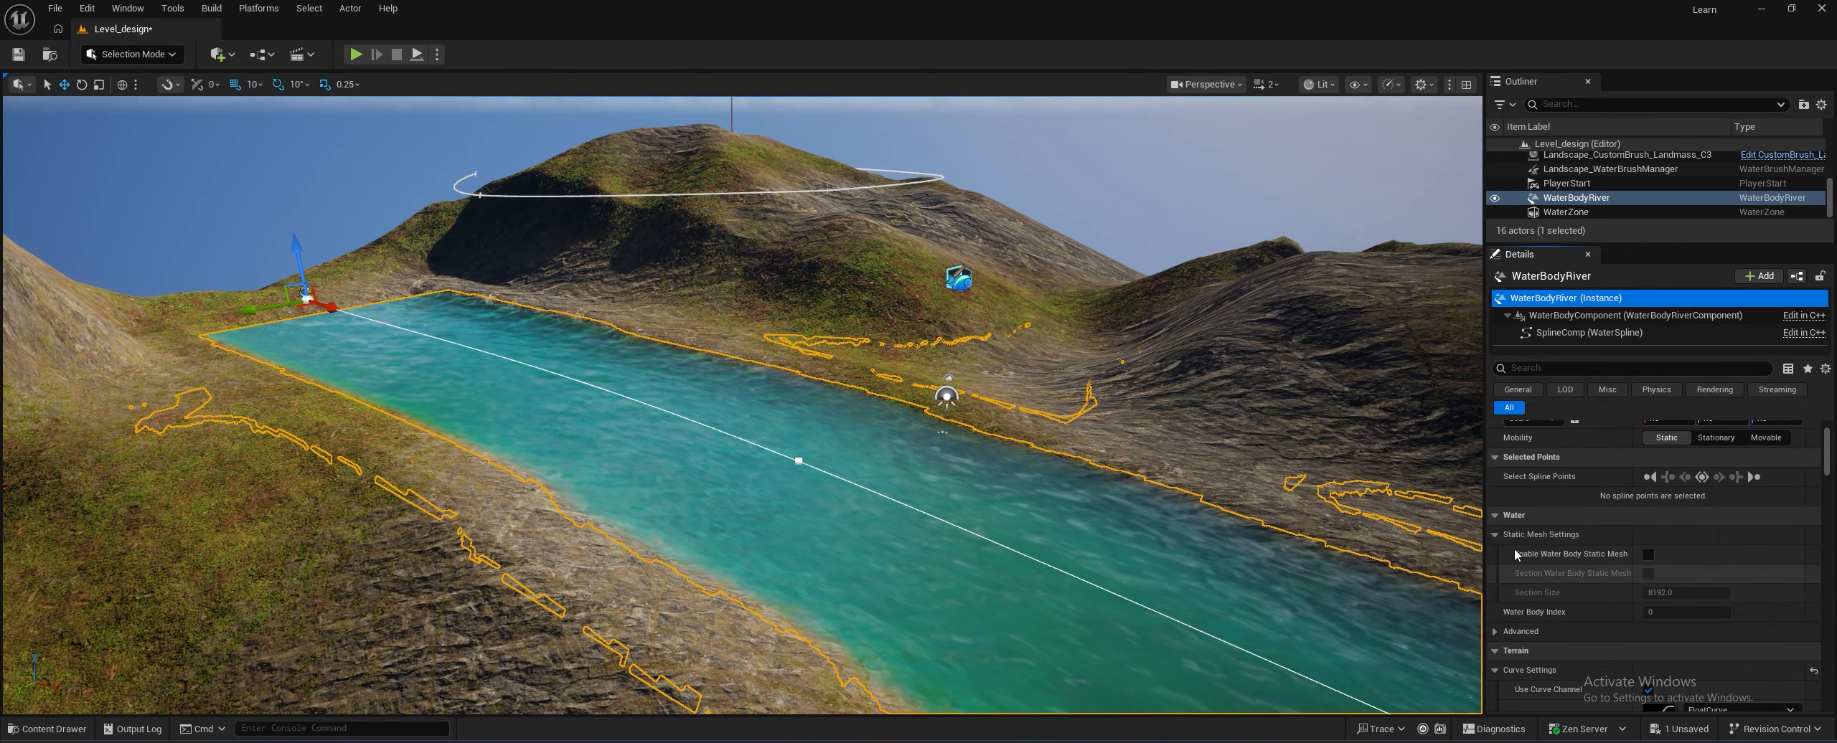
{"action": "scroll", "coordinate": [1519, 552], "scroll_direction": "down", "scroll_amount": 4}
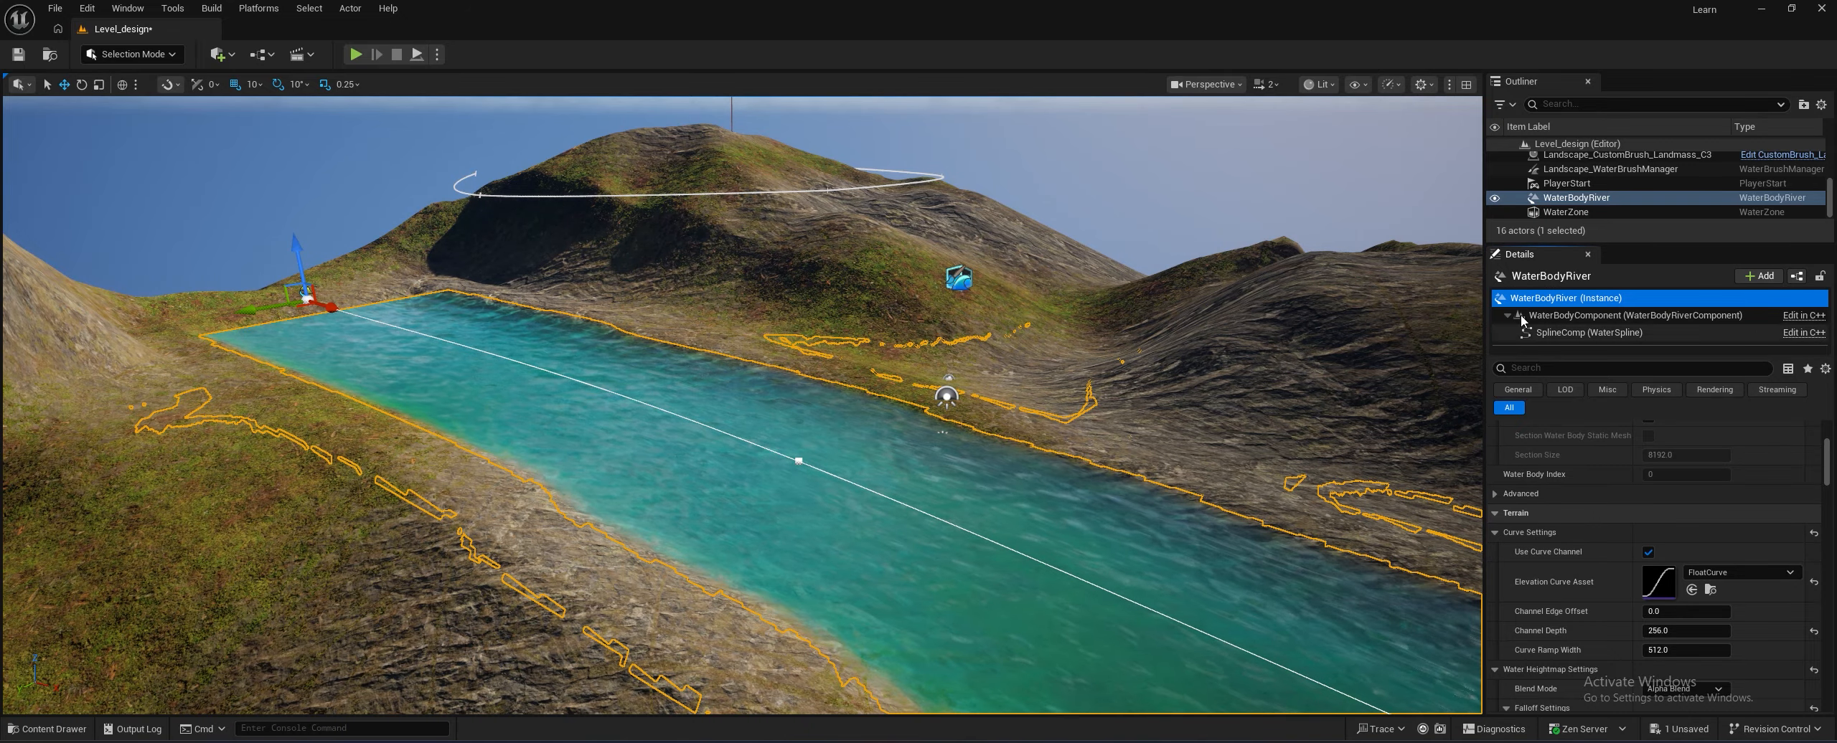
{"action": "scroll", "coordinate": [1567, 560], "scroll_direction": "down", "scroll_amount": 1}
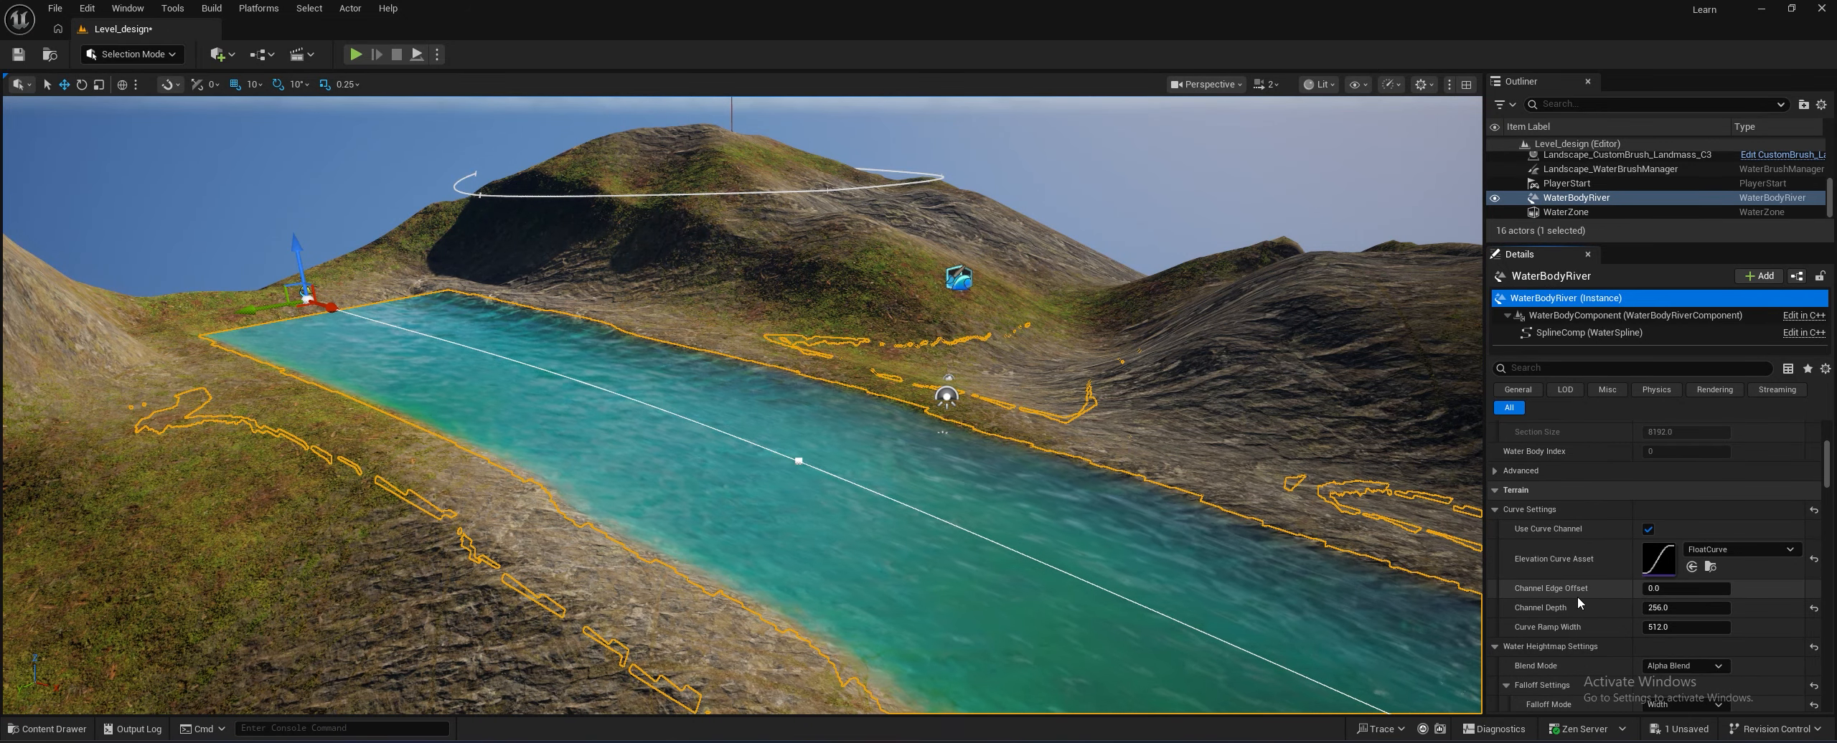
{"action": "right_click_drag", "start_coordinate": [932, 445], "coordinate": [986, 470]}
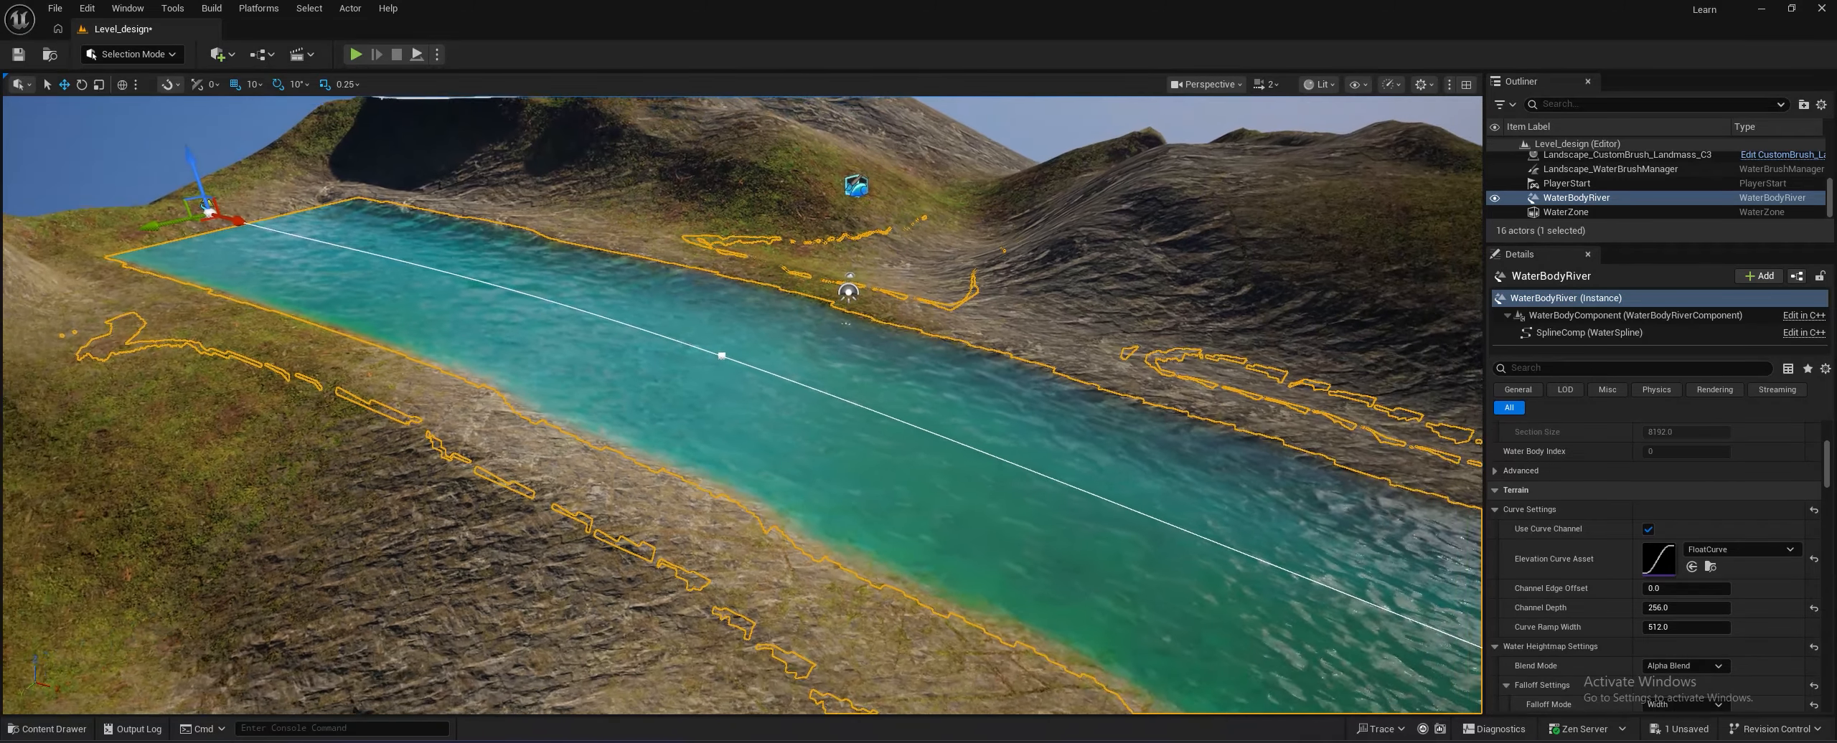
{"action": "scroll", "coordinate": [1567, 611], "scroll_direction": "down", "scroll_amount": 1}
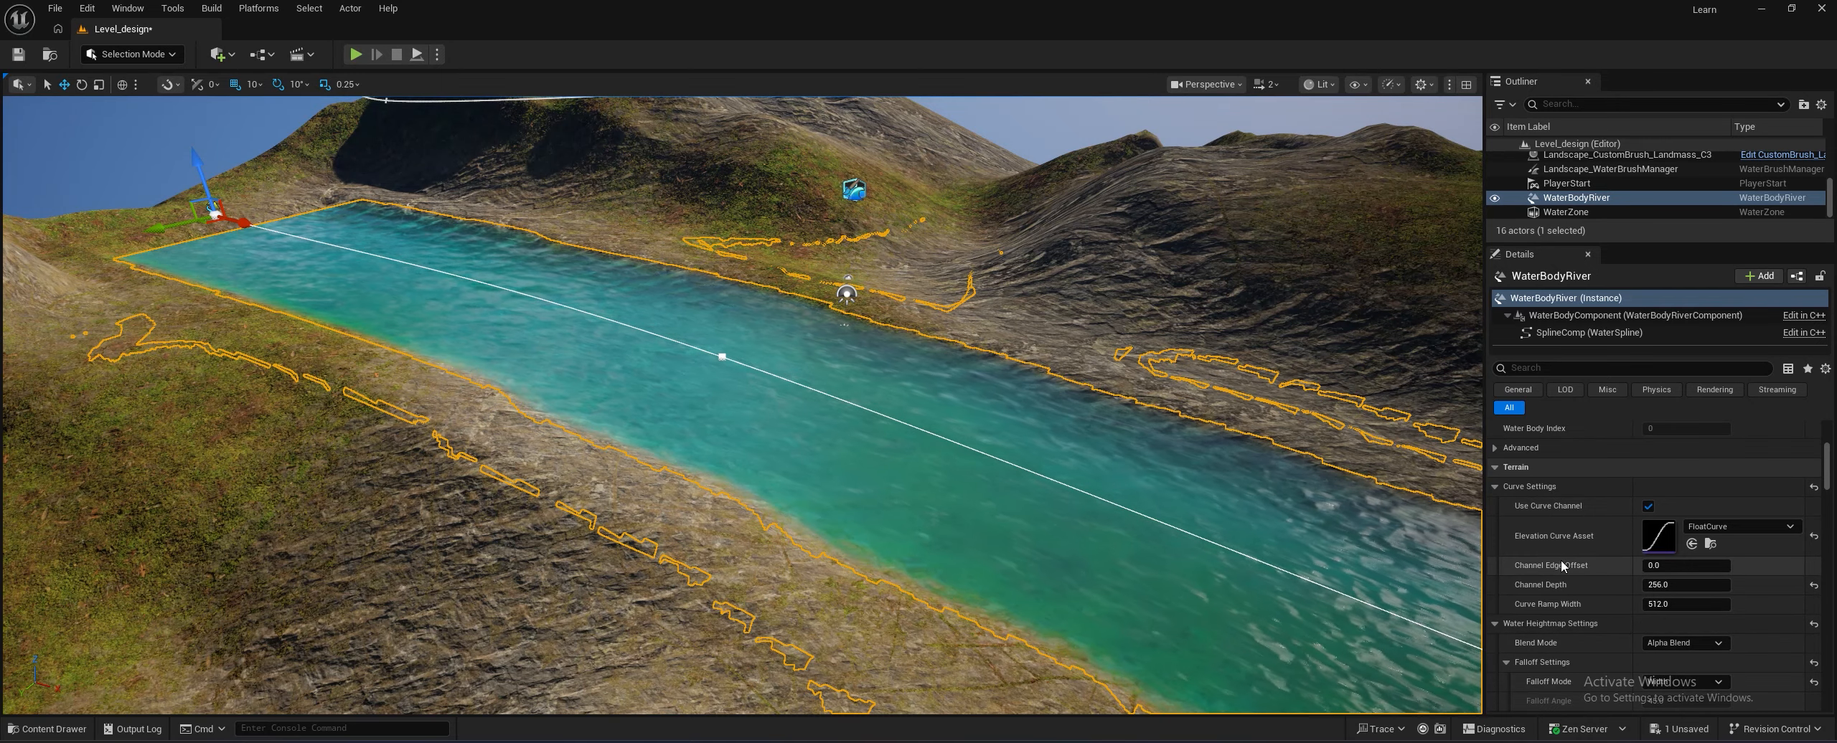
Try a channel edge offset of 2.0 for the river and undo the change
{"action": "left_click", "coordinate": [1672, 566]}
{"action": "type", "text": "2"}
{"action": "key", "text": "Return"}
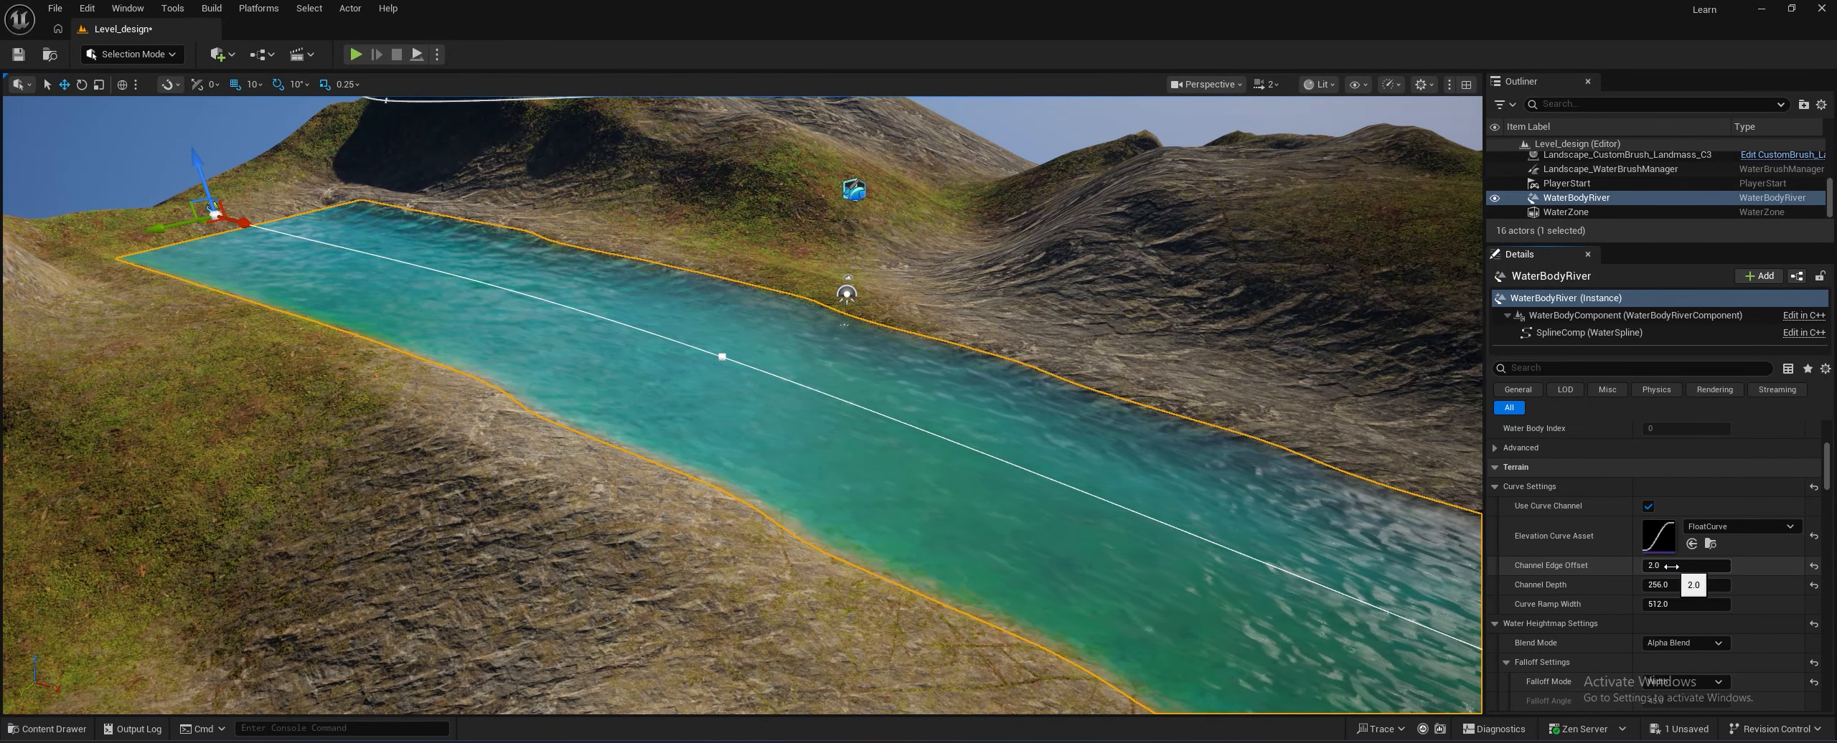
{"action": "key", "text": "ctrl+z"}
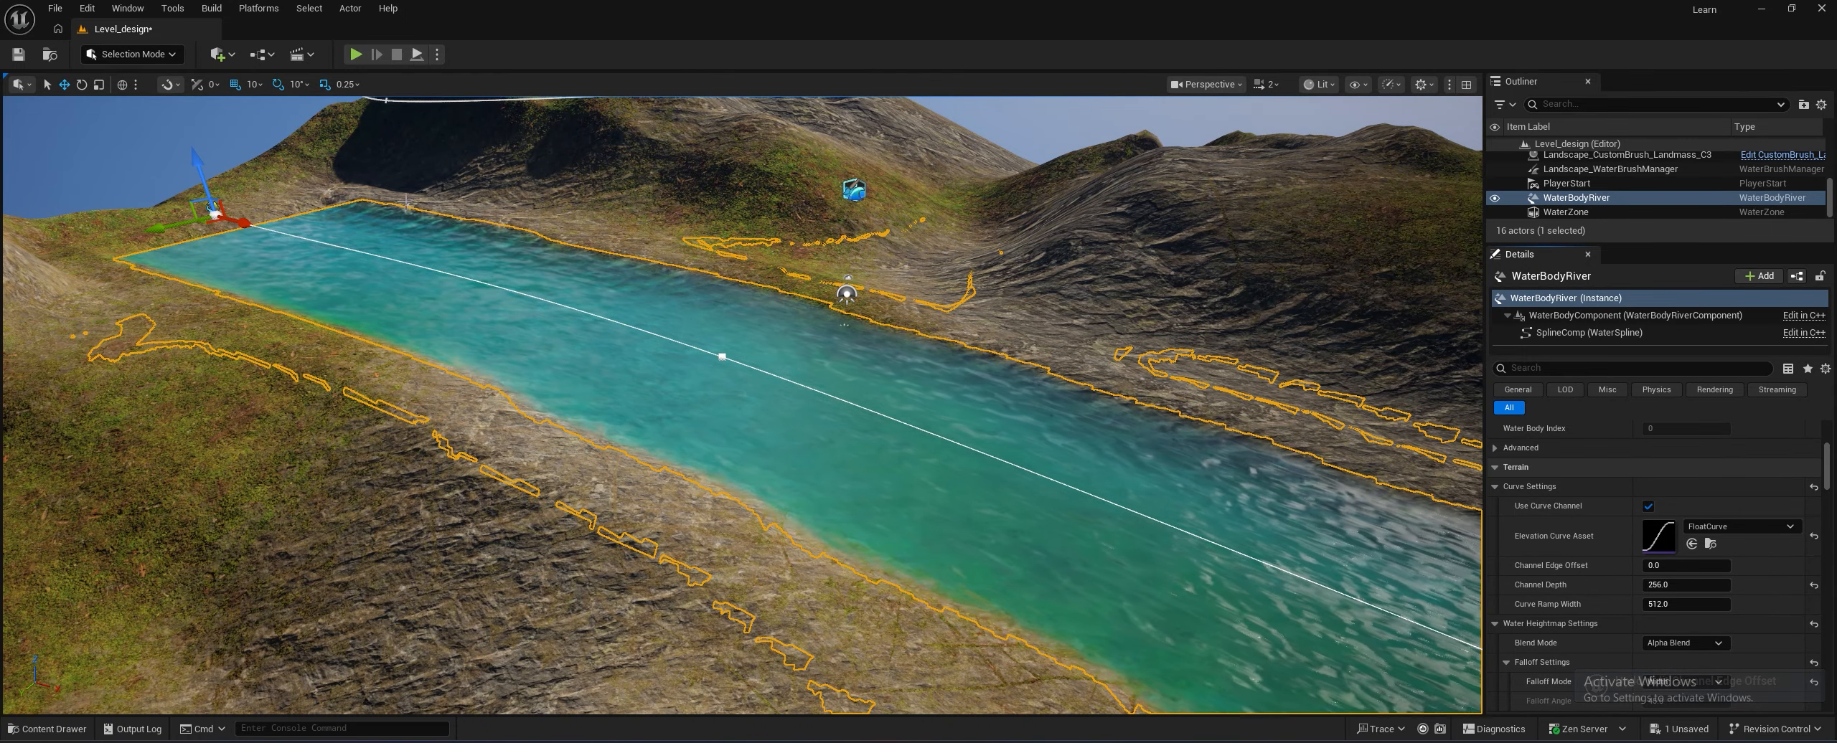
{"action": "scroll", "coordinate": [1578, 585], "scroll_direction": "down", "scroll_amount": 1}
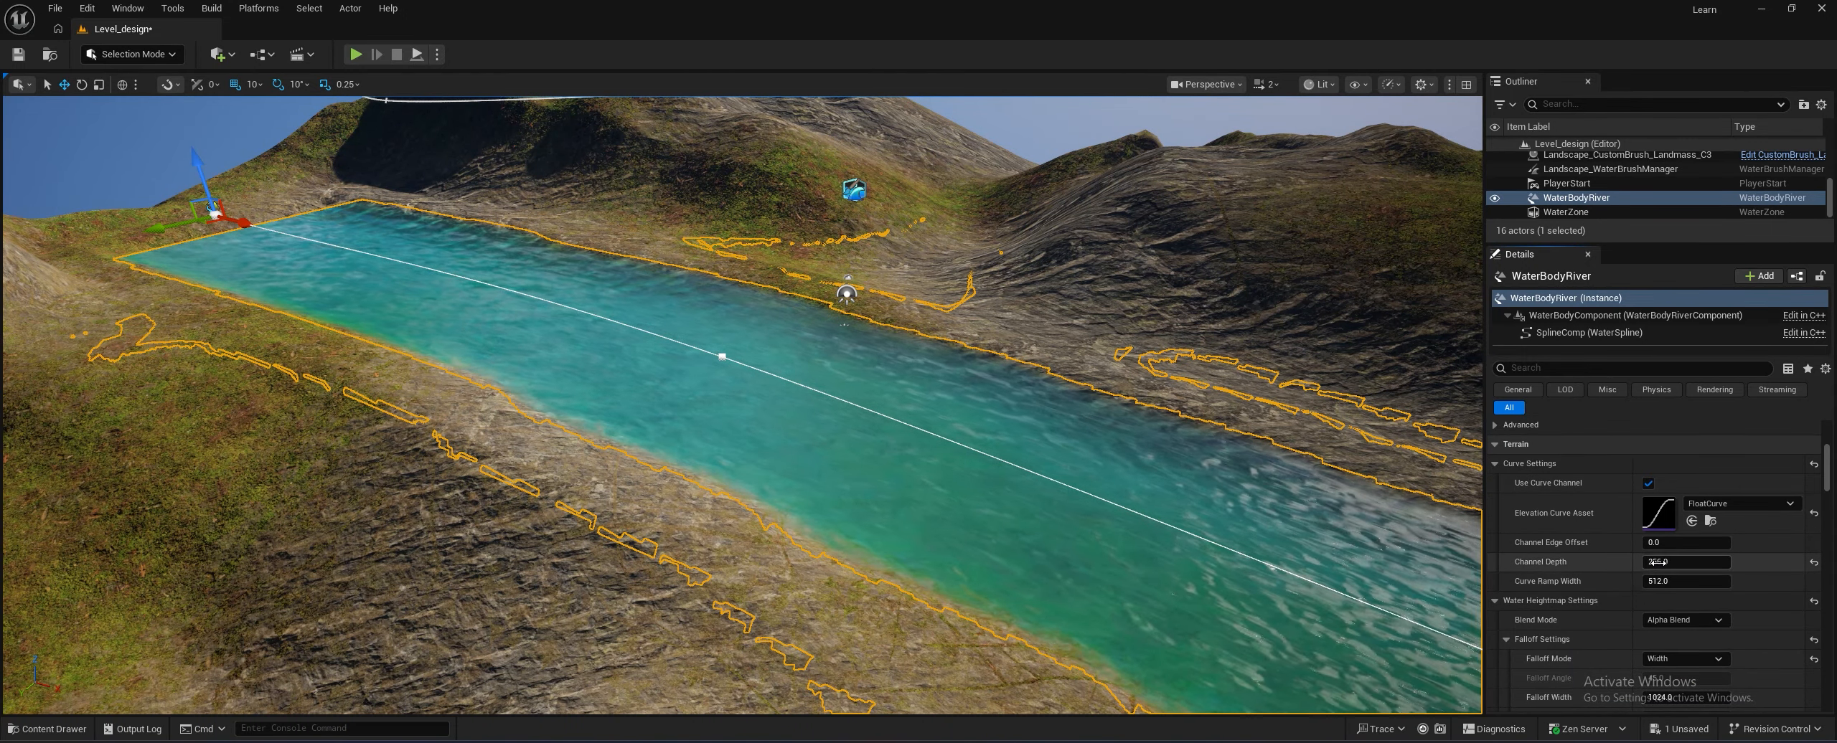
{"action": "left_click", "coordinate": [1681, 563]}
{"action": "type", "text": "12"}
{"action": "key", "text": "Escape"}
Increase the river's curve ramp width to about 1634 and set the heightmap falloff width to 500
{"action": "left_click_drag", "start_coordinate": [1681, 582], "coordinate": [1722, 582]}
{"action": "scroll", "coordinate": [1681, 582], "scroll_direction": "down", "scroll_amount": 3}
{"action": "left_click", "coordinate": [1681, 606]}
{"action": "type", "text": "500"}
{"action": "key", "text": "Return"}
{"action": "right_click_drag", "start_coordinate": [833, 514], "coordinate": [833, 513]}
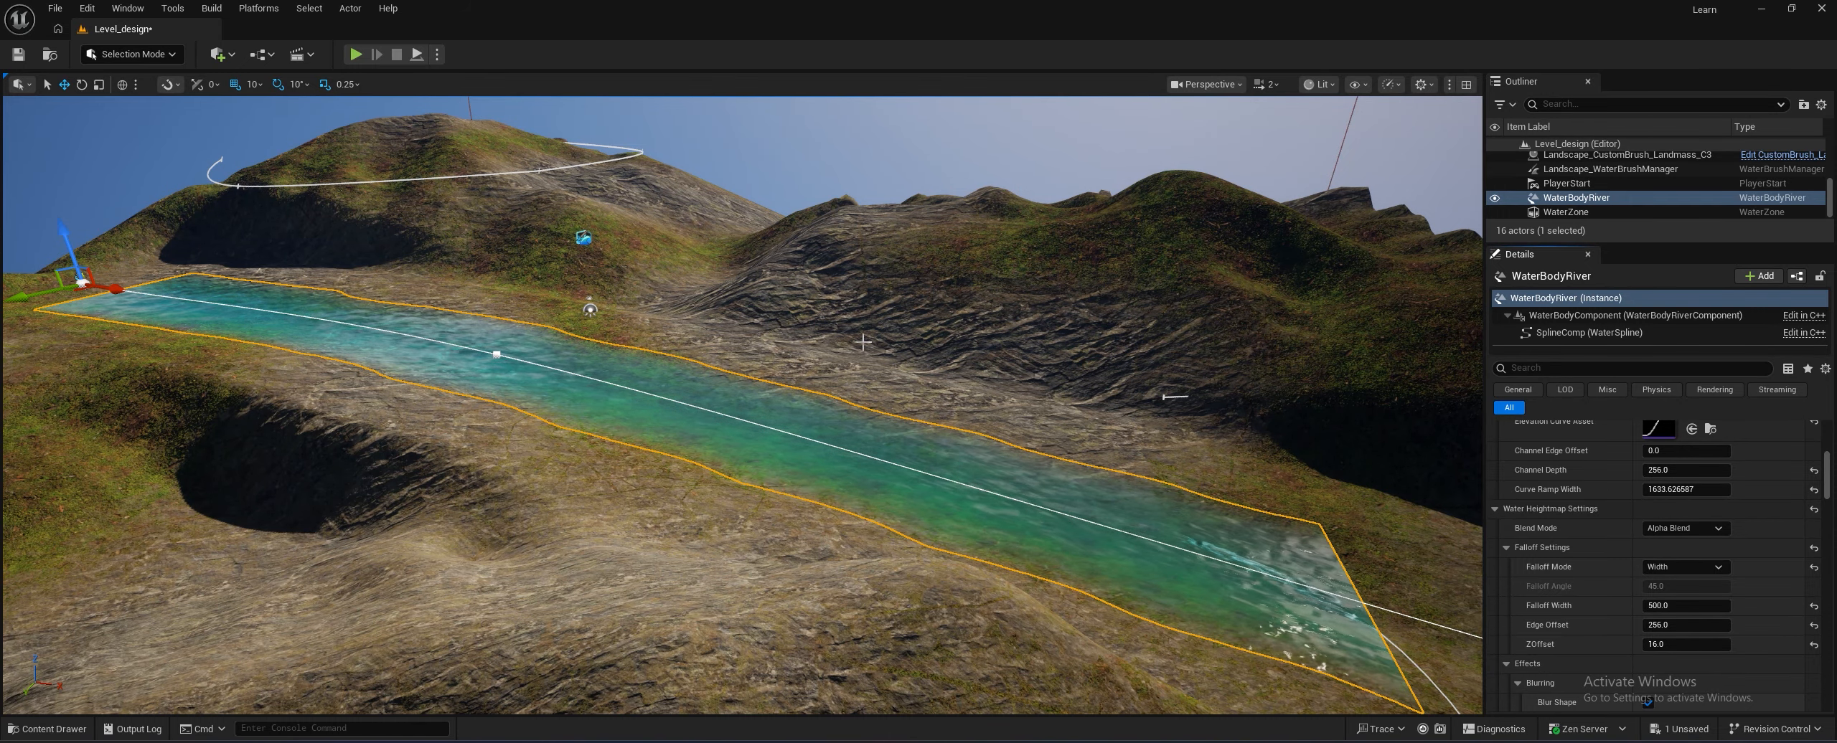
{"action": "right_click_drag", "start_coordinate": [922, 392], "coordinate": [889, 403]}
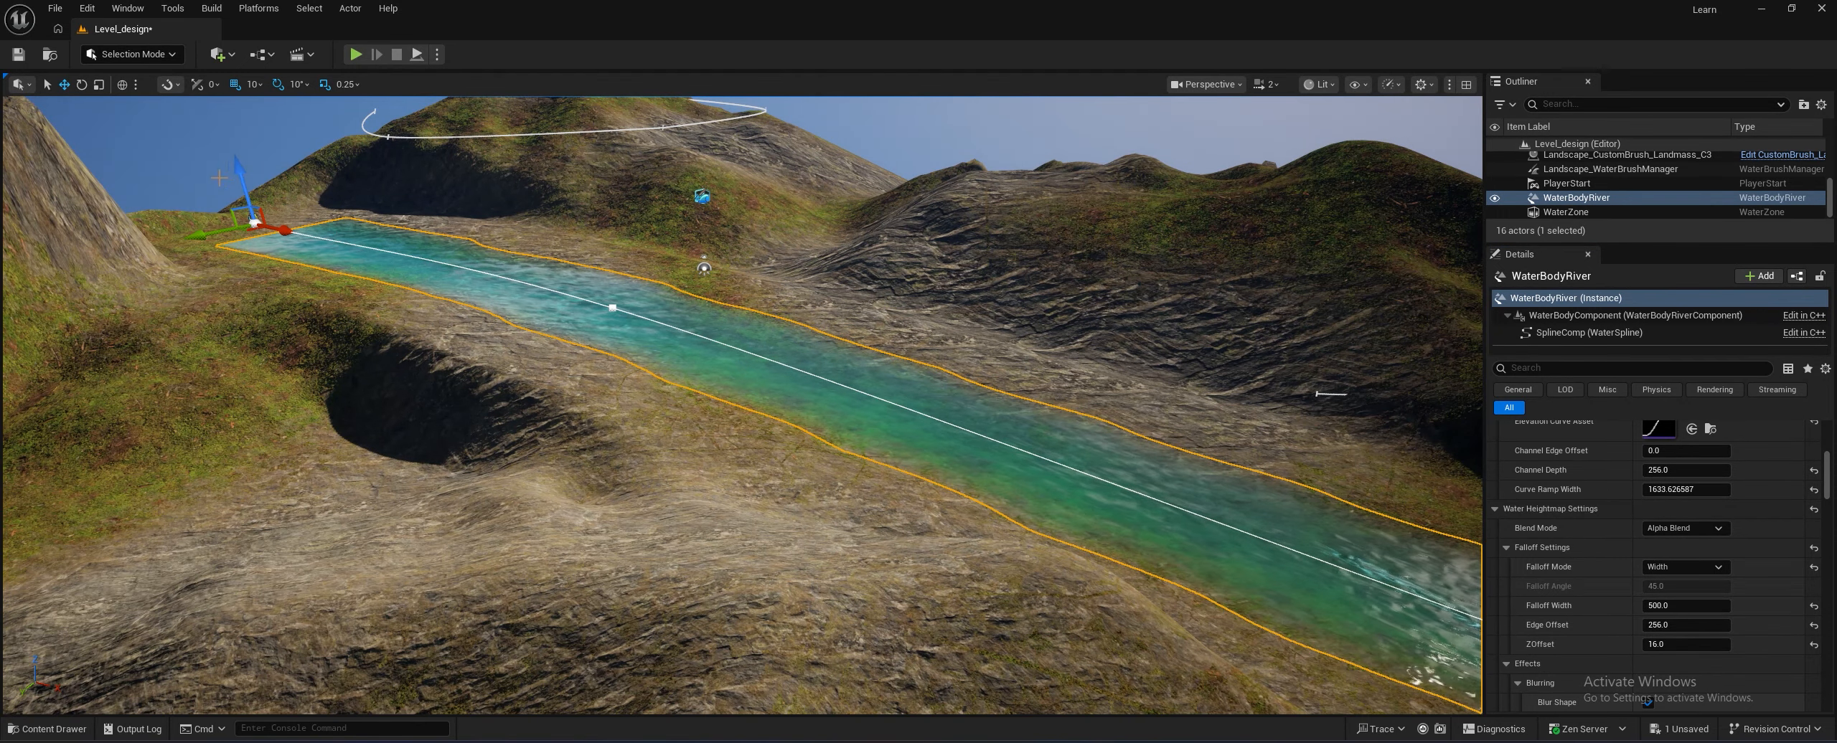
Try an edge offset of 800 in the river's falloff settings and reset the edge offset to its default
{"action": "left_click", "coordinate": [1686, 625]}
{"action": "type", "text": "800"}
{"action": "key", "text": "Return"}
{"action": "right_click_drag", "start_coordinate": [1019, 360], "coordinate": [1077, 380]}
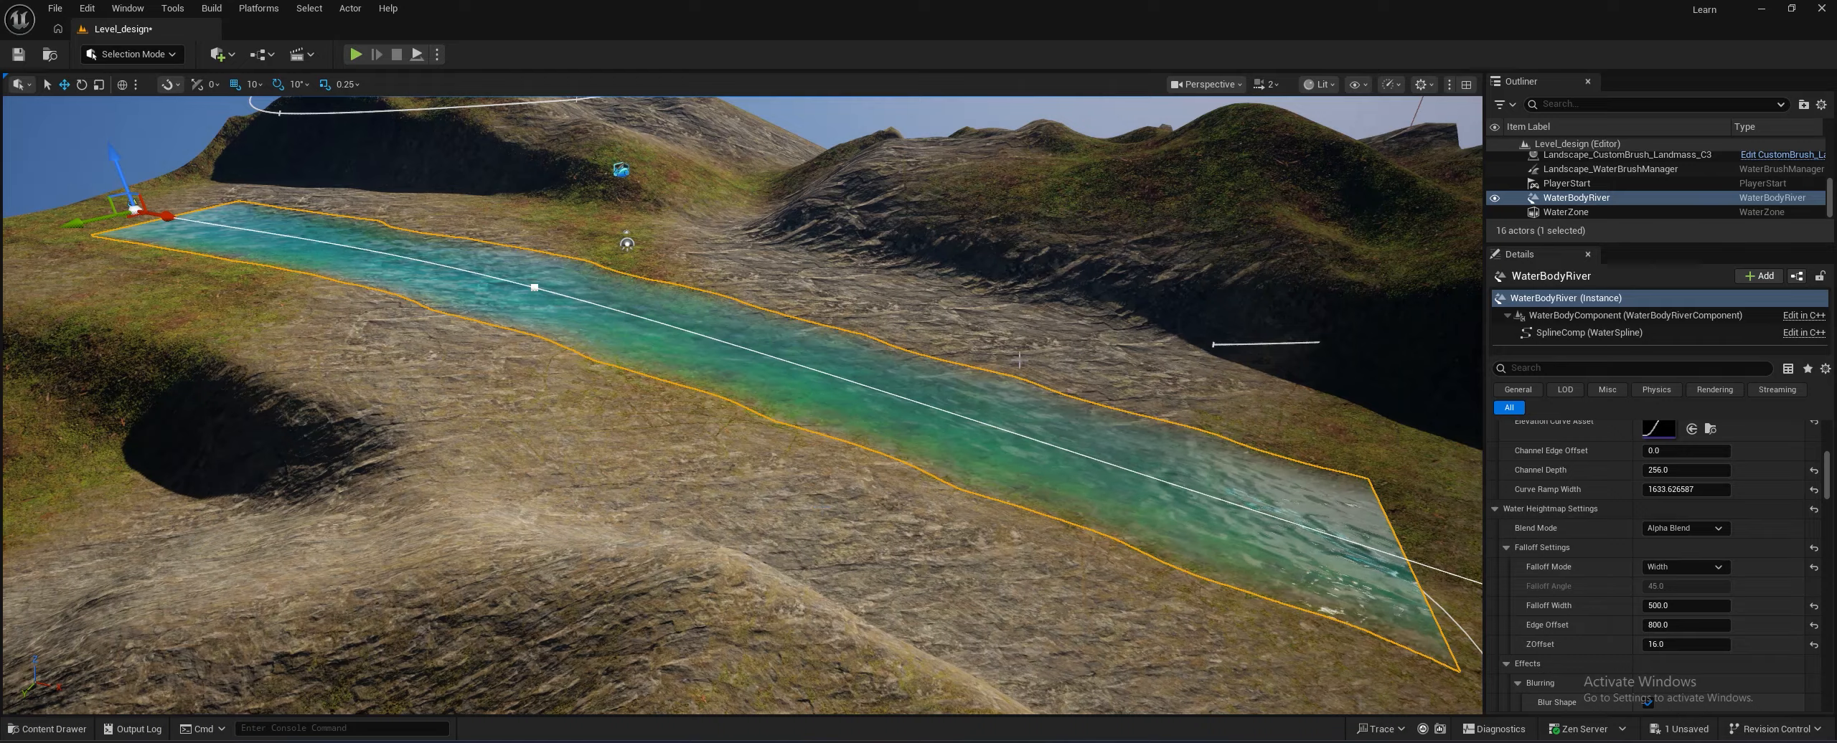
{"action": "left_click", "coordinate": [1813, 626]}
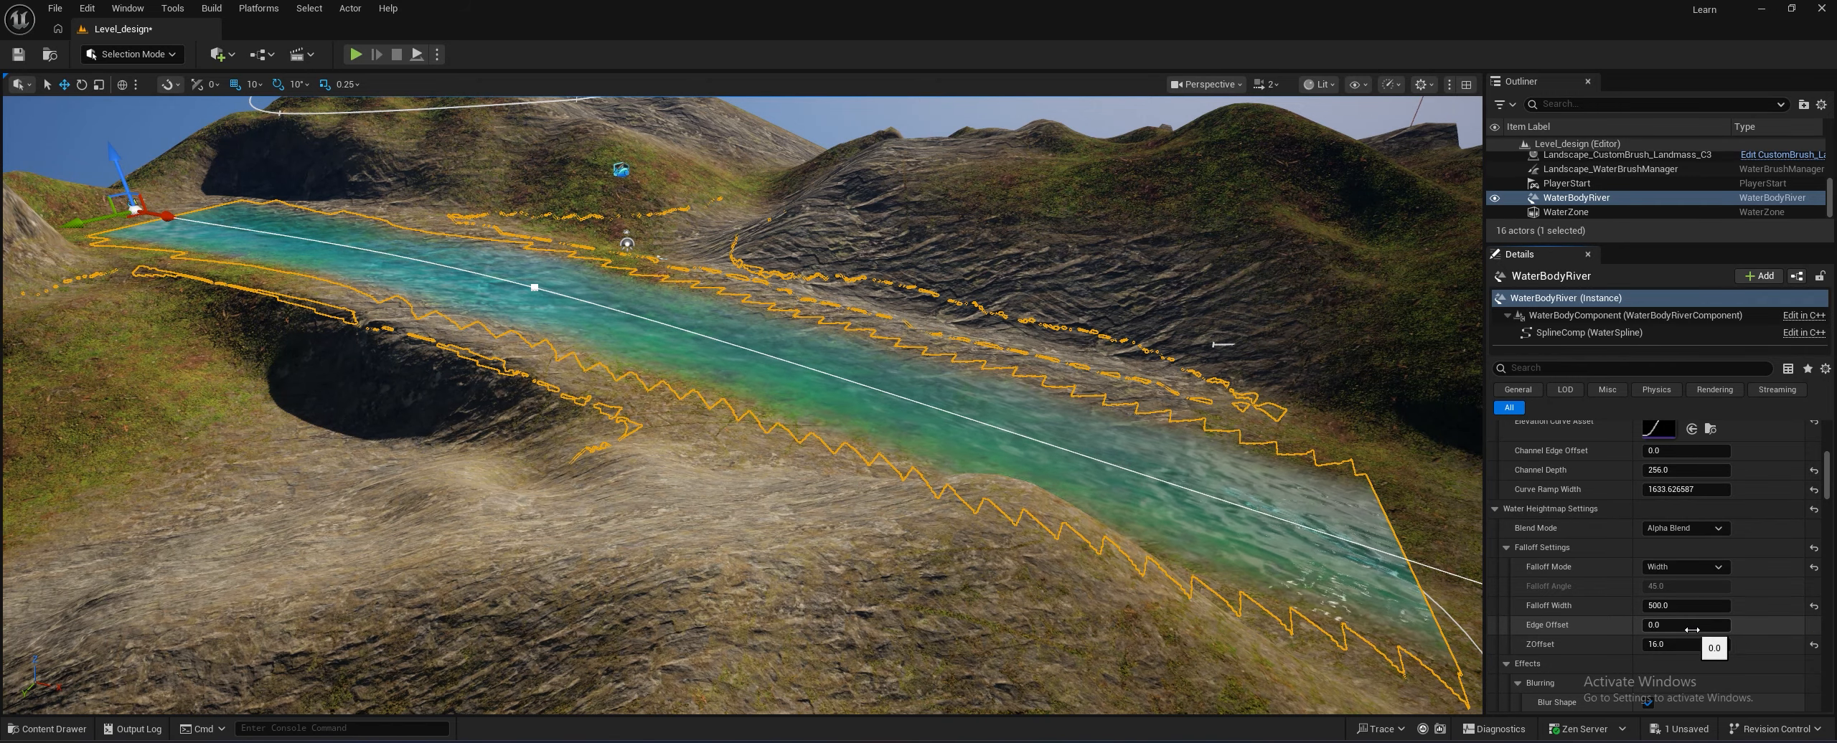
Set the river's falloff width to 138
{"action": "left_click", "coordinate": [1669, 606]}
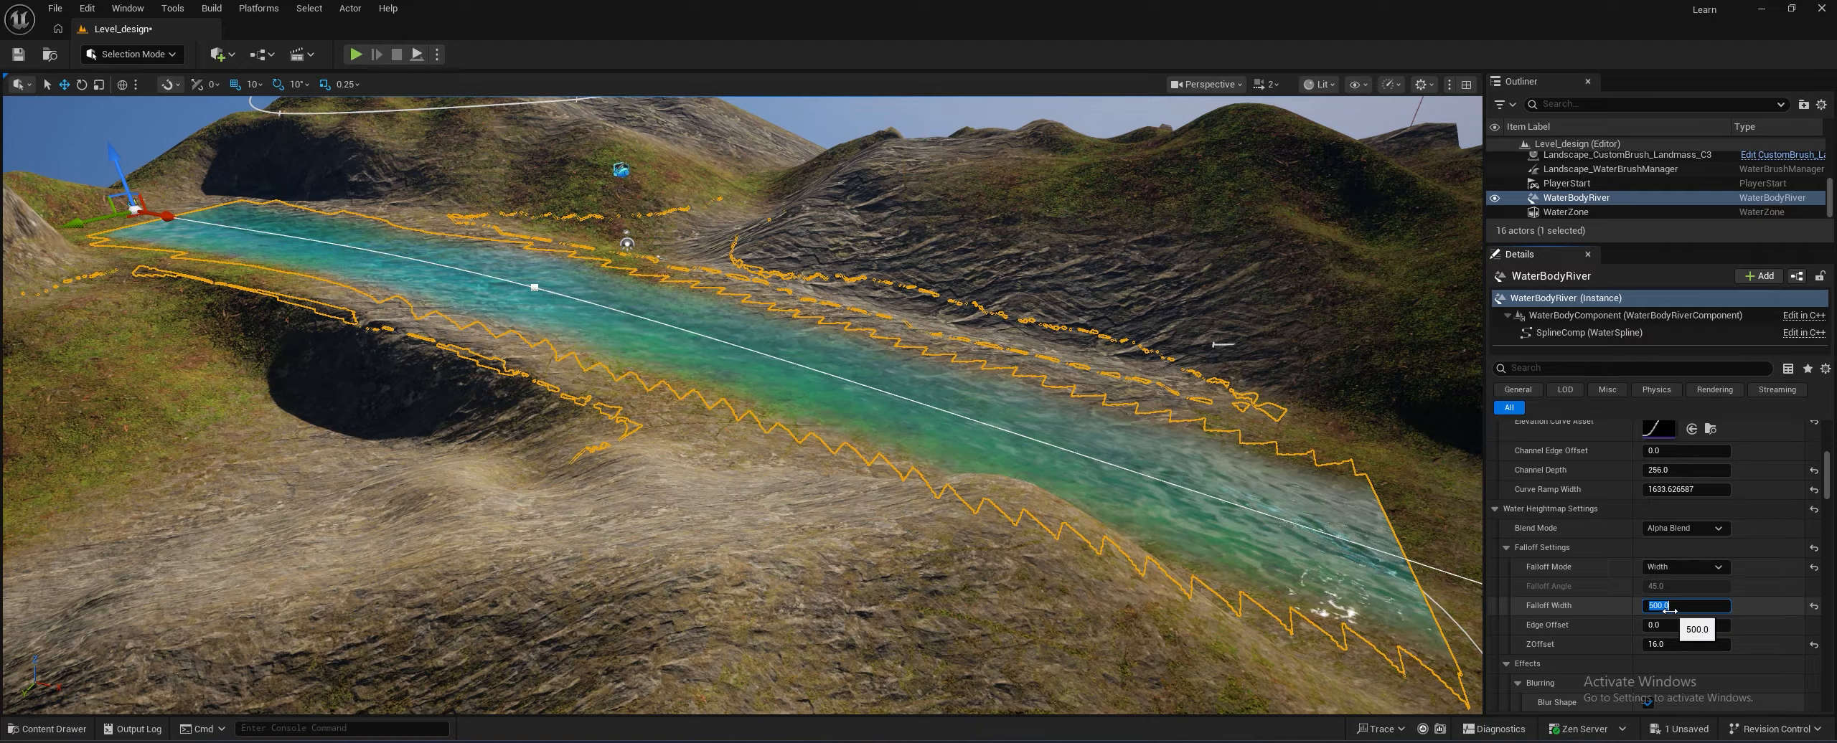
{"action": "type", "text": "138"}
{"action": "key", "text": "Return"}
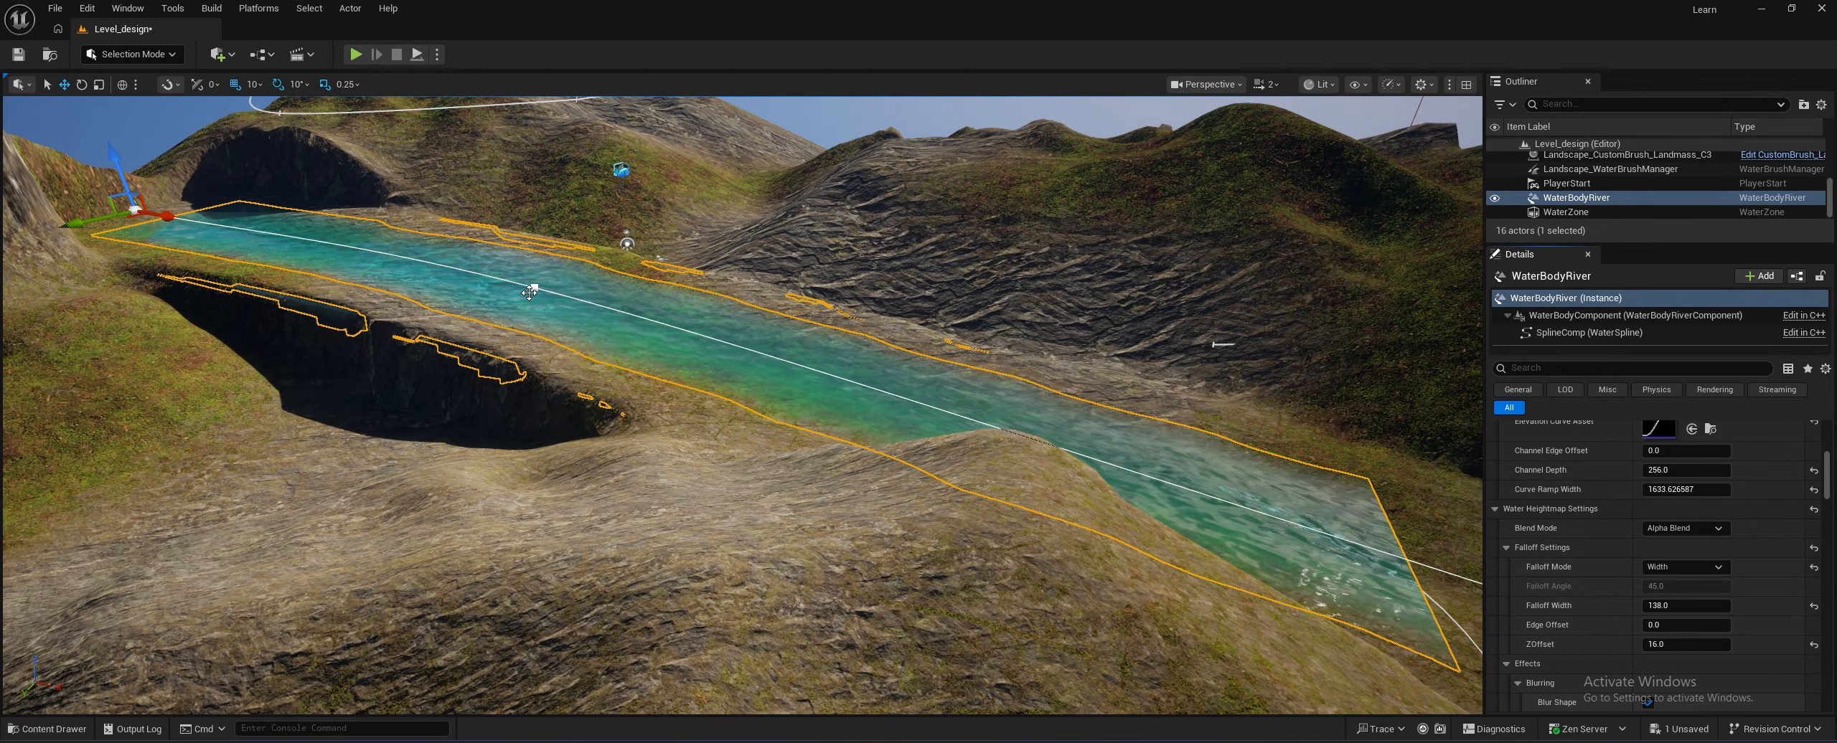
Lower the river slightly along its vertical axis
{"action": "mouse_move", "coordinate": [130, 172]}
{"action": "left_mouse_down"}
{"action": "mouse_move", "coordinate": [138, 213]}
{"action": "mouse_move", "coordinate": [142, 188]}
{"action": "left_mouse_up"}
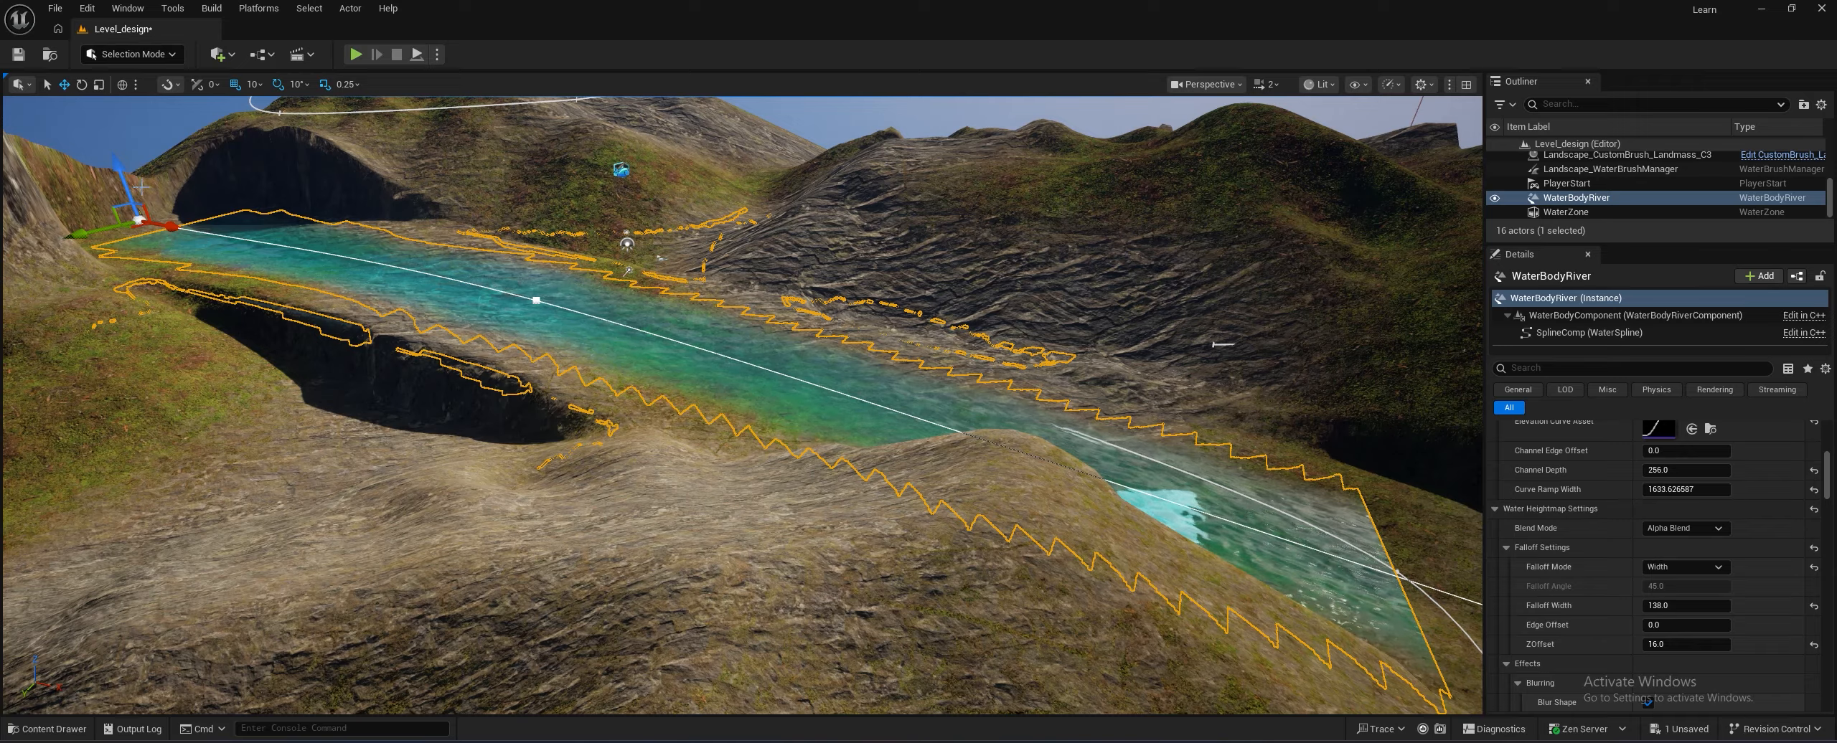
{"action": "left_click", "coordinate": [539, 300]}
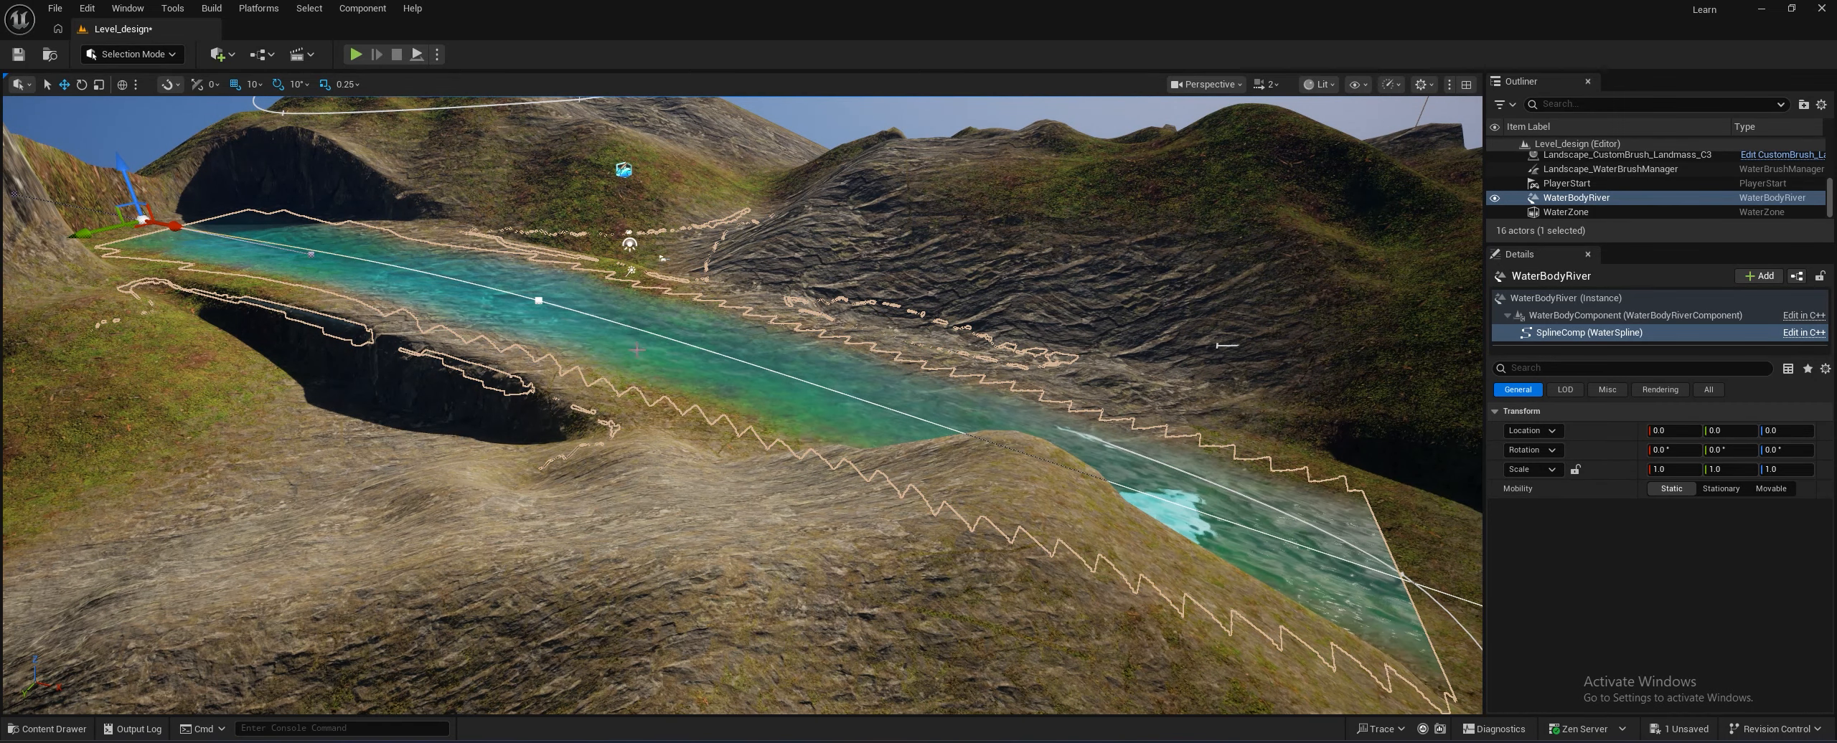
Reselect the WaterBodyRiver instance and set its falloff width to 2024
{"action": "left_click", "coordinate": [1564, 298]}
{"action": "scroll", "coordinate": [1687, 621], "scroll_direction": "down", "scroll_amount": 5}
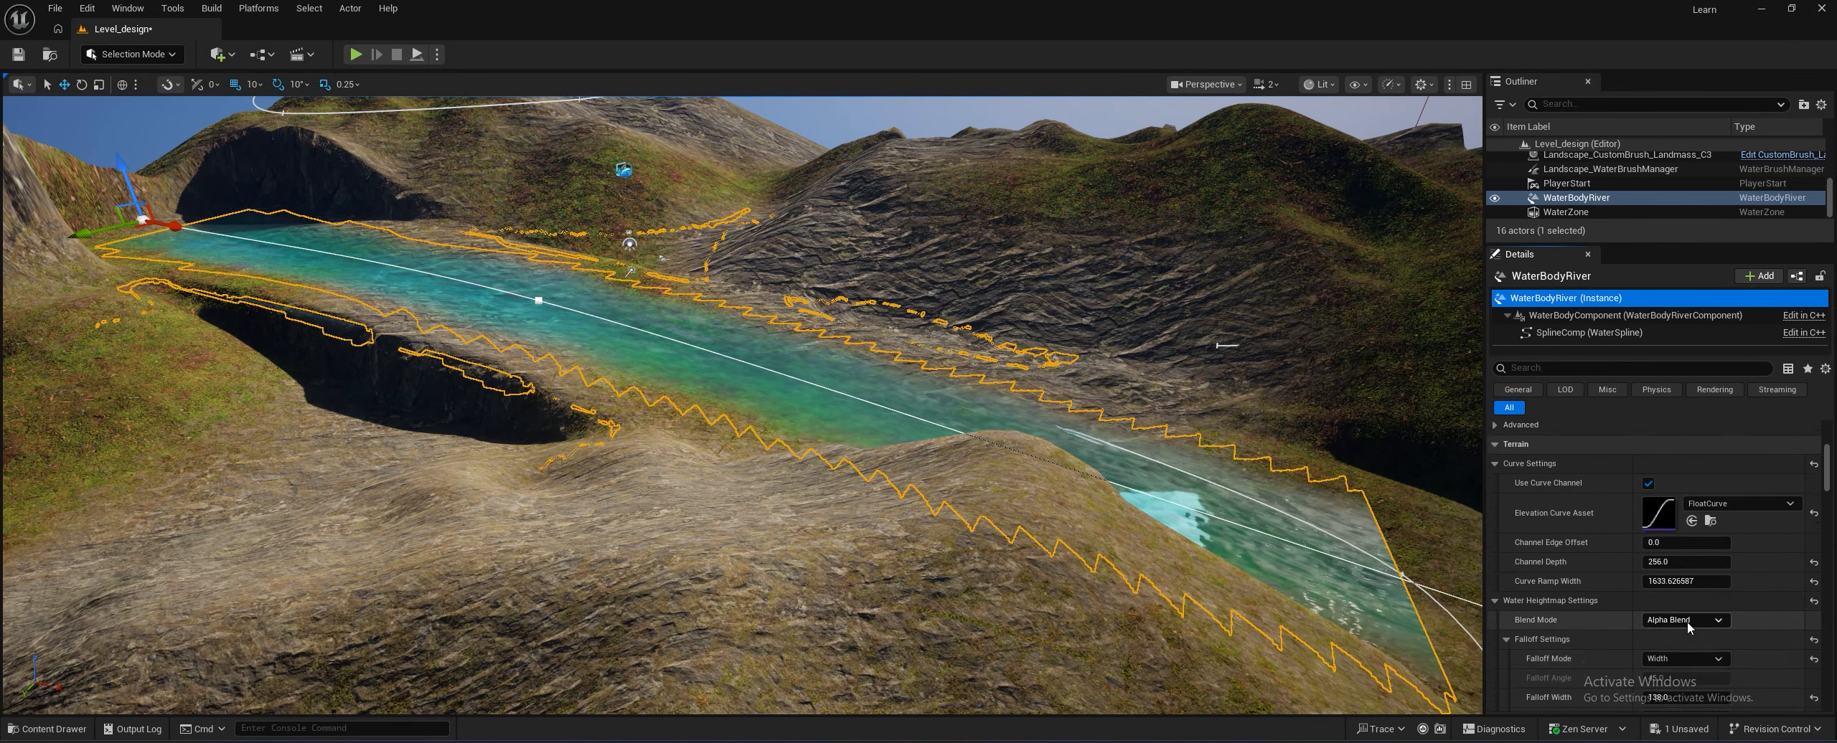
{"action": "scroll", "coordinate": [1688, 621], "scroll_direction": "down", "scroll_amount": 3}
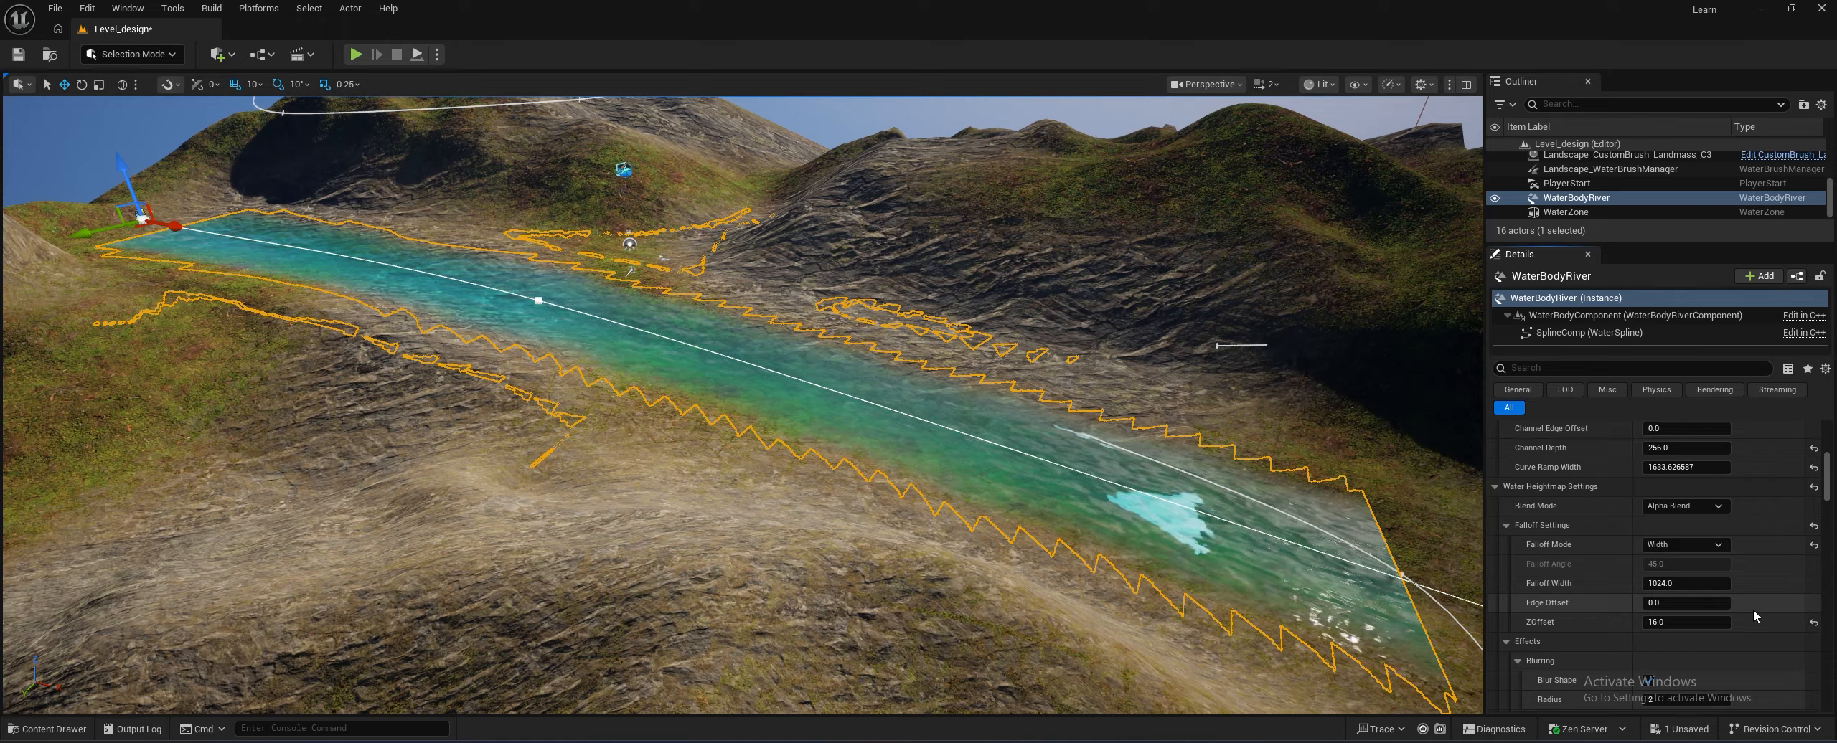
{"action": "left_click", "coordinate": [1672, 584]}
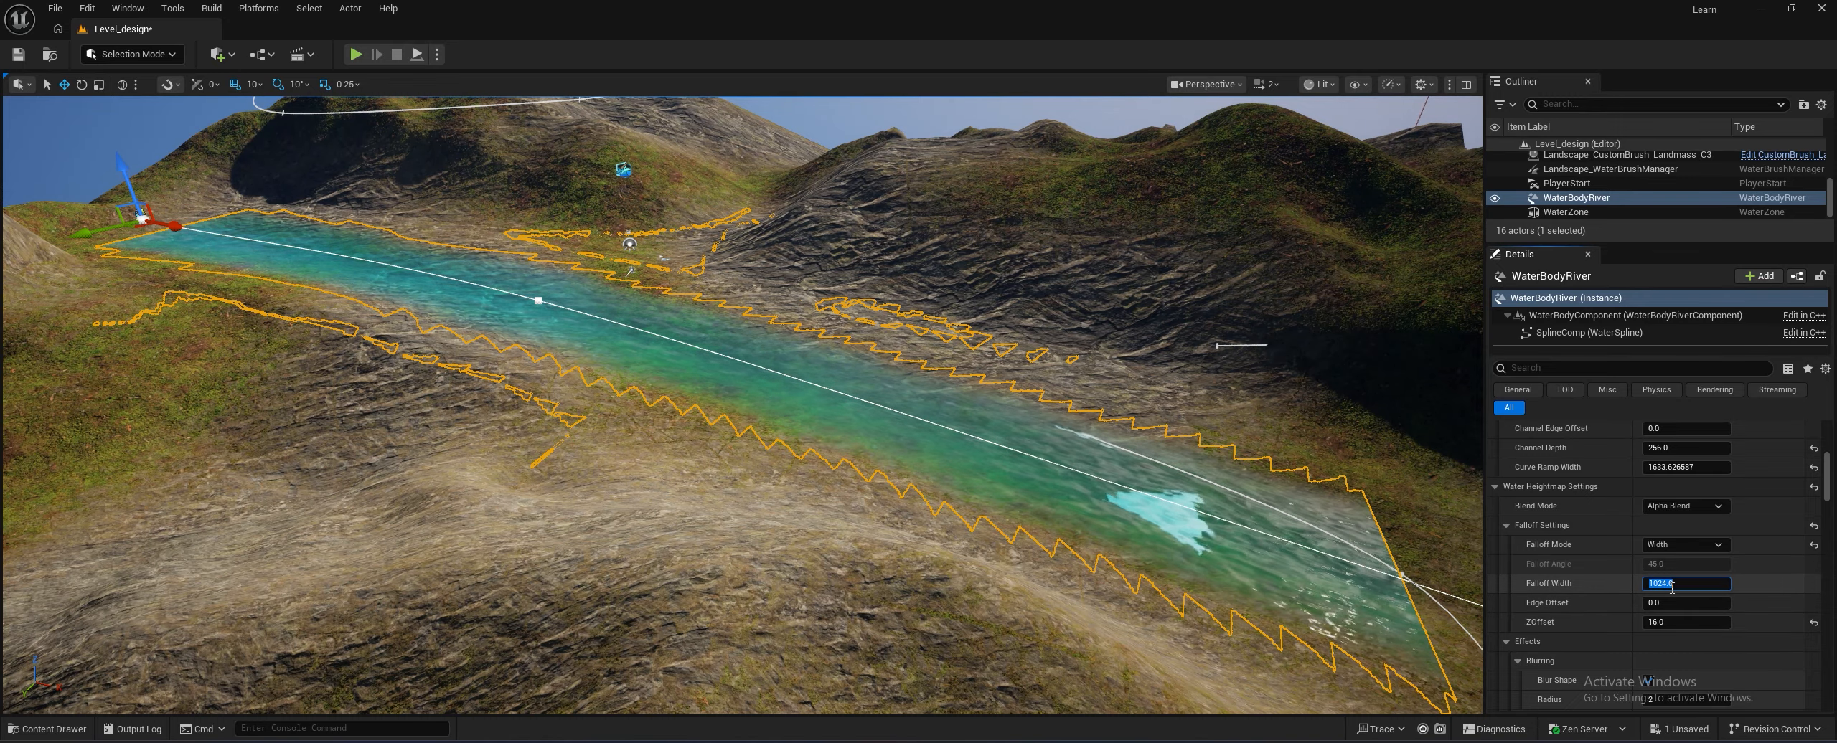
{"action": "left_click", "coordinate": [1658, 584]}
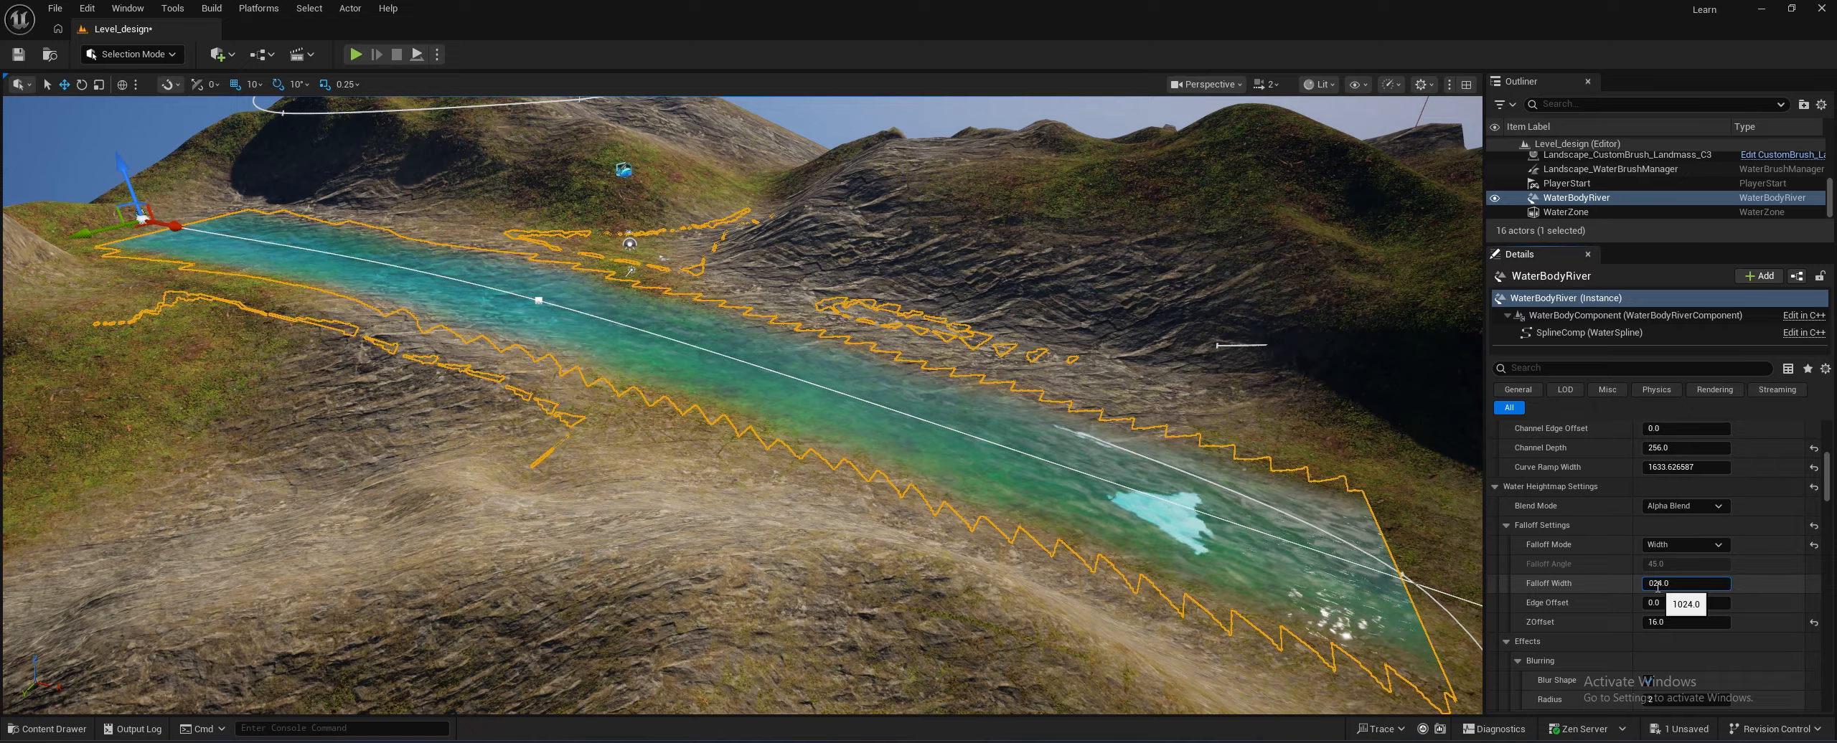
{"action": "key", "text": "Return"}
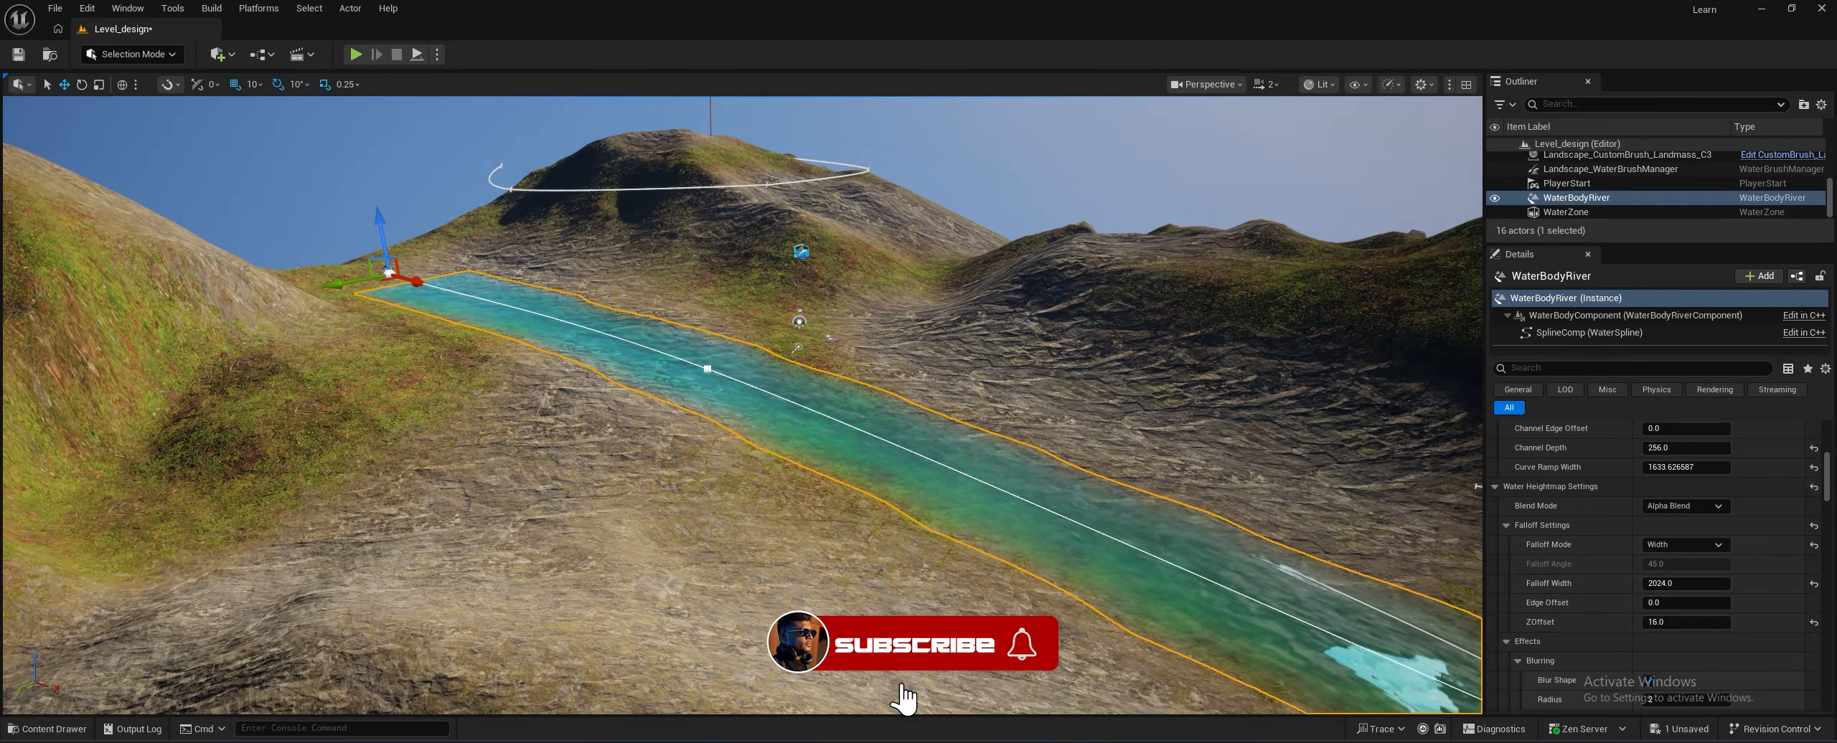
Set the river's falloff width to 900
{"action": "left_click", "coordinate": [1668, 586]}
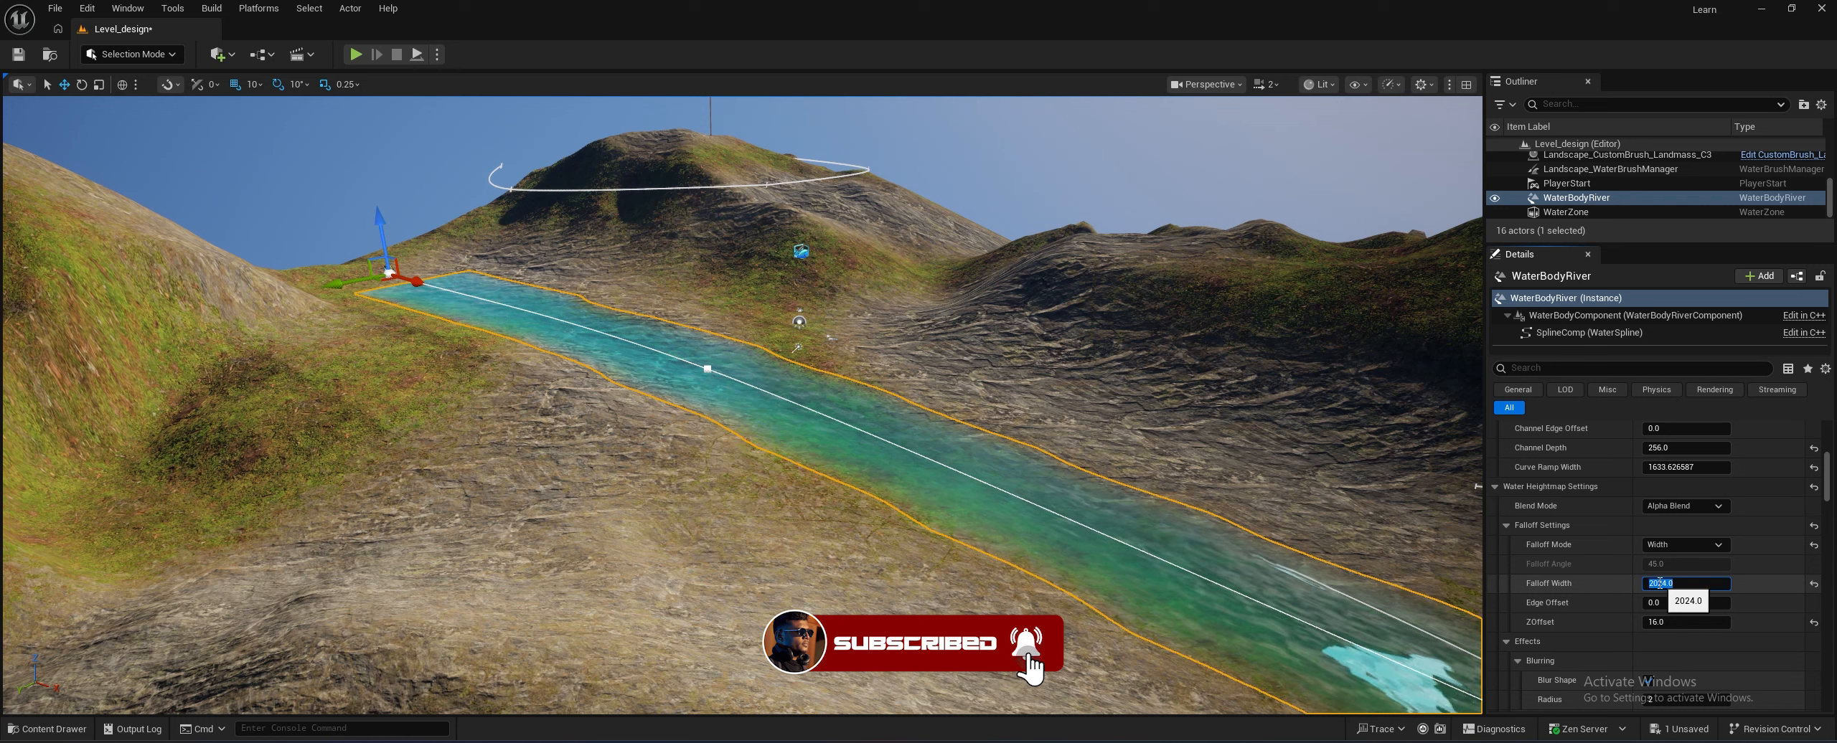
{"action": "left_click", "coordinate": [1654, 584]}
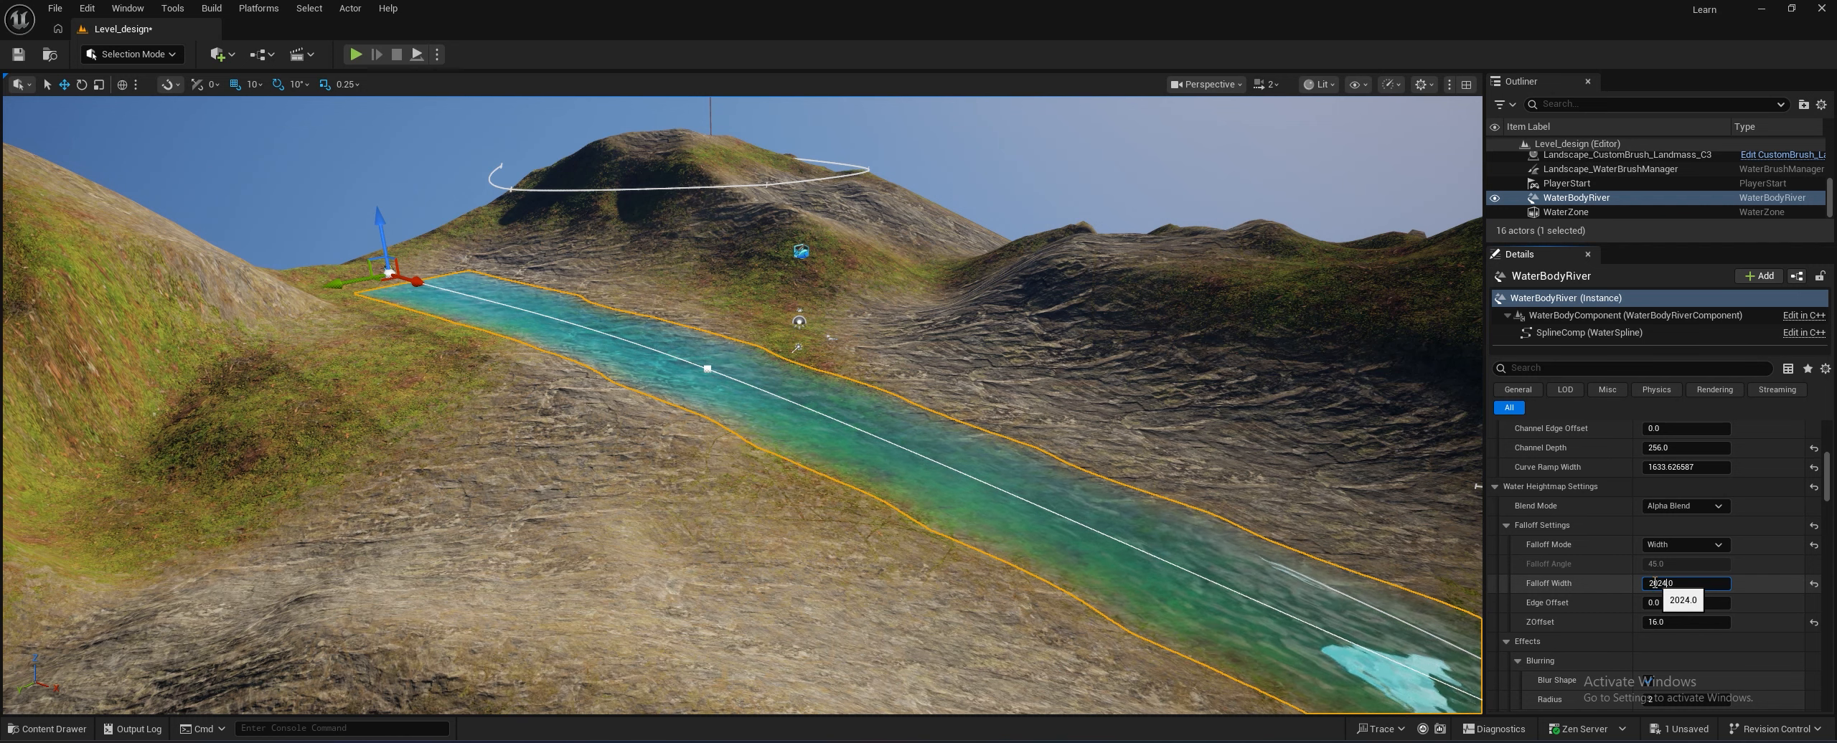
{"action": "key", "text": "BackSpace"}
{"action": "key", "text": "BackSpace"}
{"action": "key", "text": "BackSpace"}
{"action": "key", "text": "BackSpace"}
{"action": "type", "text": "900"}
{"action": "key", "text": "Return"}
Set the edge offset in the river's falloff settings to 2
{"action": "left_click", "coordinate": [1655, 603]}
{"action": "type", "text": "2"}
{"action": "key", "text": "Return"}
{"action": "right_click_drag", "start_coordinate": [867, 432], "coordinate": [1076, 495]}
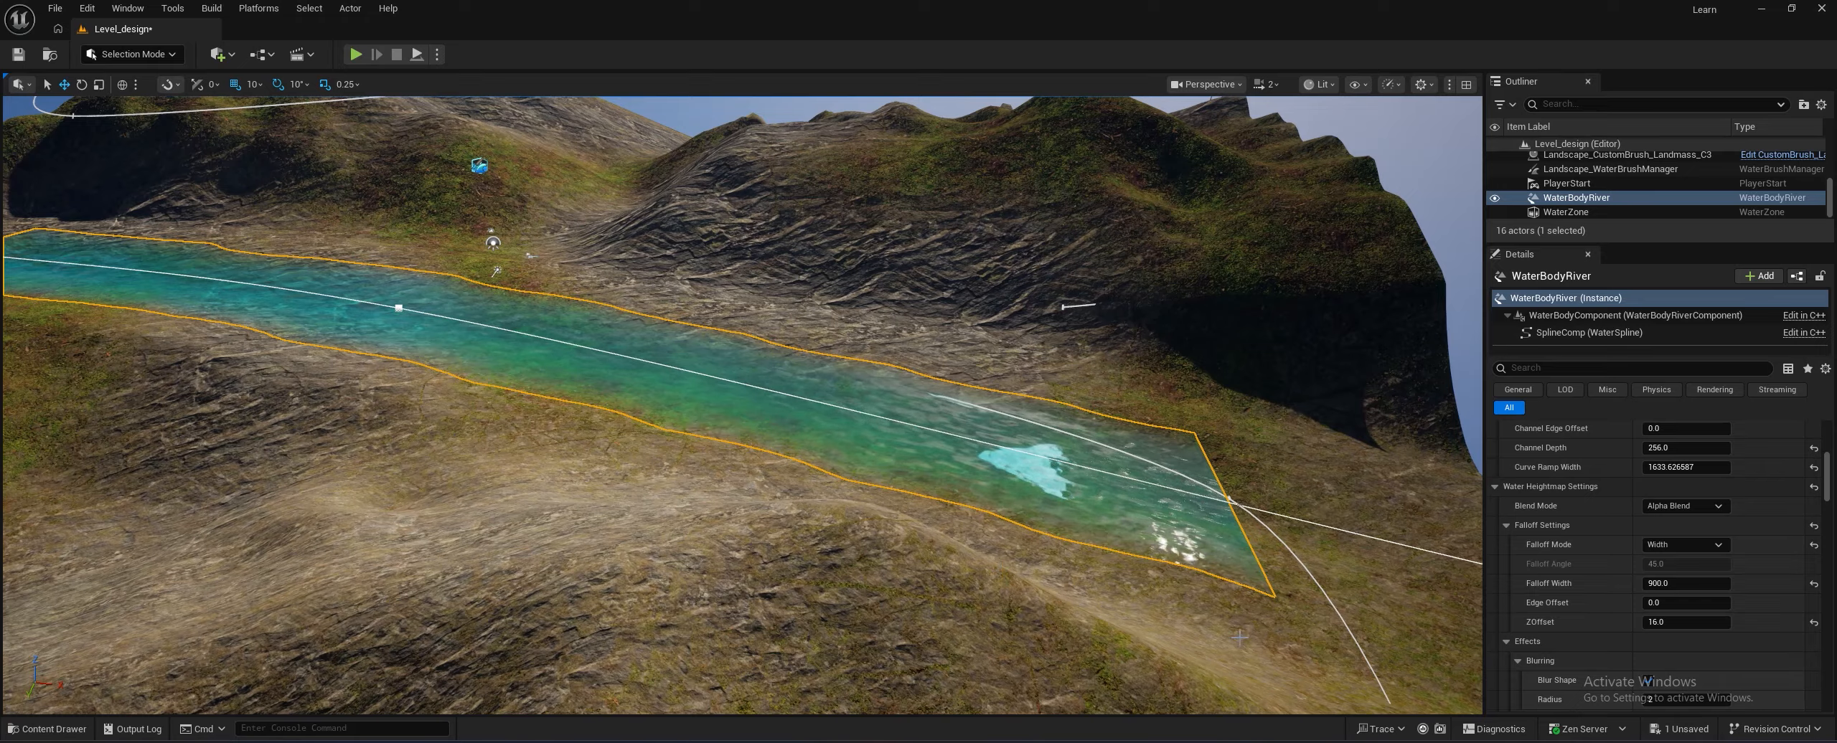
Expand the Curl Noise settings within the river's water heightmap effects
{"action": "scroll", "coordinate": [1607, 626], "scroll_direction": "down", "scroll_amount": 3}
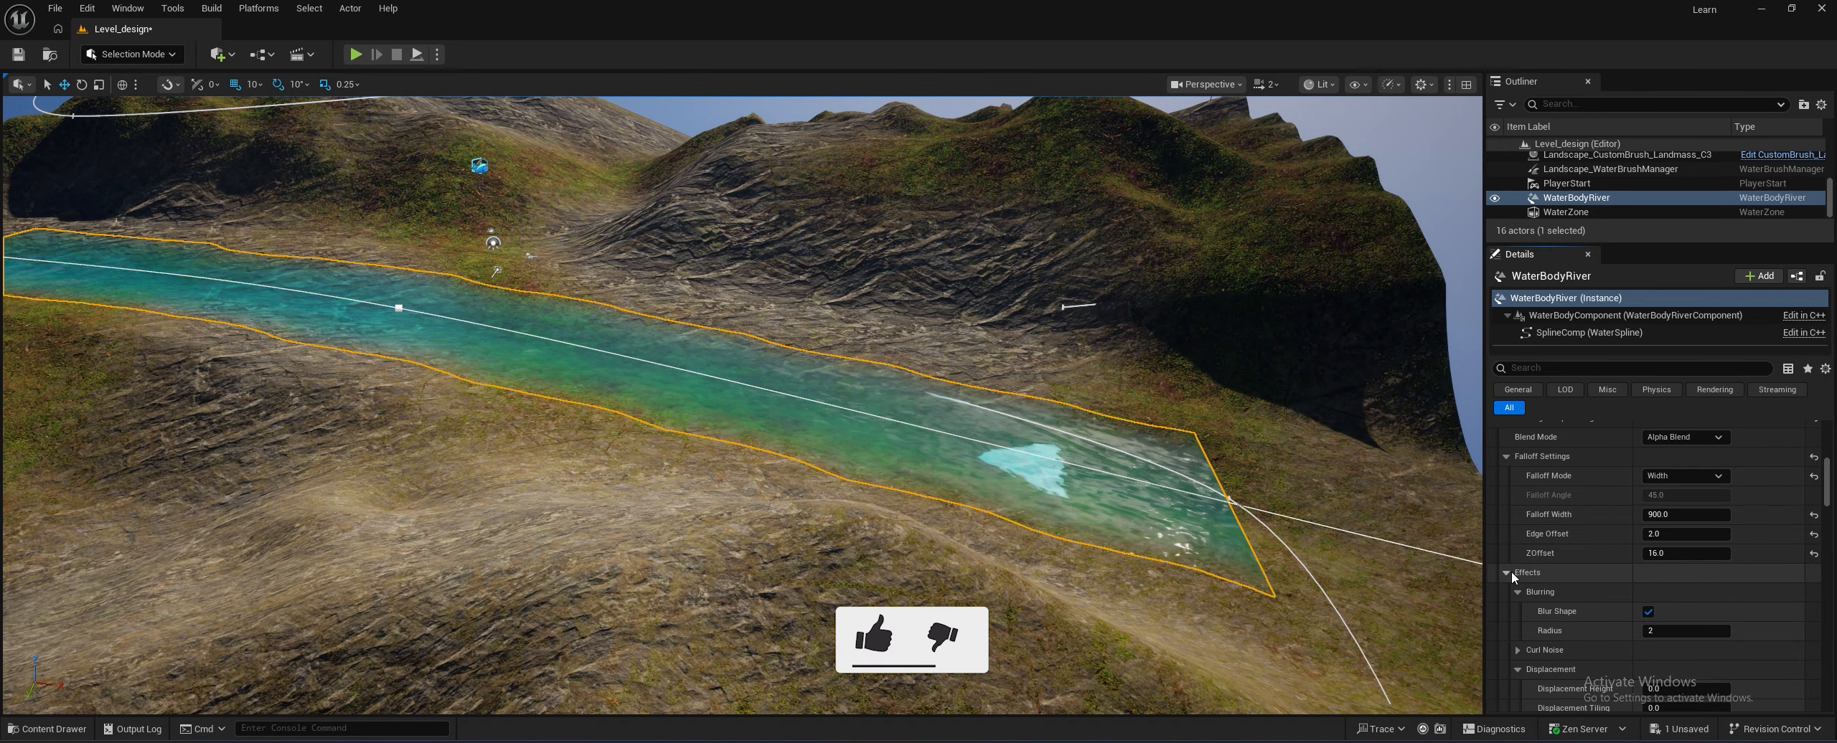
{"action": "scroll", "coordinate": [1539, 589], "scroll_direction": "down", "scroll_amount": 2}
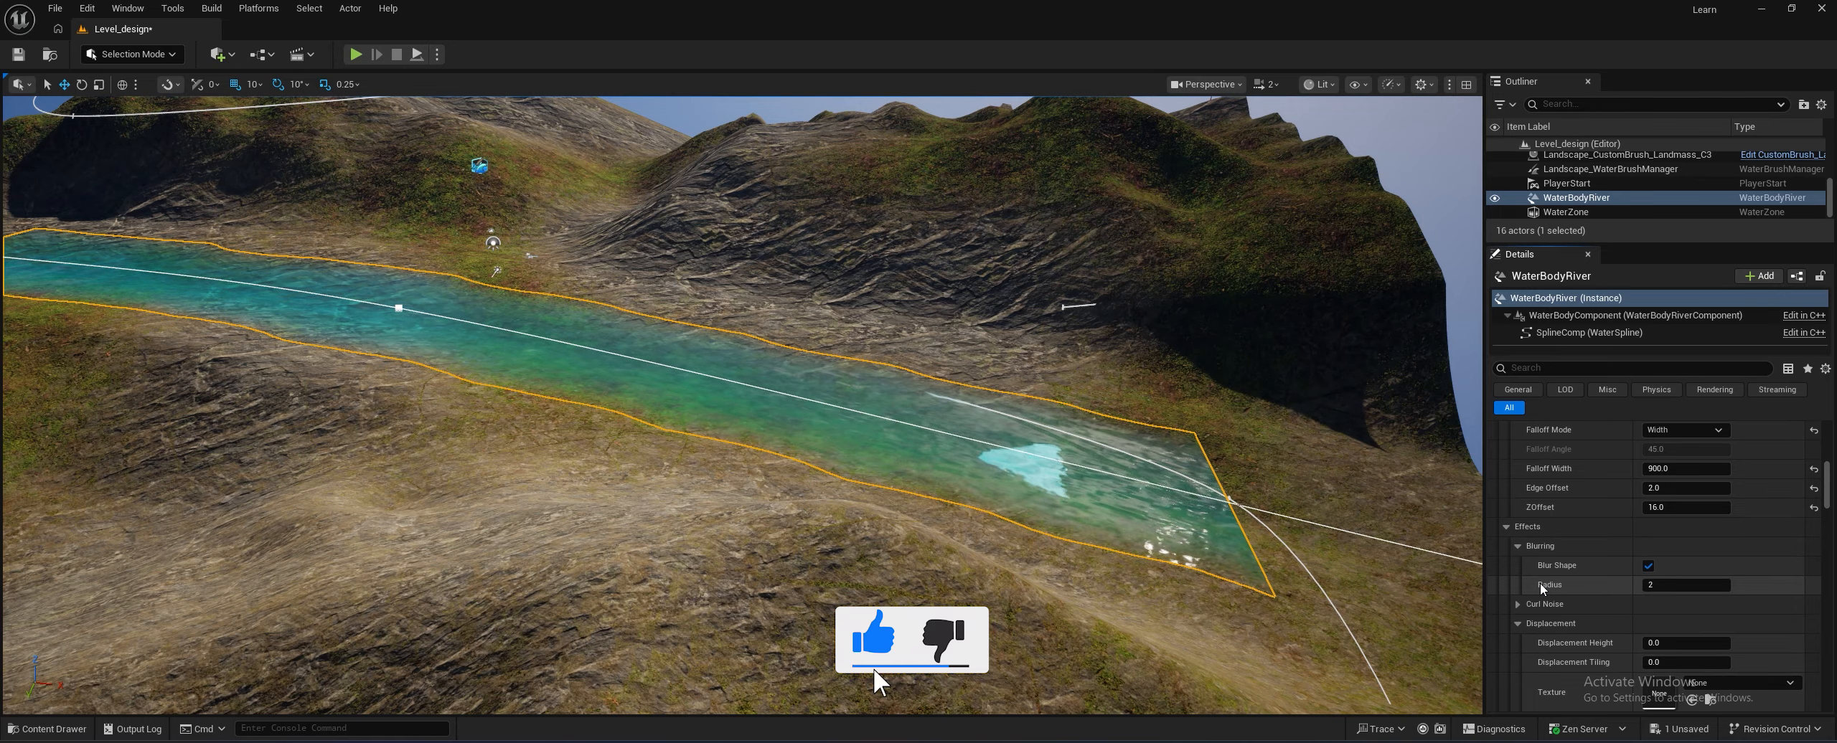
{"action": "scroll", "coordinate": [1625, 577], "scroll_direction": "down", "scroll_amount": 2}
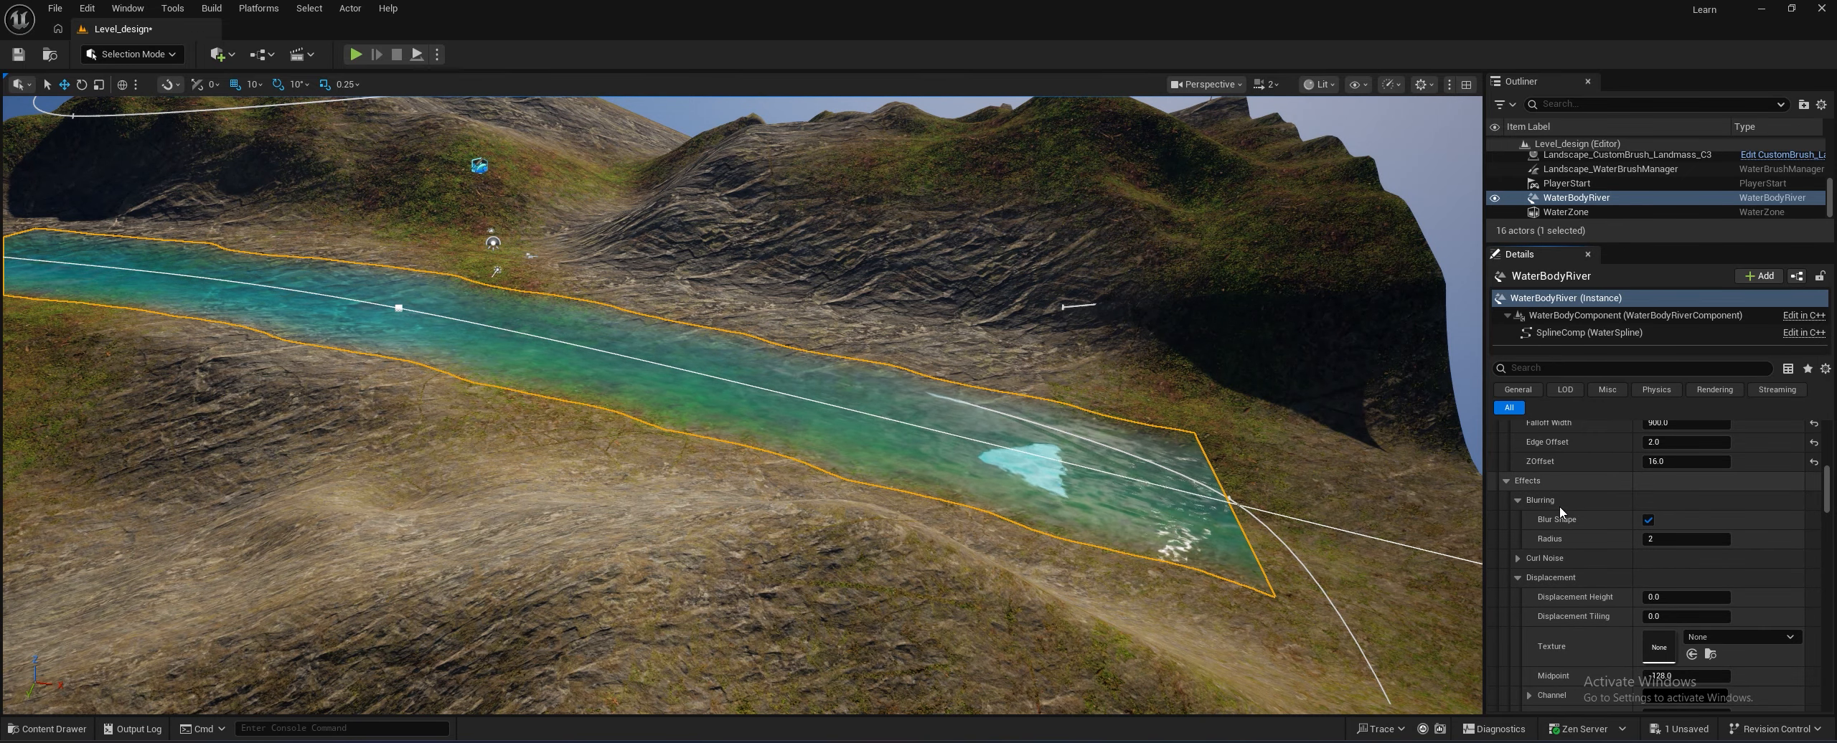
{"action": "left_click", "coordinate": [1517, 558]}
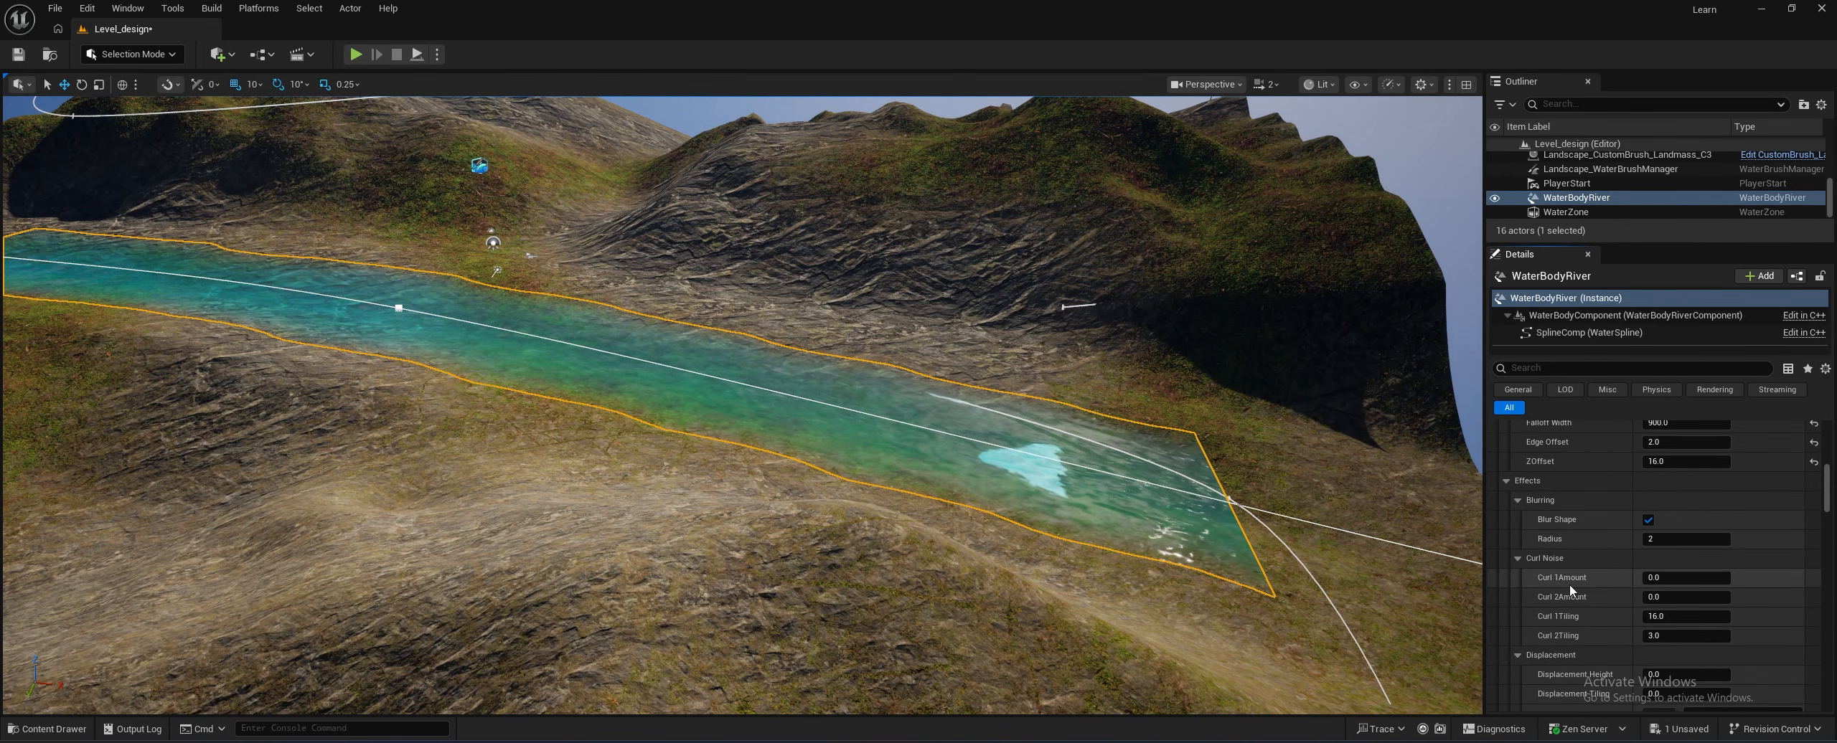
{"action": "right_click_drag", "start_coordinate": [1076, 466], "coordinate": [1018, 456]}
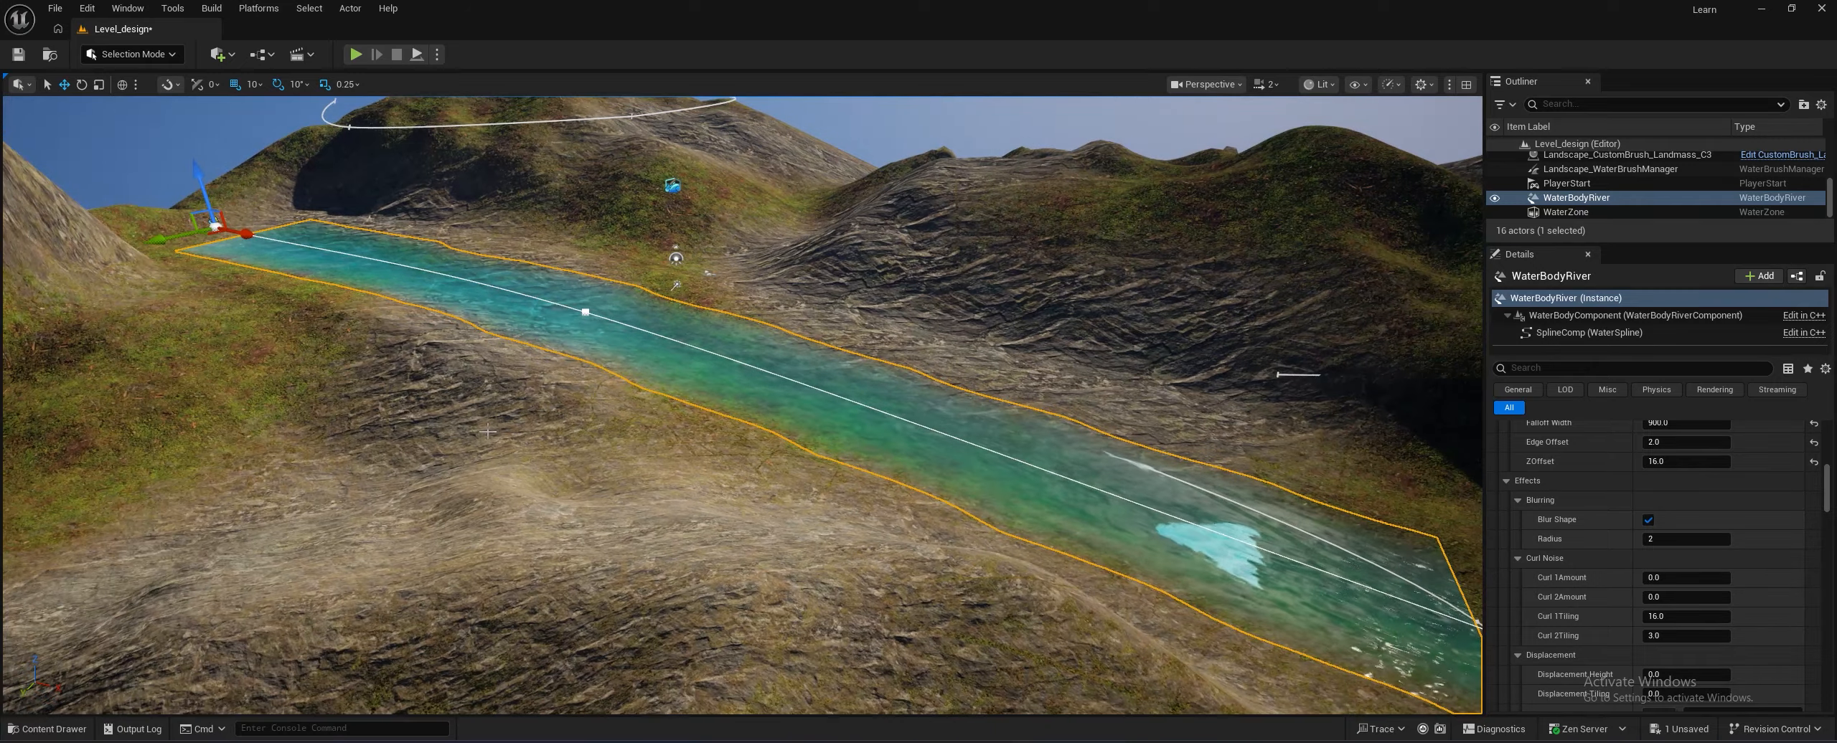
Set the river's Curl 1 Amount to 0.05
{"action": "left_click", "coordinate": [1666, 578]}
{"action": "type", "text": "0"}
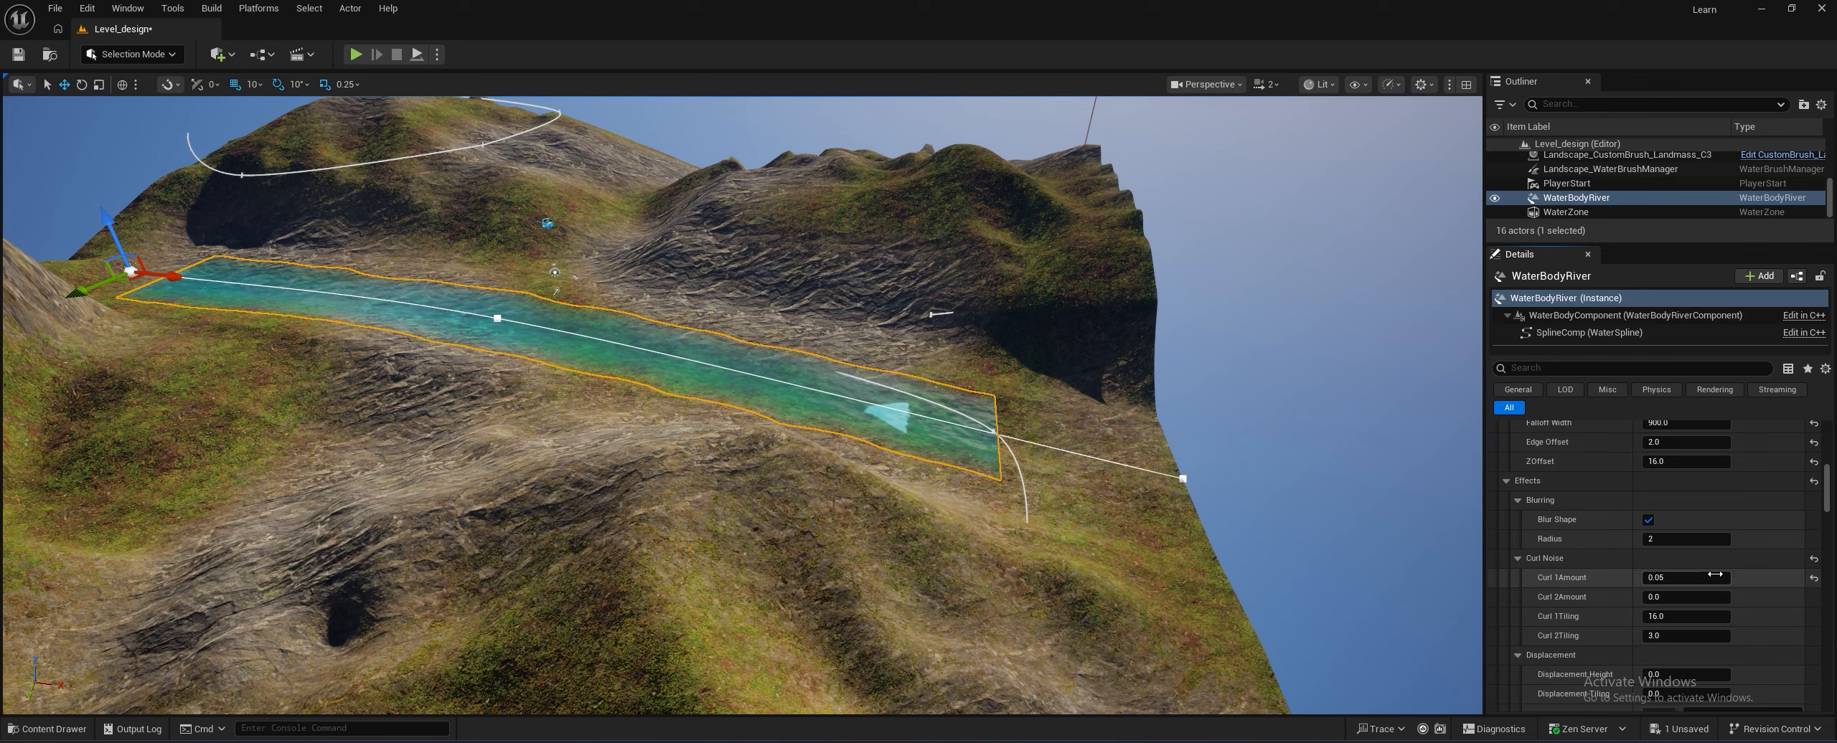
{"action": "type", "text": ".05"}
{"action": "key", "text": "Return"}
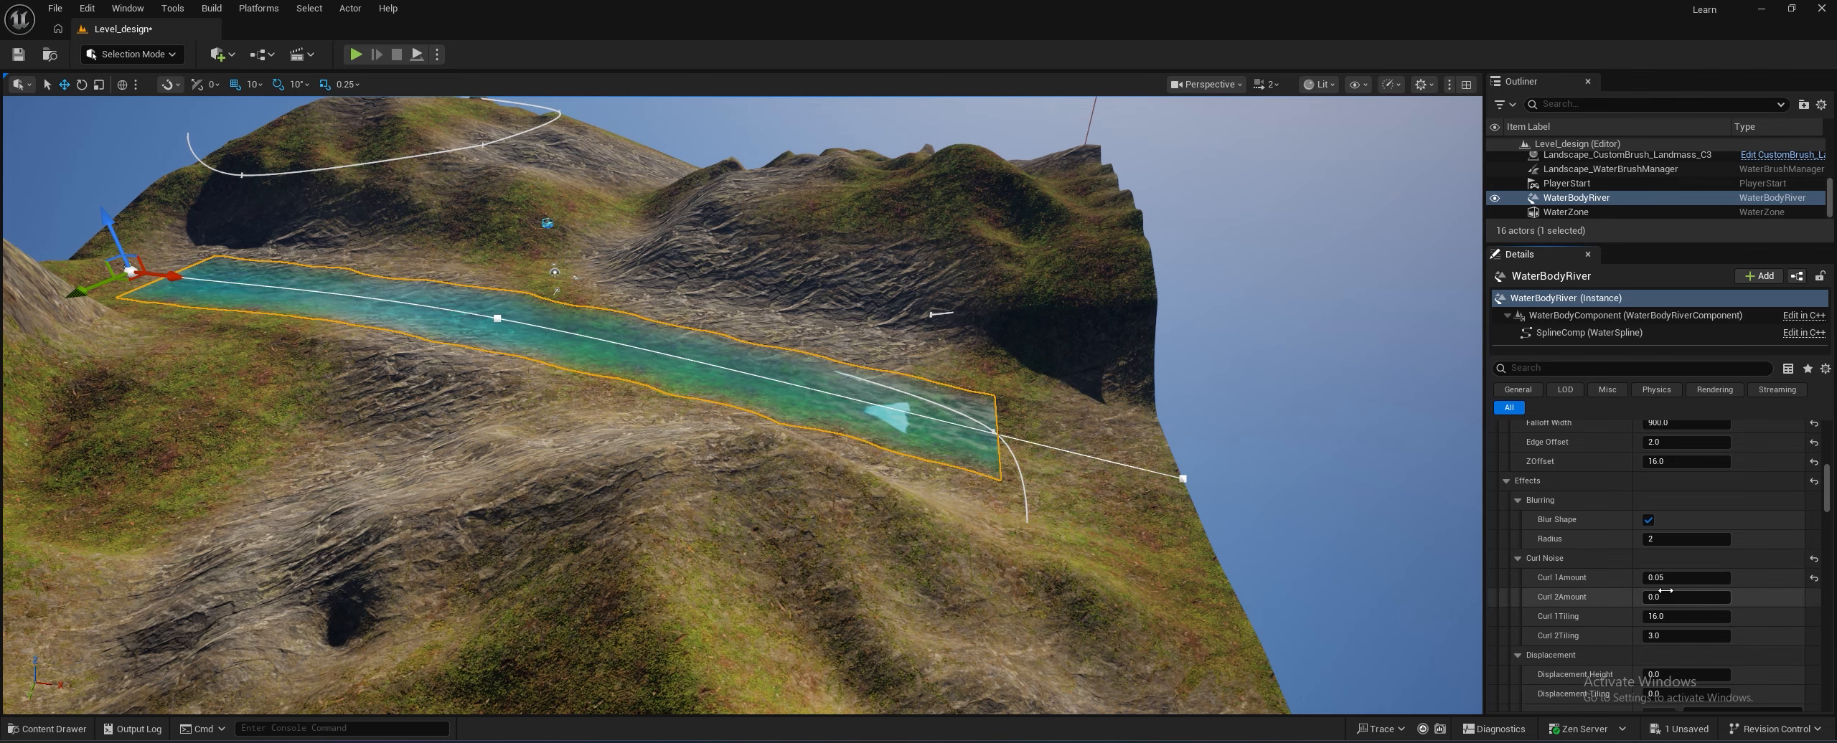
Set the river's Curl 1 Amount to 0.2
{"action": "left_click", "coordinate": [1679, 599]}
{"action": "right_click_drag", "start_coordinate": [1183, 466], "coordinate": [1116, 459]}
{"action": "key", "text": "w"}
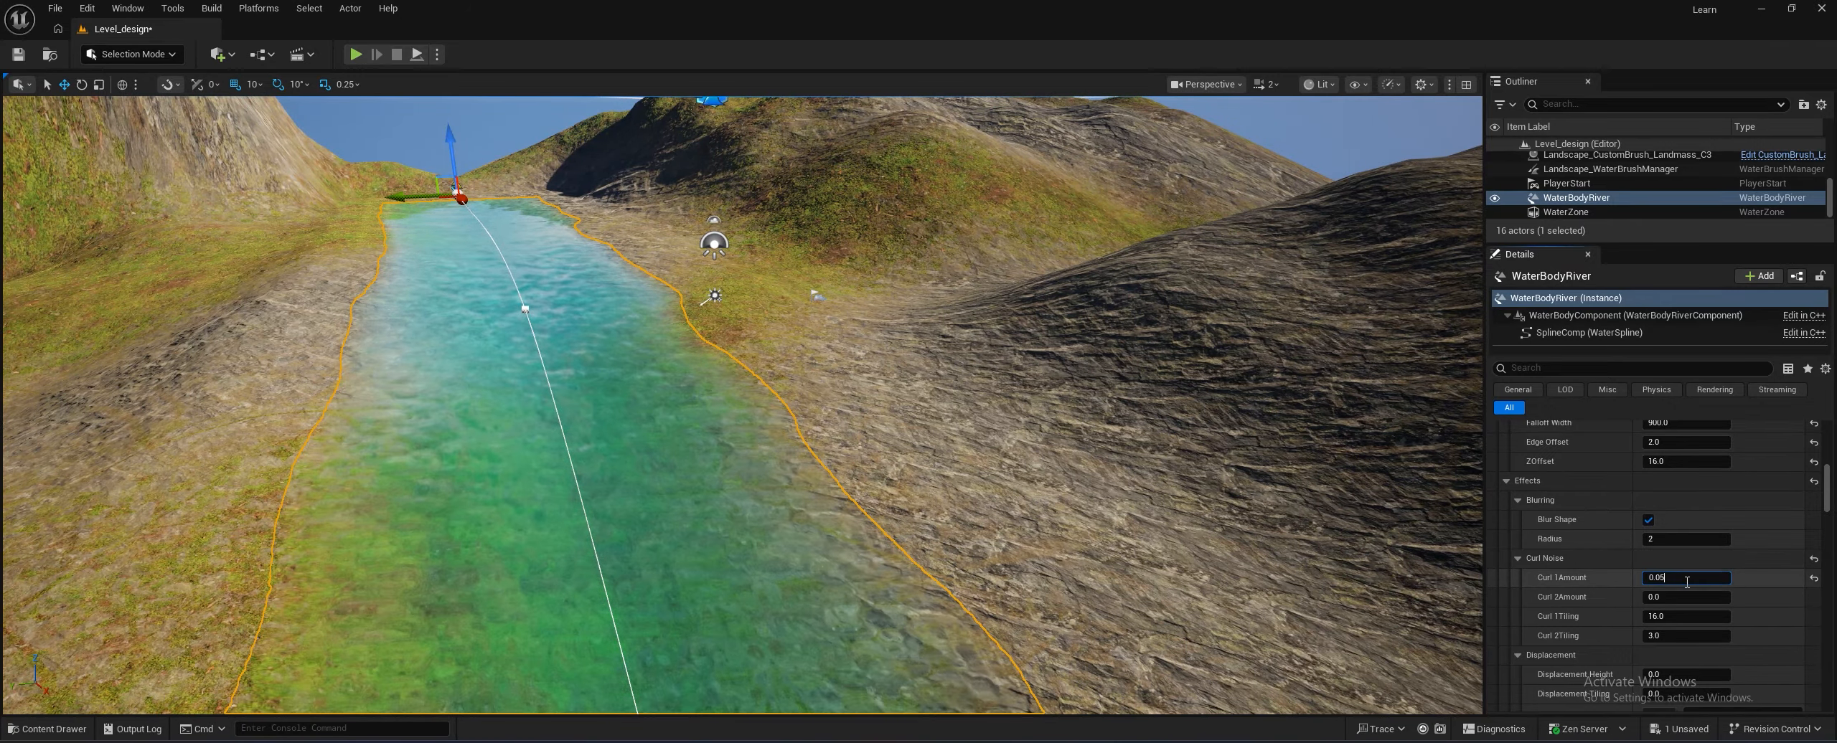
{"action": "key", "text": "Return"}
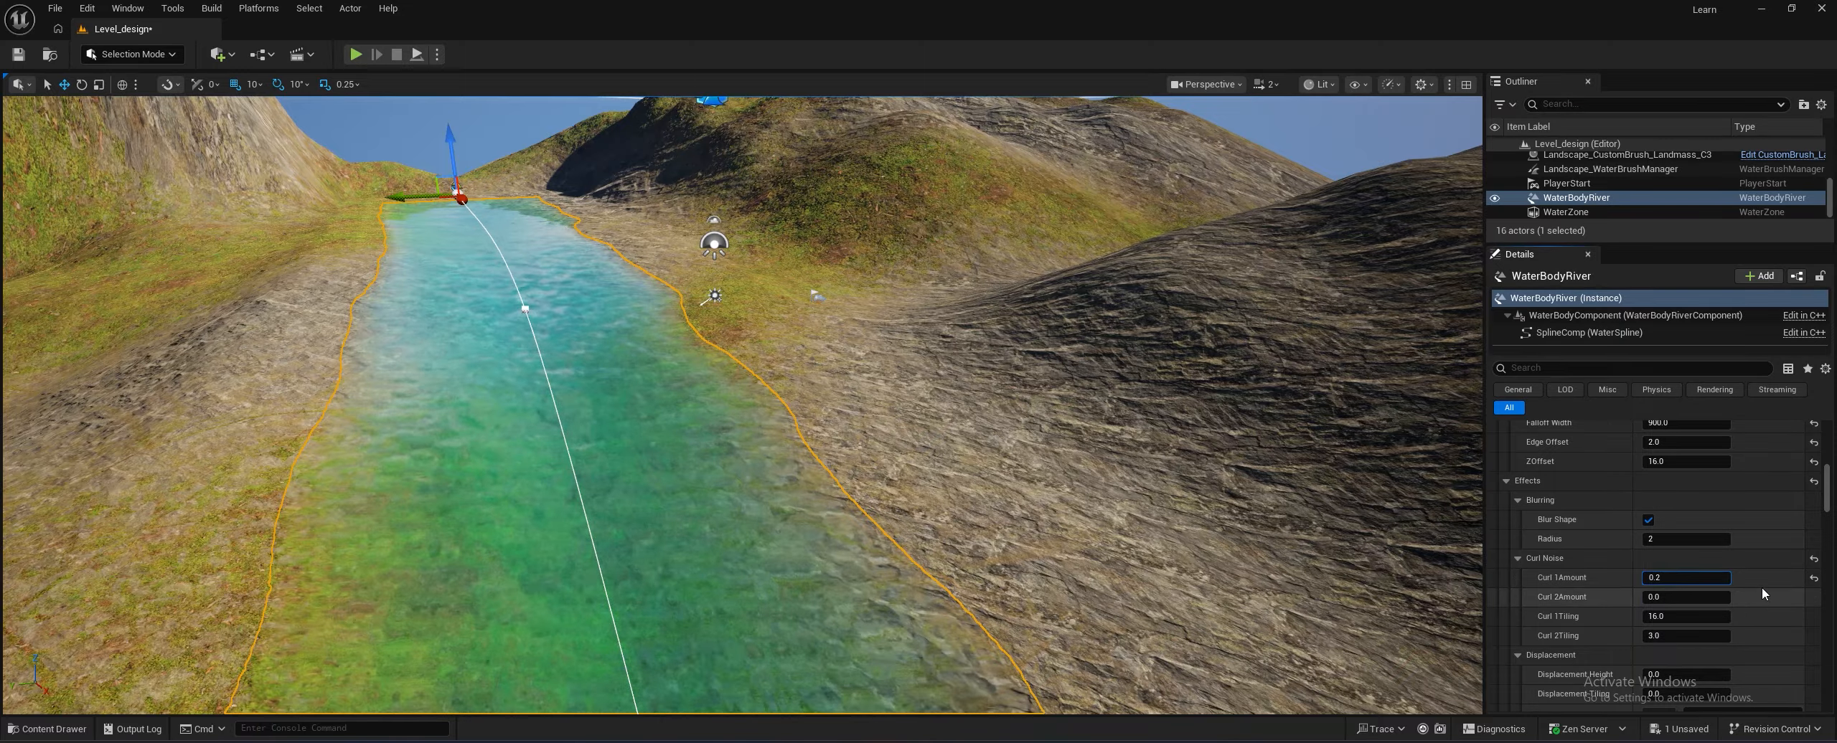
Examine the river's banks and water edge up close from several angles along its course
{"action": "right_click_drag", "start_coordinate": [867, 465], "coordinate": [871, 495]}
{"action": "right_click_drag", "start_coordinate": [742, 405], "coordinate": [699, 345]}
{"action": "right_click_drag", "start_coordinate": [743, 406], "coordinate": [796, 365]}
{"action": "key", "text": "a"}
{"action": "key", "text": "d"}
{"action": "key", "text": "w"}
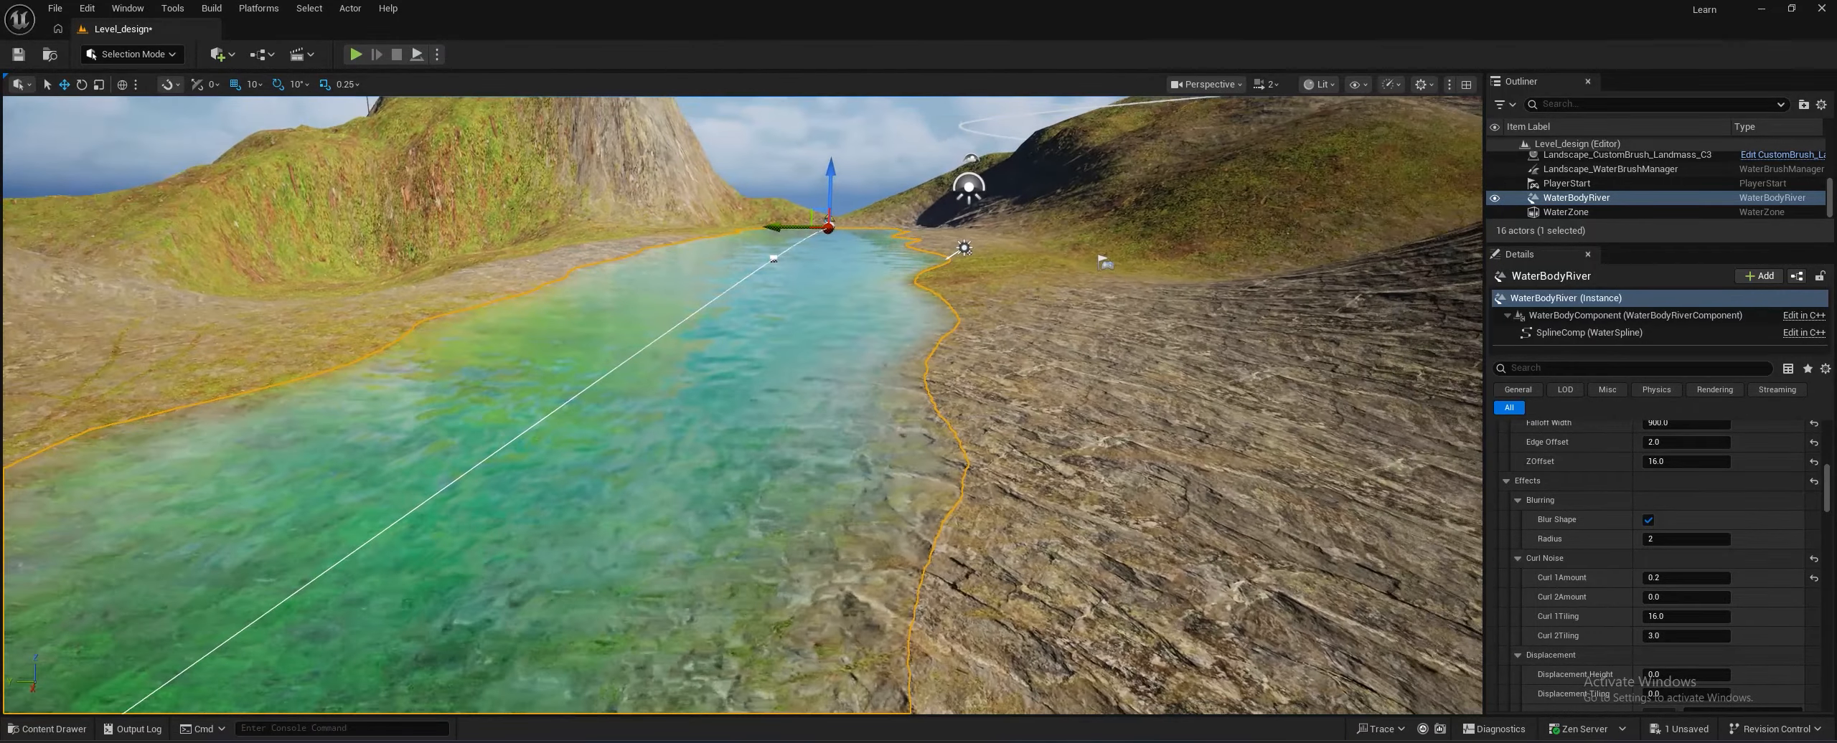
{"action": "key", "text": "a"}
{"action": "right_click_drag", "start_coordinate": [940, 467], "coordinate": [973, 485]}
{"action": "key", "text": "d"}
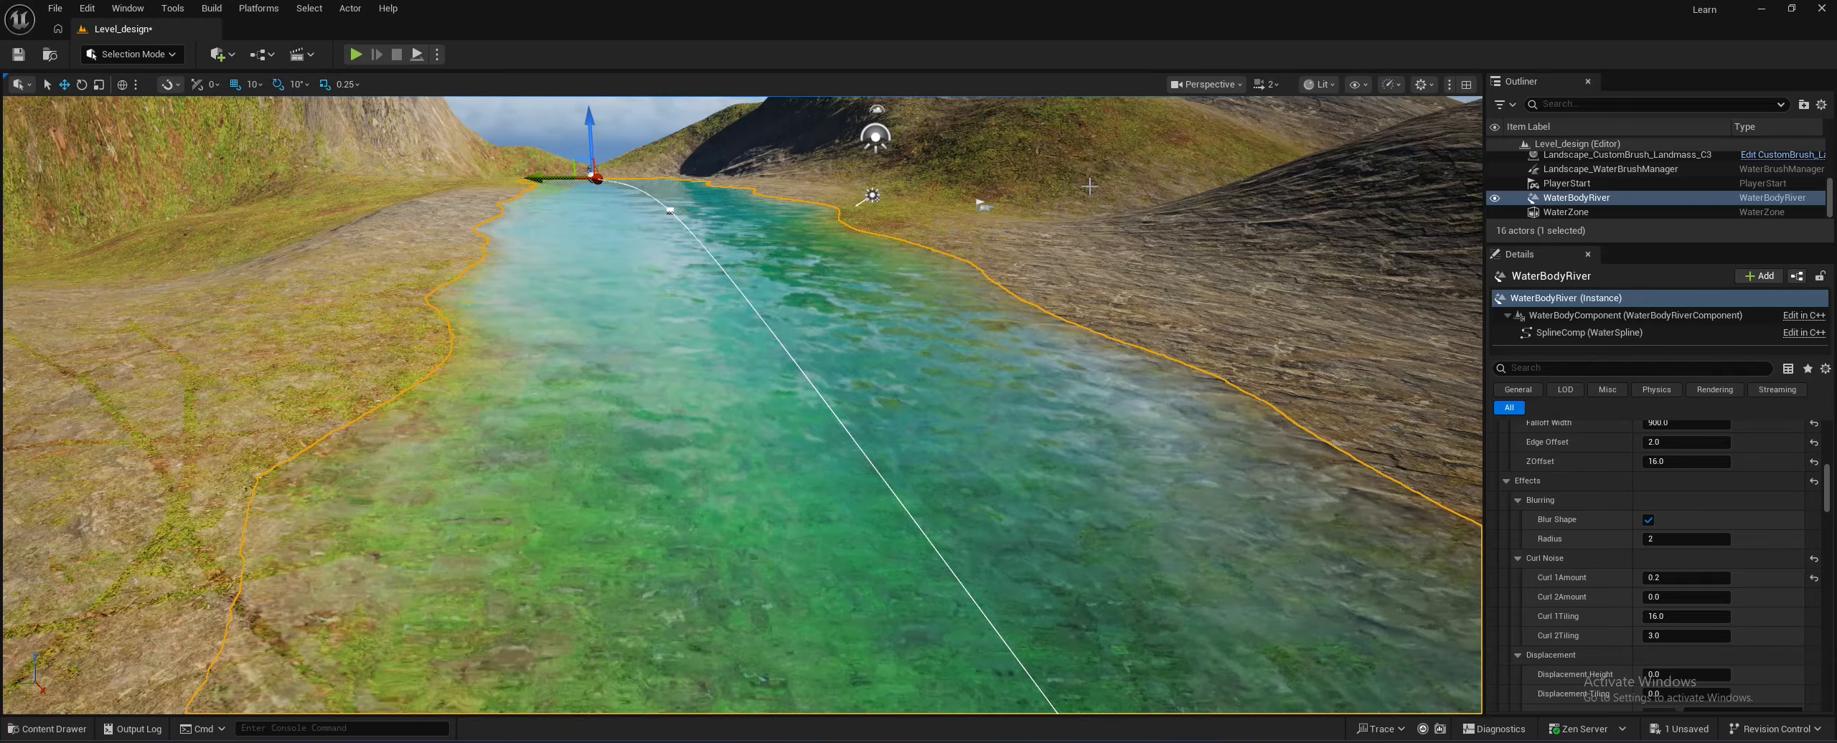
{"action": "right_click_drag", "start_coordinate": [736, 278], "coordinate": [761, 256]}
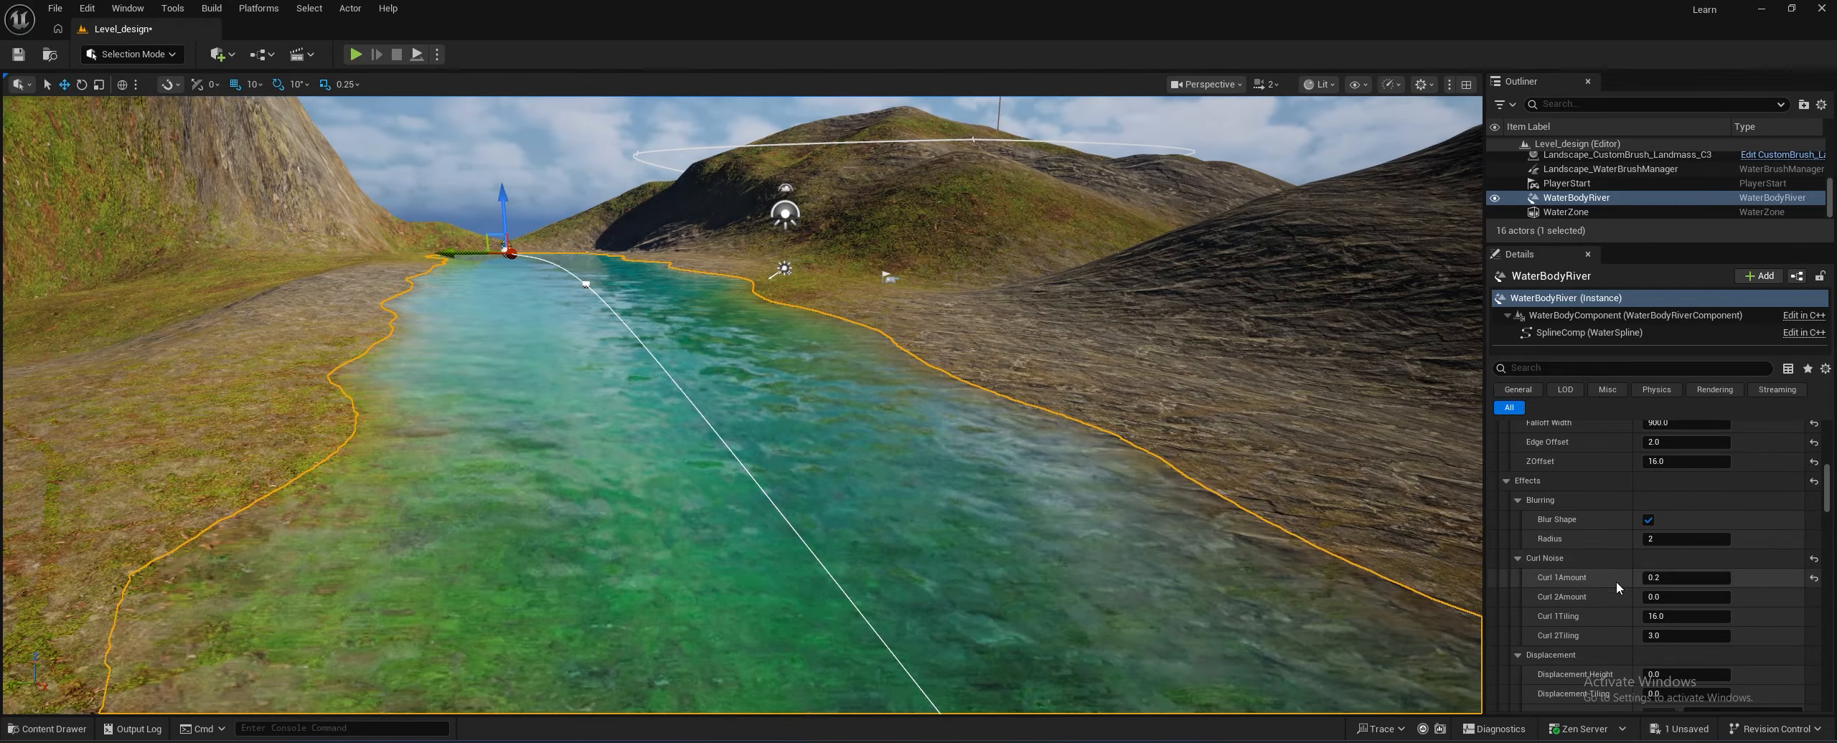
Try a Curl 2 Amount of 1.0 and check the river's outline from farther back
{"action": "left_click_drag", "start_coordinate": [1666, 599], "coordinate": [1747, 607]}
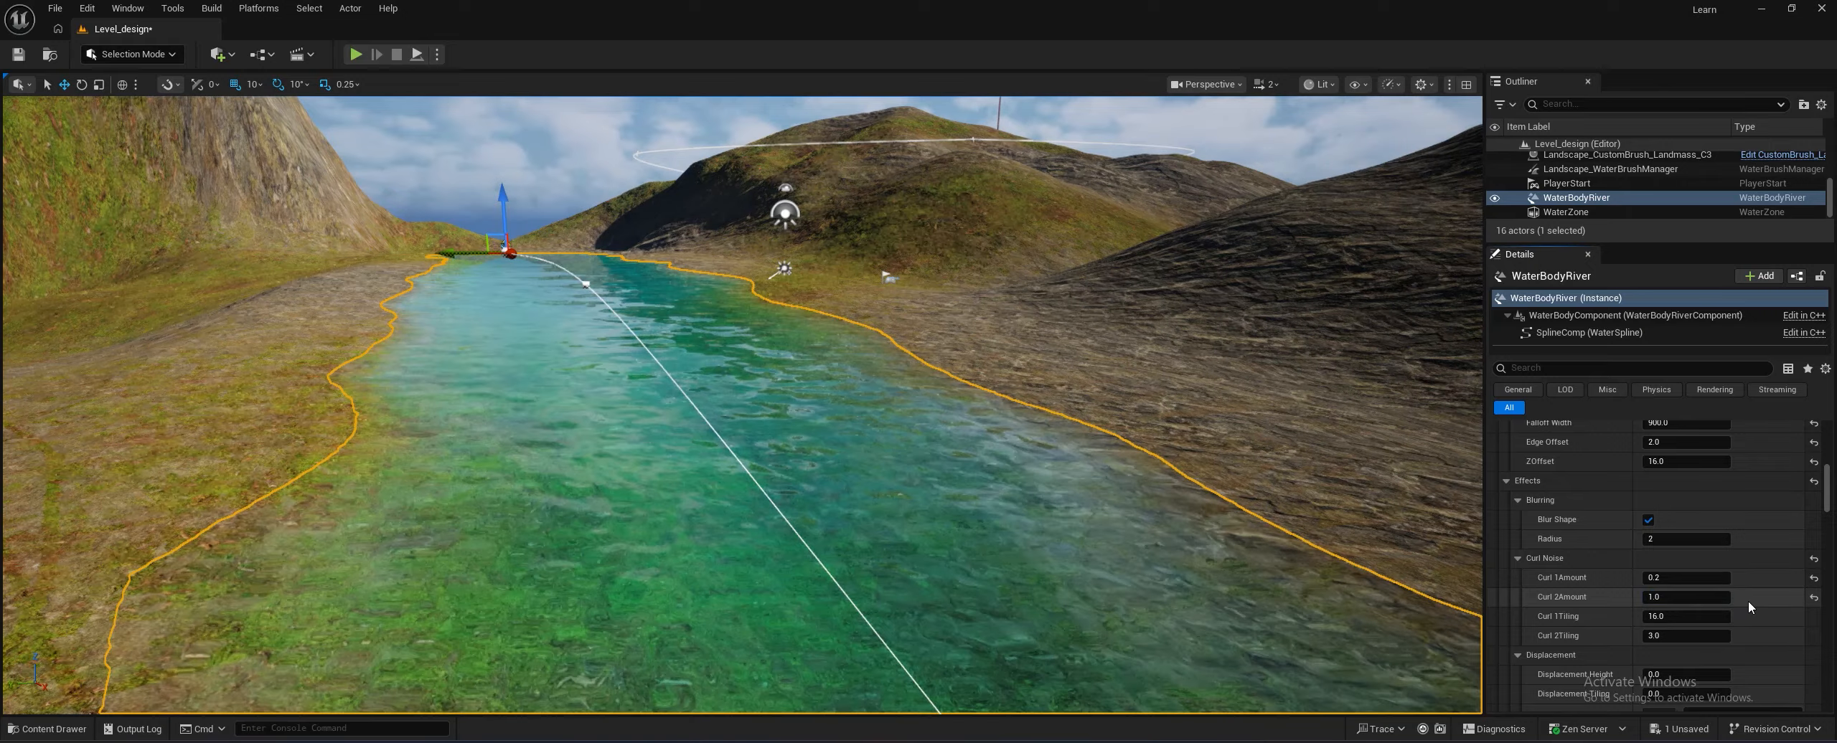
{"action": "mouse_move", "coordinate": [1291, 503]}
{"action": "right_mouse_down"}
{"action": "mouse_move", "coordinate": [1281, 528]}
{"action": "mouse_move", "coordinate": [1246, 487]}
{"action": "mouse_move", "coordinate": [1294, 528]}
{"action": "right_mouse_up"}
{"action": "key", "text": "s"}
{"action": "key", "text": "s"}
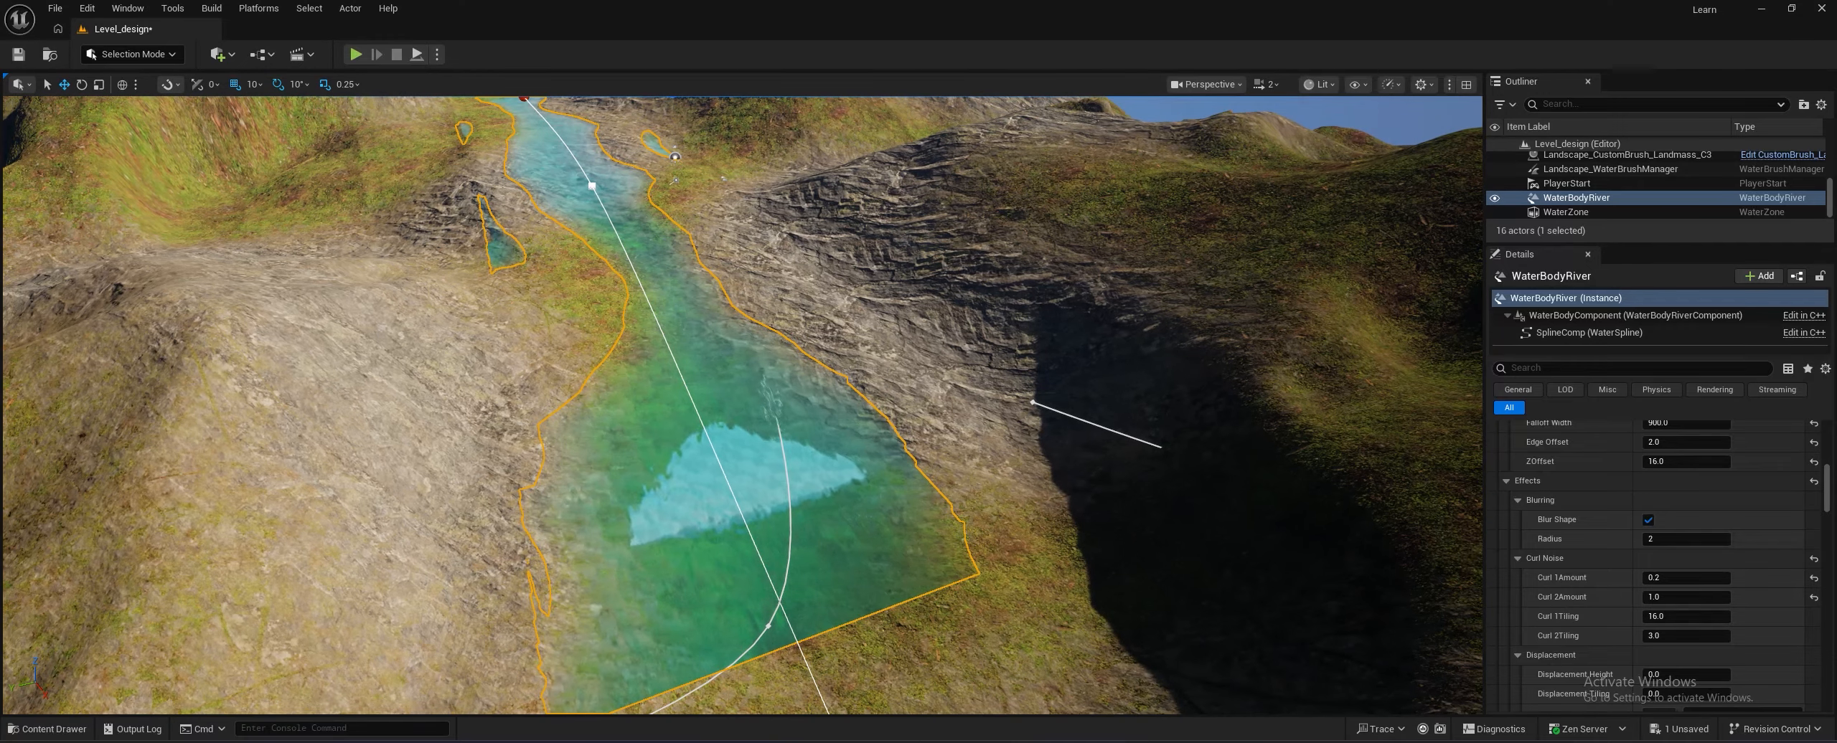
Set the river's Curl 2 Amount to 0.2
{"action": "left_click", "coordinate": [1672, 603]}
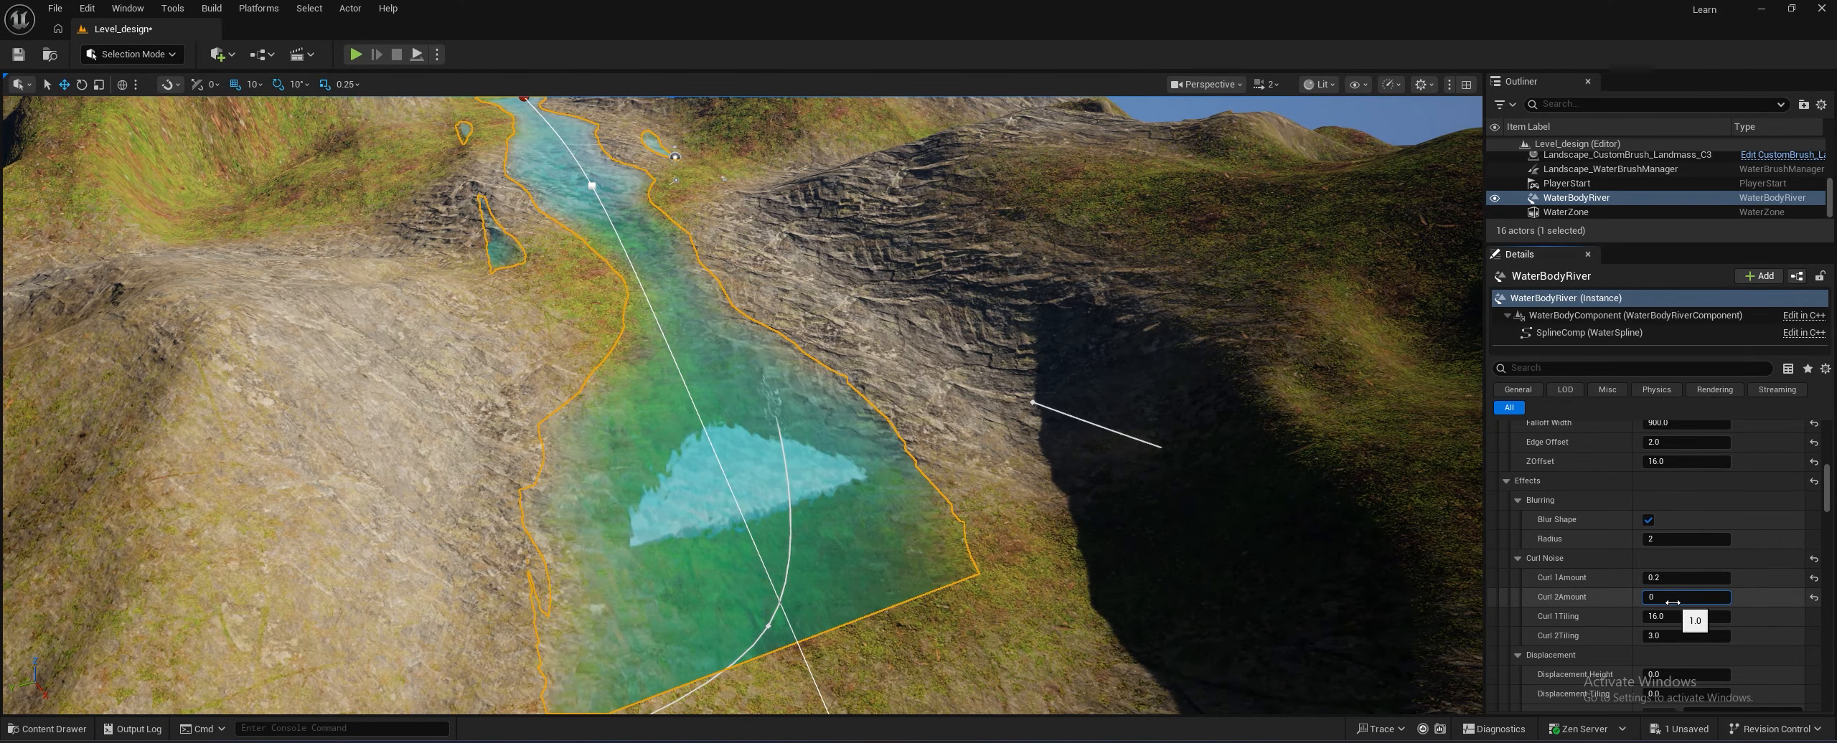
{"action": "type", "text": "0.2"}
{"action": "key", "text": "Return"}
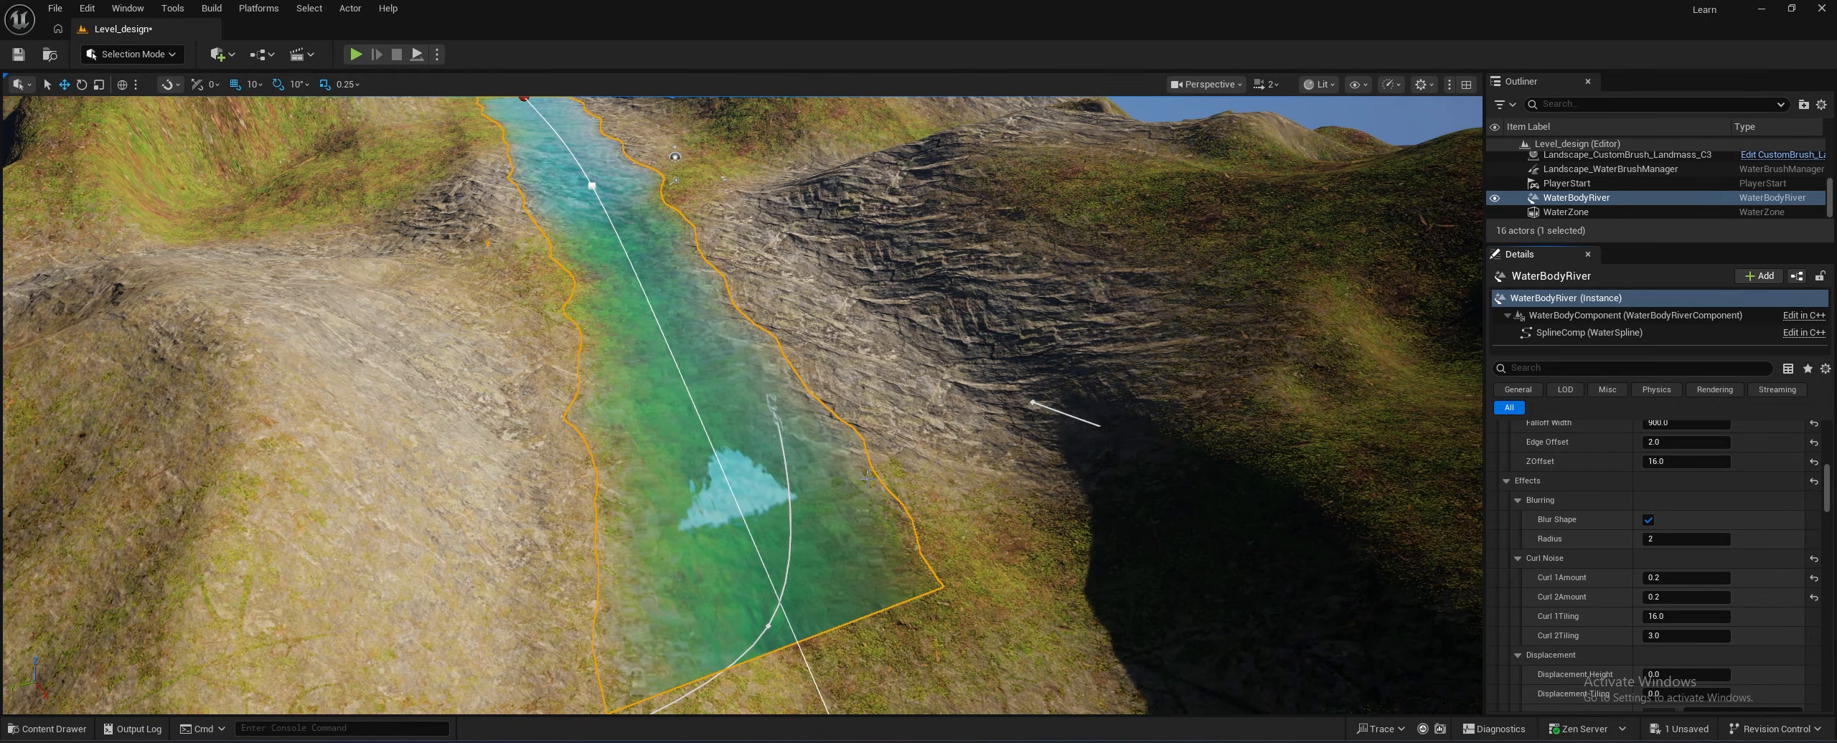
{"action": "right_click_drag", "start_coordinate": [832, 376], "coordinate": [861, 398]}
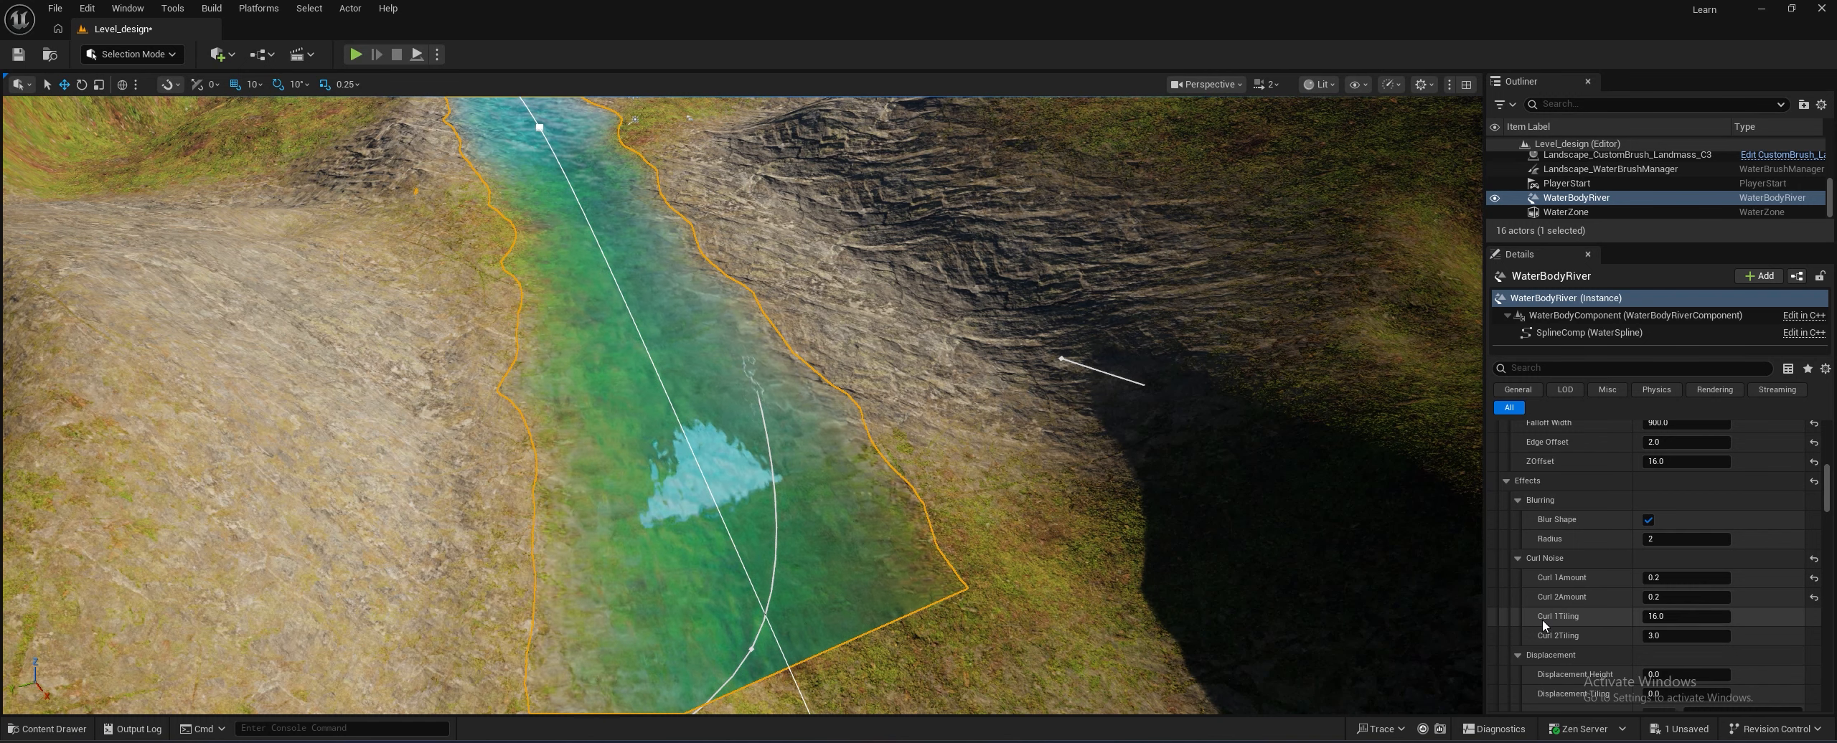
{"action": "left_click", "coordinate": [1663, 617]}
{"action": "right_click_drag", "start_coordinate": [790, 402], "coordinate": [681, 380]}
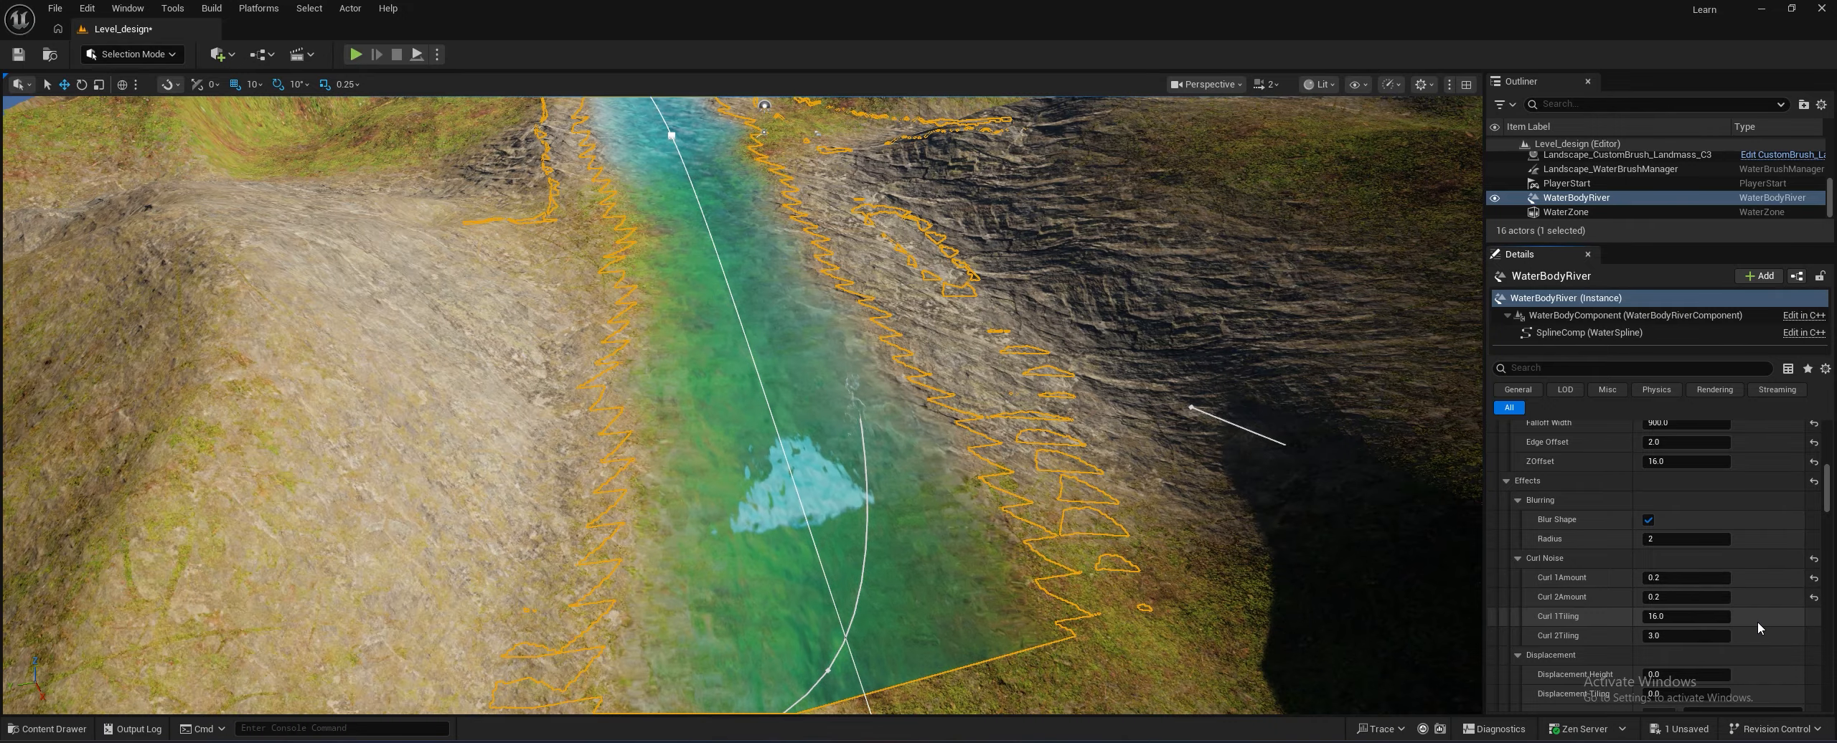
Try a Displacement Height of 2 for the river and reset it to its default
{"action": "scroll", "coordinate": [1572, 627], "scroll_direction": "down", "scroll_amount": 2}
{"action": "scroll", "coordinate": [1571, 624], "scroll_direction": "down", "scroll_amount": 1}
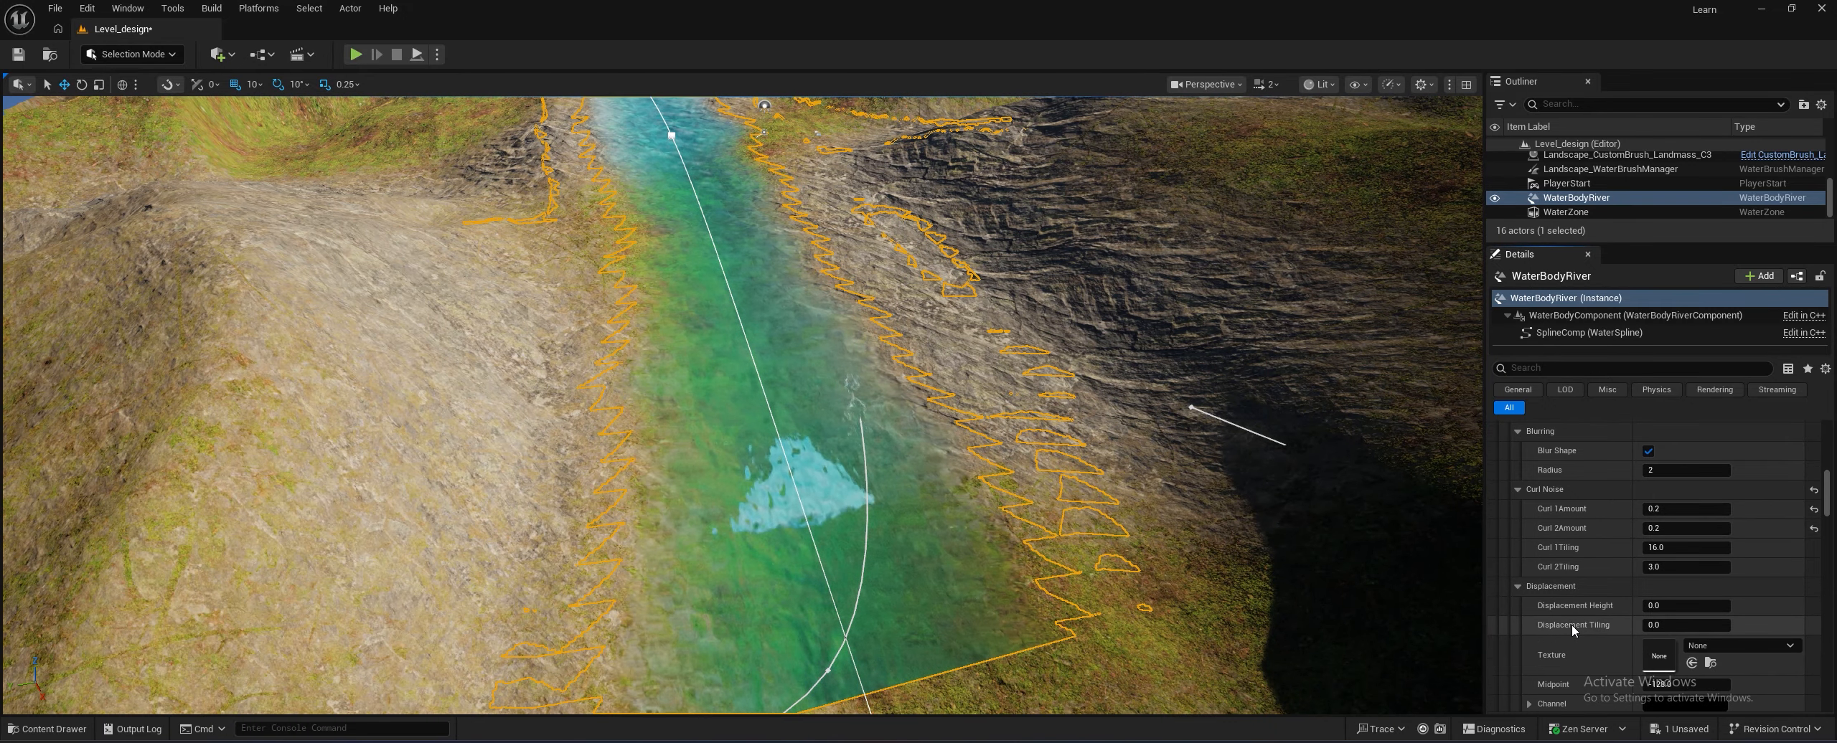
{"action": "left_click", "coordinate": [1675, 606]}
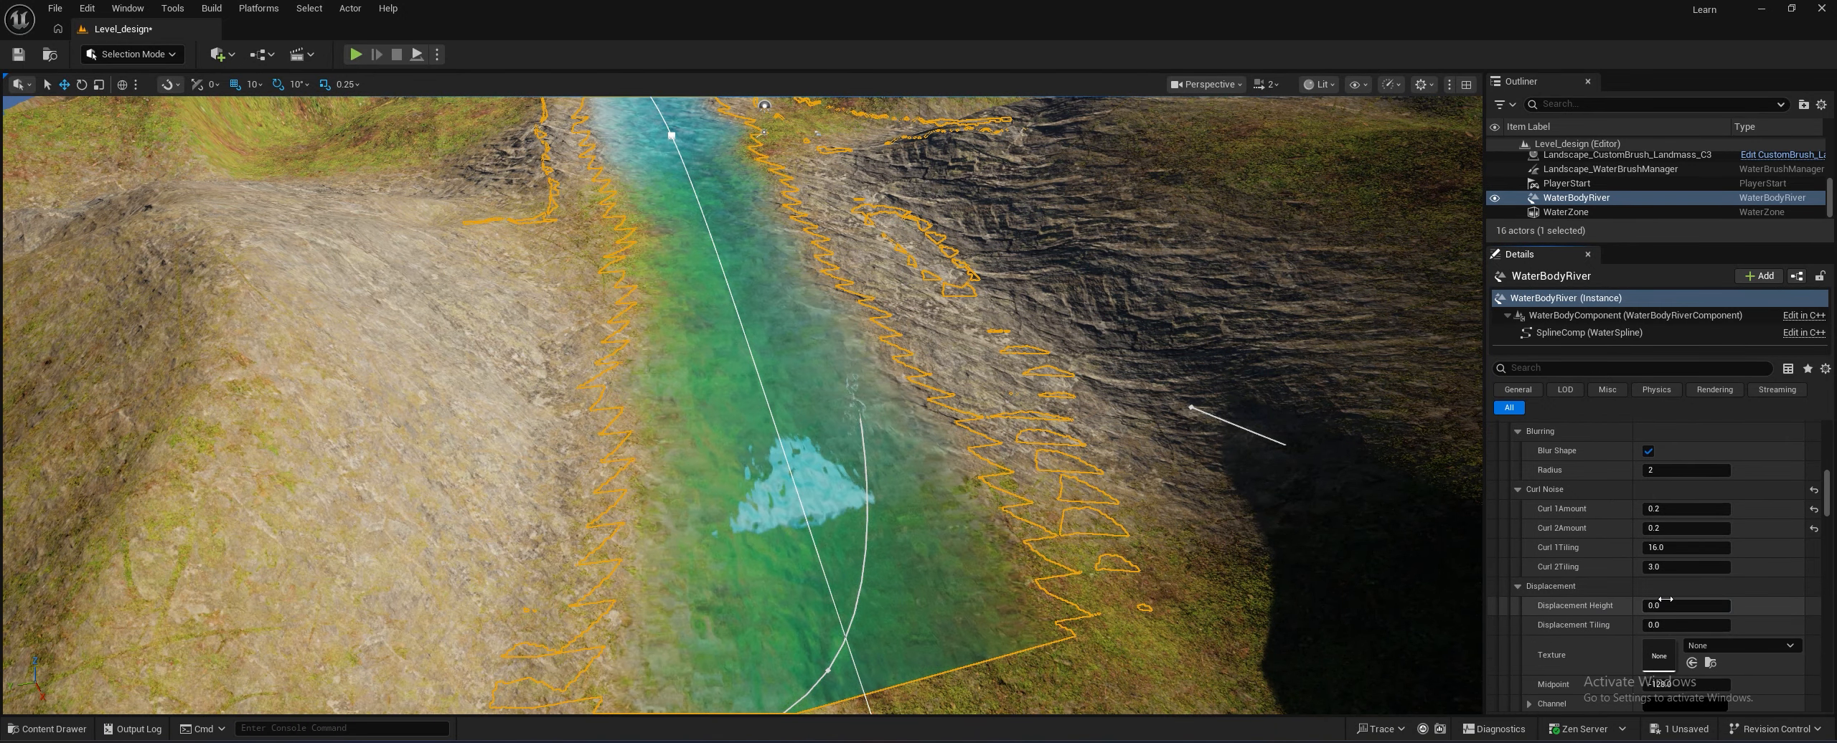
{"action": "type", "text": "2"}
{"action": "key", "text": "Return"}
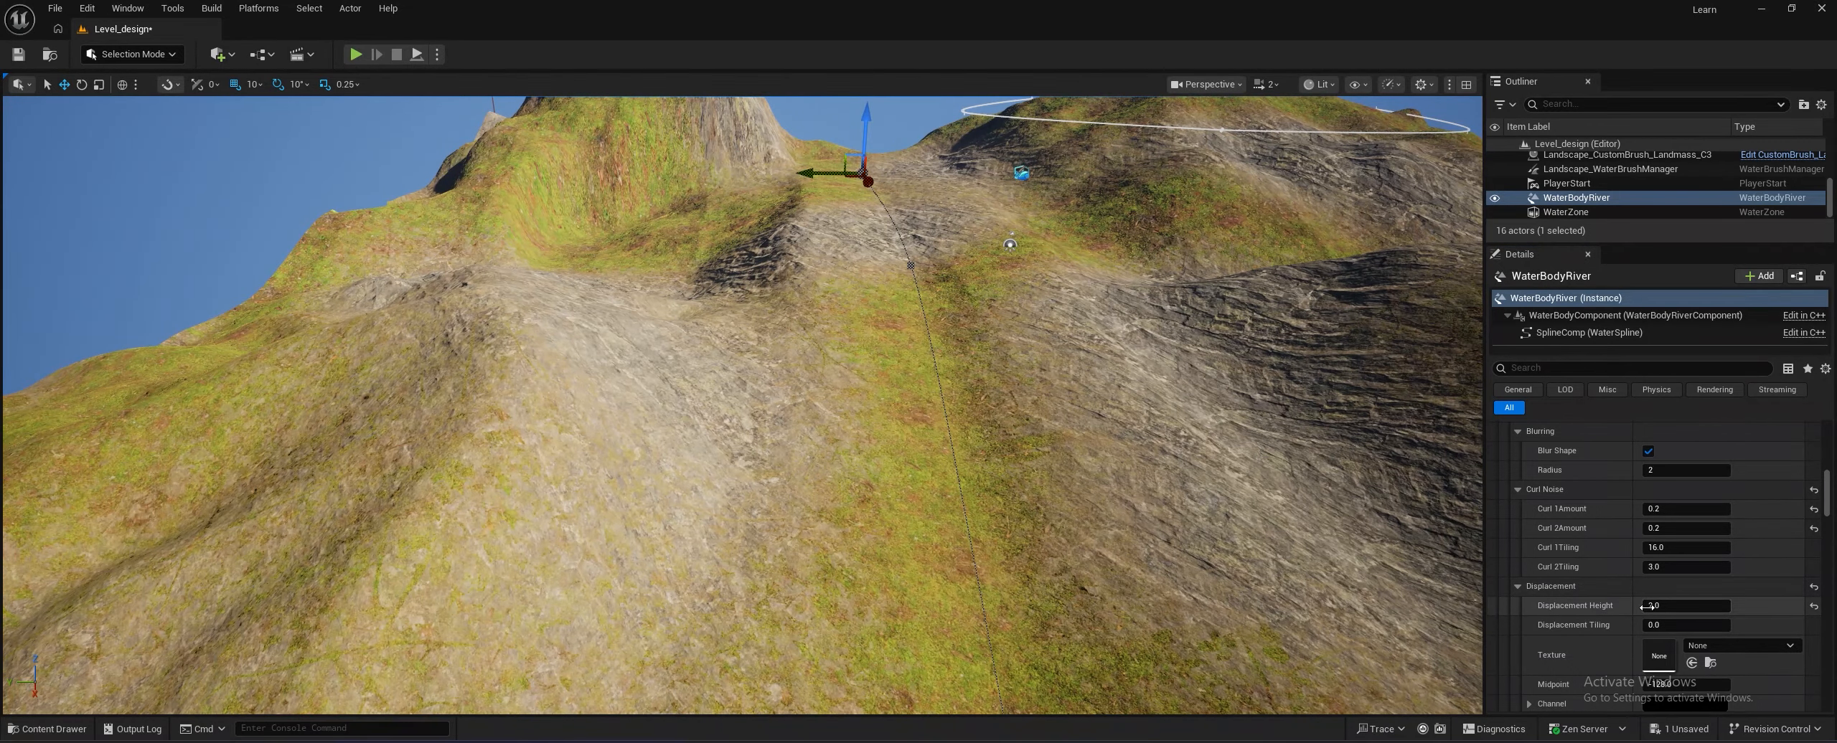
{"action": "left_click", "coordinate": [1814, 607]}
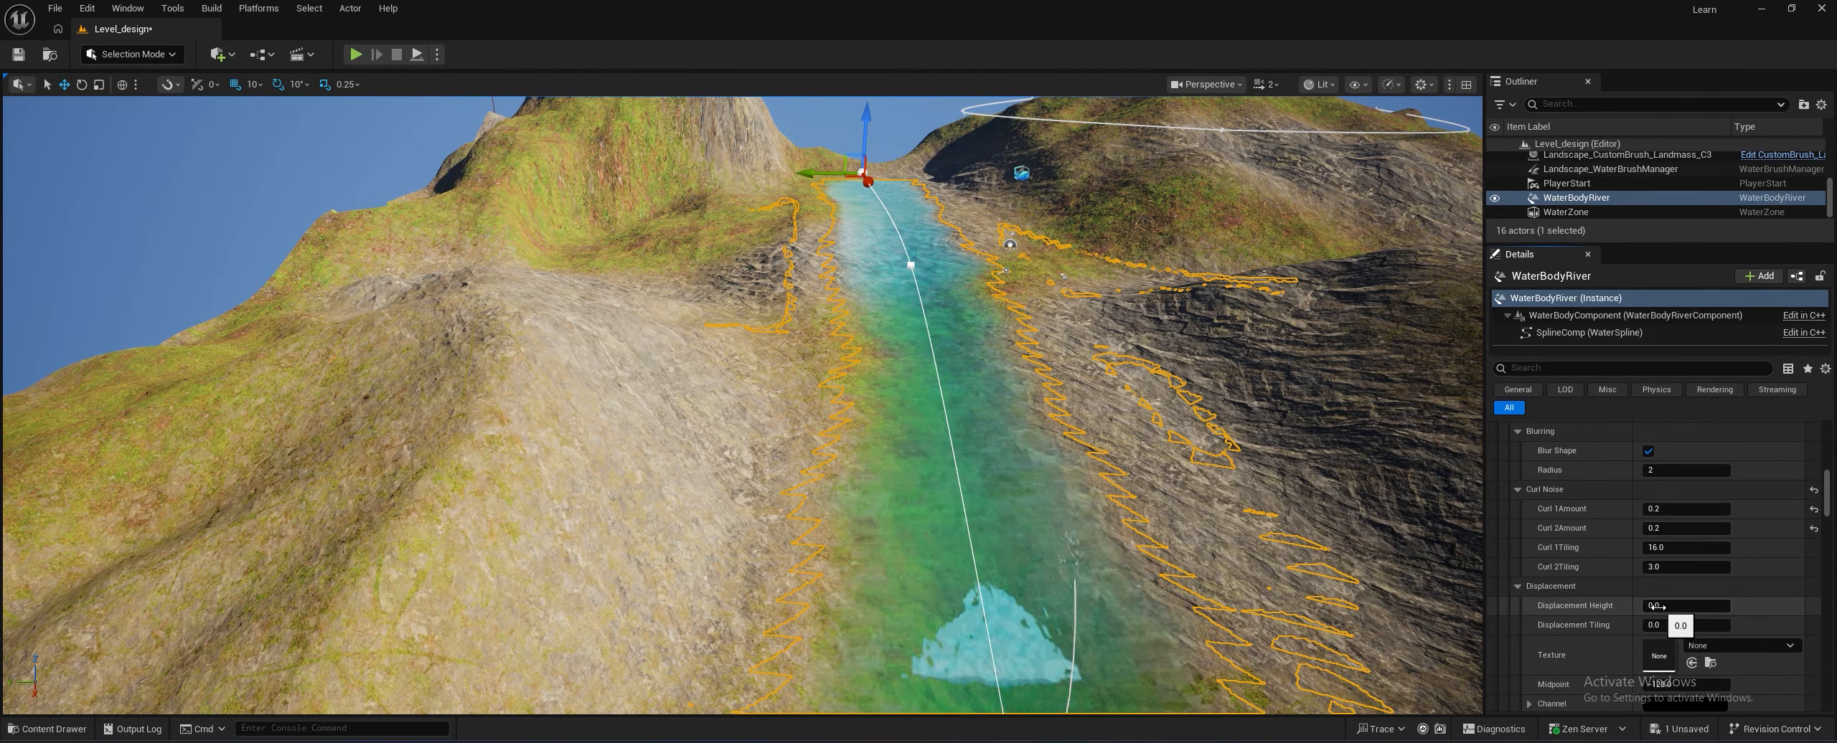
Examine the river's Smooth Blending and Terracing settings and the shoreline from several angles
{"action": "scroll", "coordinate": [1547, 620], "scroll_direction": "down", "scroll_amount": 5}
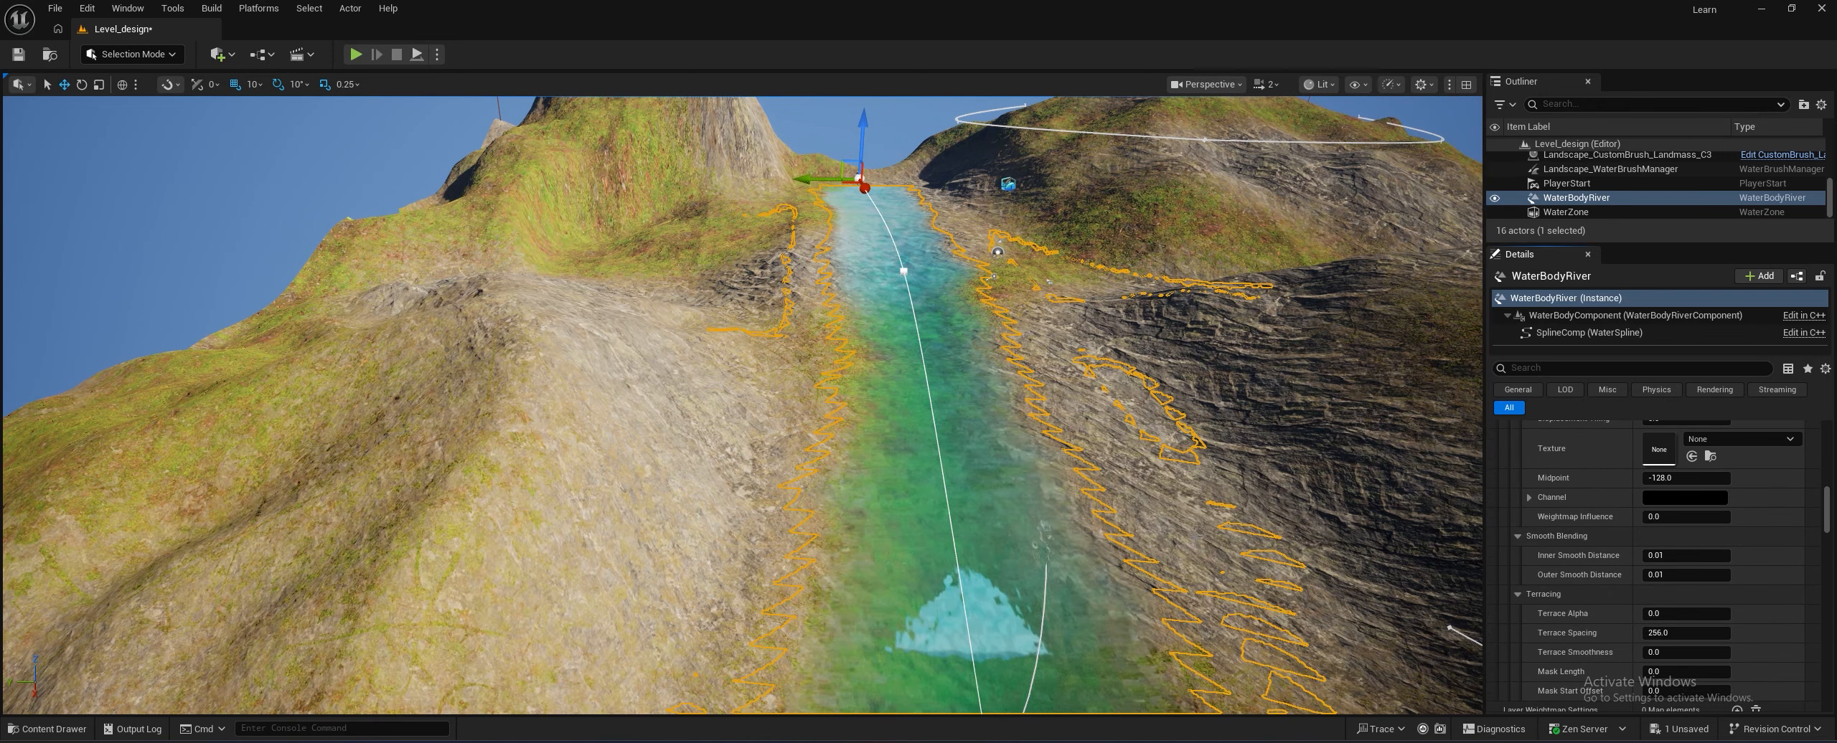
{"action": "right_click_drag", "start_coordinate": [766, 214], "coordinate": [847, 214]}
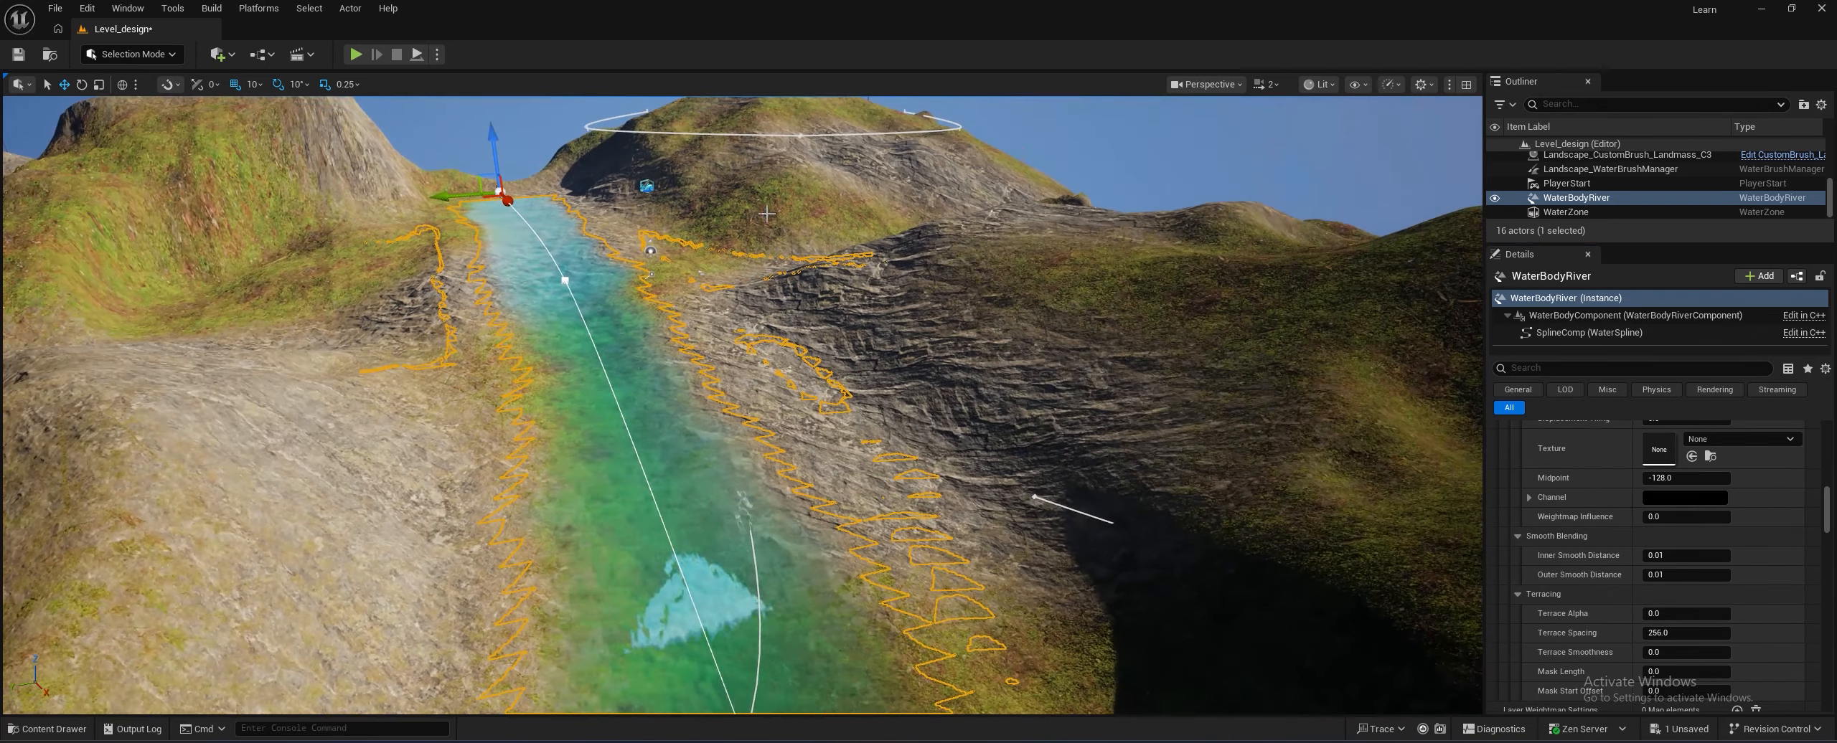
{"action": "right_click_drag", "start_coordinate": [680, 448], "coordinate": [775, 407]}
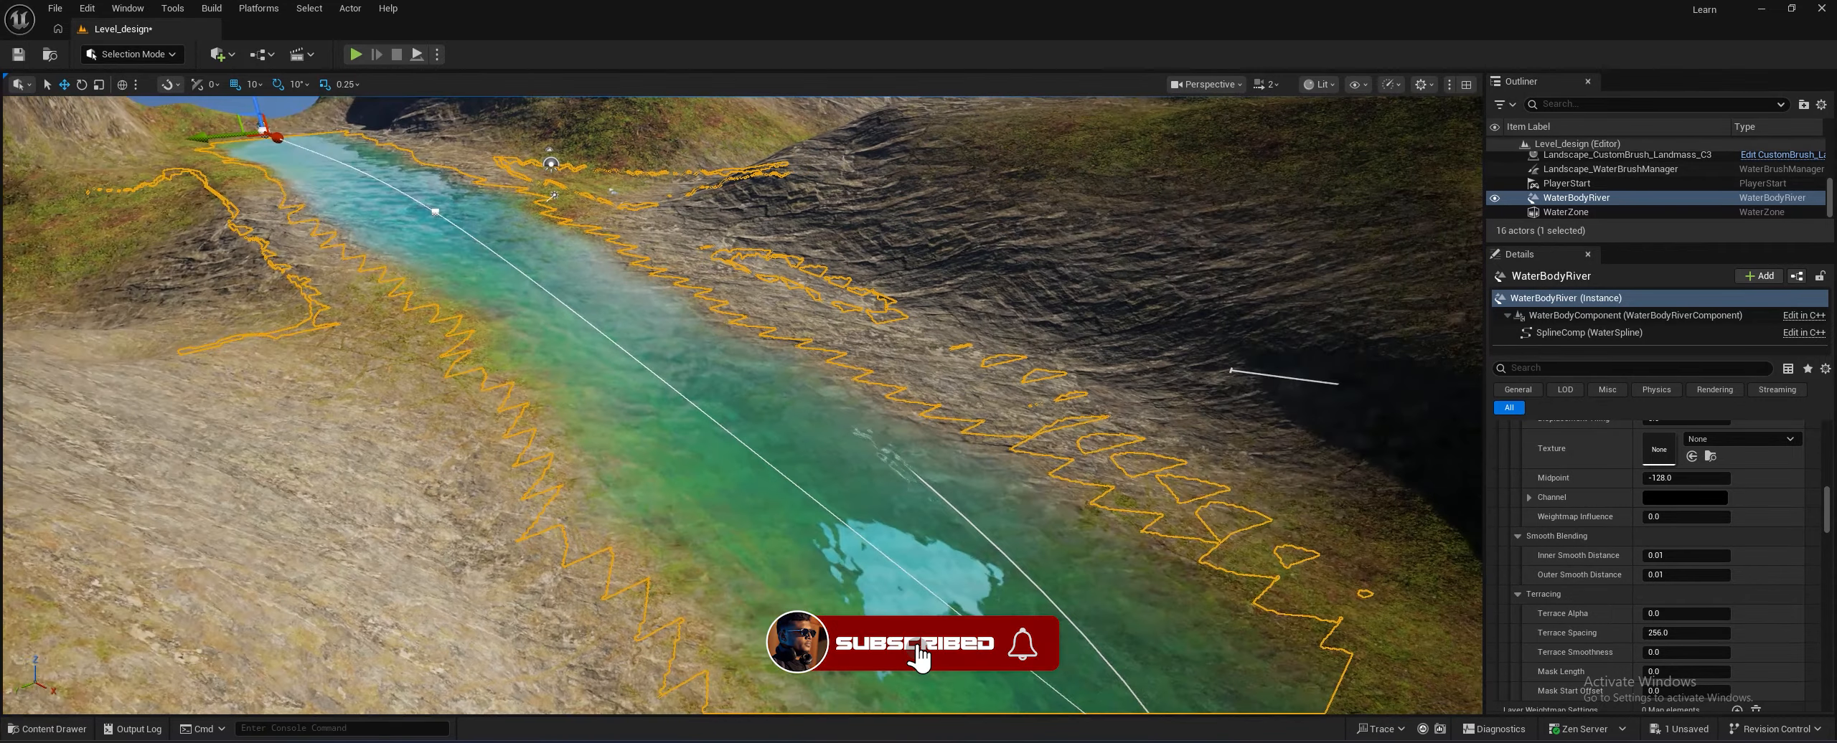
{"action": "right_click_drag", "start_coordinate": [617, 294], "coordinate": [617, 293]}
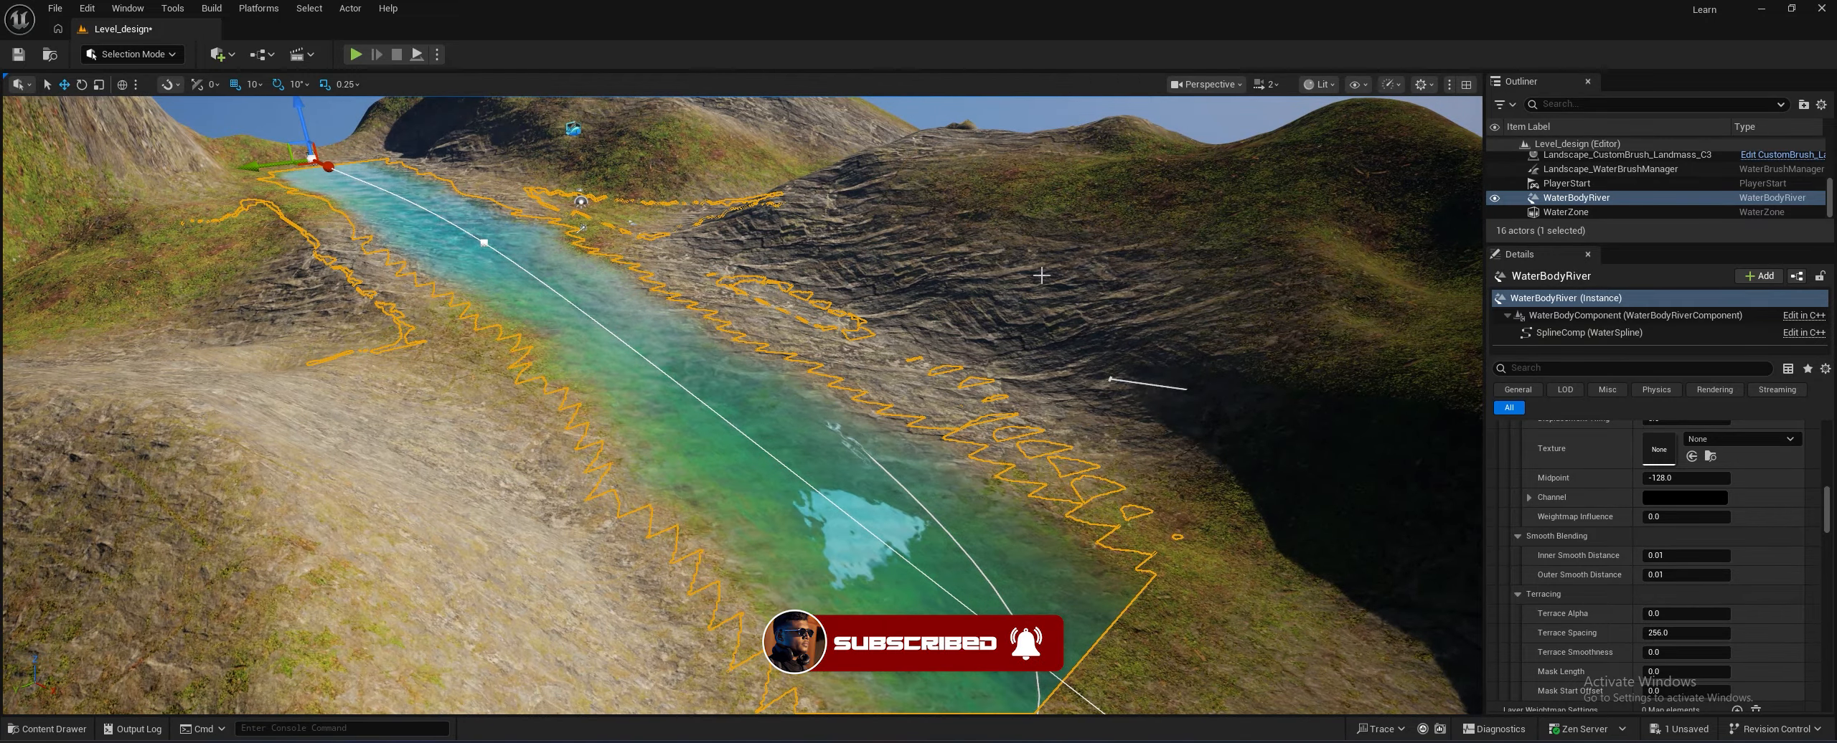
{"action": "right_click_drag", "start_coordinate": [636, 294], "coordinate": [617, 295]}
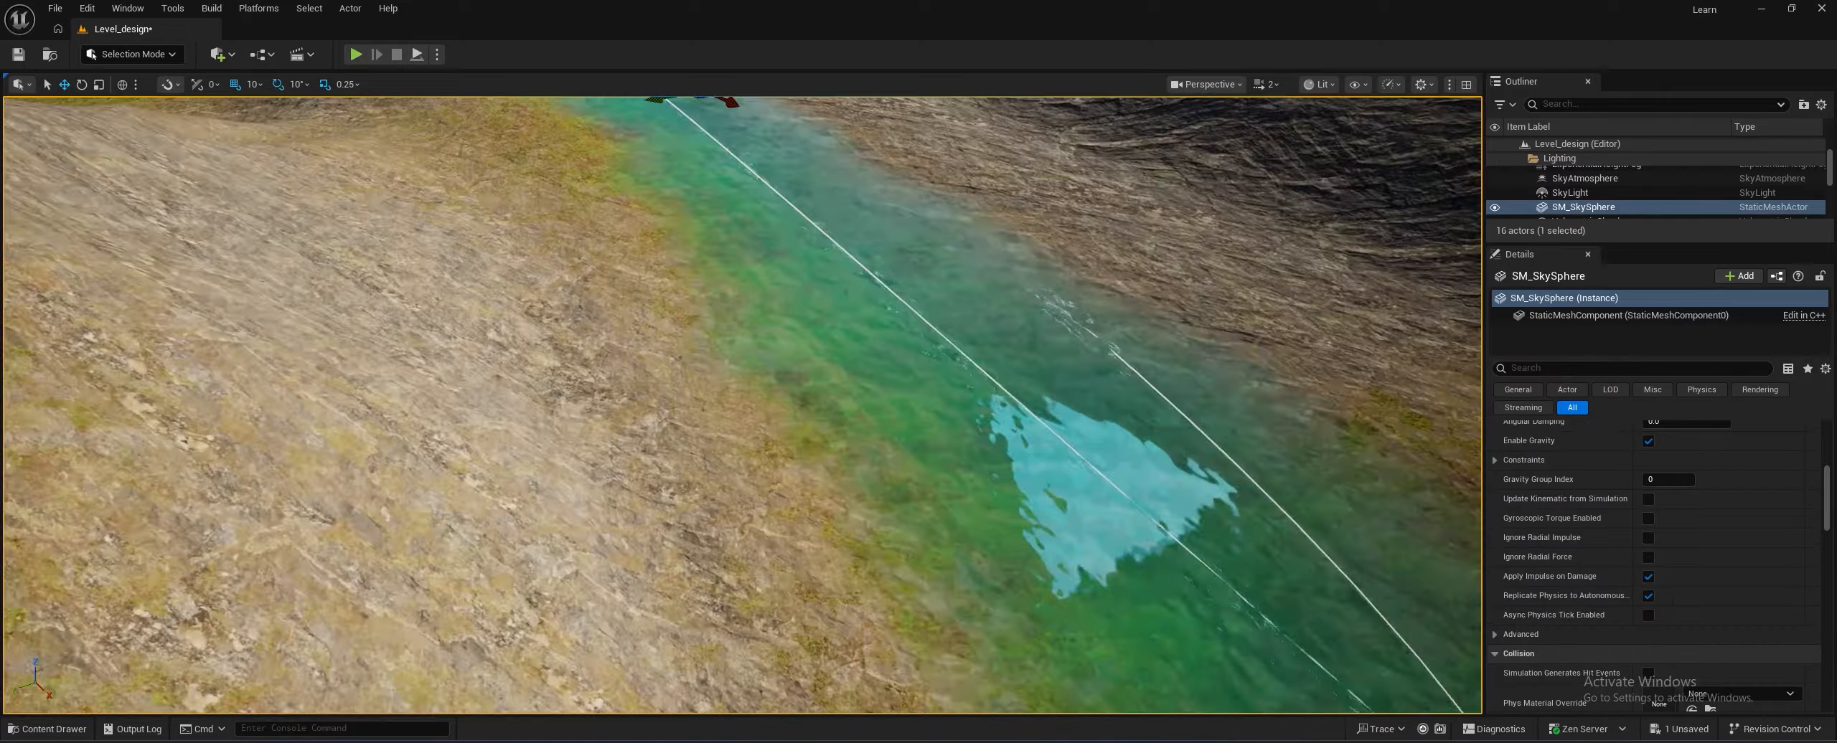
{"action": "right_click_drag", "start_coordinate": [1112, 170], "coordinate": [1141, 187]}
Enlarge the Outliner to list more of the level's actors and hide the WaterZone
{"action": "left_click_drag", "start_coordinate": [1658, 244], "coordinate": [1657, 358]}
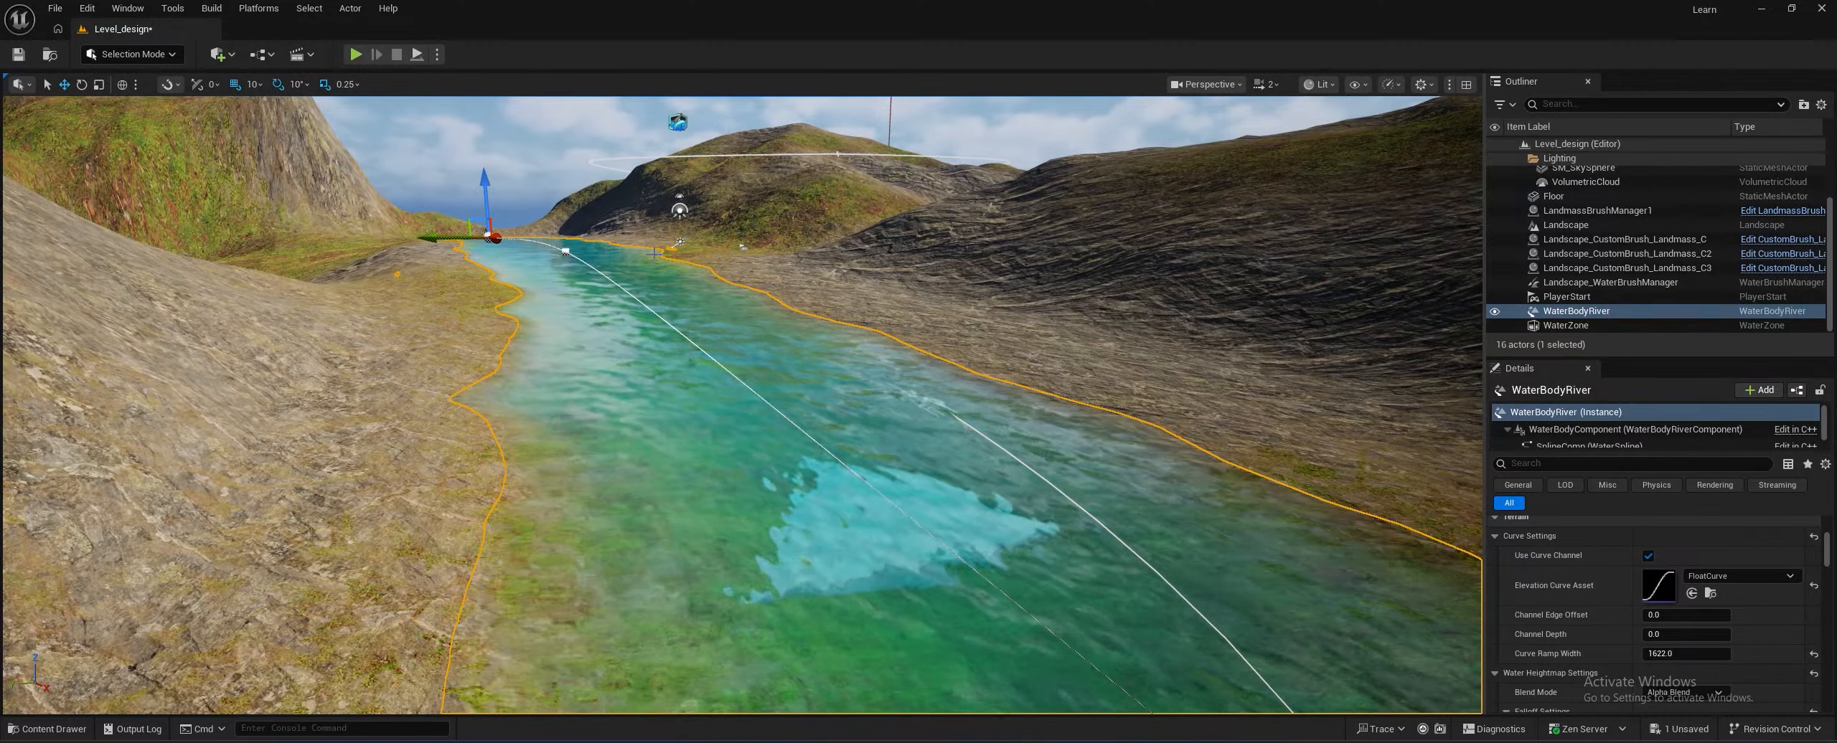
{"action": "mouse_move", "coordinate": [694, 283]}
{"action": "right_mouse_down"}
{"action": "mouse_move", "coordinate": [818, 315]}
{"action": "mouse_move", "coordinate": [724, 298]}
{"action": "right_mouse_up"}
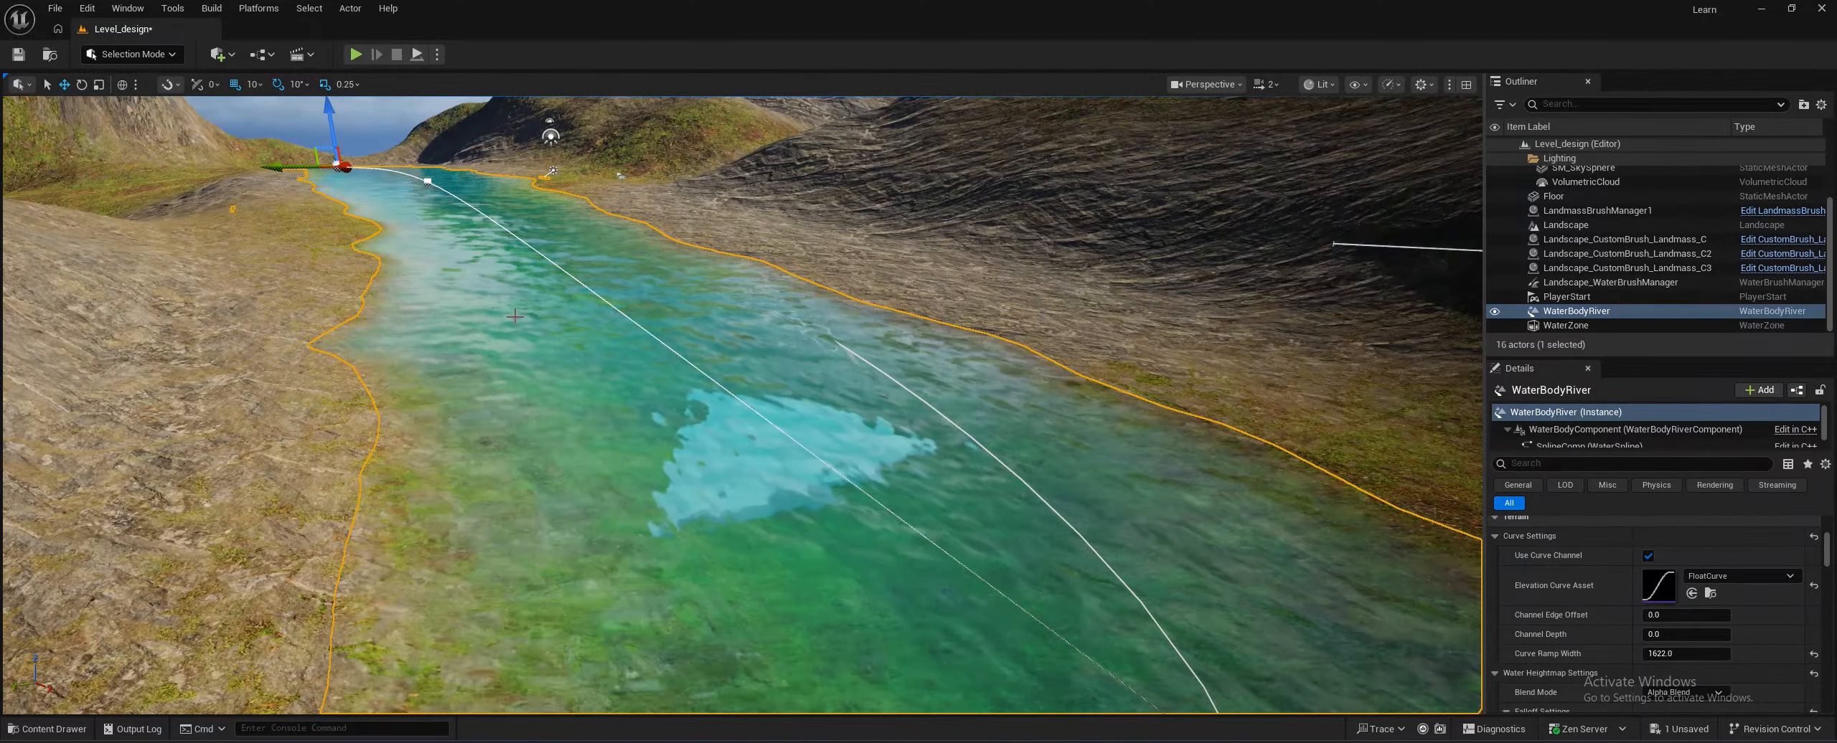
{"action": "right_click_drag", "start_coordinate": [646, 369], "coordinate": [563, 363]}
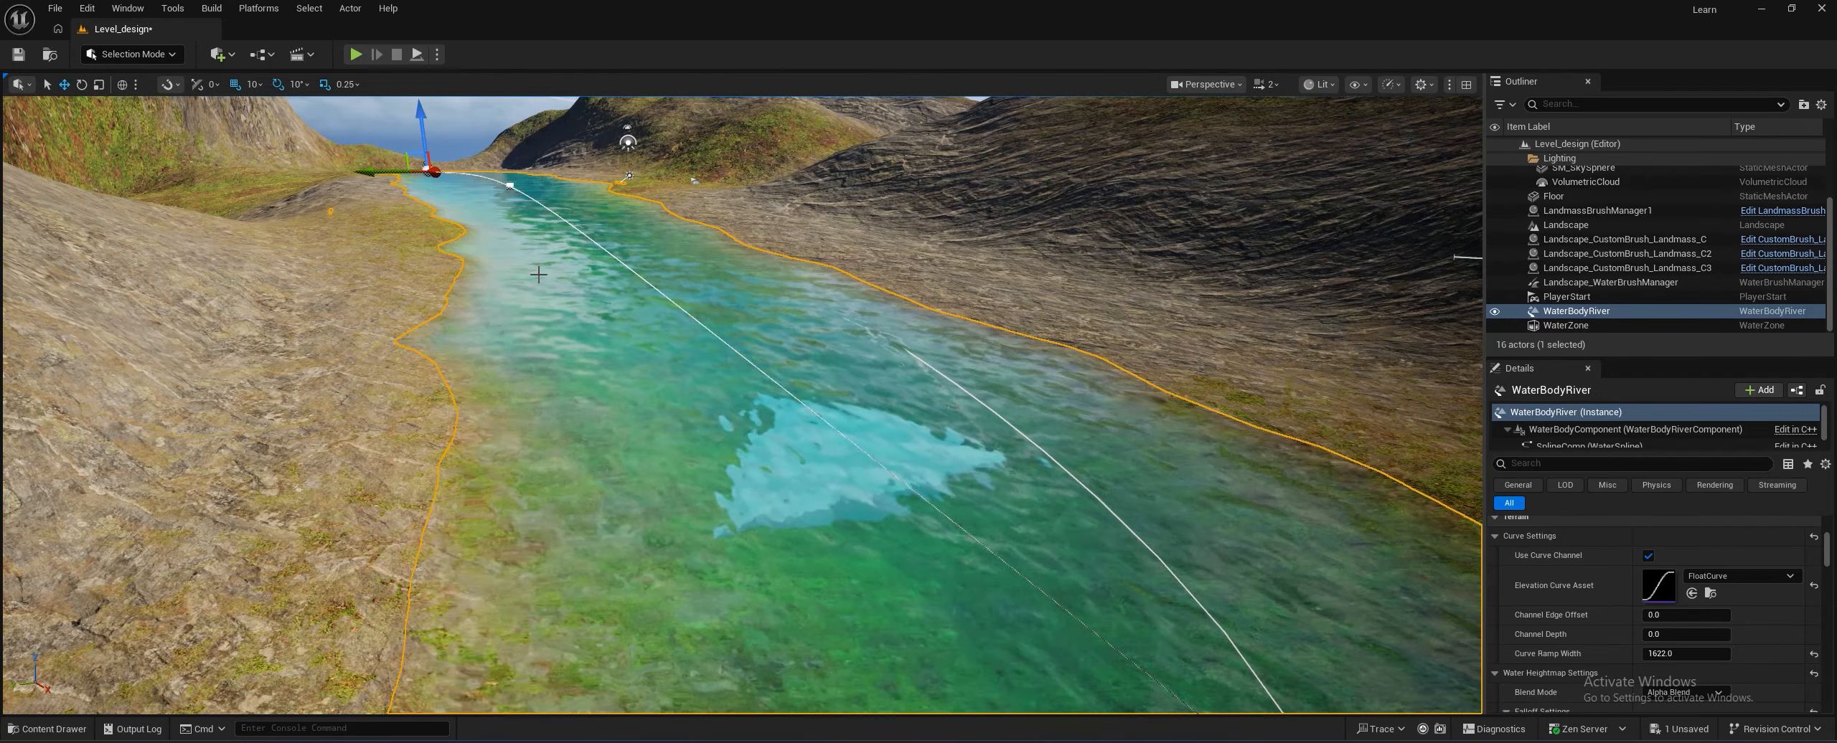
{"action": "right_click_drag", "start_coordinate": [538, 274], "coordinate": [582, 244]}
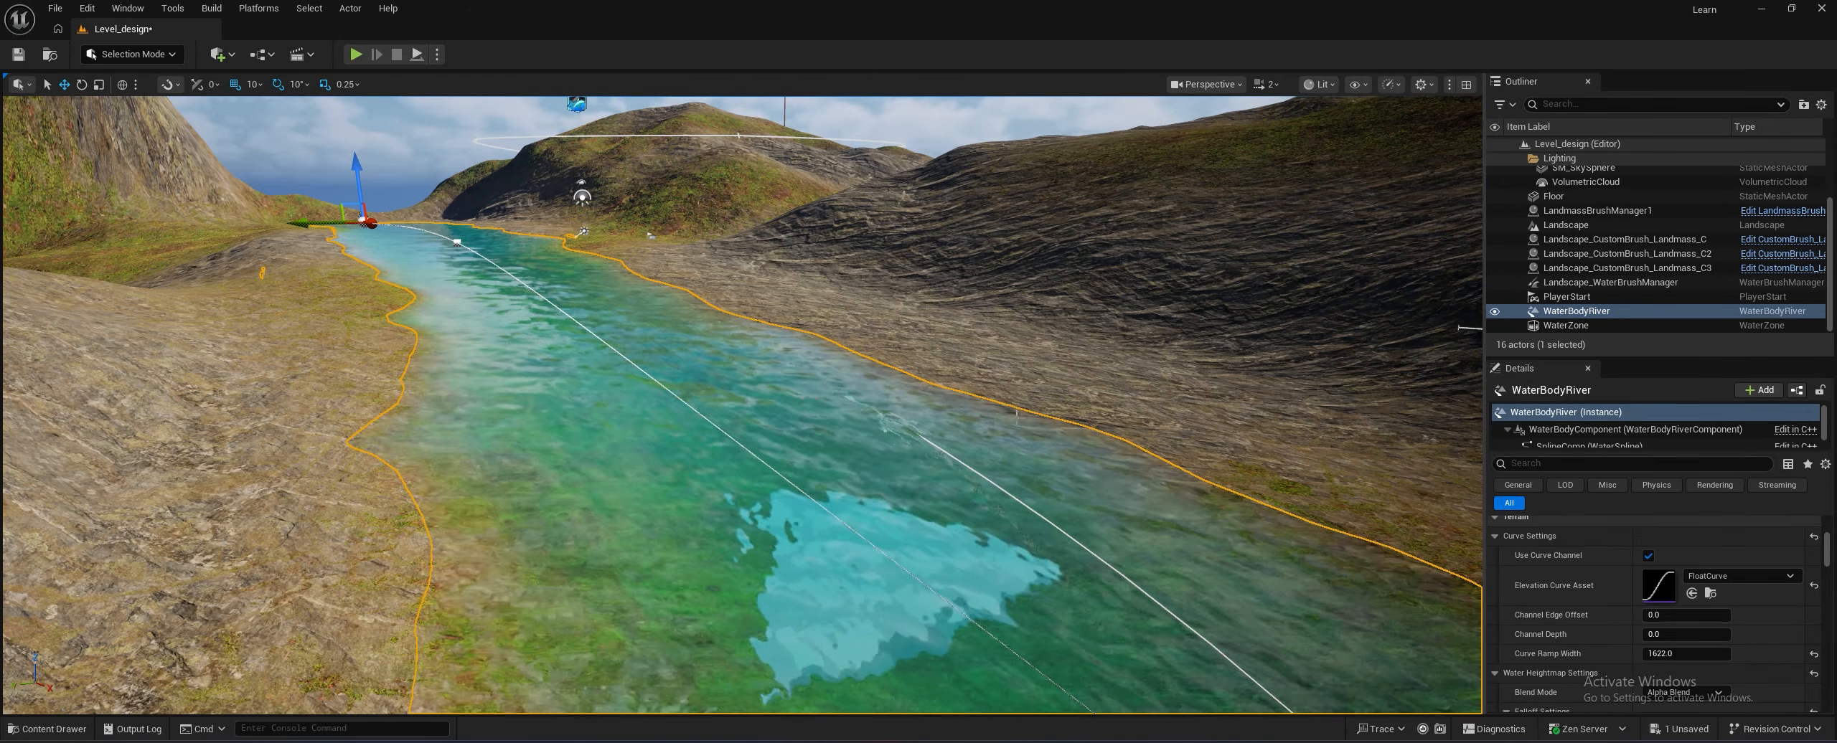
{"action": "left_click", "coordinate": [1494, 325]}
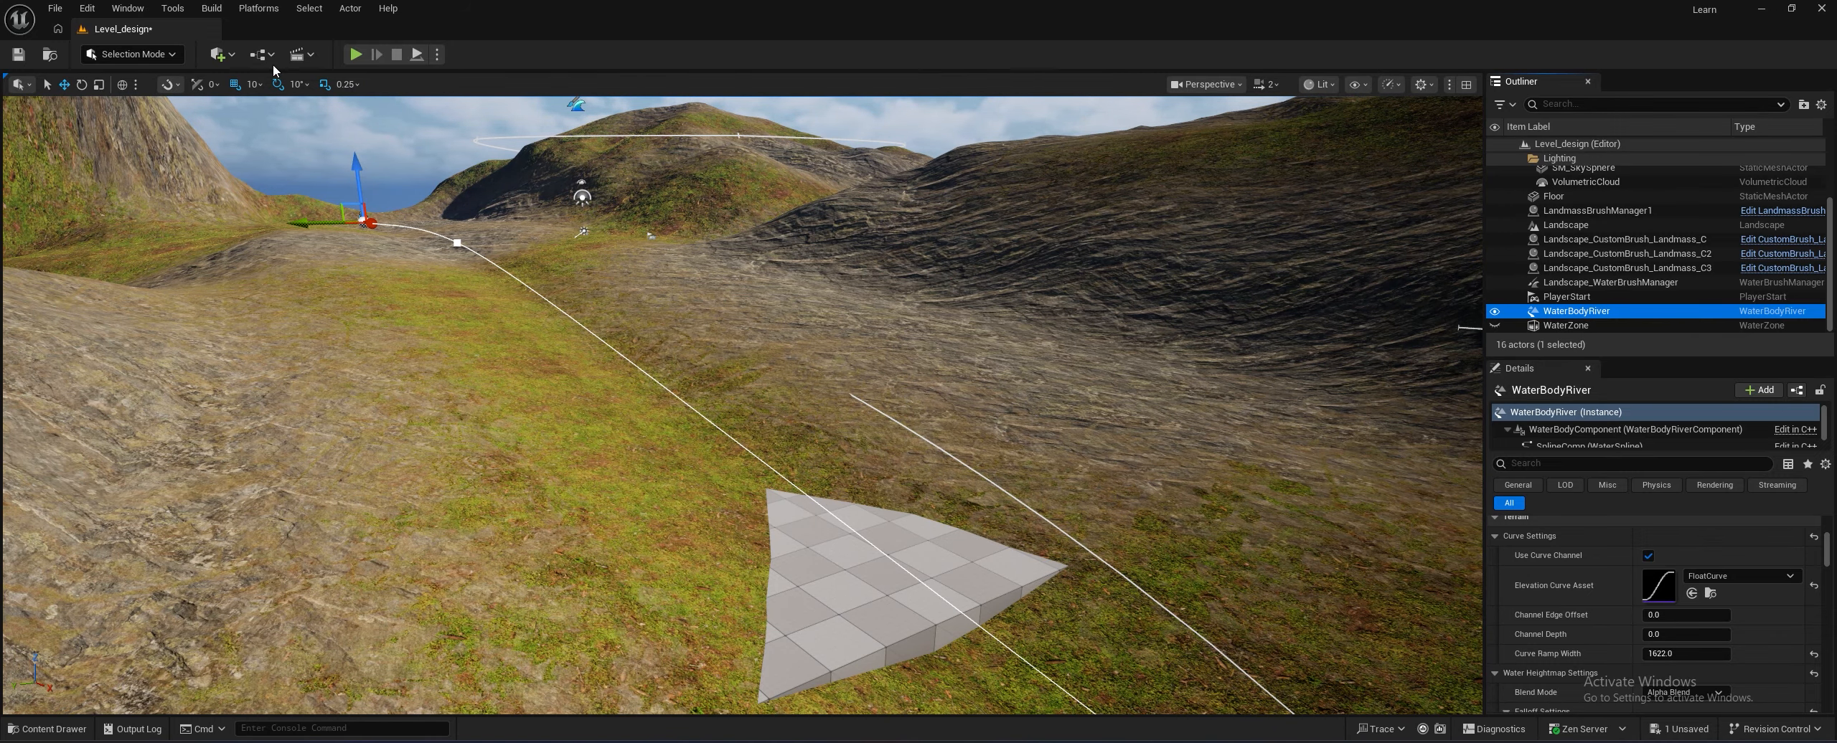
Add a Shallow Water River actor to the level and keep its default name
{"action": "left_click", "coordinate": [231, 59]}
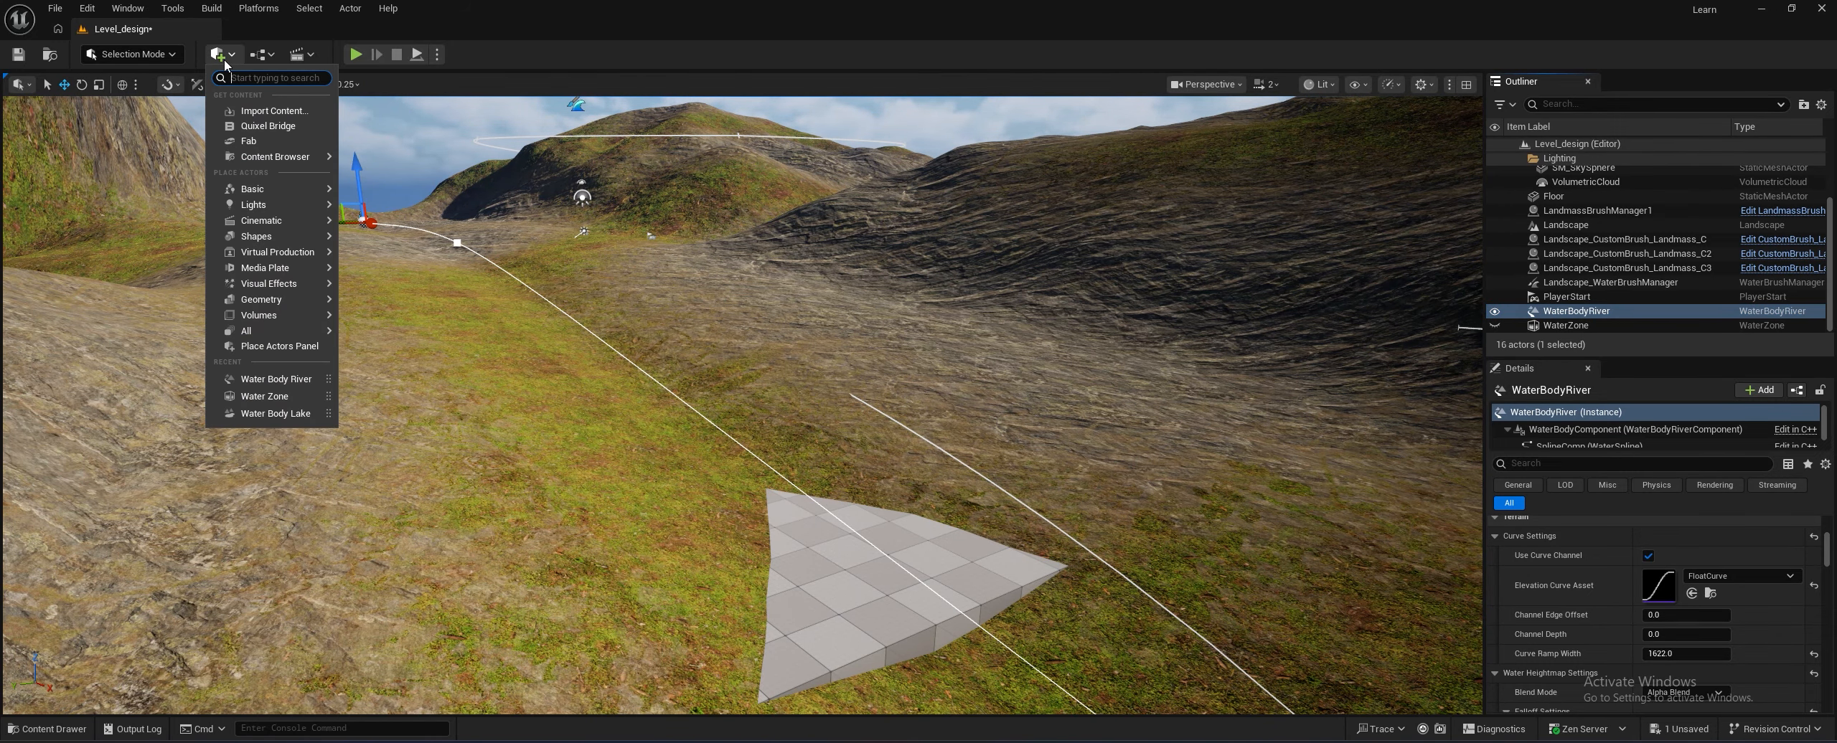
{"action": "type", "text": "wate"}
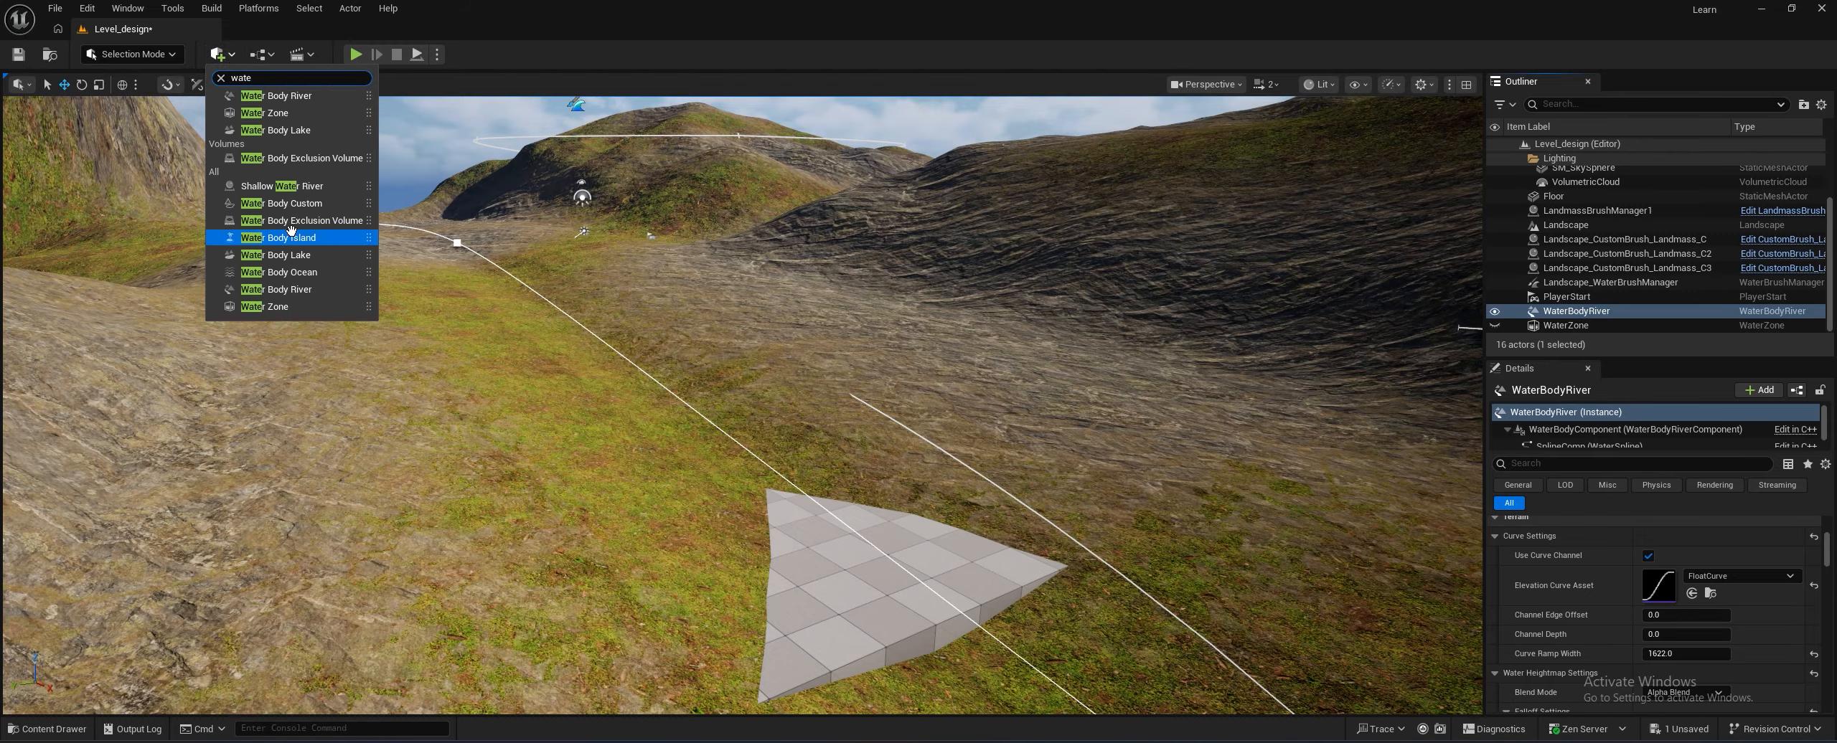
{"action": "left_click", "coordinate": [275, 188]}
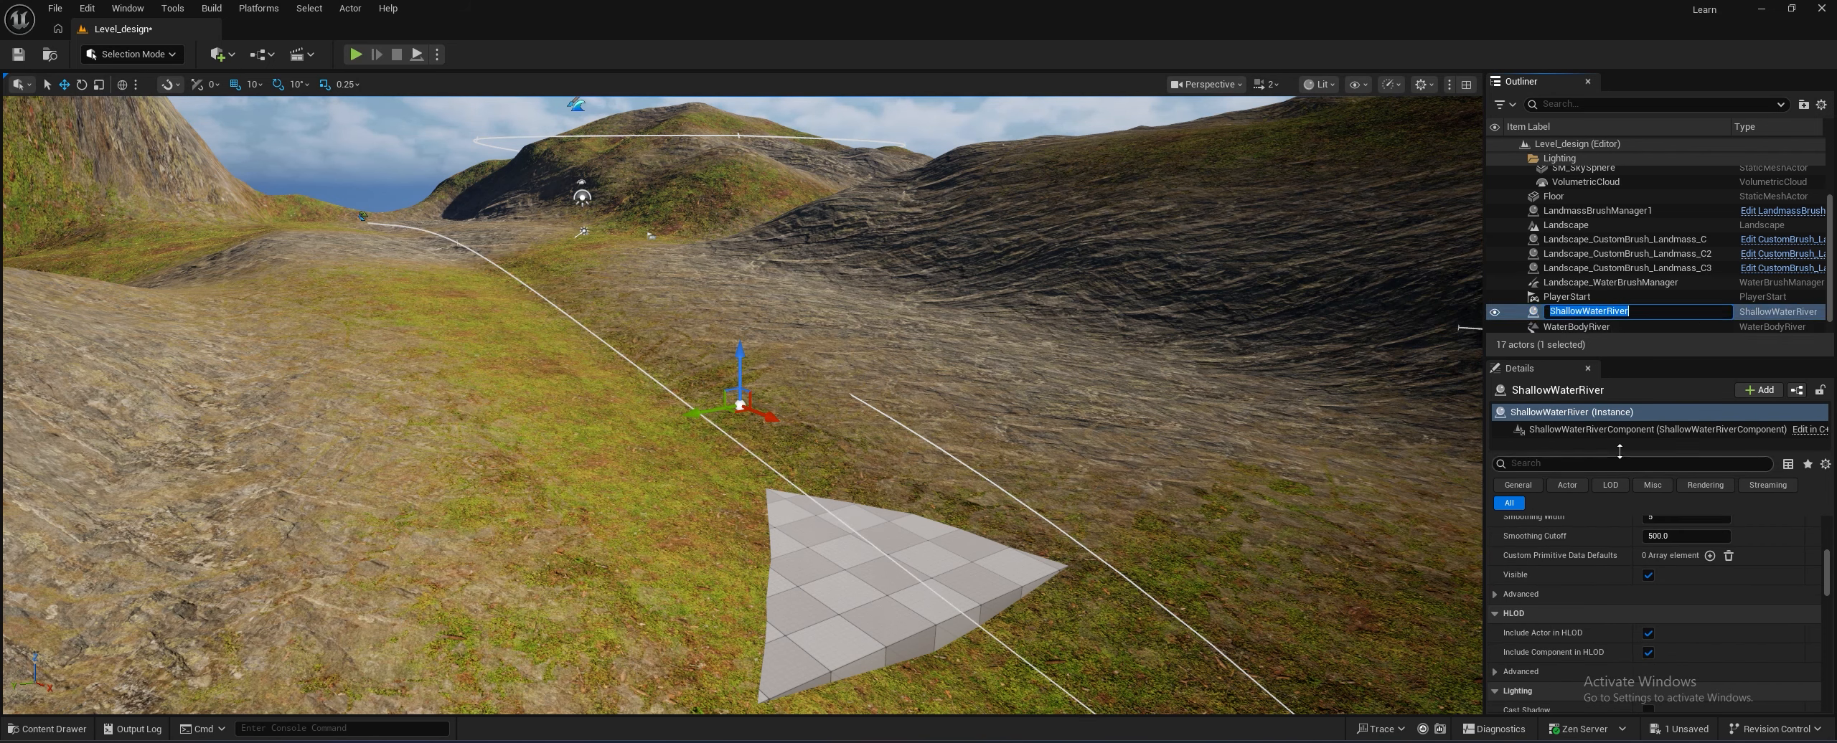
{"action": "key", "text": "Return"}
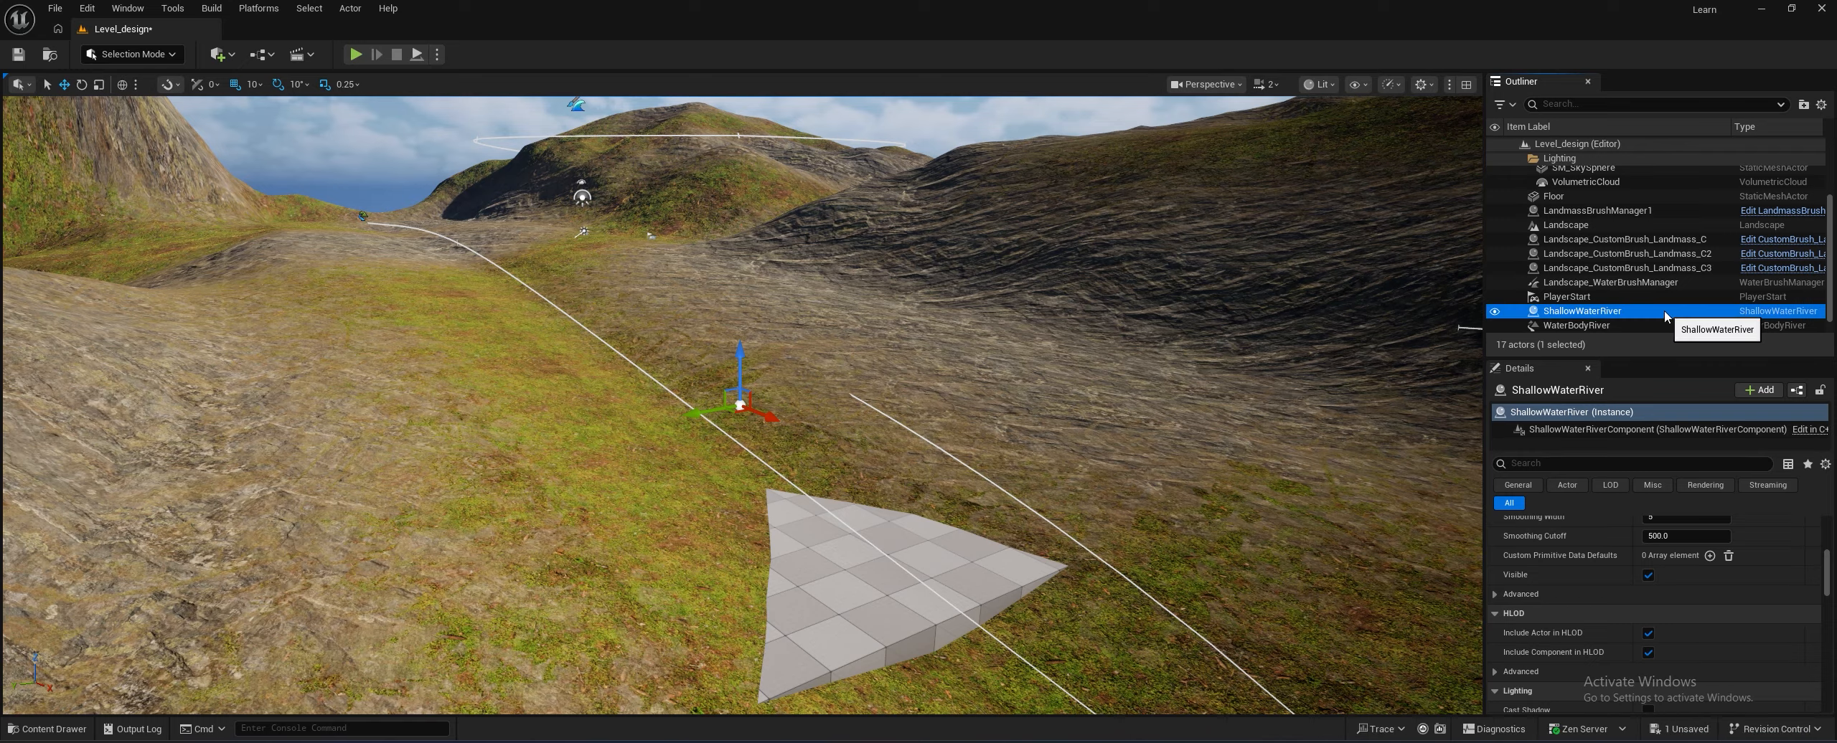
Add one element to the shallow water river's Source River Water Bodies and assign WaterBodyRiver to it
{"action": "left_click", "coordinate": [1533, 465]}
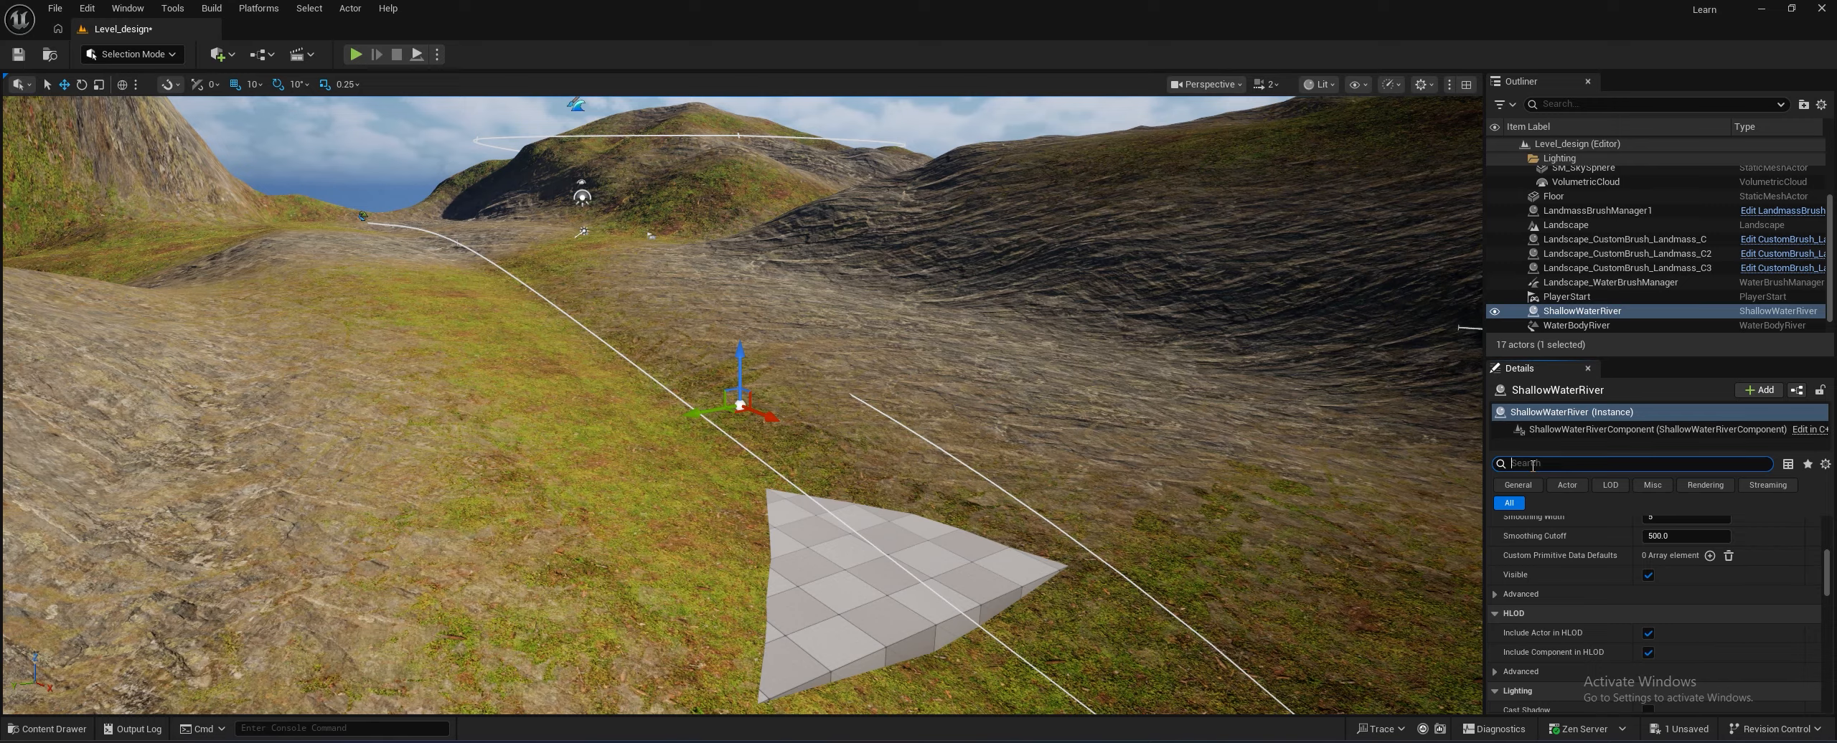
{"action": "type", "text": "sou"}
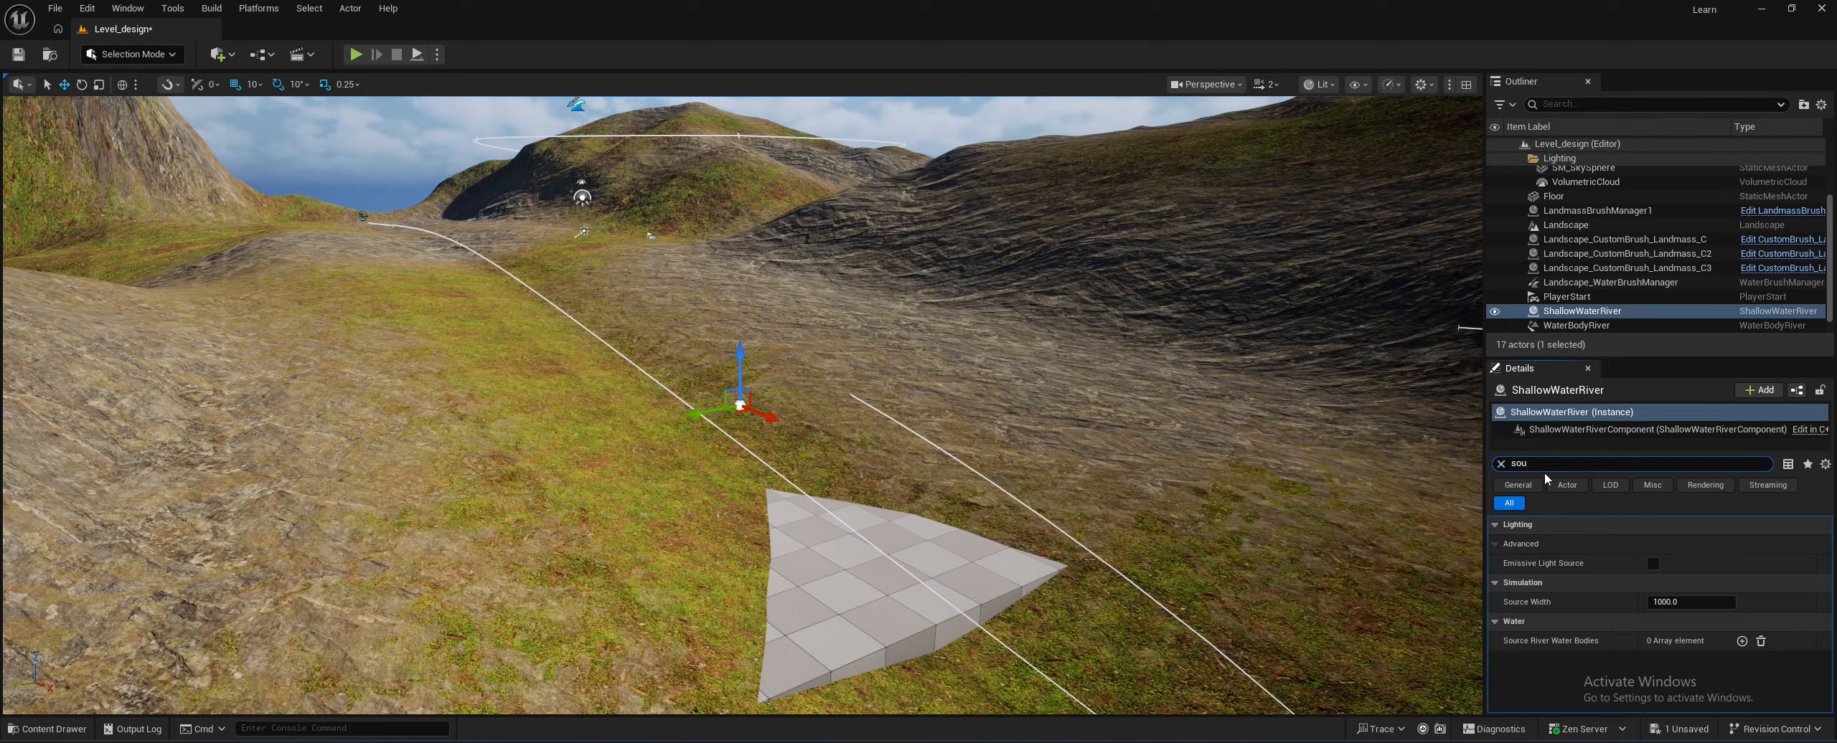
{"action": "type", "text": "rce"}
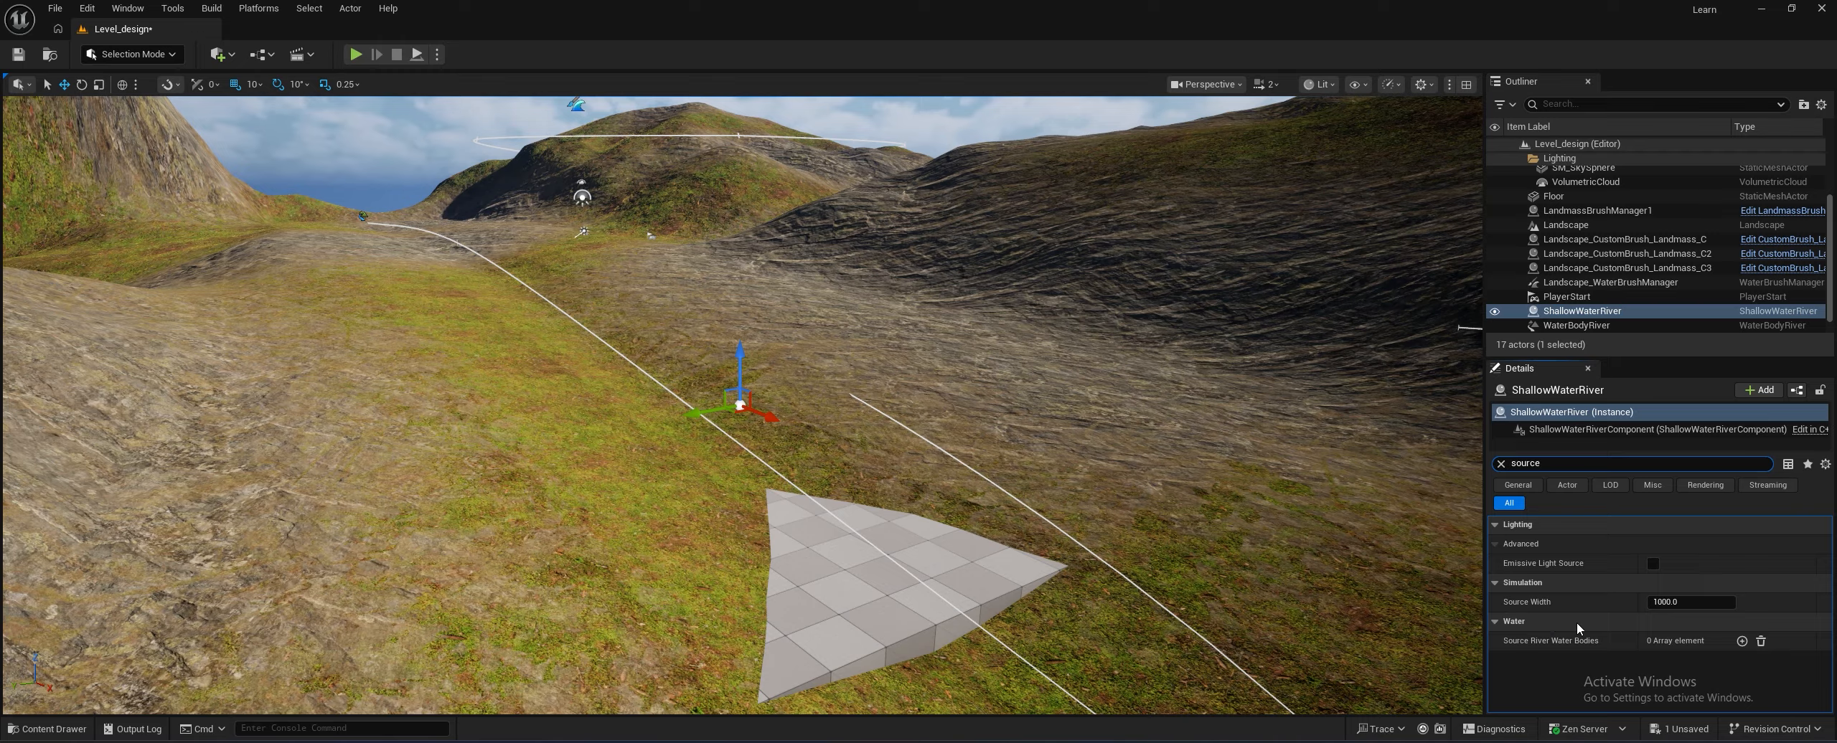
{"action": "left_click", "coordinate": [1741, 641]}
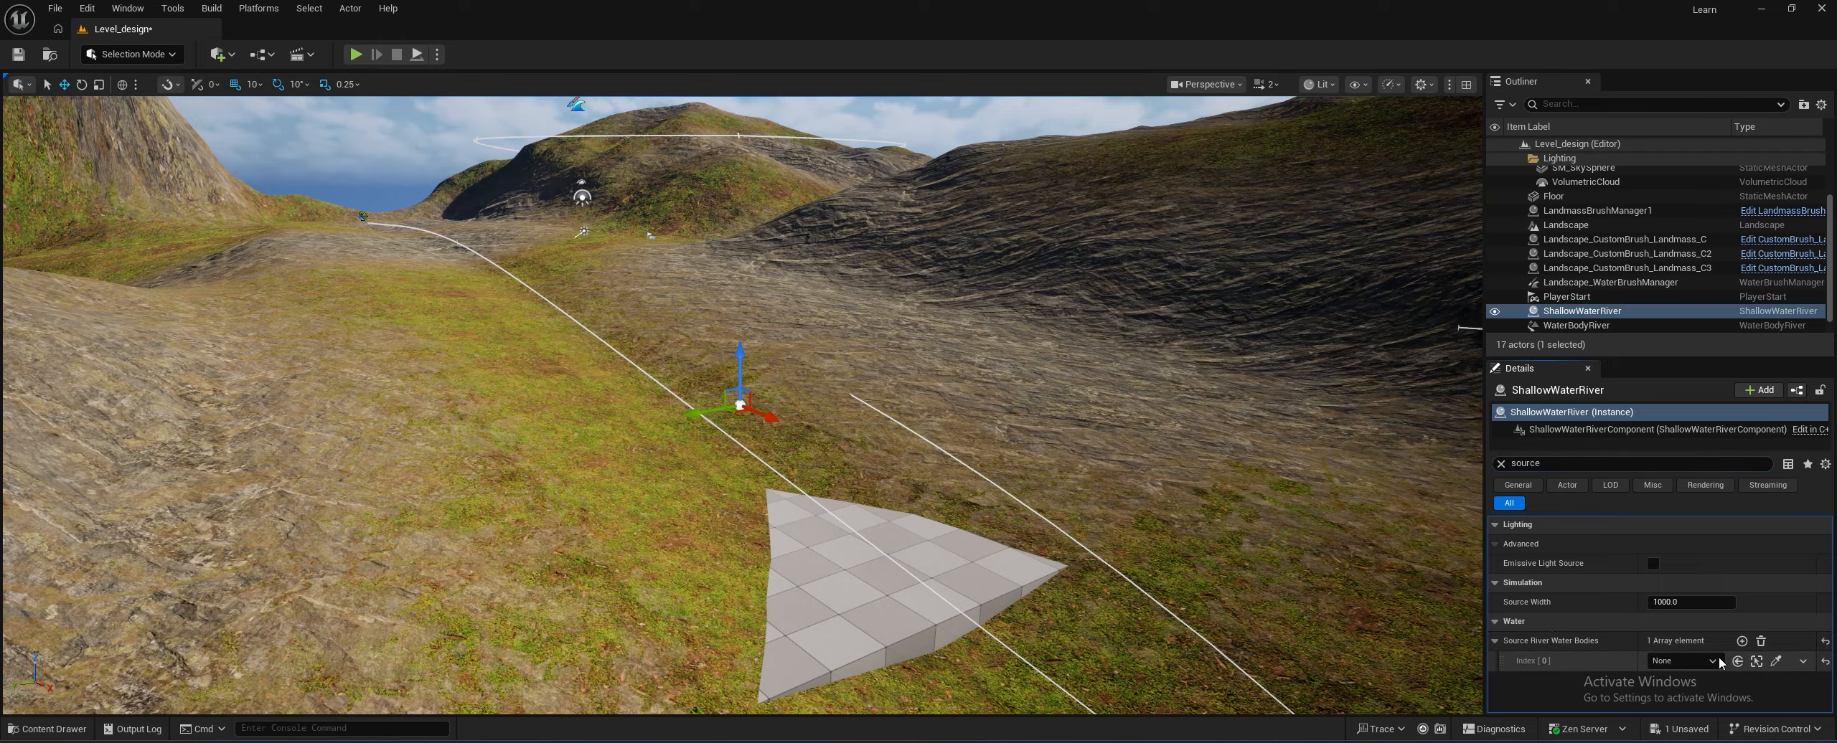
{"action": "left_click", "coordinate": [1713, 660]}
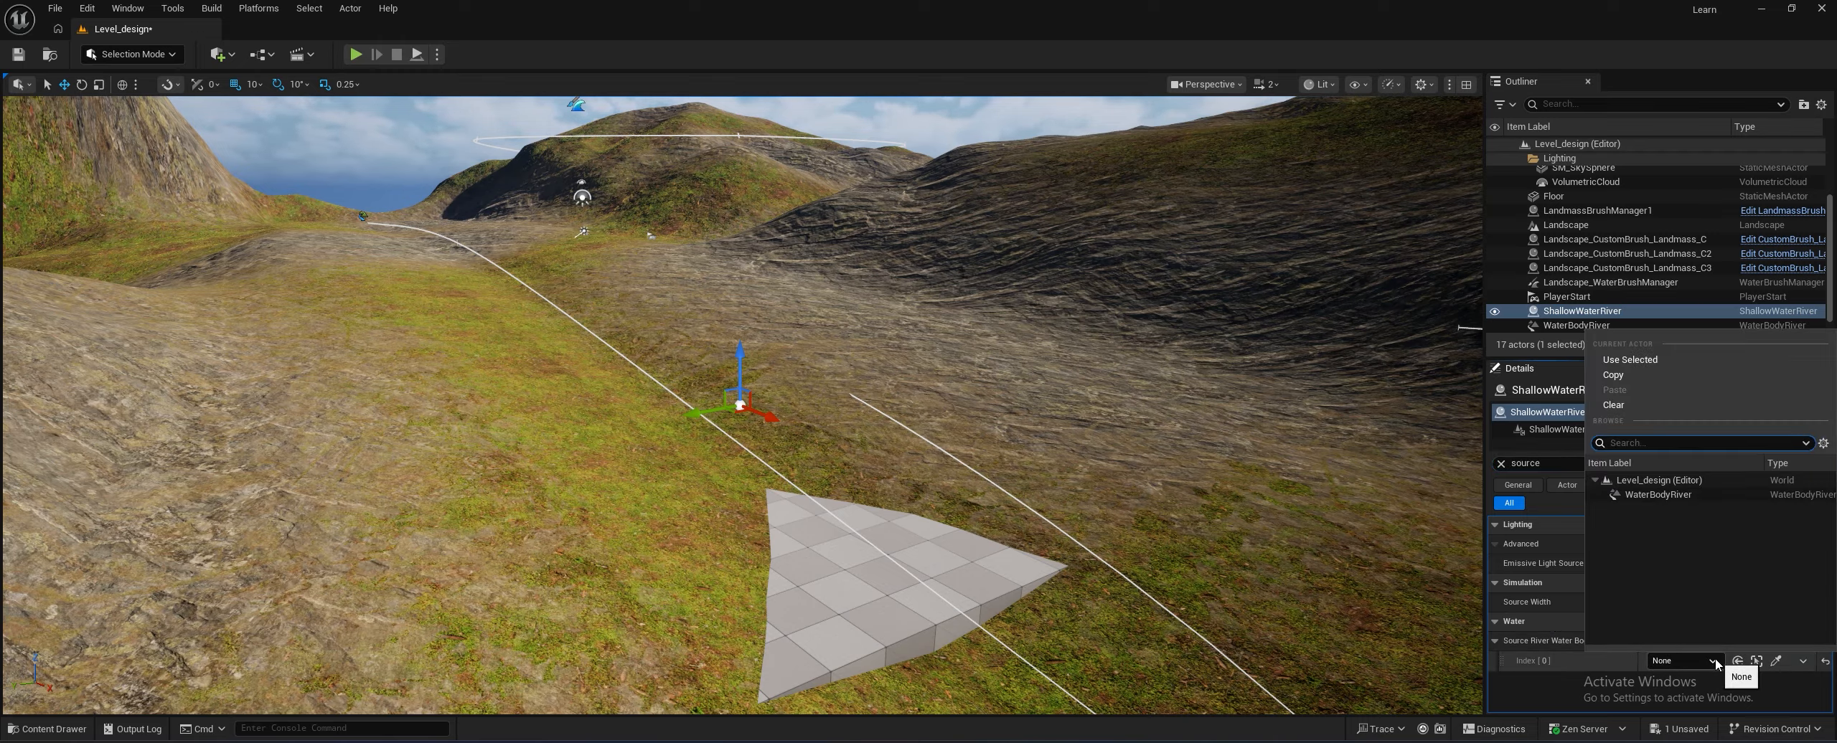
{"action": "left_click", "coordinate": [1660, 497]}
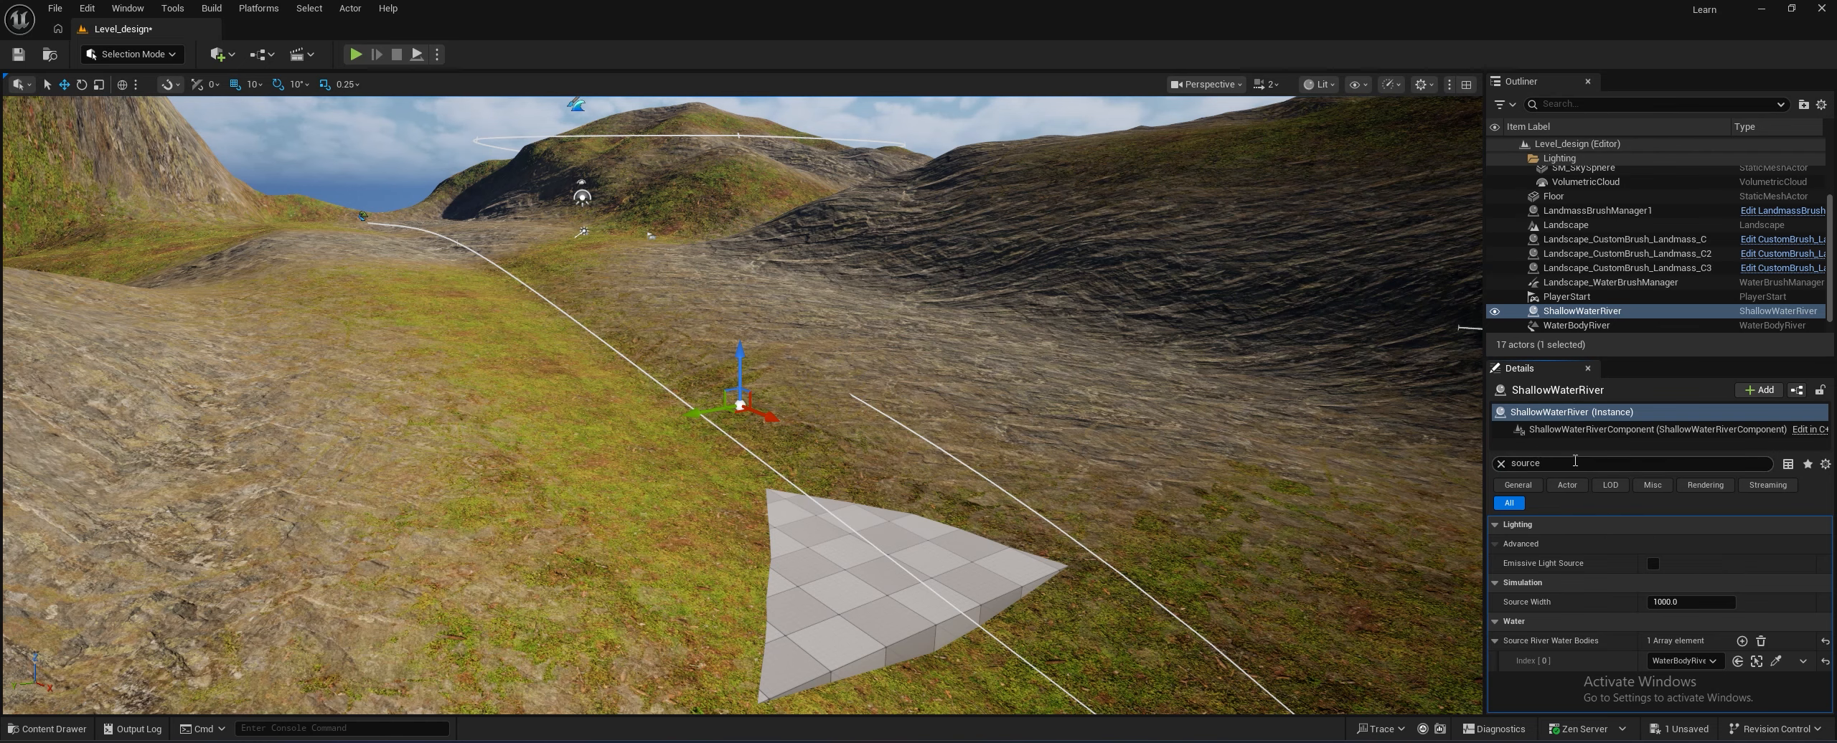
Clear the property filter and reset the shallow water river system to run its simulation
{"action": "key", "text": "BackSpace"}
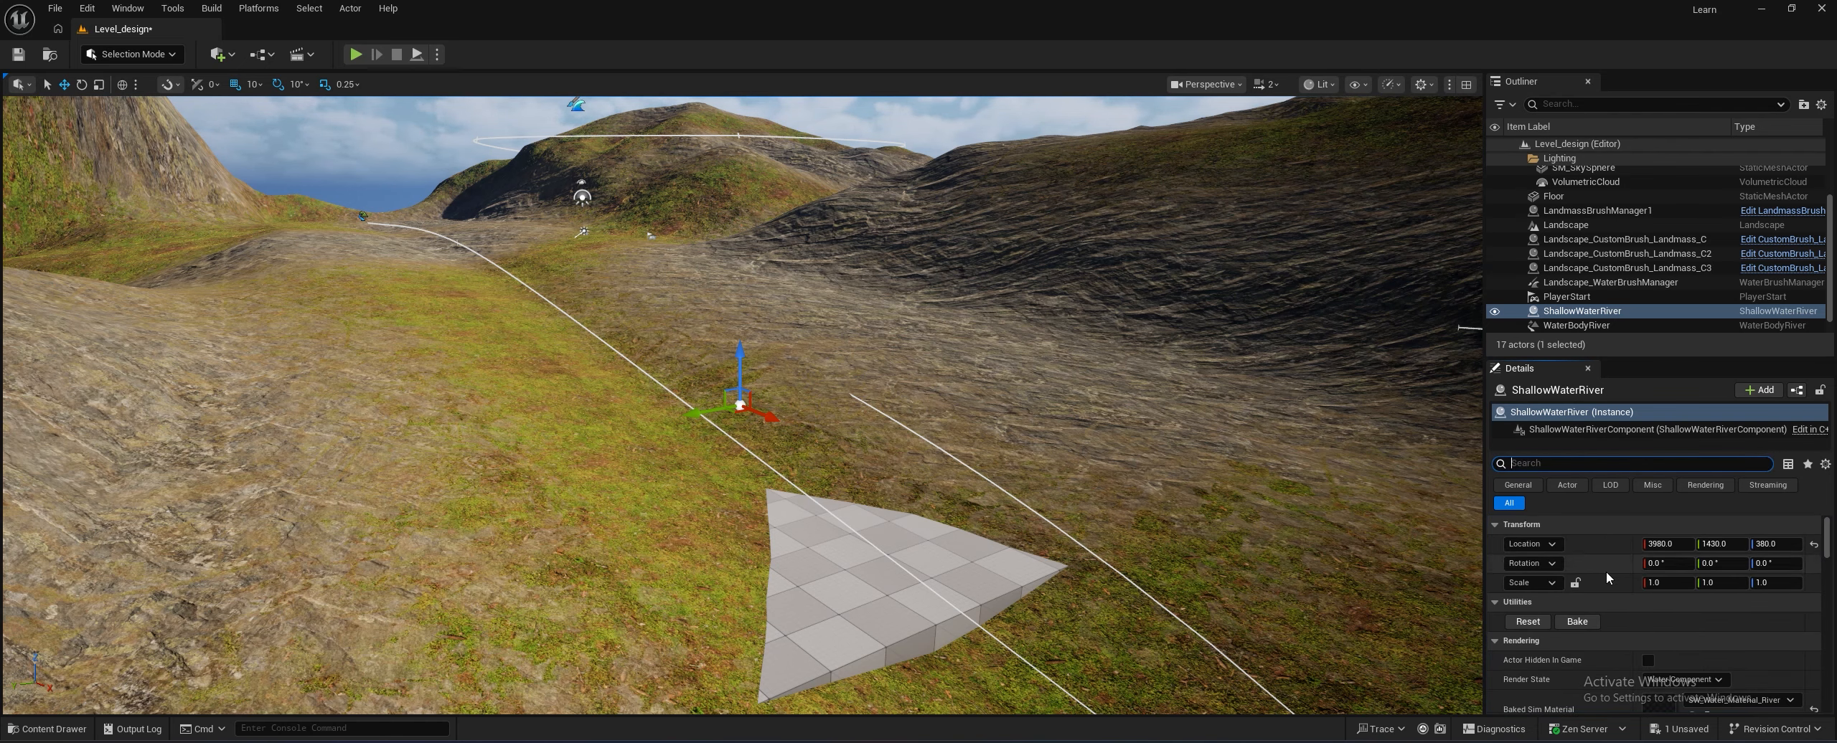
{"action": "left_click", "coordinate": [1515, 621]}
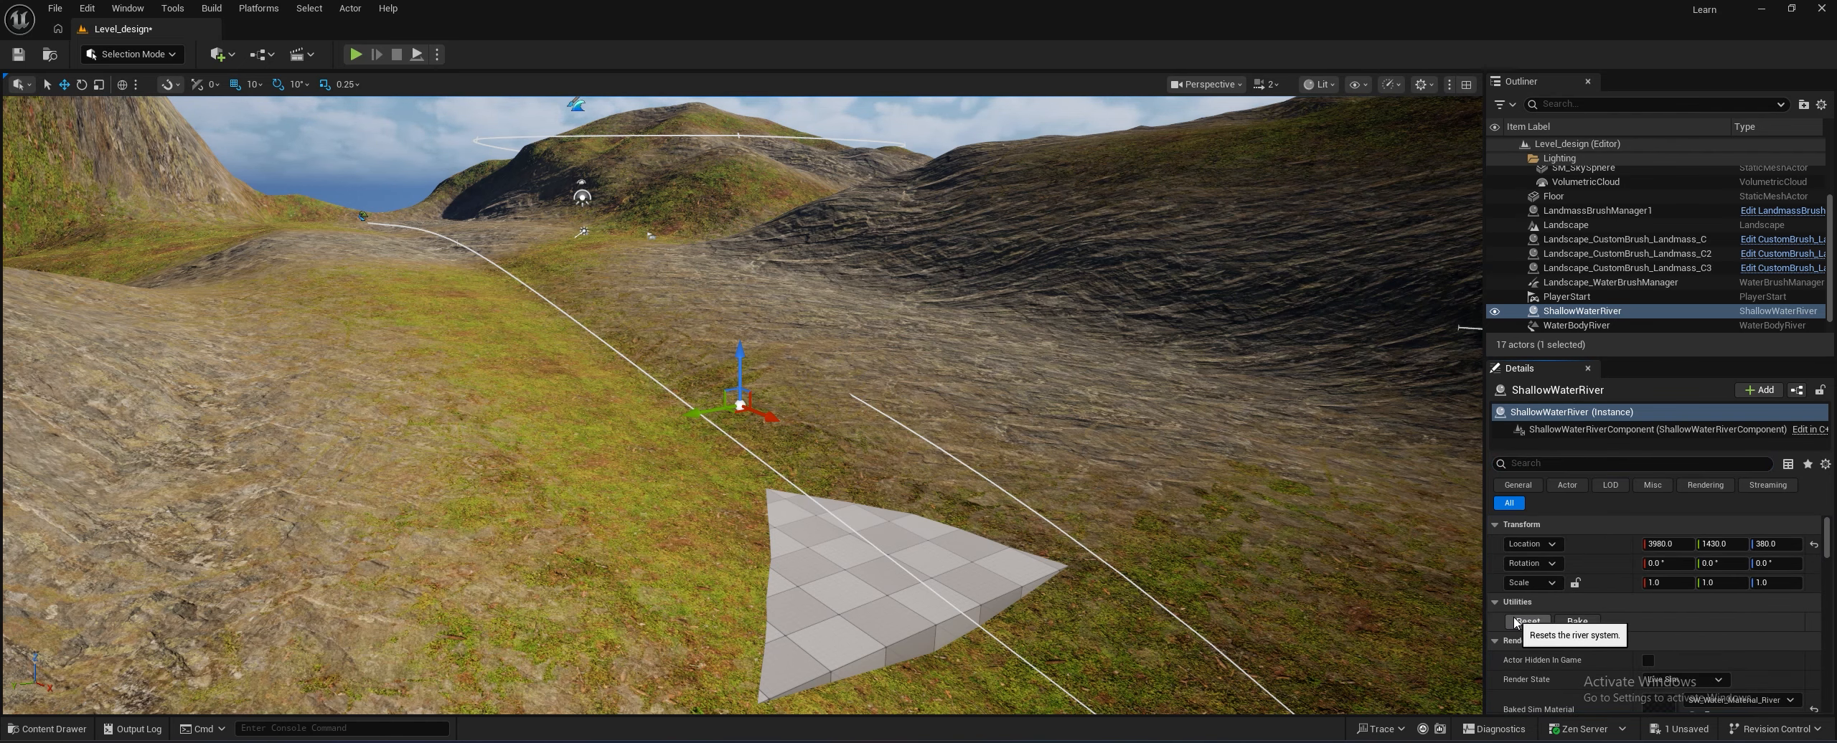
{"action": "left_click", "coordinate": [373, 132]}
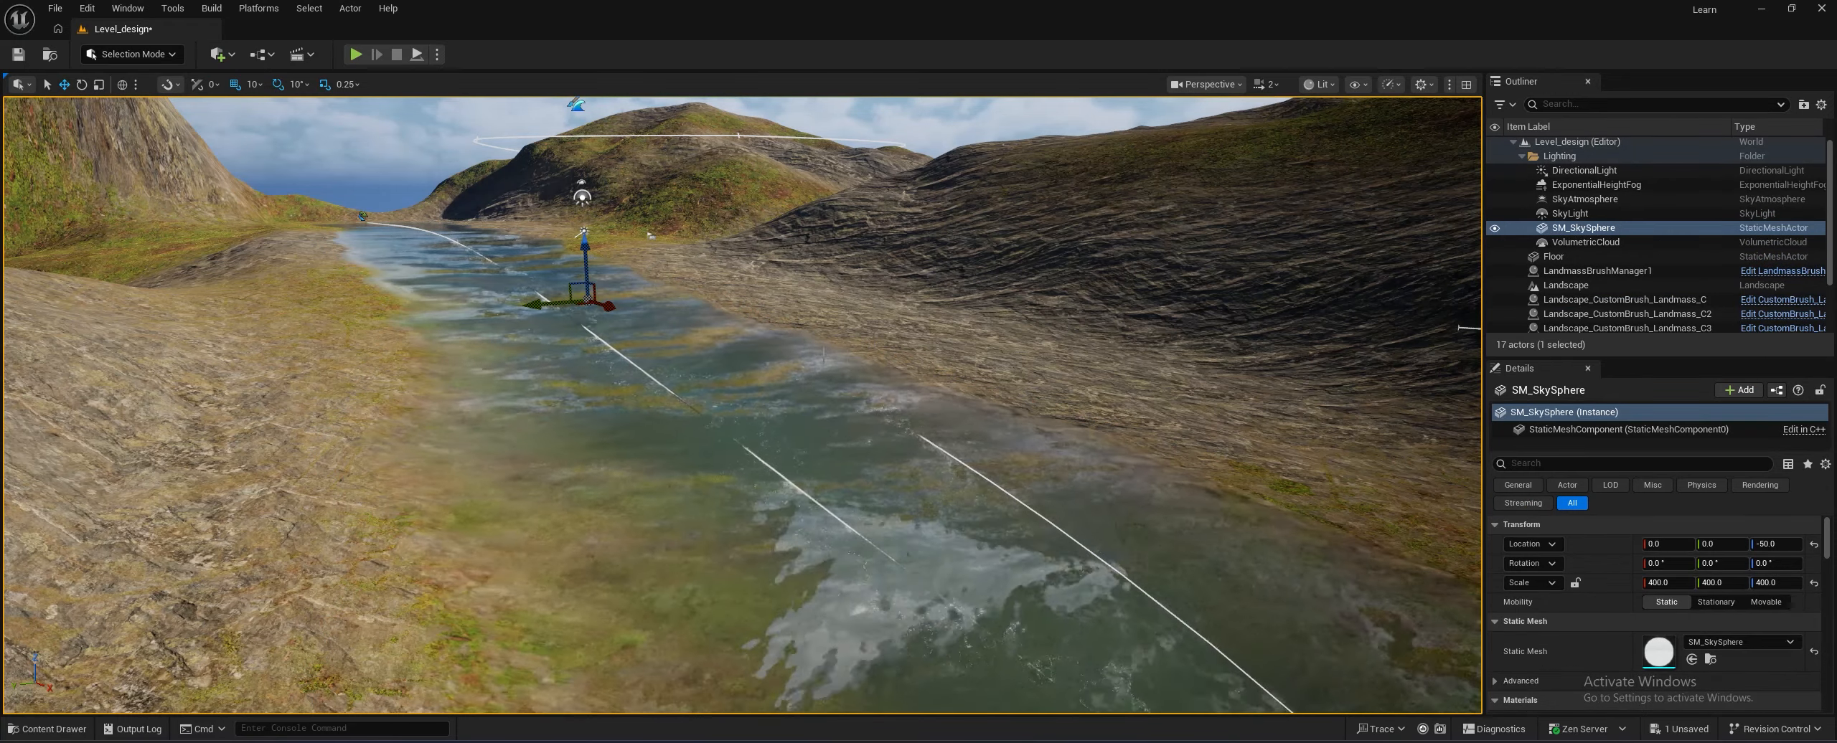
Examine the simulated river's flow, foam and banks along its whole length from several angles
{"action": "right_click_drag", "start_coordinate": [743, 405], "coordinate": [696, 374]}
{"action": "key", "text": "s"}
{"action": "key", "text": "w"}
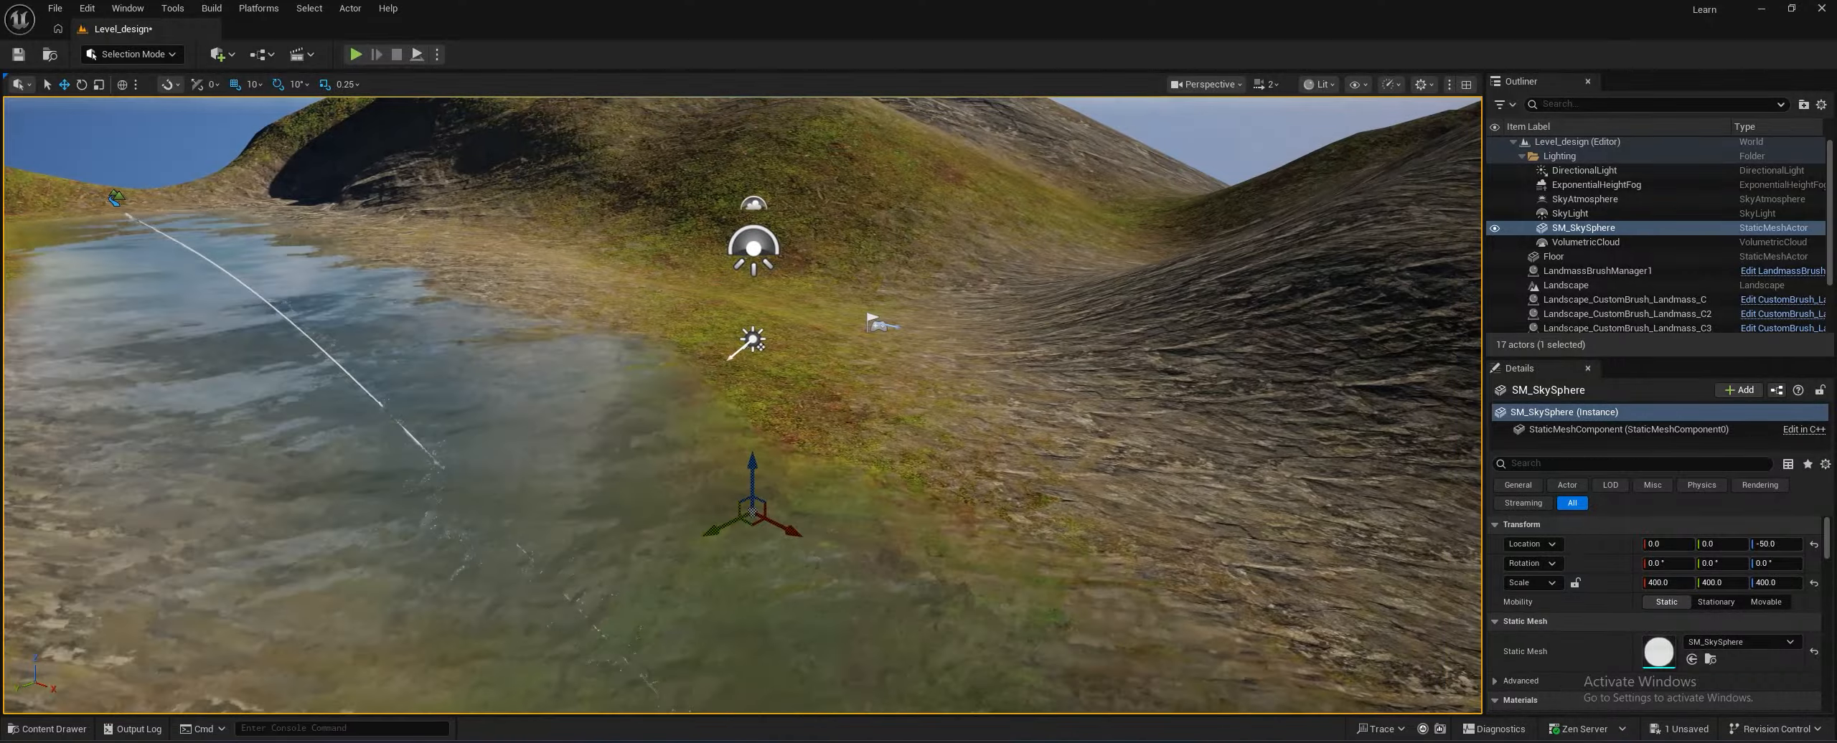
{"action": "right_click_drag", "start_coordinate": [742, 406], "coordinate": [689, 393]}
{"action": "key", "text": "s"}
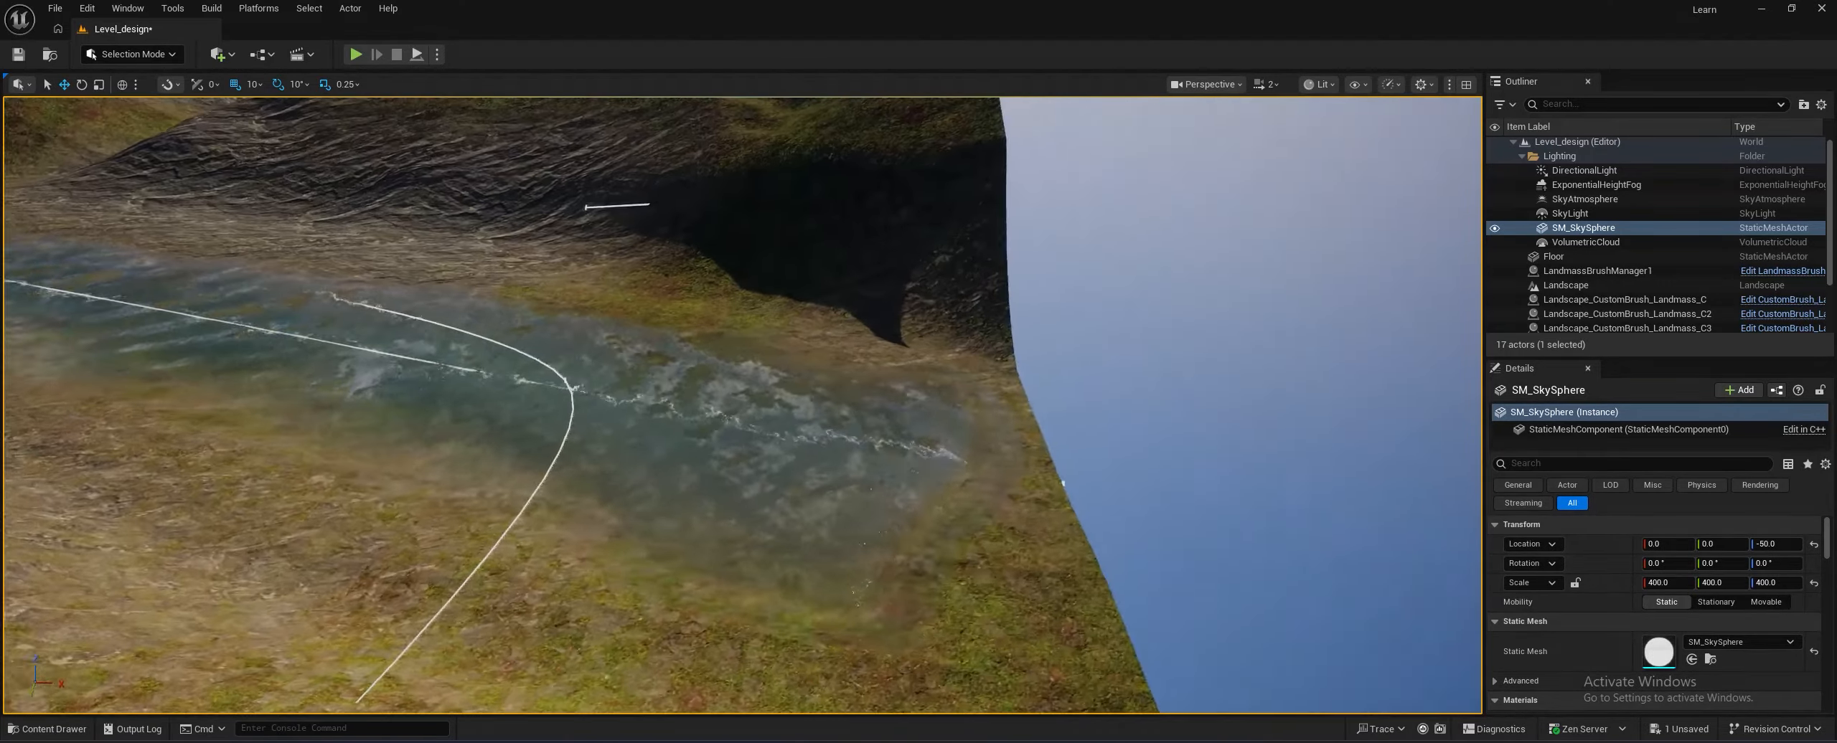
{"action": "key", "text": "w"}
{"action": "right_click_drag", "start_coordinate": [742, 405], "coordinate": [574, 396]}
{"action": "key", "text": "w"}
{"action": "key", "text": "s"}
{"action": "key", "text": "w"}
{"action": "key", "text": "e"}
{"action": "right_click_drag", "start_coordinate": [922, 502], "coordinate": [830, 480]}
{"action": "key", "text": "w"}
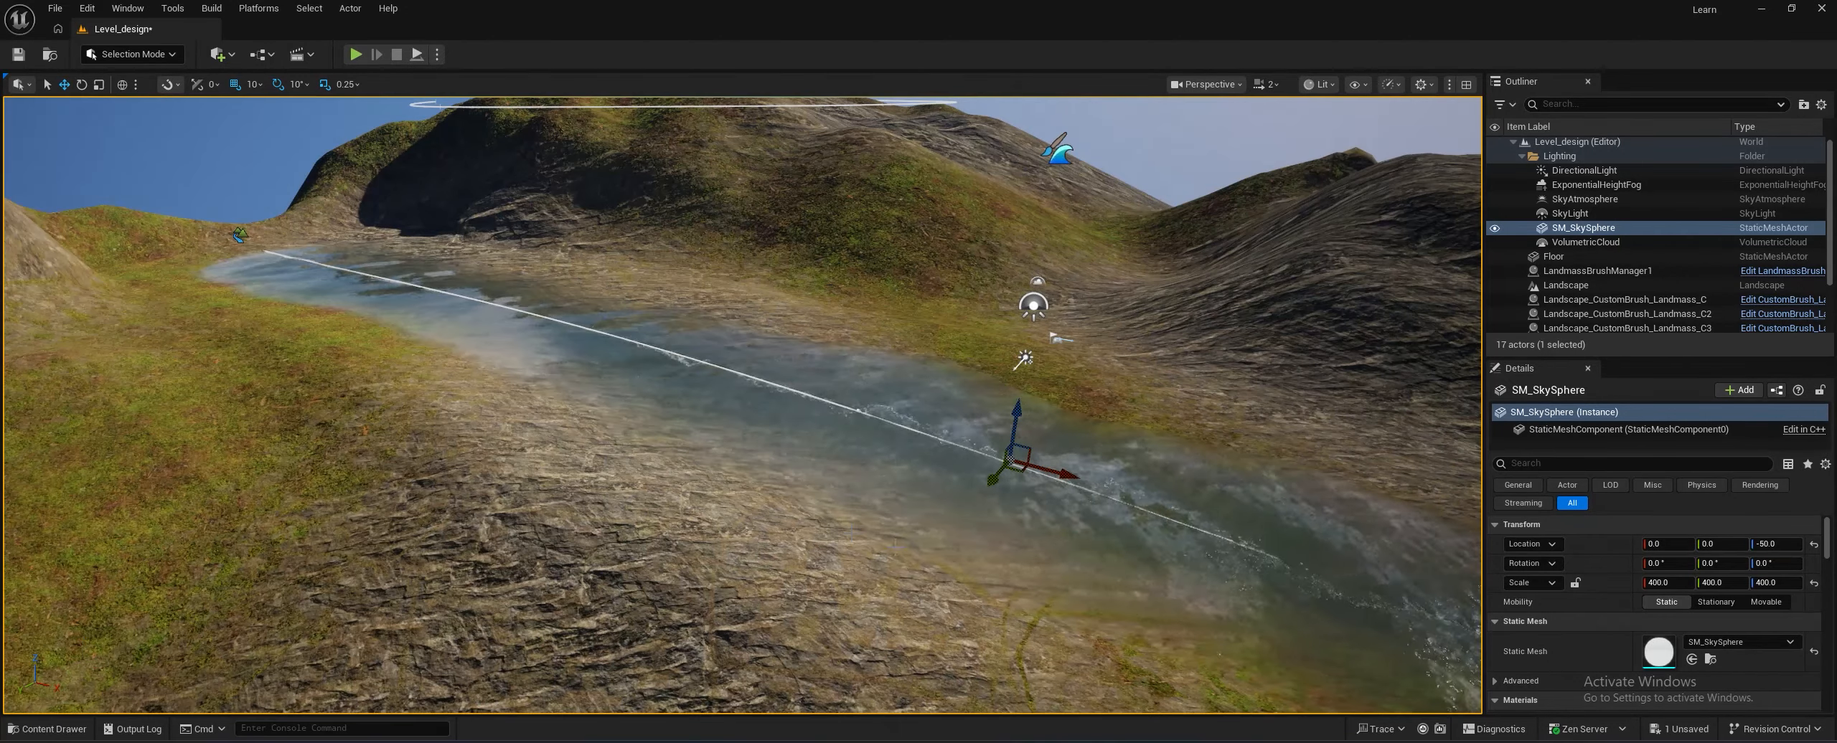
Set the ShallowWaterRiver's Resolution Max Axis to 128, enlarging the space for its properties
{"action": "scroll", "coordinate": [1642, 309], "scroll_direction": "down", "scroll_amount": 3}
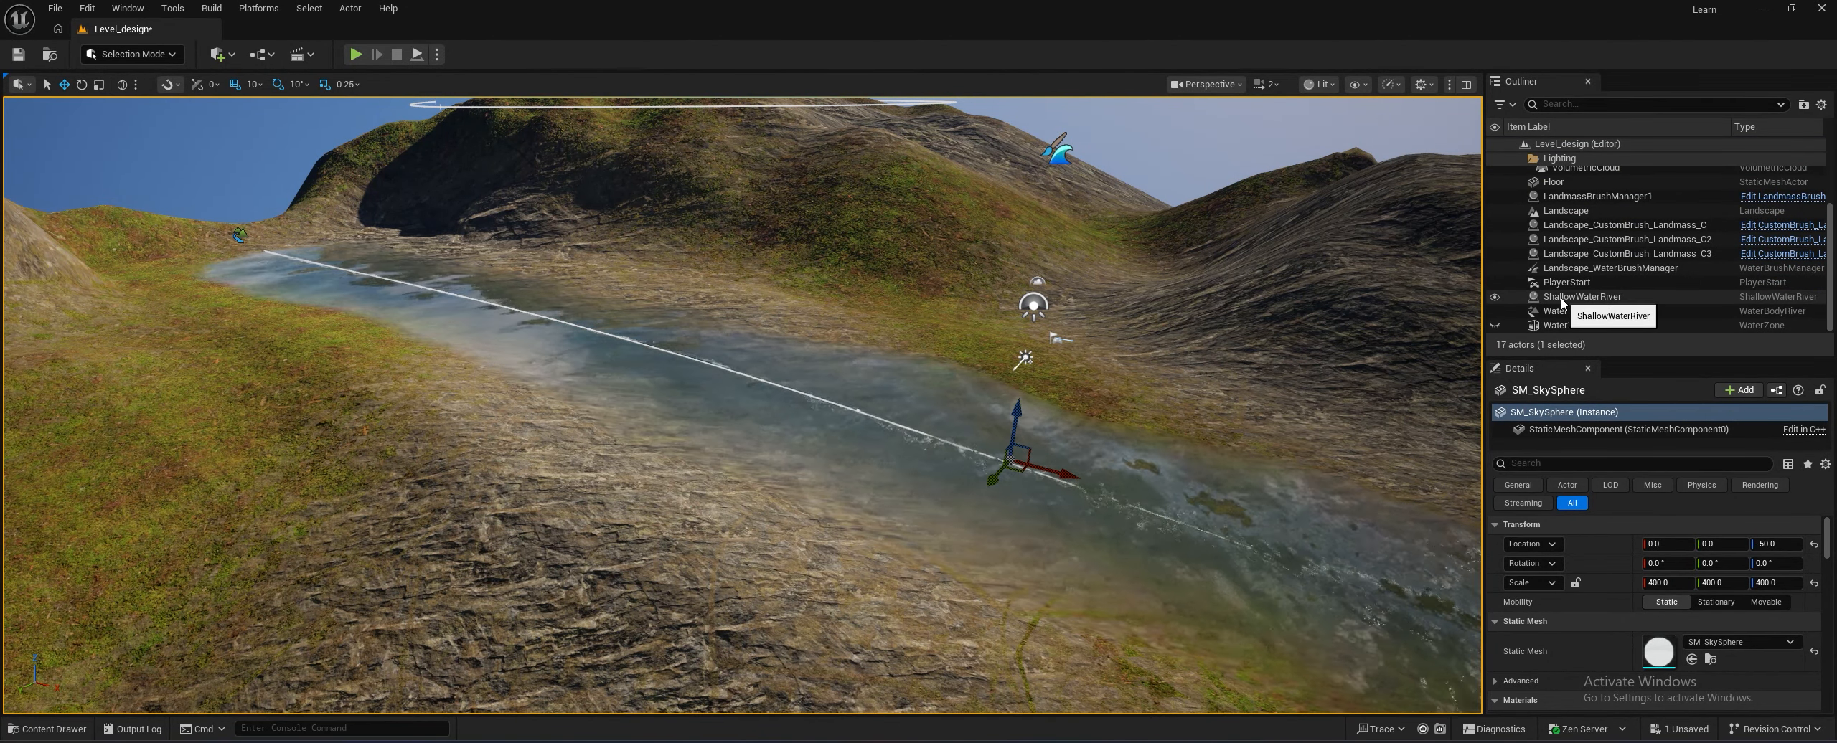
{"action": "left_click", "coordinate": [1594, 298]}
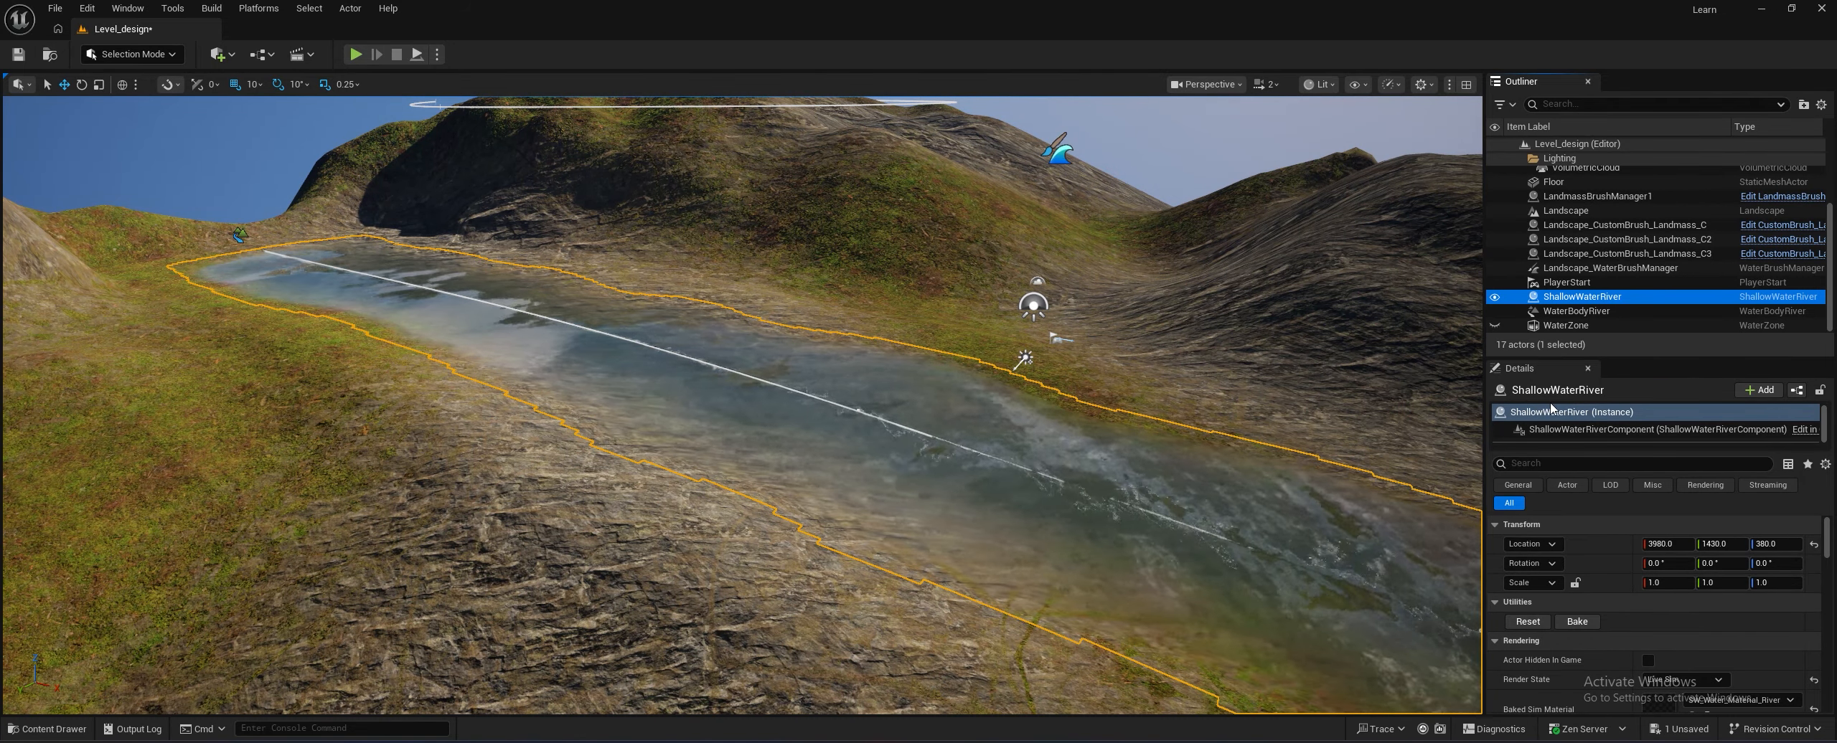
{"action": "left_click_drag", "start_coordinate": [1570, 357], "coordinate": [1589, 189]}
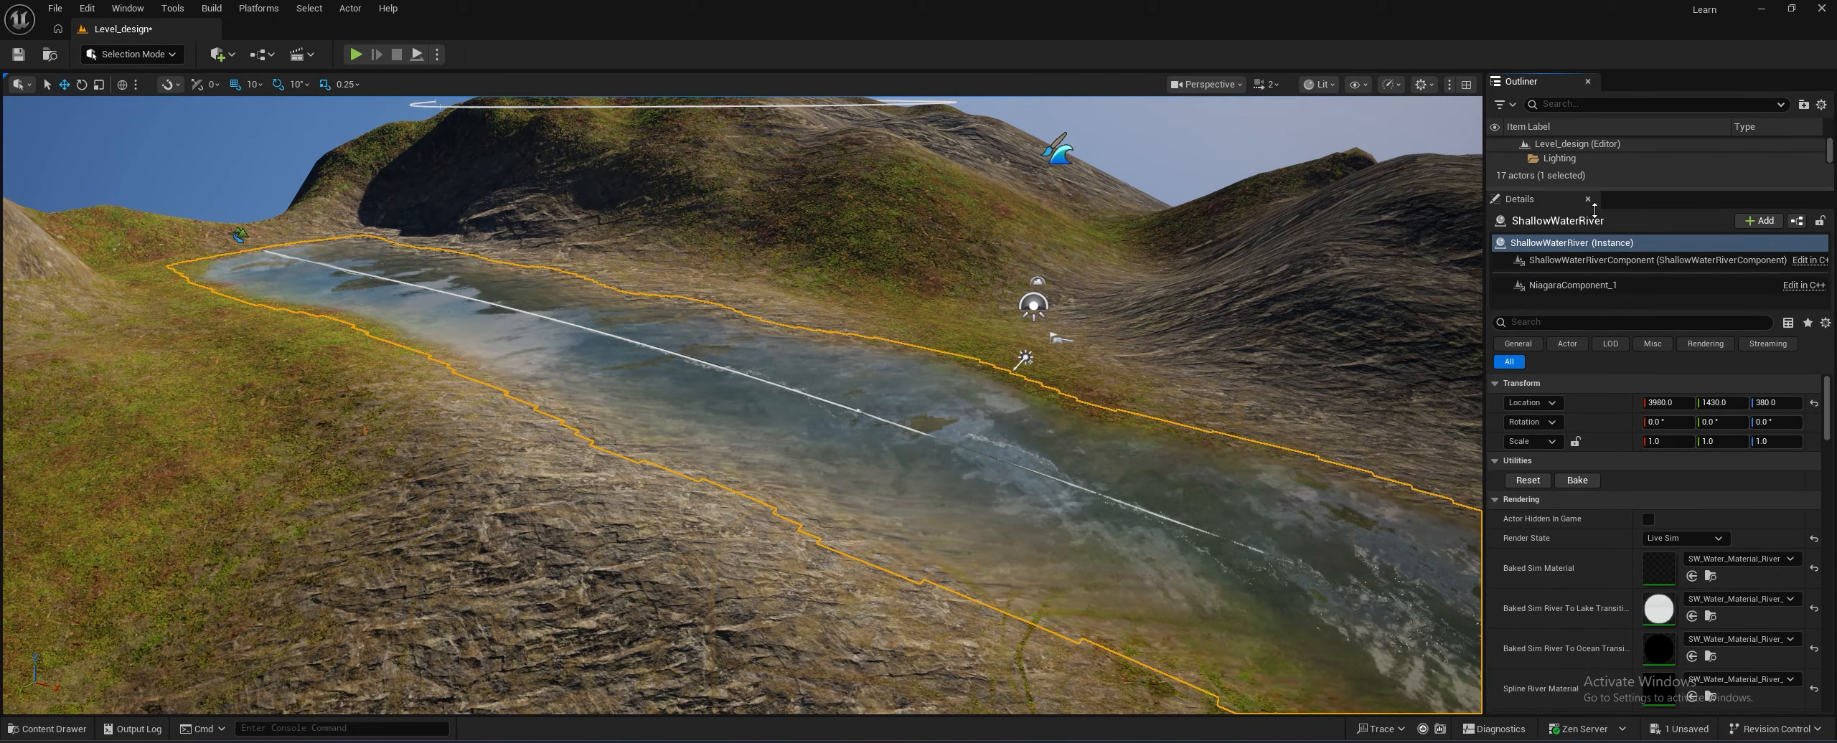
{"action": "scroll", "coordinate": [1541, 589], "scroll_direction": "down", "scroll_amount": 10}
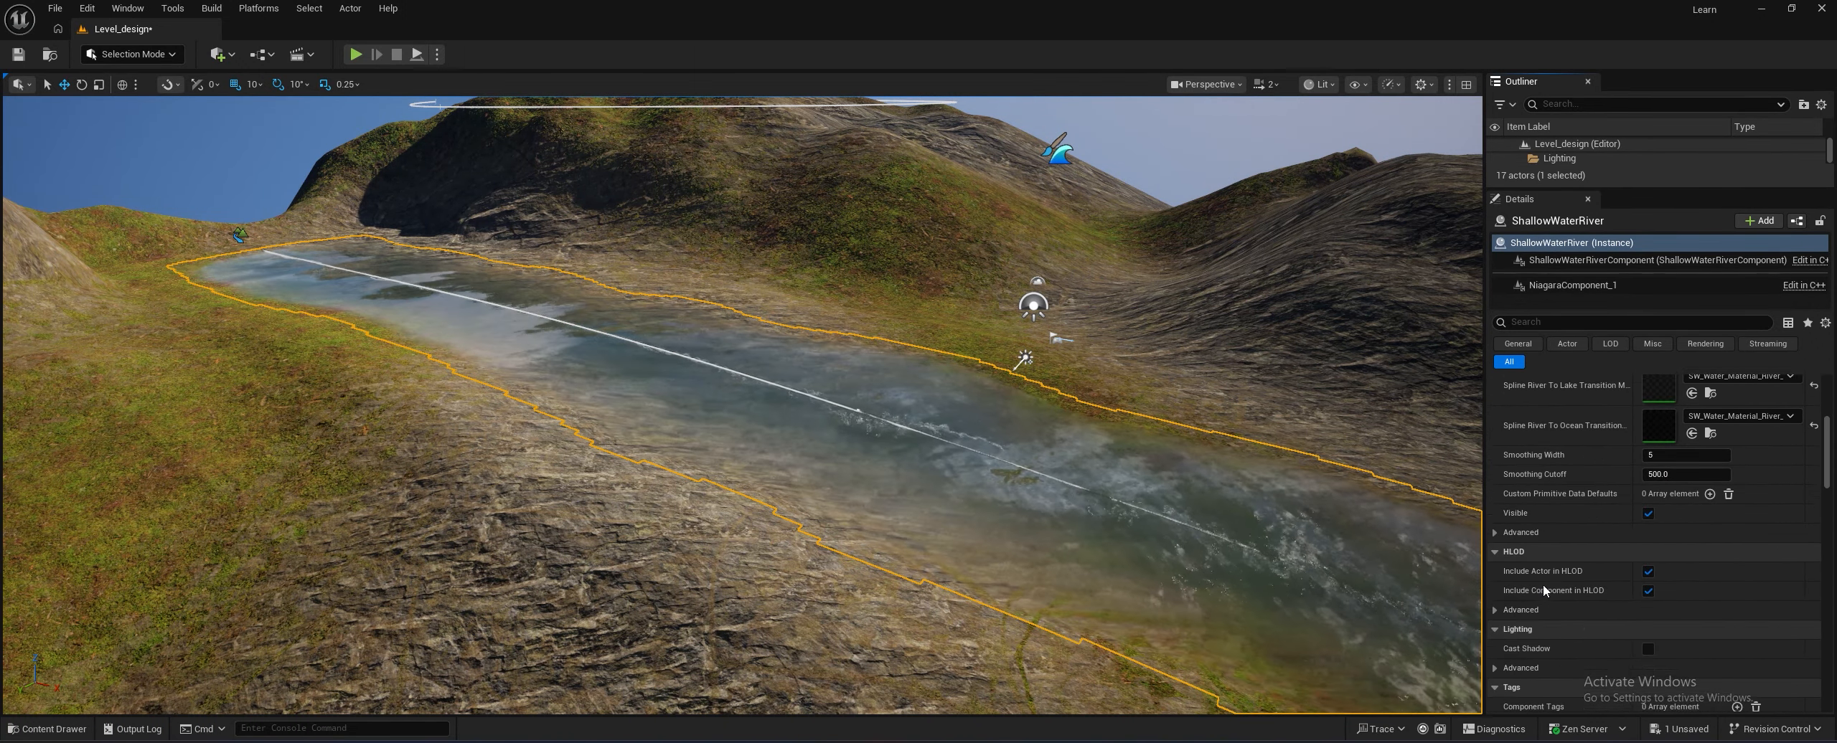
{"action": "scroll", "coordinate": [1544, 583], "scroll_direction": "down", "scroll_amount": 5}
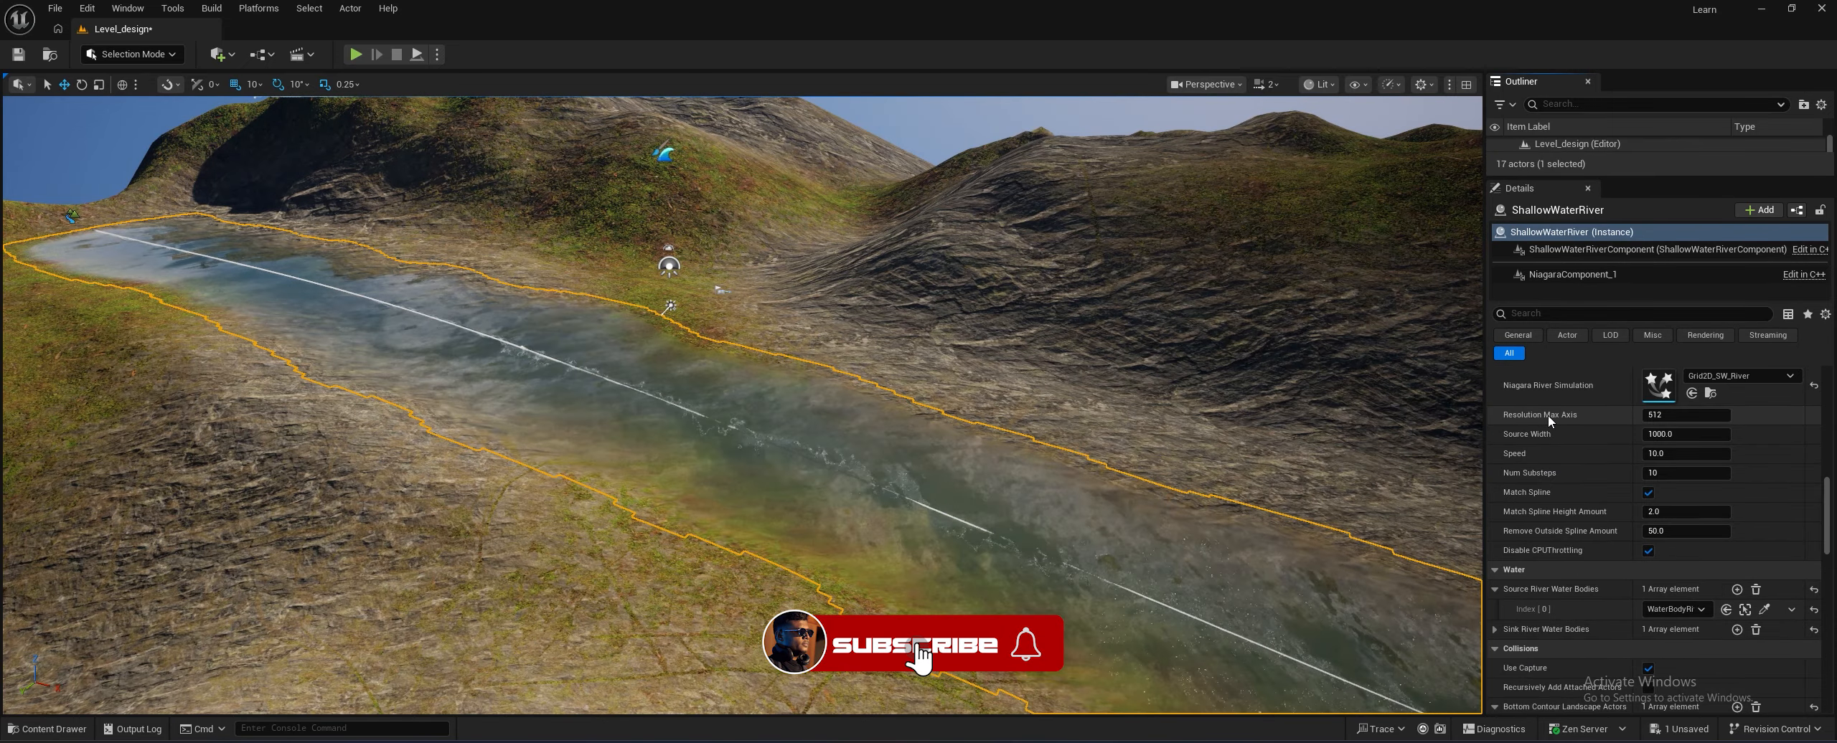
{"action": "left_click", "coordinate": [1665, 416]}
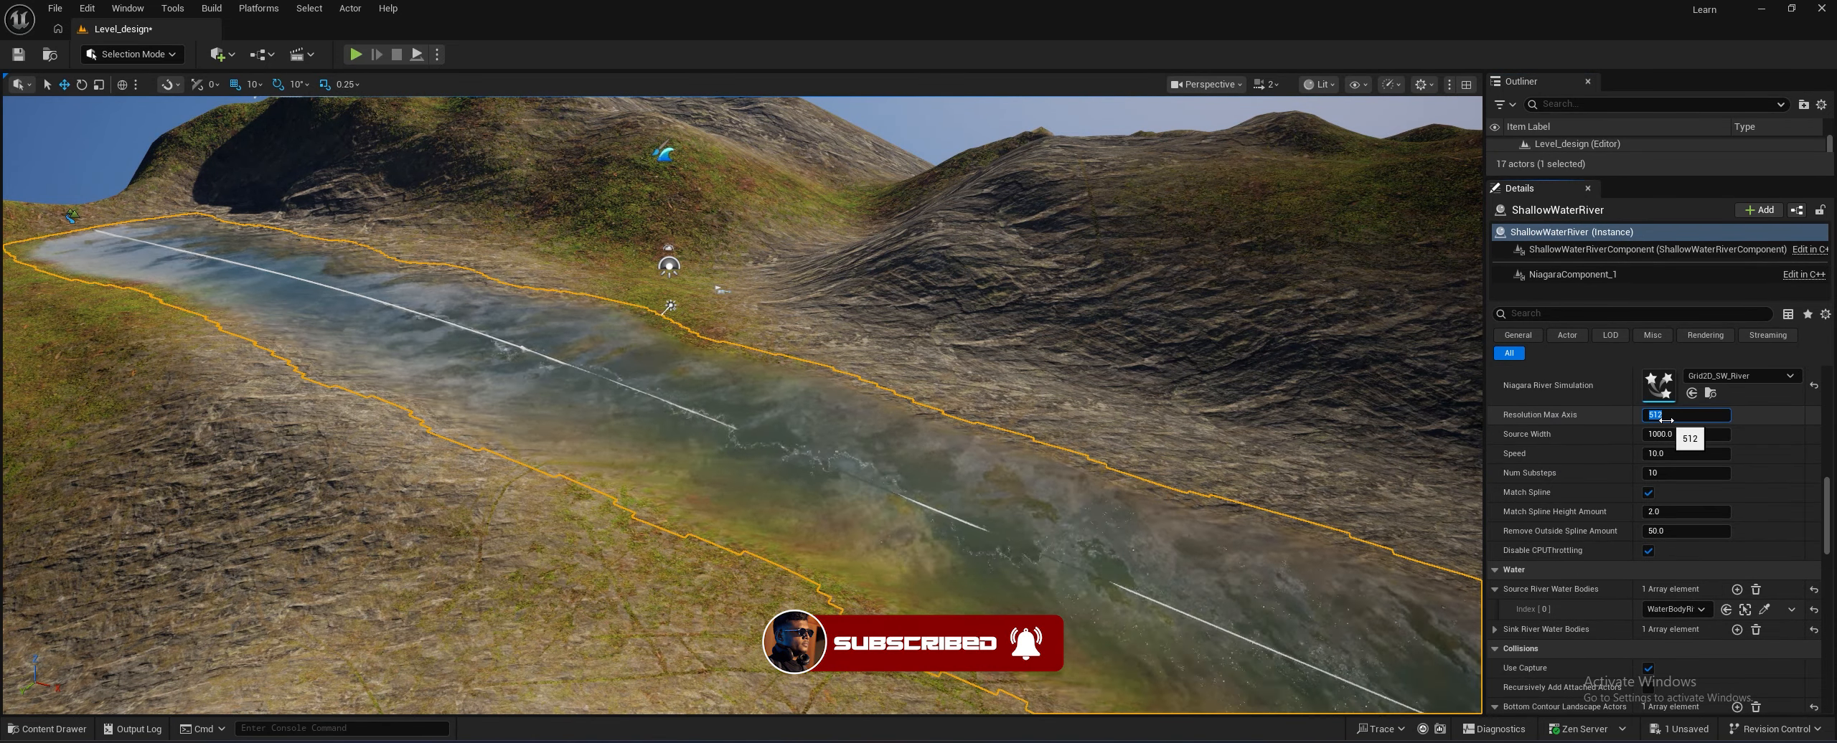
{"action": "type", "text": "128"}
{"action": "key", "text": "Return"}
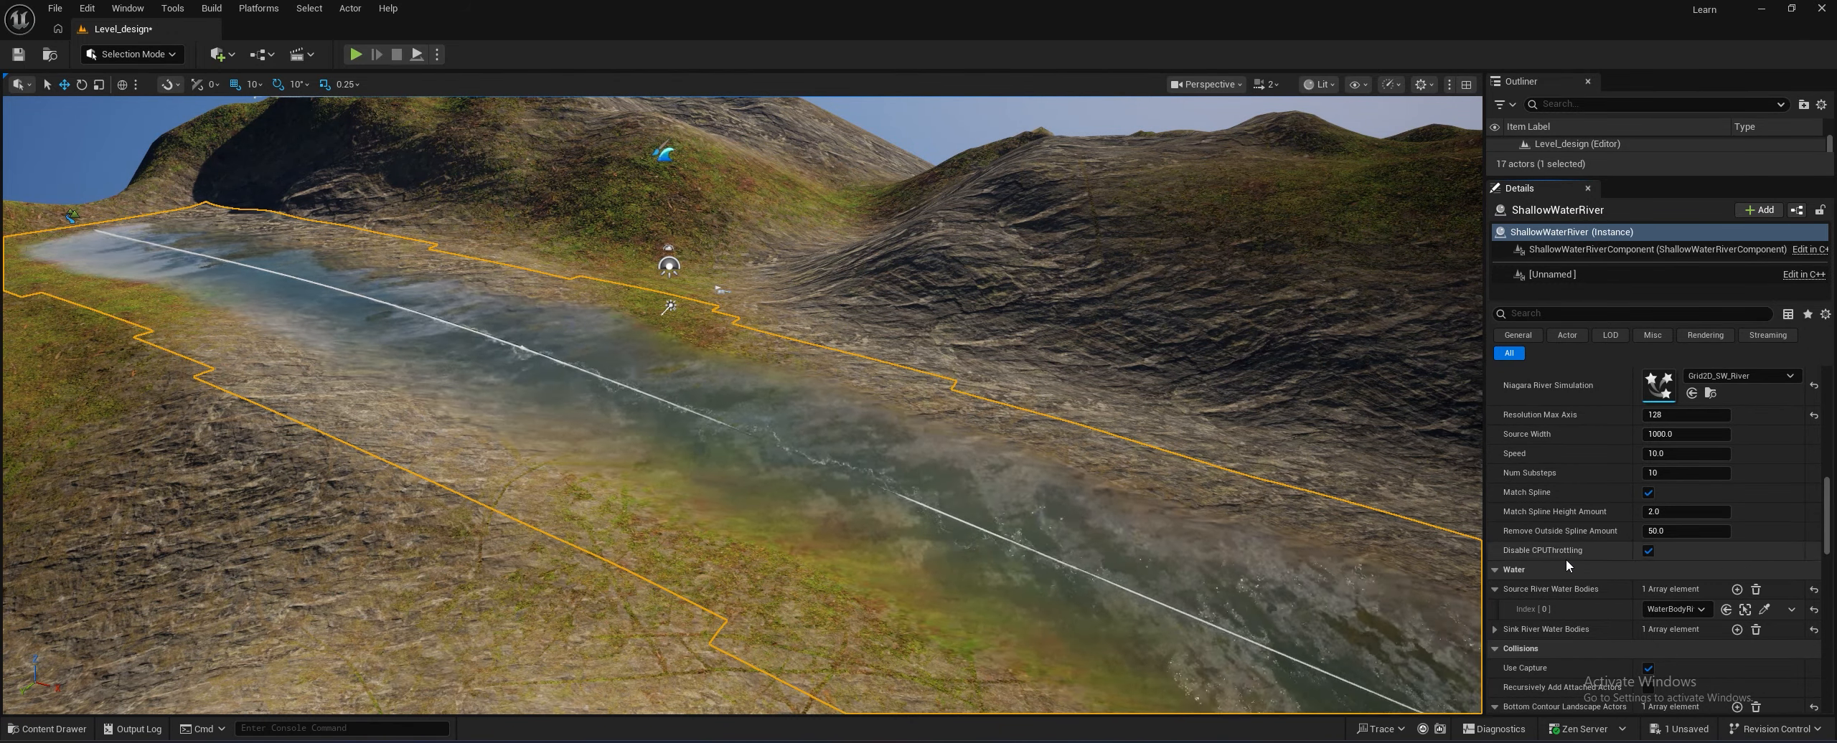
Set the ShallowWaterRiver's Remove Outside Spline Amount to 300
{"action": "scroll", "coordinate": [1566, 559], "scroll_direction": "down", "scroll_amount": 1}
{"action": "right_click_drag", "start_coordinate": [1270, 463], "coordinate": [1205, 434]}
{"action": "right_click_drag", "start_coordinate": [831, 416], "coordinate": [840, 428]}
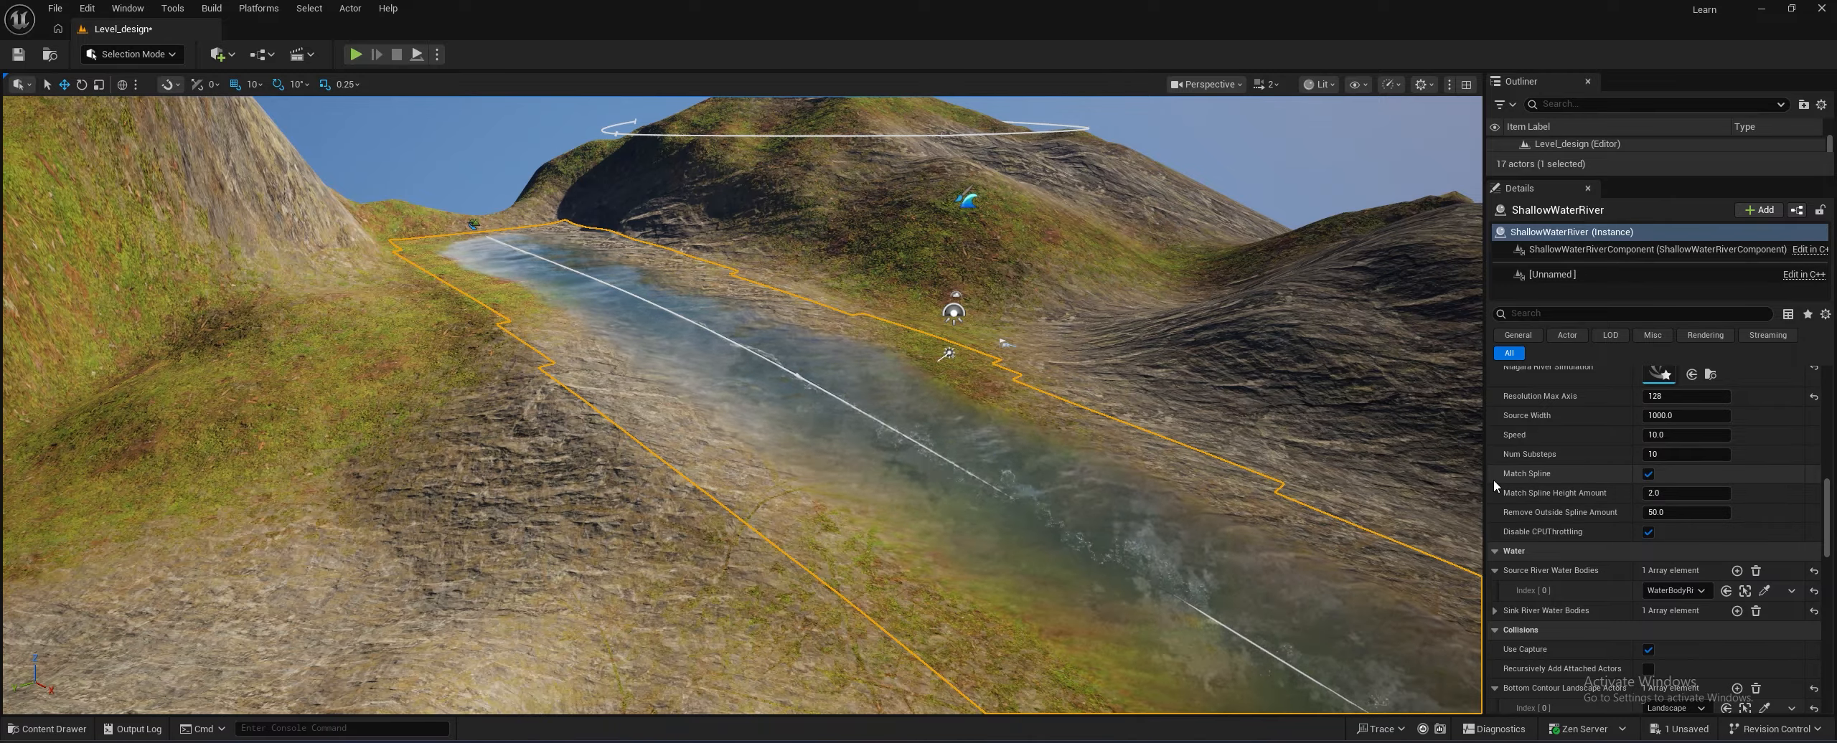
{"action": "right_click_drag", "start_coordinate": [1089, 463], "coordinate": [1098, 460]}
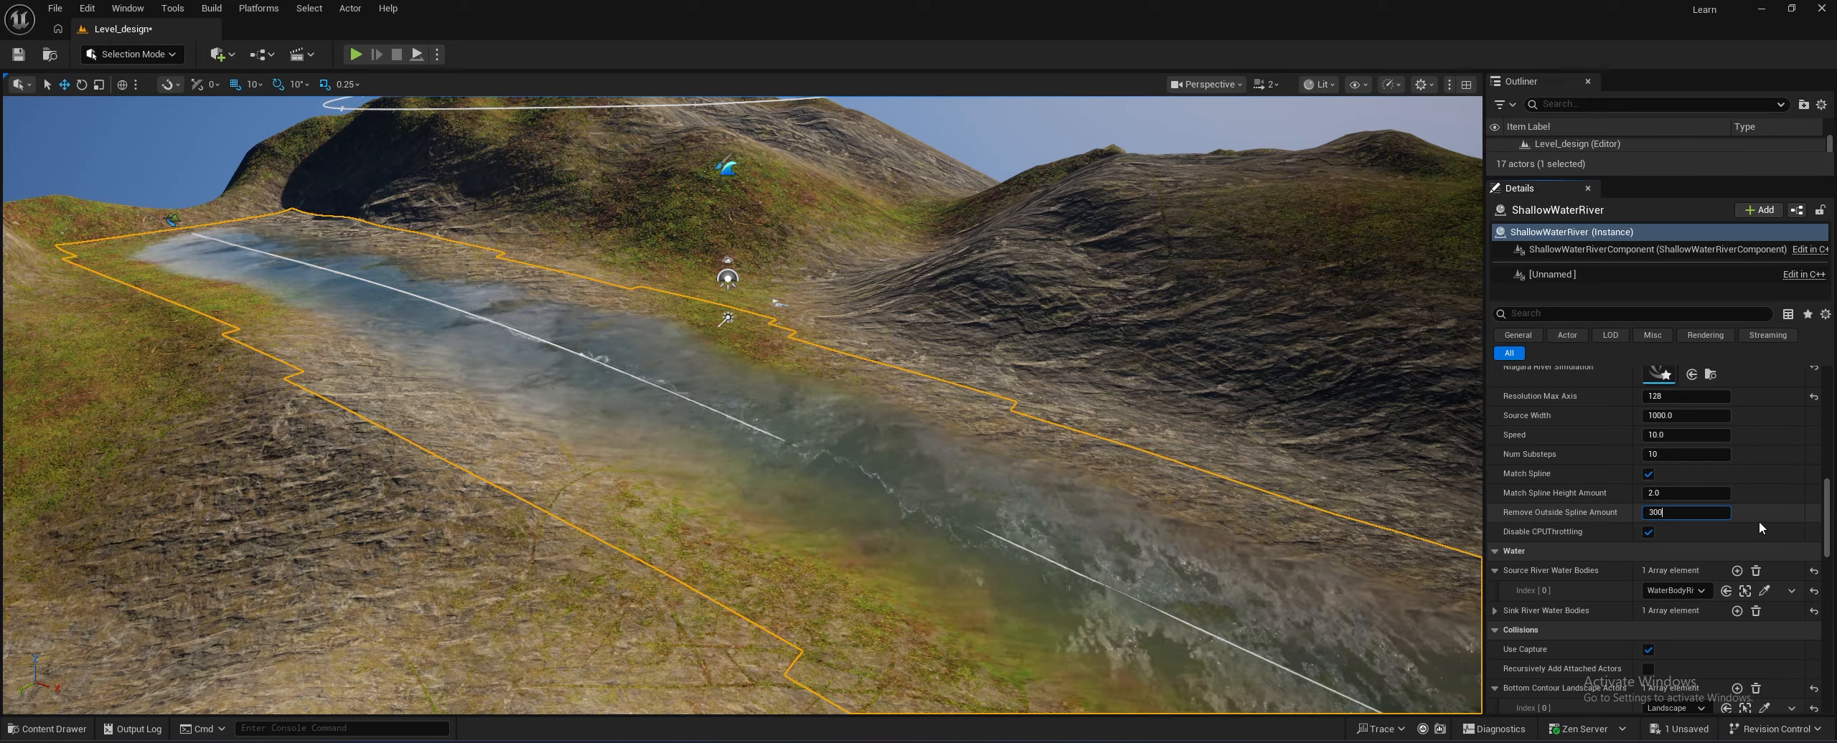
{"action": "key", "text": "Return"}
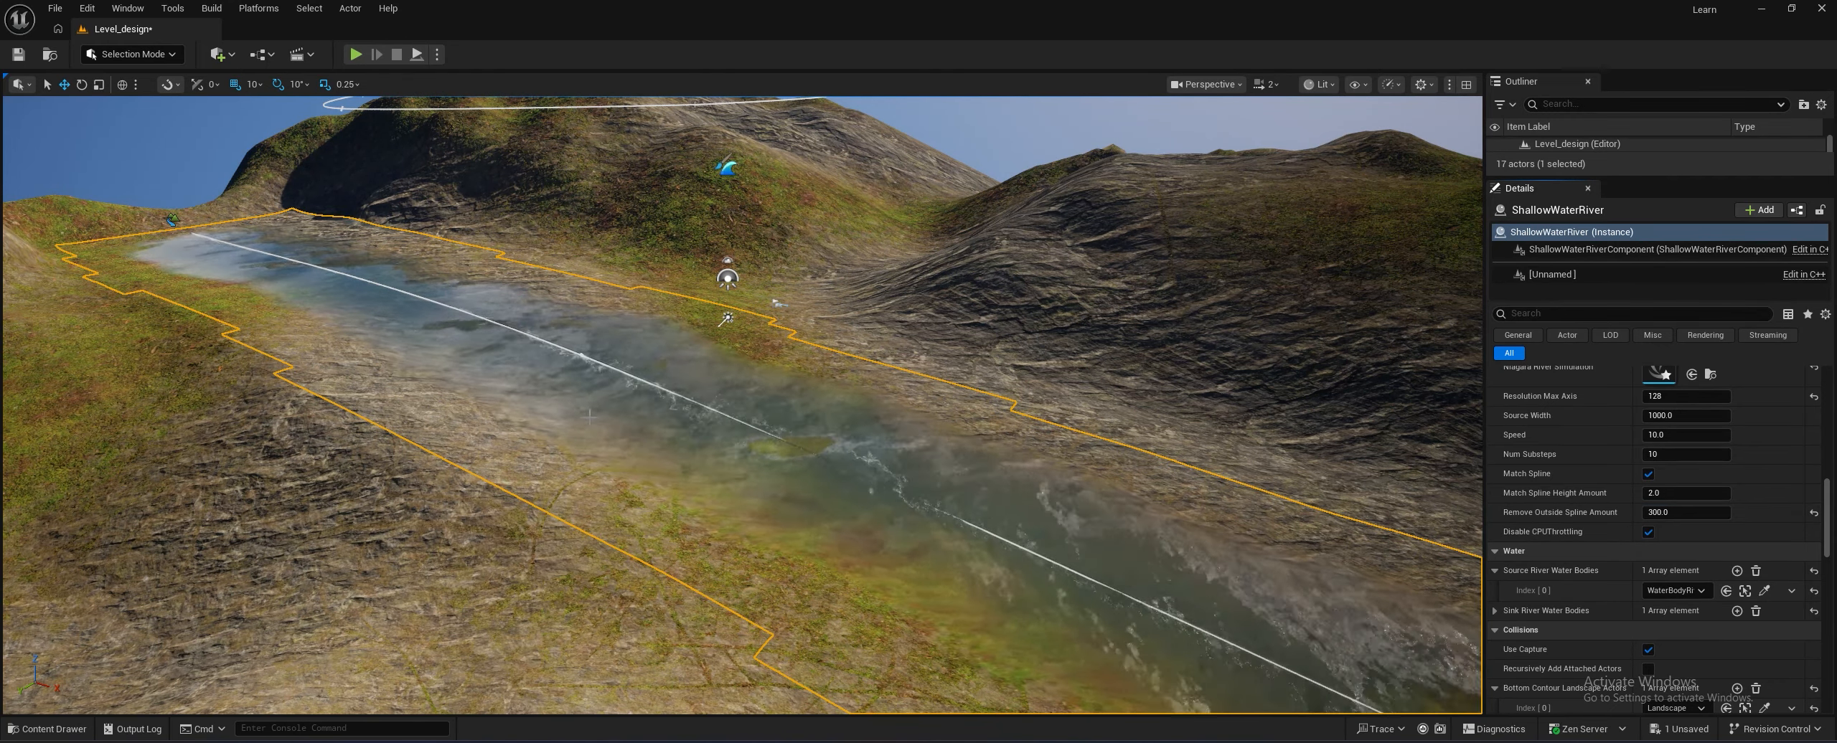
Move the WaterBodyRiver spline point near the downstream end out to the landscape's edge and shift it slightly sideways
{"action": "key", "text": "w"}
{"action": "right_click_drag", "start_coordinate": [549, 514], "coordinate": [581, 567]}
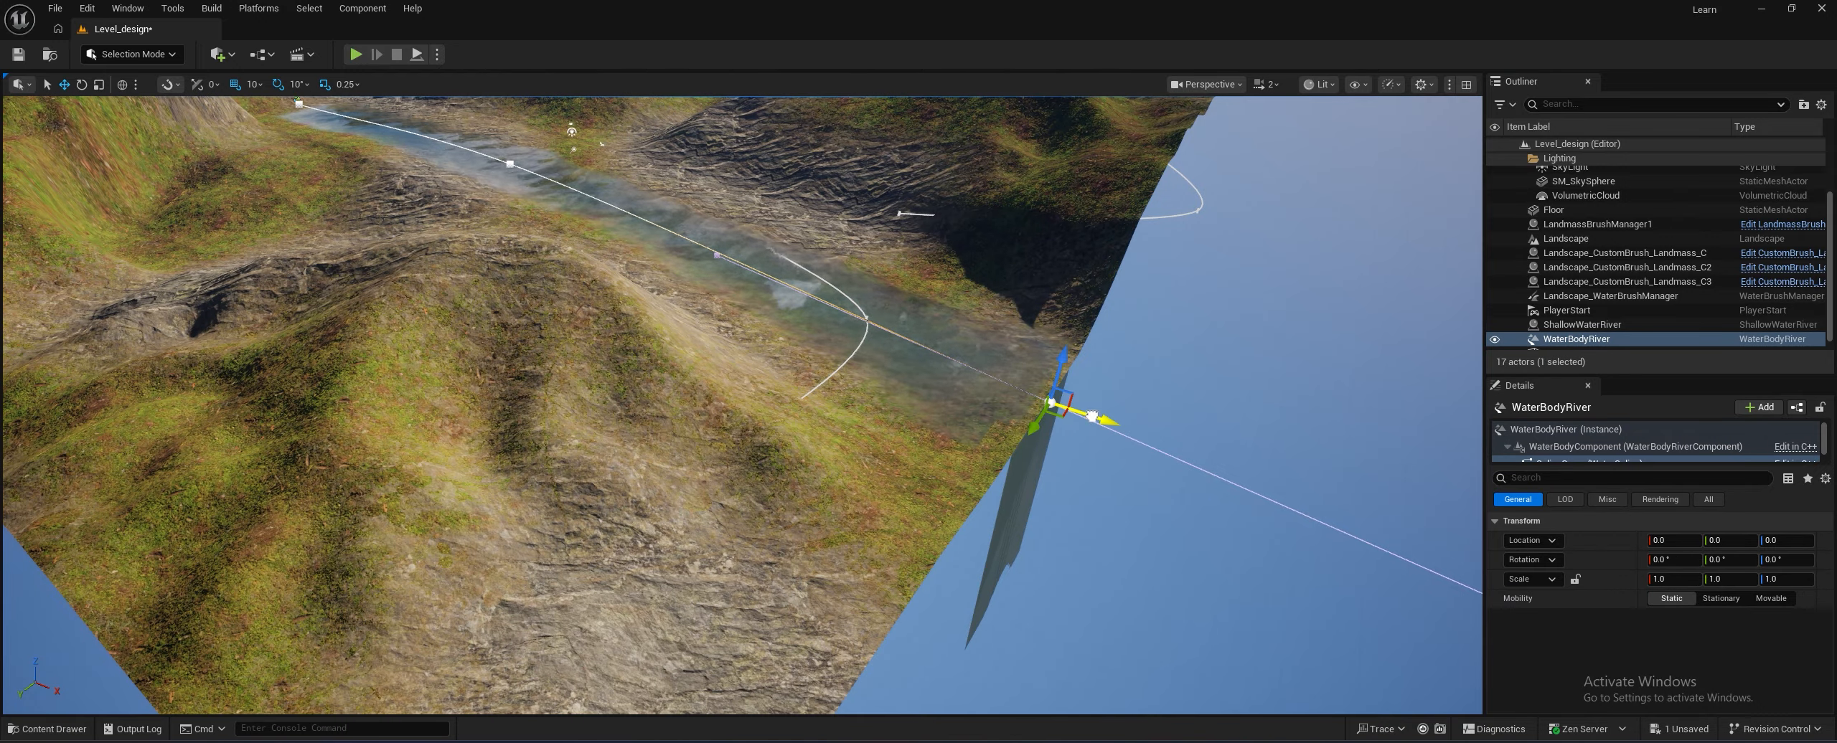
{"action": "left_click", "coordinate": [940, 366]}
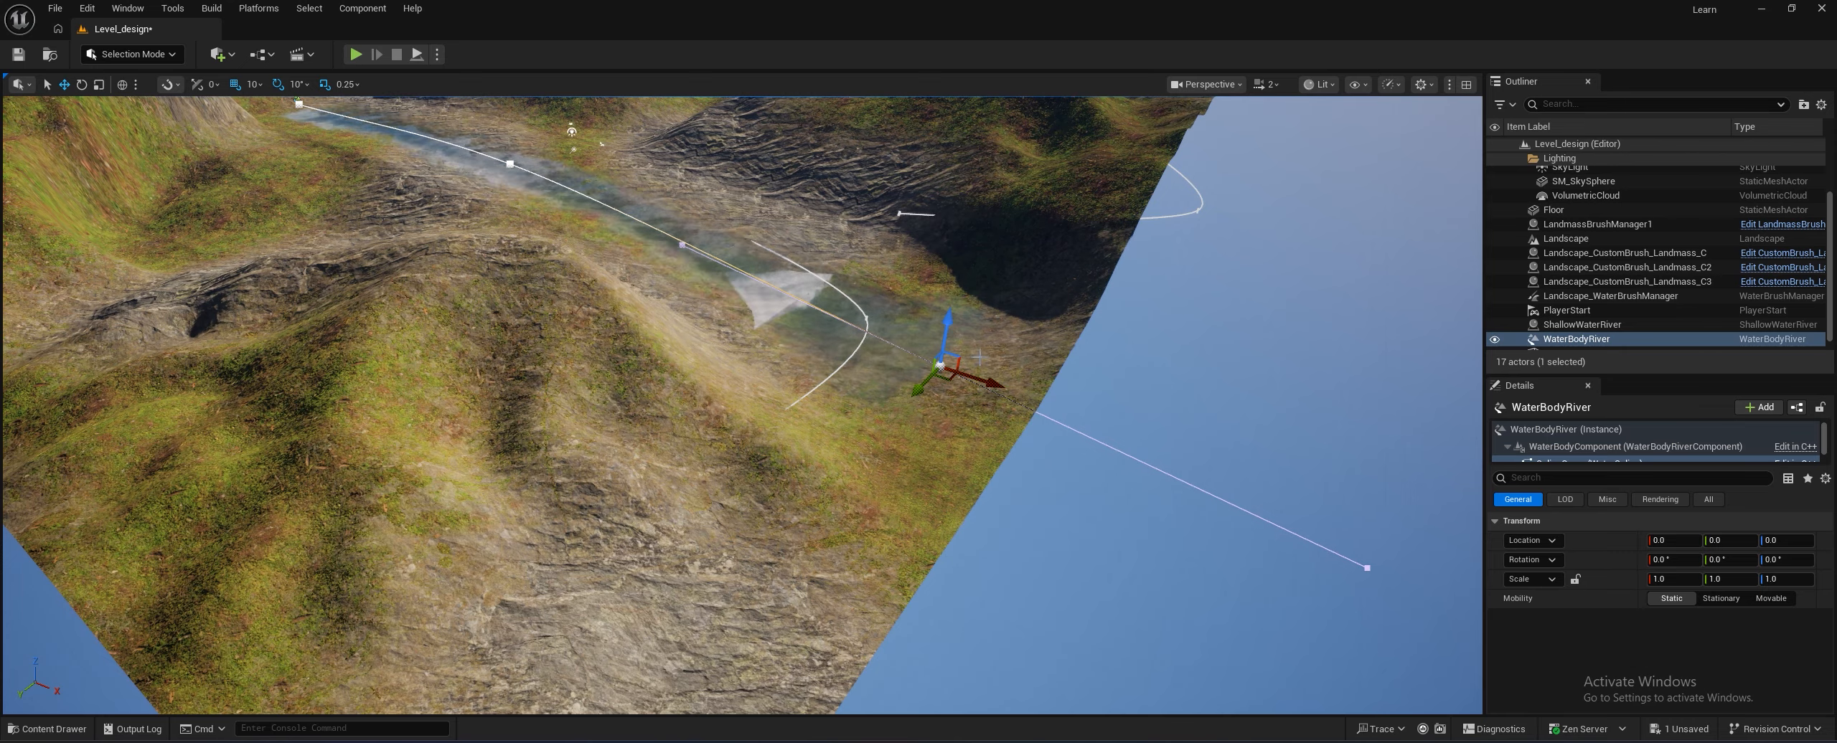
{"action": "left_click_drag", "start_coordinate": [996, 370], "coordinate": [1061, 409]}
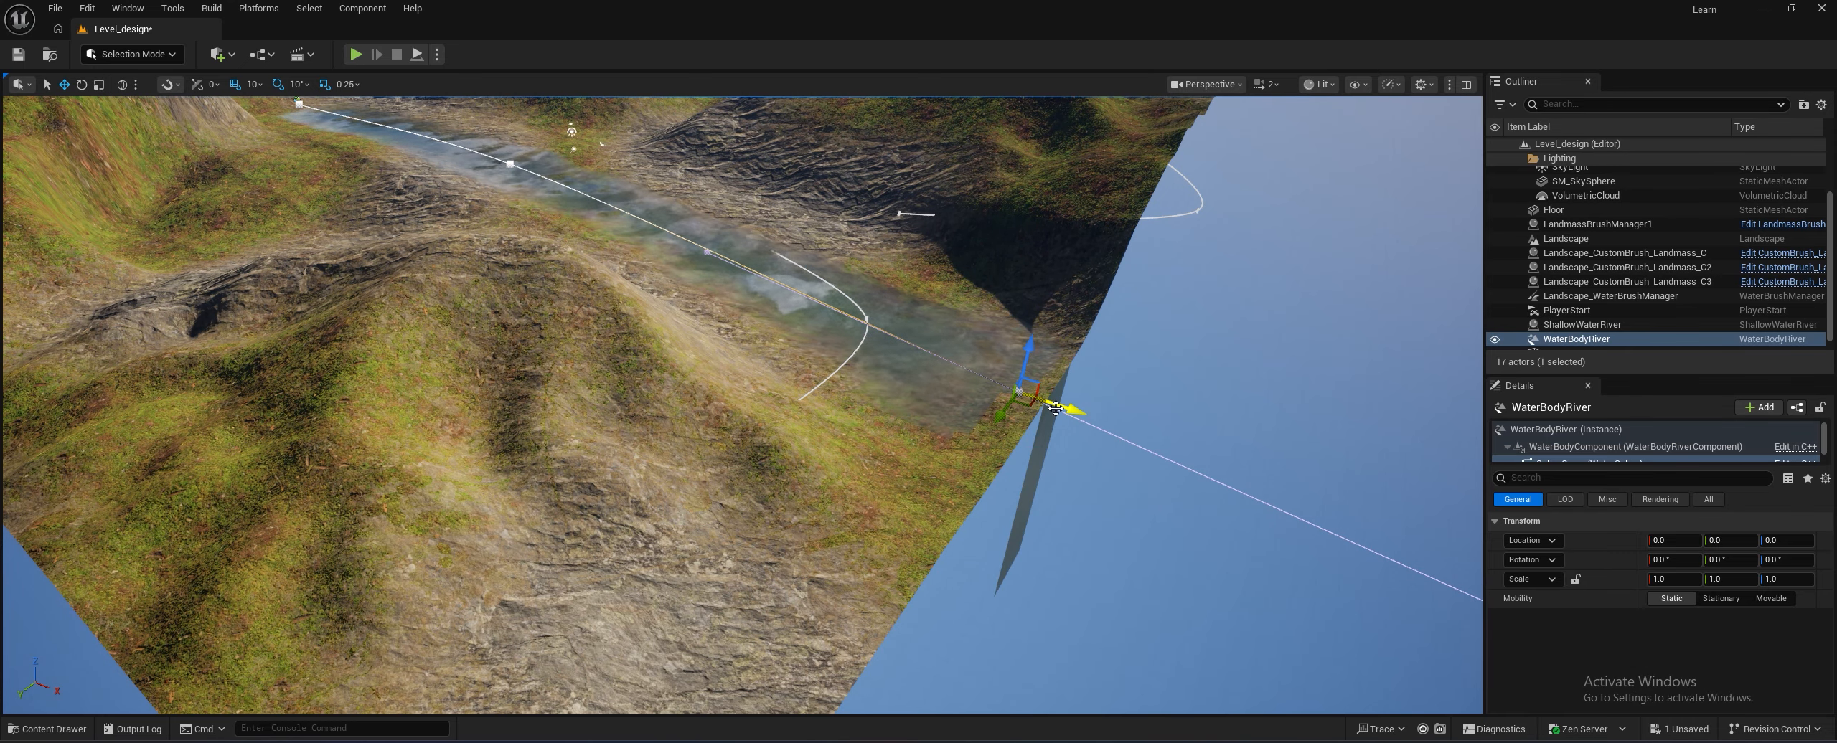
{"action": "left_click_drag", "start_coordinate": [1013, 404], "coordinate": [1011, 431]}
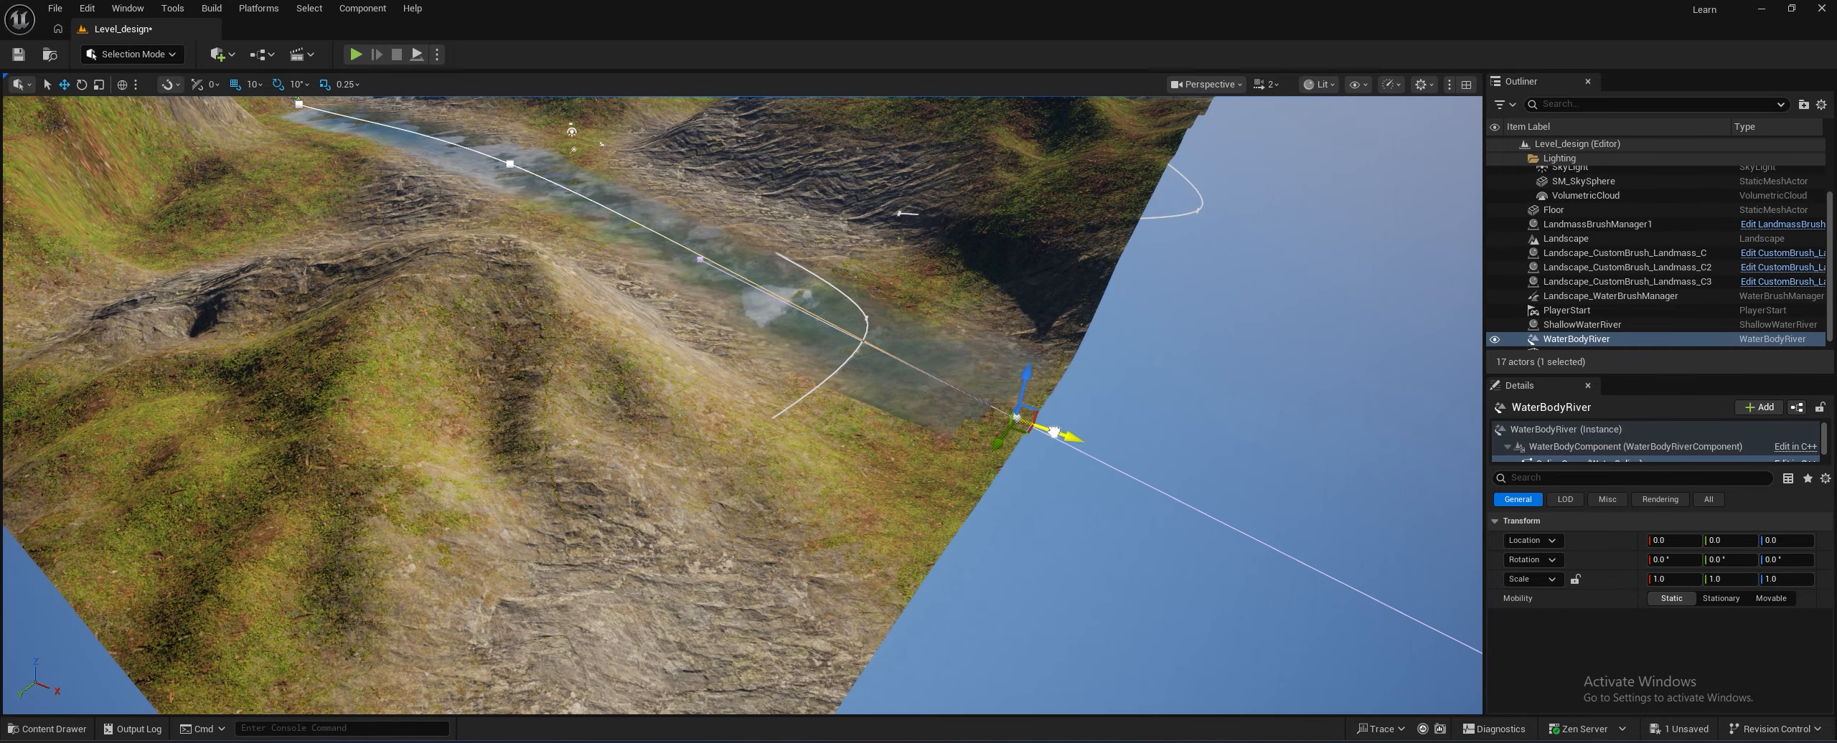
Bring the river's last spline point back to the landscape's edge and lower it below the rim to form a drop
{"action": "right_click_drag", "start_coordinate": [1222, 495], "coordinate": [1307, 495]}
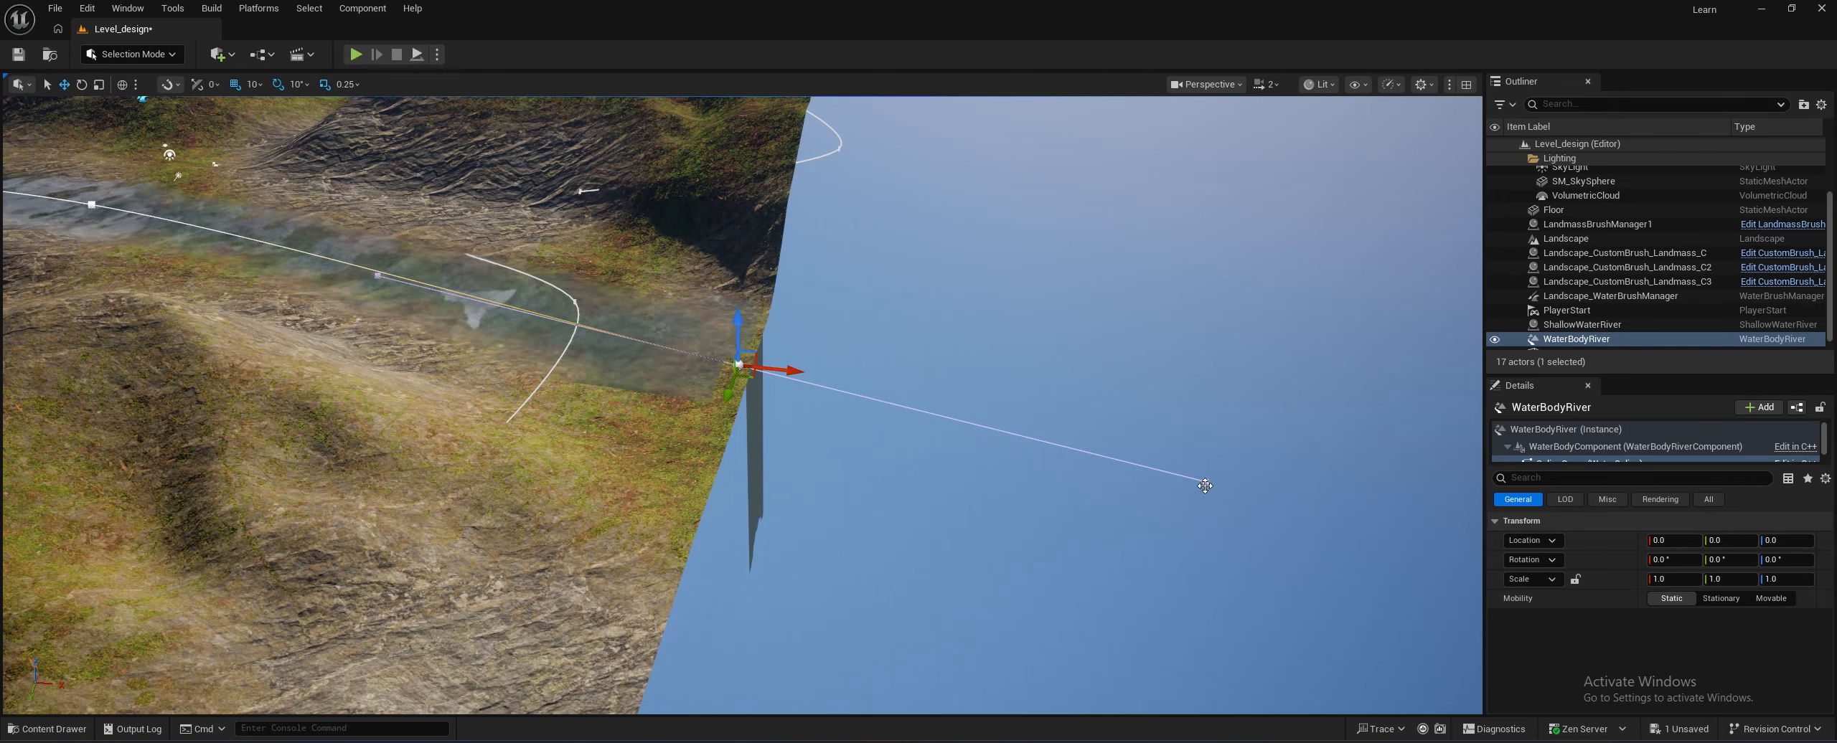
{"action": "left_click_drag", "start_coordinate": [1264, 488], "coordinate": [1186, 492]}
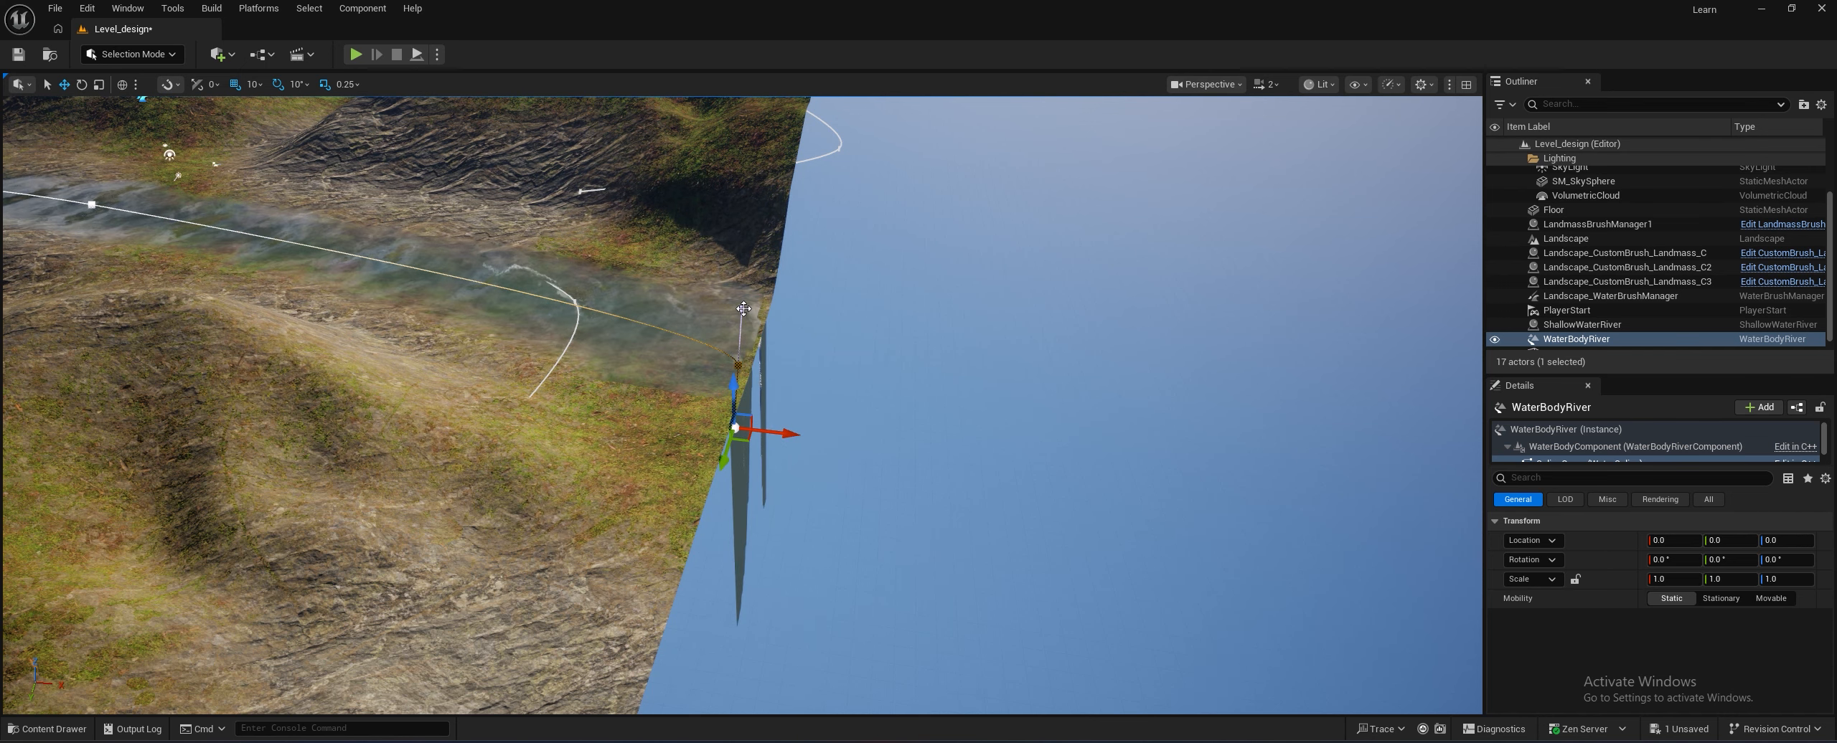
{"action": "right_click_drag", "start_coordinate": [744, 309], "coordinate": [711, 309]}
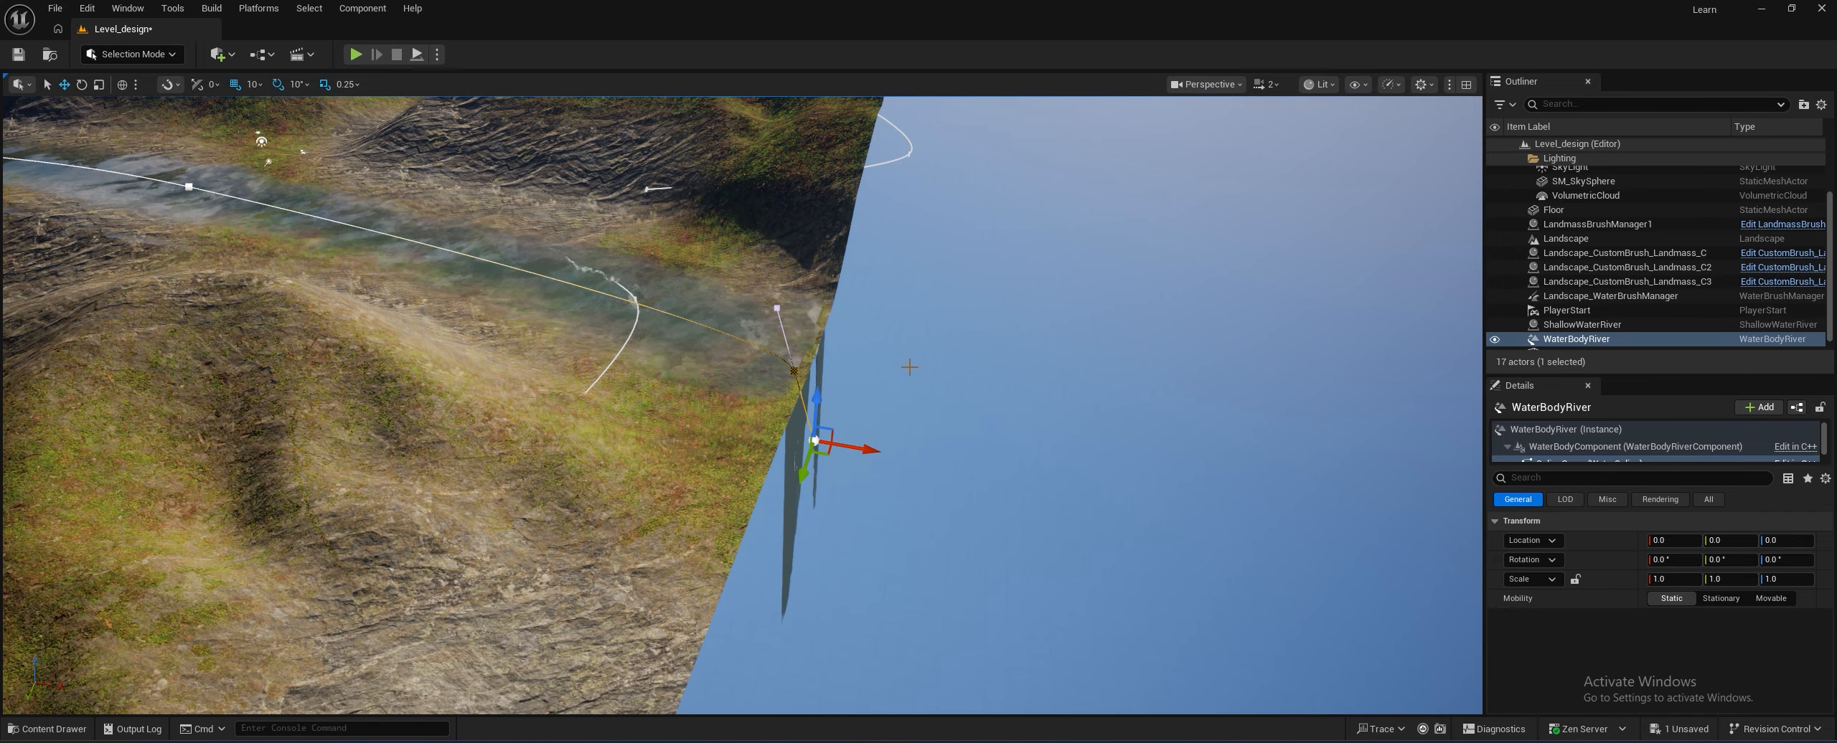
Select the ShallowWaterRiver and examine its vertical drop over the landscape's edge from the front
{"action": "left_click", "coordinate": [828, 375]}
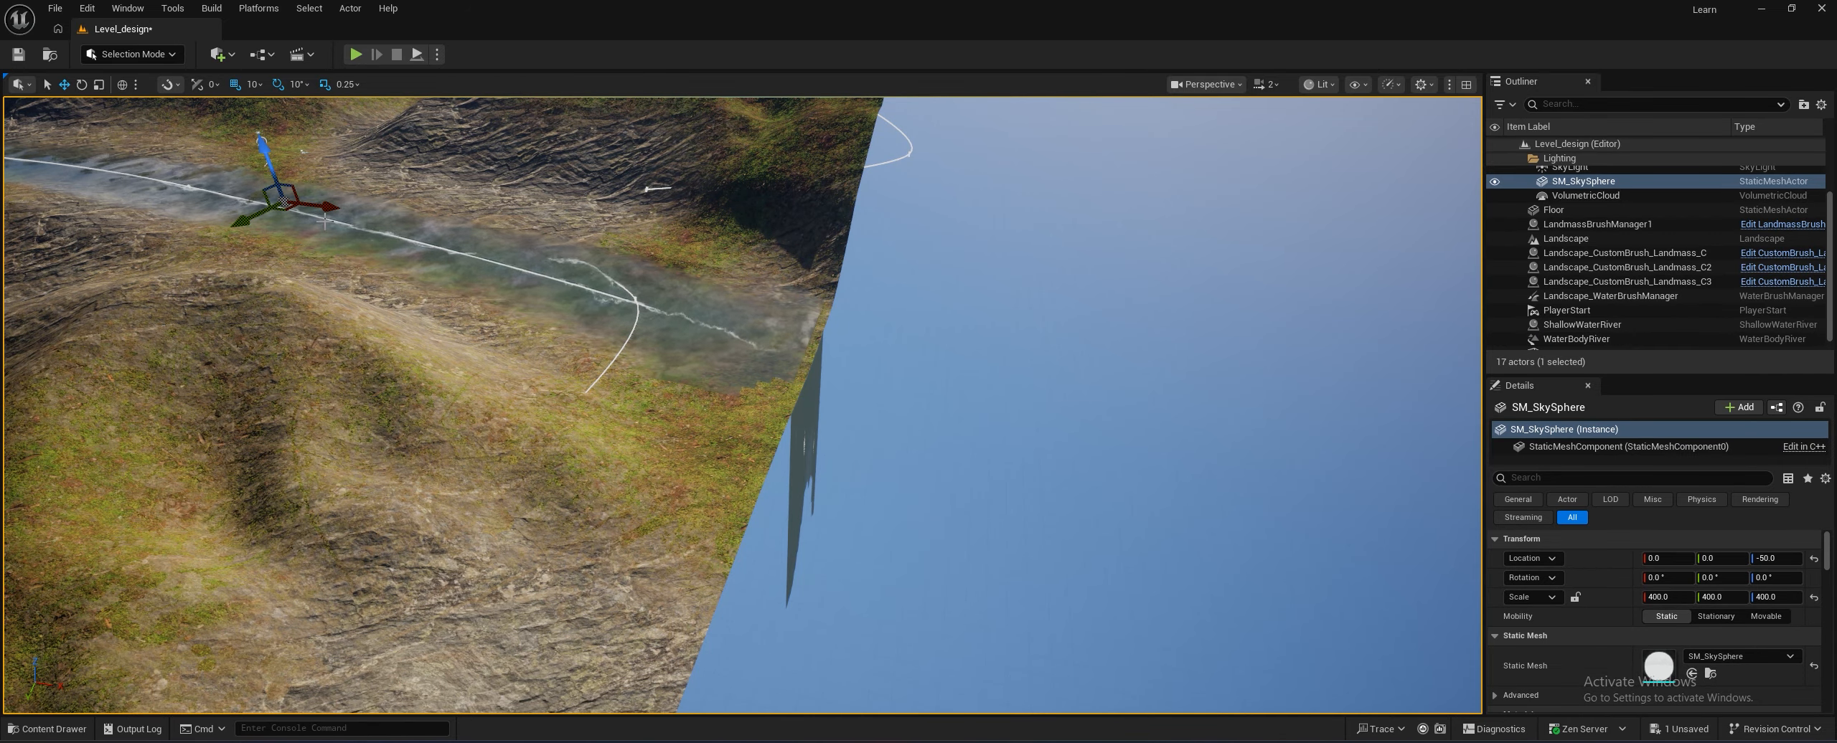
{"action": "key", "text": "w"}
{"action": "right_click_drag", "start_coordinate": [832, 373], "coordinate": [699, 388]}
{"action": "left_click", "coordinate": [832, 373]}
{"action": "key", "text": "d"}
{"action": "key", "text": "d"}
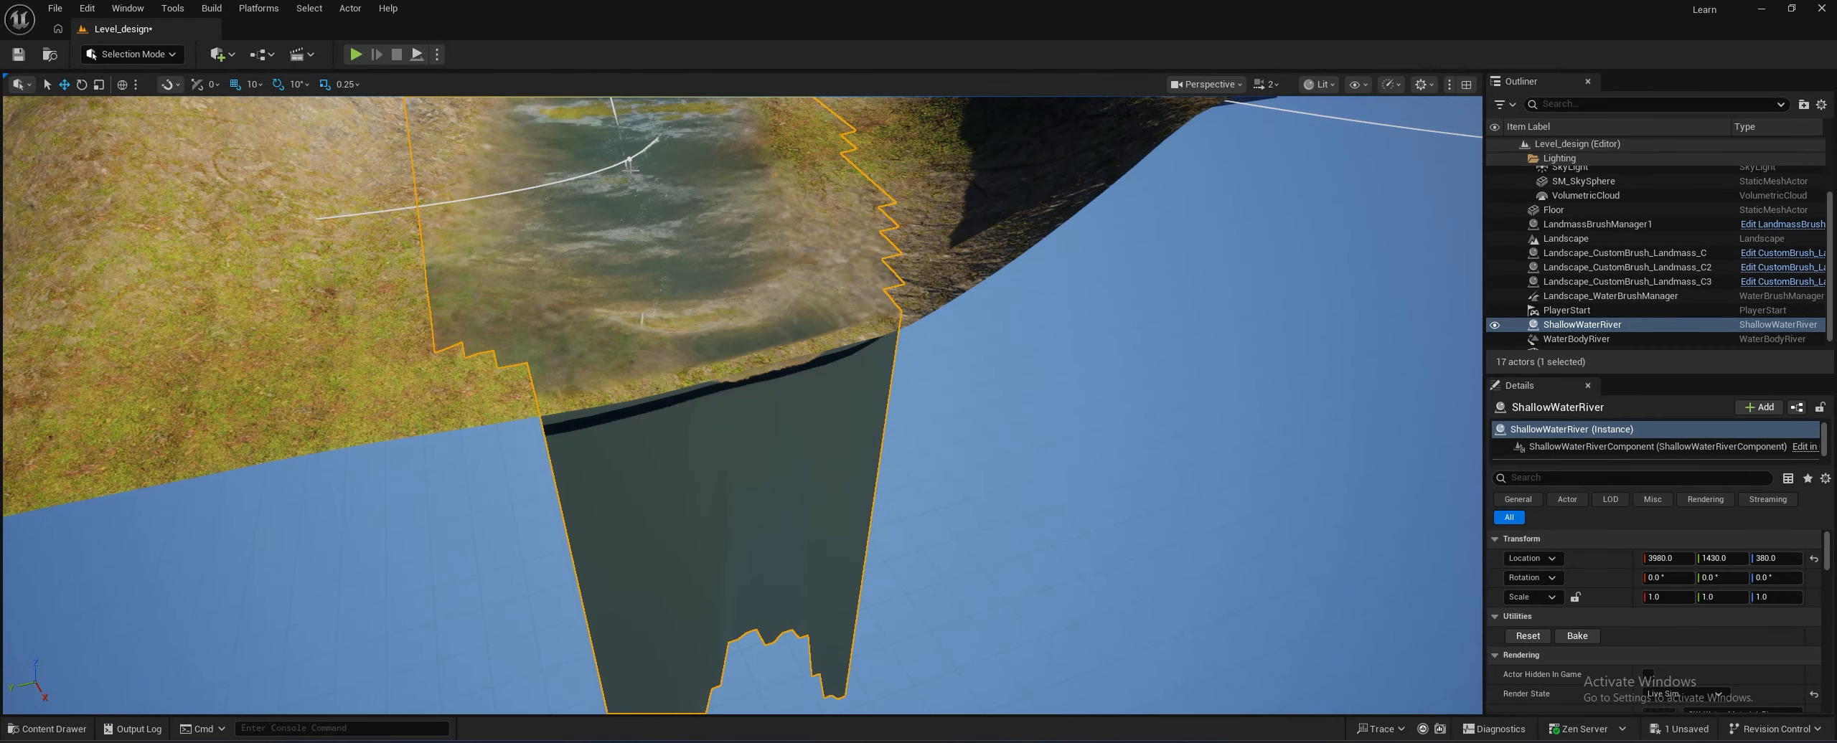
Select the WaterBodyRiver and readjust the height of its last spline point at the landscape's edge
{"action": "left_click", "coordinate": [1603, 338]}
{"action": "left_click", "coordinate": [627, 387]}
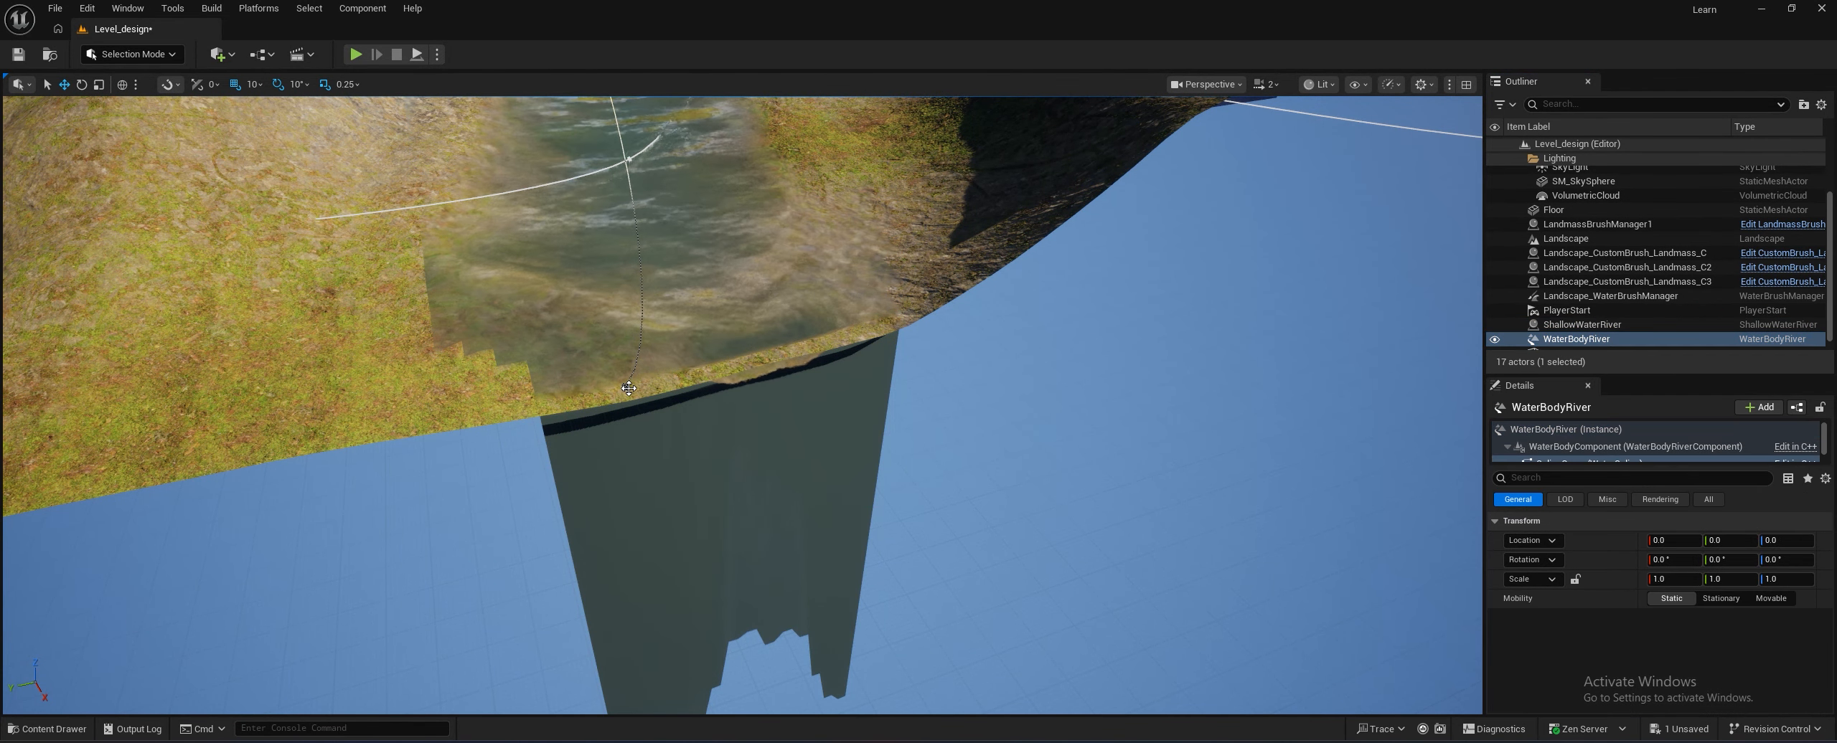
{"action": "left_click_drag", "start_coordinate": [626, 387], "coordinate": [598, 195]}
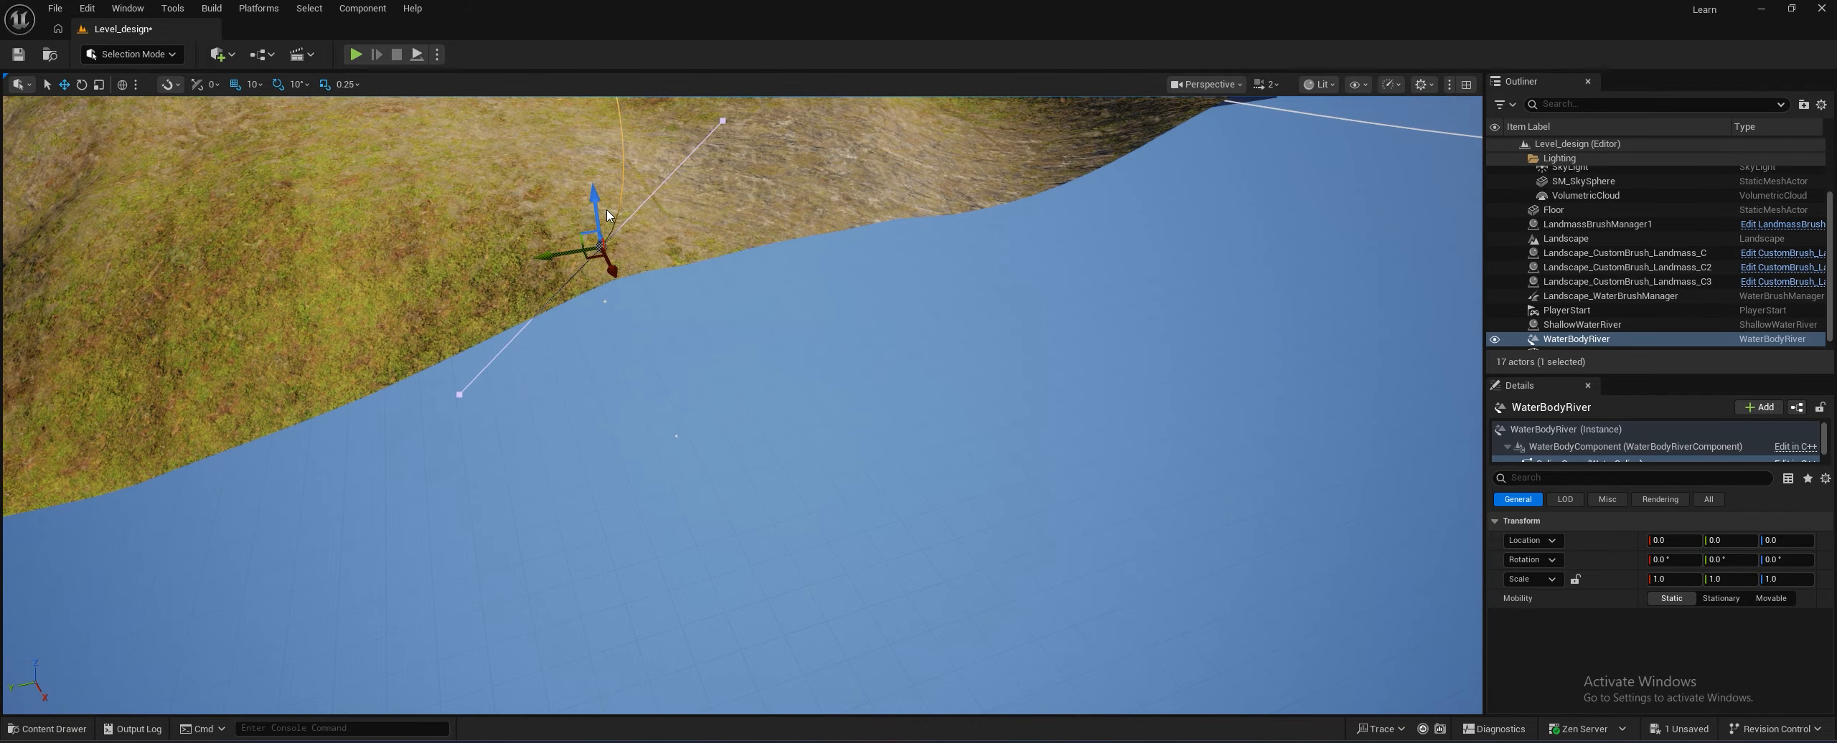
{"action": "mouse_move", "coordinate": [598, 196]}
{"action": "right_mouse_down"}
{"action": "mouse_move", "coordinate": [617, 123]}
{"action": "mouse_move", "coordinate": [617, 185]}
{"action": "right_mouse_up"}
{"action": "key", "text": "s"}
{"action": "left_click_drag", "start_coordinate": [601, 420], "coordinate": [596, 479]}
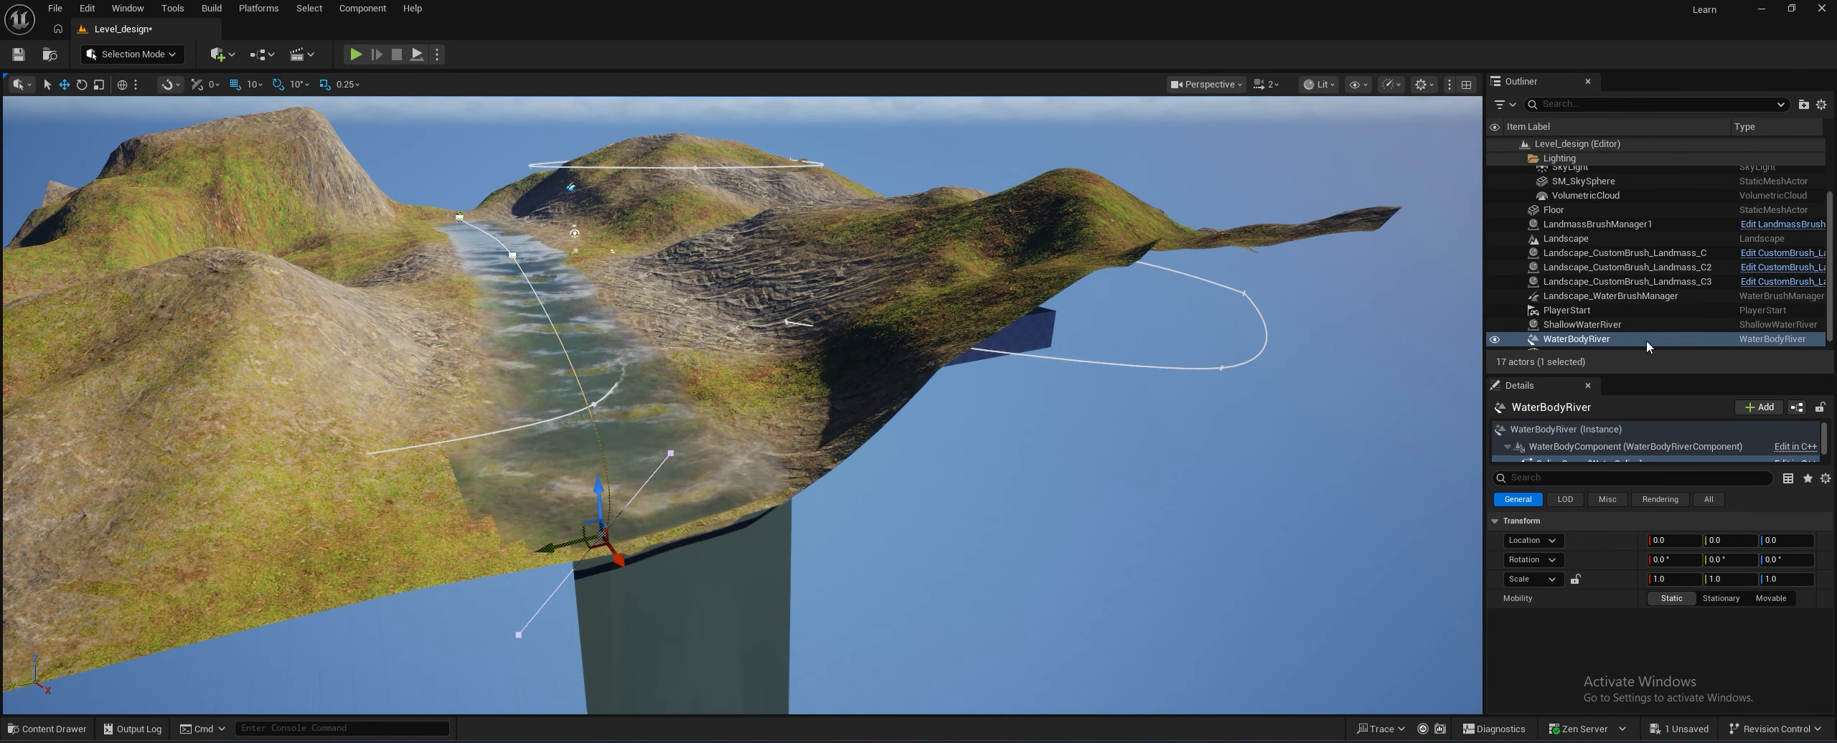
Set the ZOffset in the WaterBodyRiver's Water Heightmap falloff settings to 64
{"action": "left_click", "coordinate": [1579, 339]}
{"action": "scroll", "coordinate": [1656, 313], "scroll_direction": "down", "scroll_amount": 1}
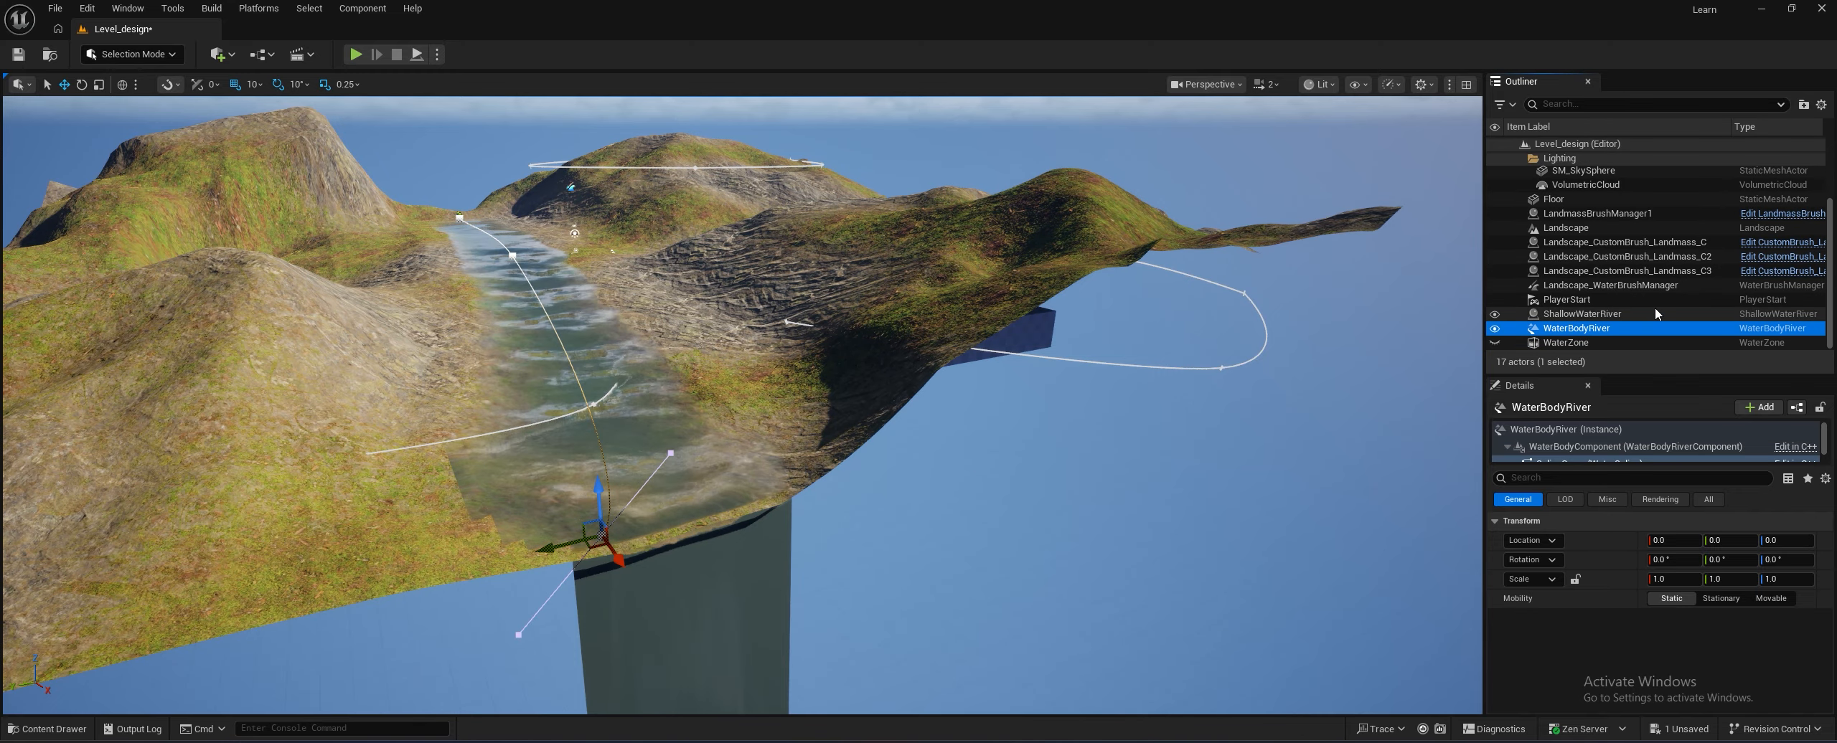
{"action": "left_click", "coordinate": [1566, 430]}
{"action": "scroll", "coordinate": [1578, 567], "scroll_direction": "down", "scroll_amount": 1}
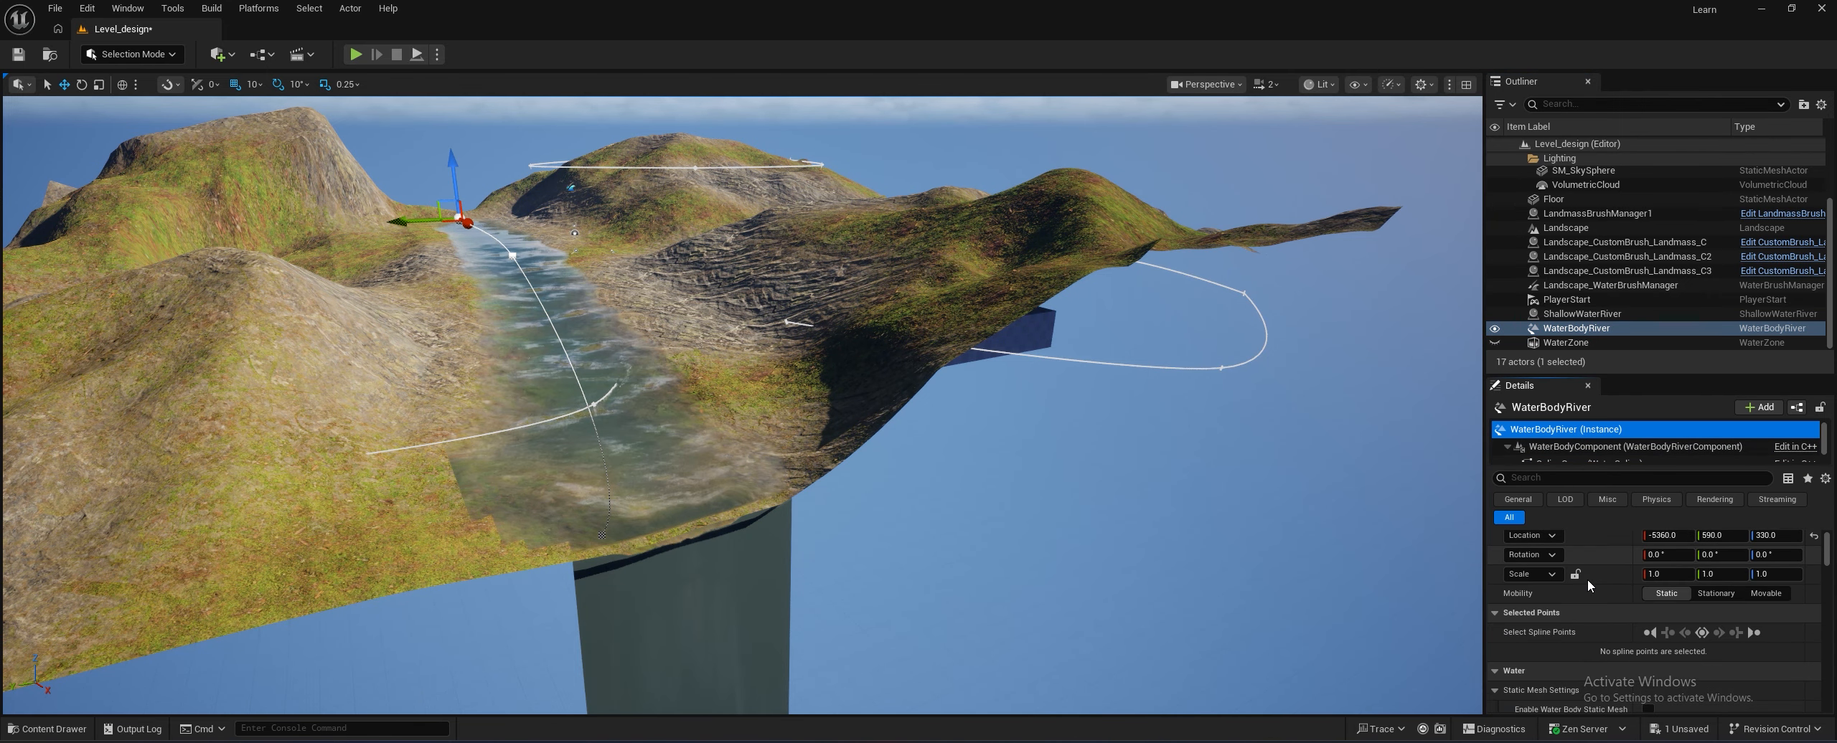
{"action": "scroll", "coordinate": [1587, 583], "scroll_direction": "down", "scroll_amount": 10}
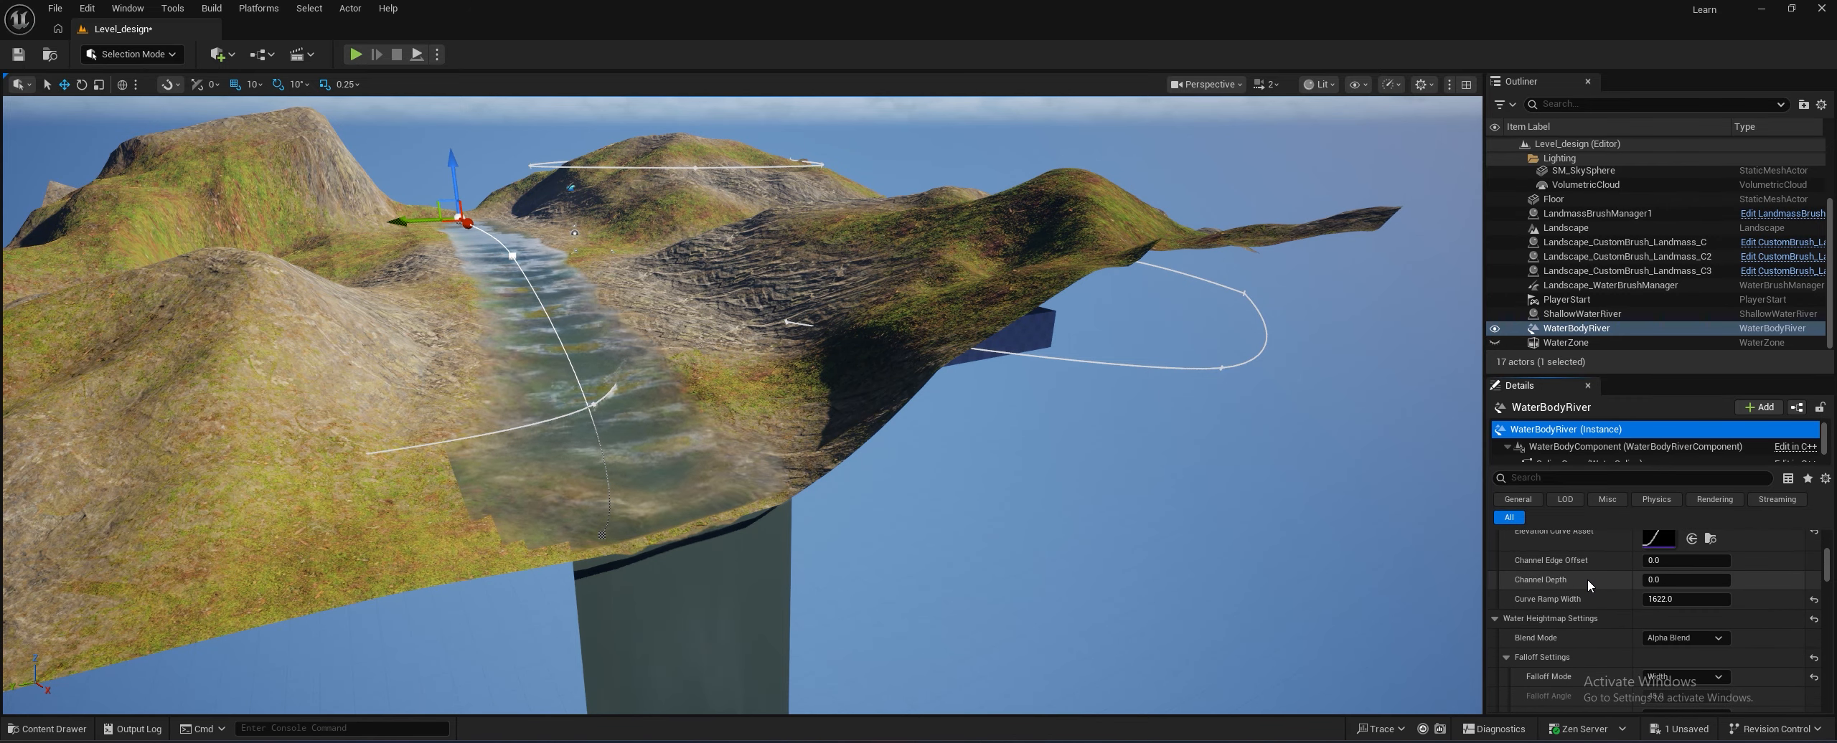
{"action": "scroll", "coordinate": [1587, 580], "scroll_direction": "down", "scroll_amount": 2}
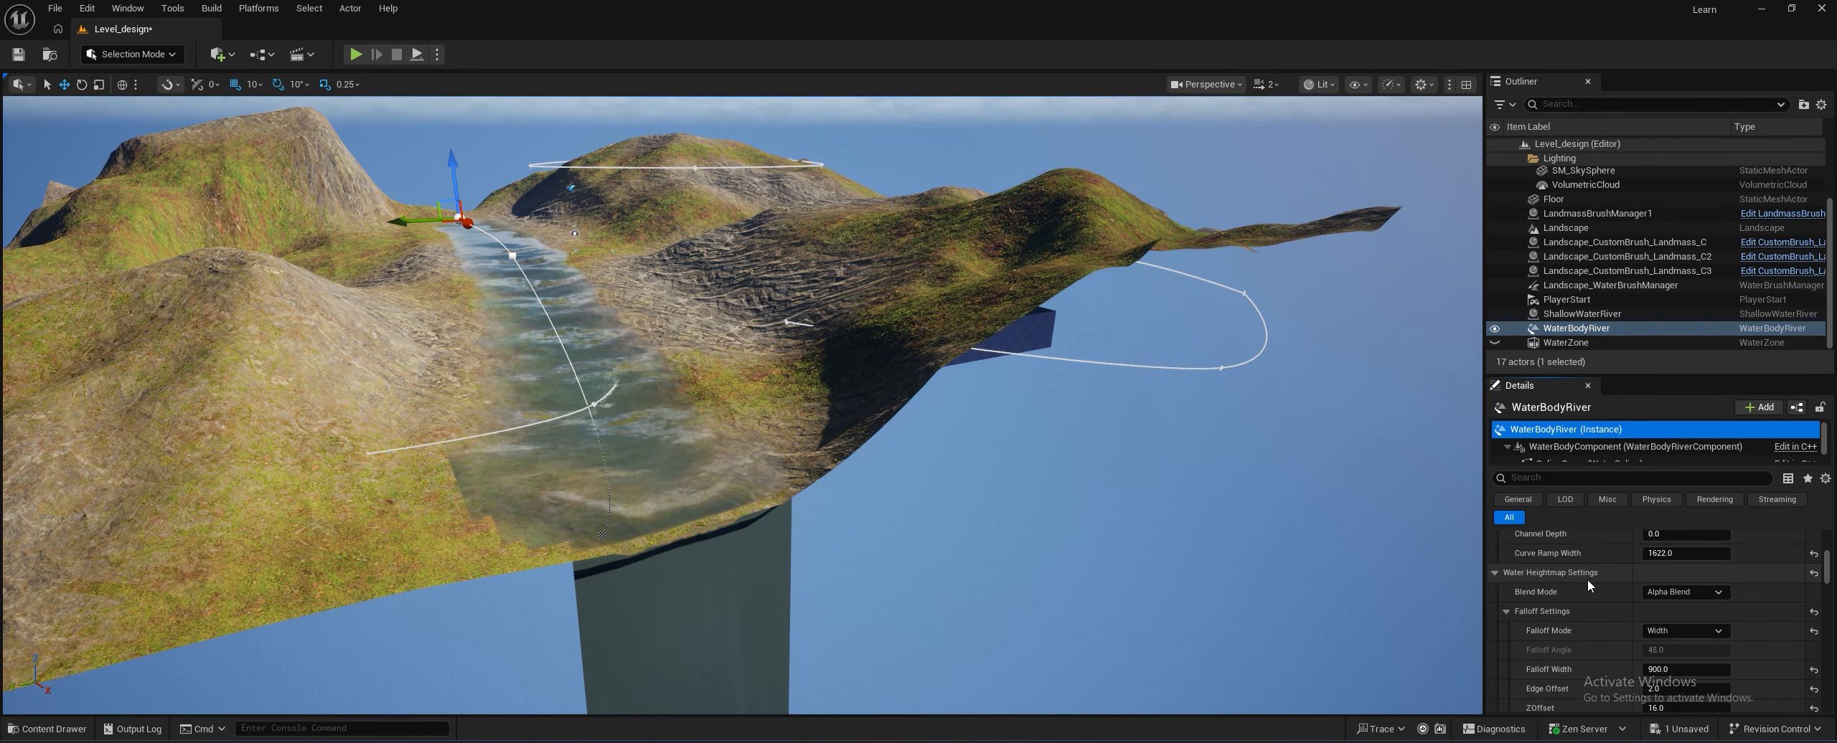
{"action": "scroll", "coordinate": [1587, 580], "scroll_direction": "down", "scroll_amount": 4}
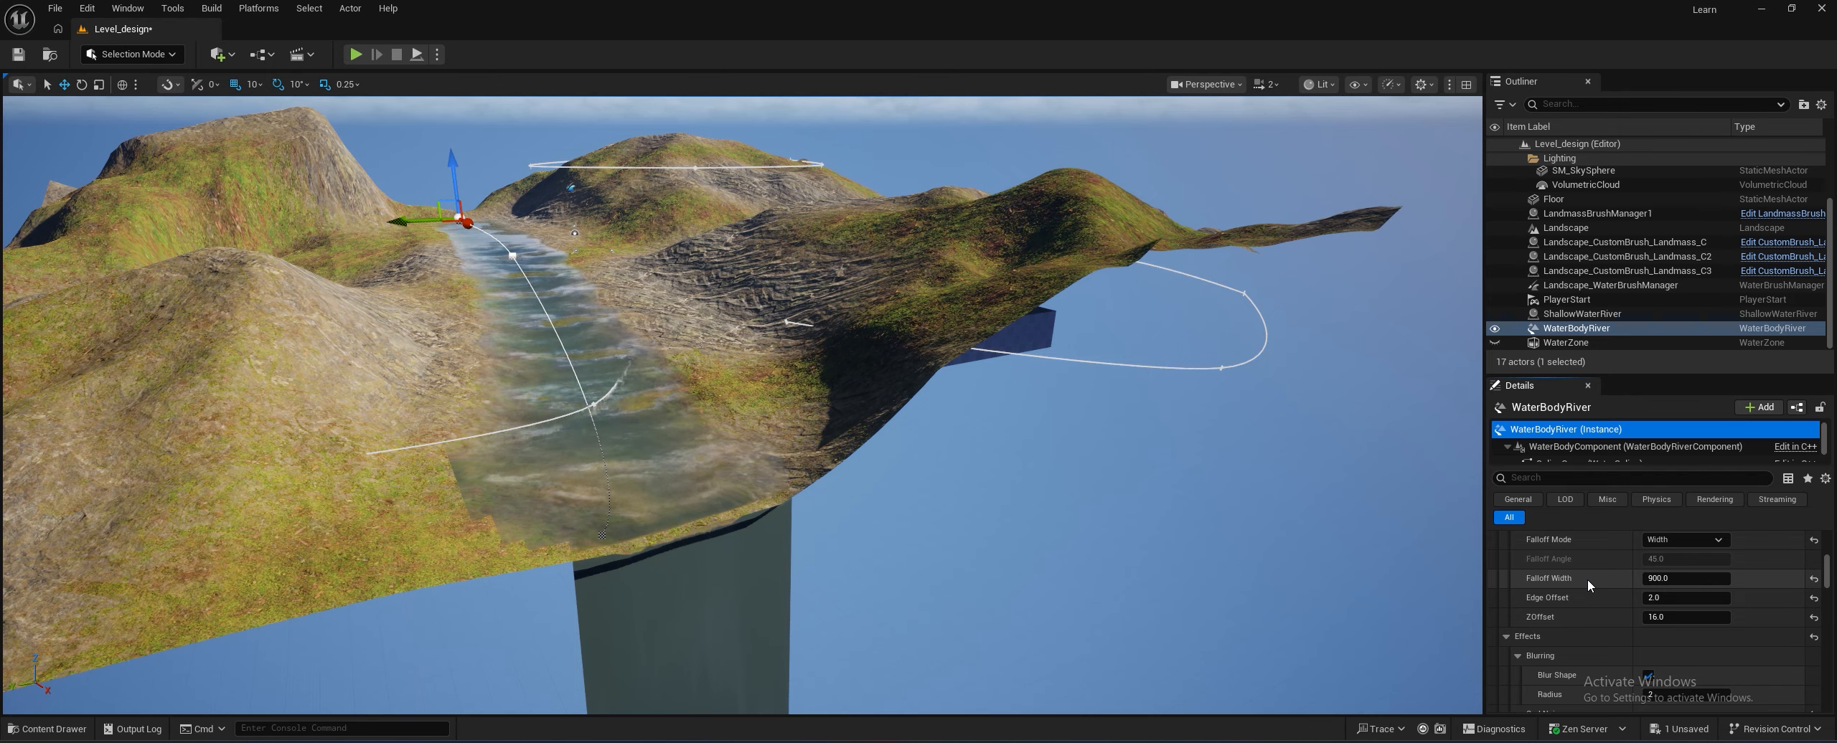
{"action": "left_click", "coordinate": [1654, 615]}
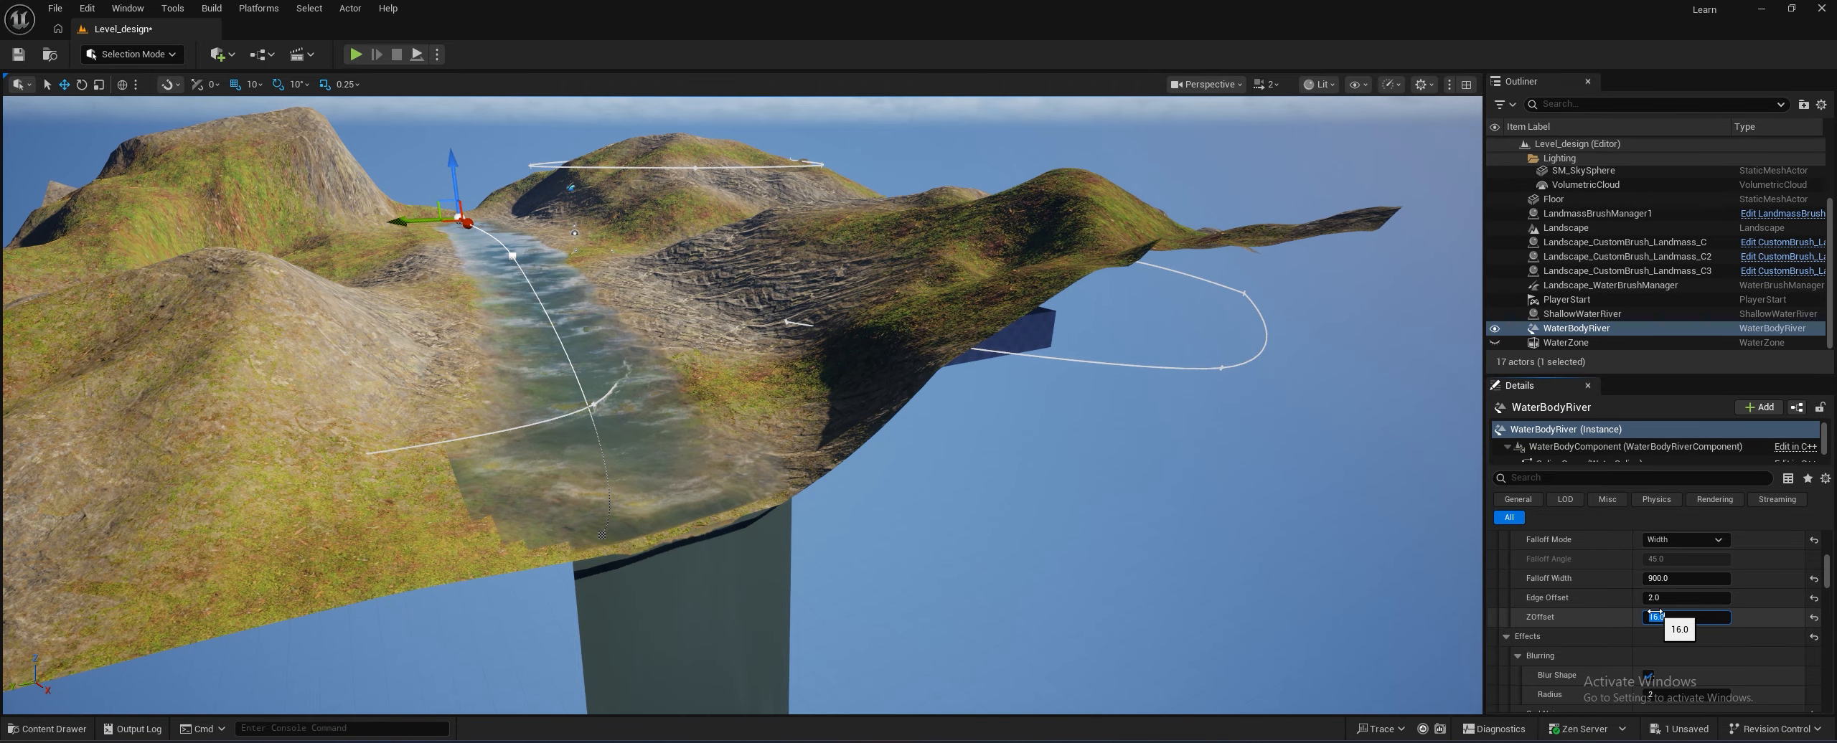
{"action": "type", "text": "64"}
{"action": "key", "text": "Return"}
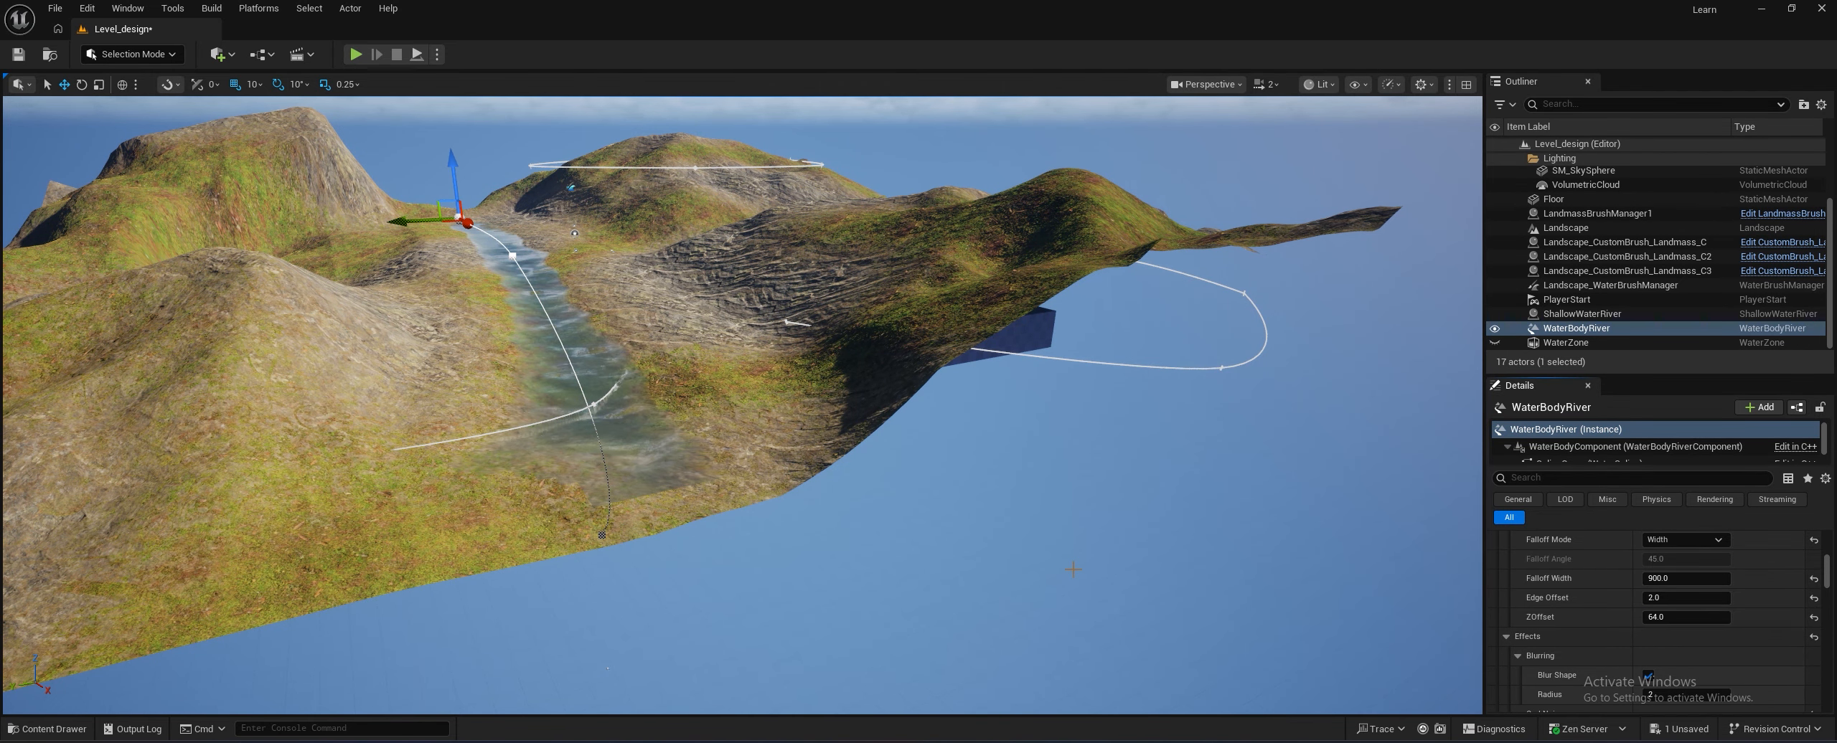
Move the river's last spline point out beyond the landscape's edge and fine-tune its height below the rim
{"action": "left_click", "coordinate": [601, 535]}
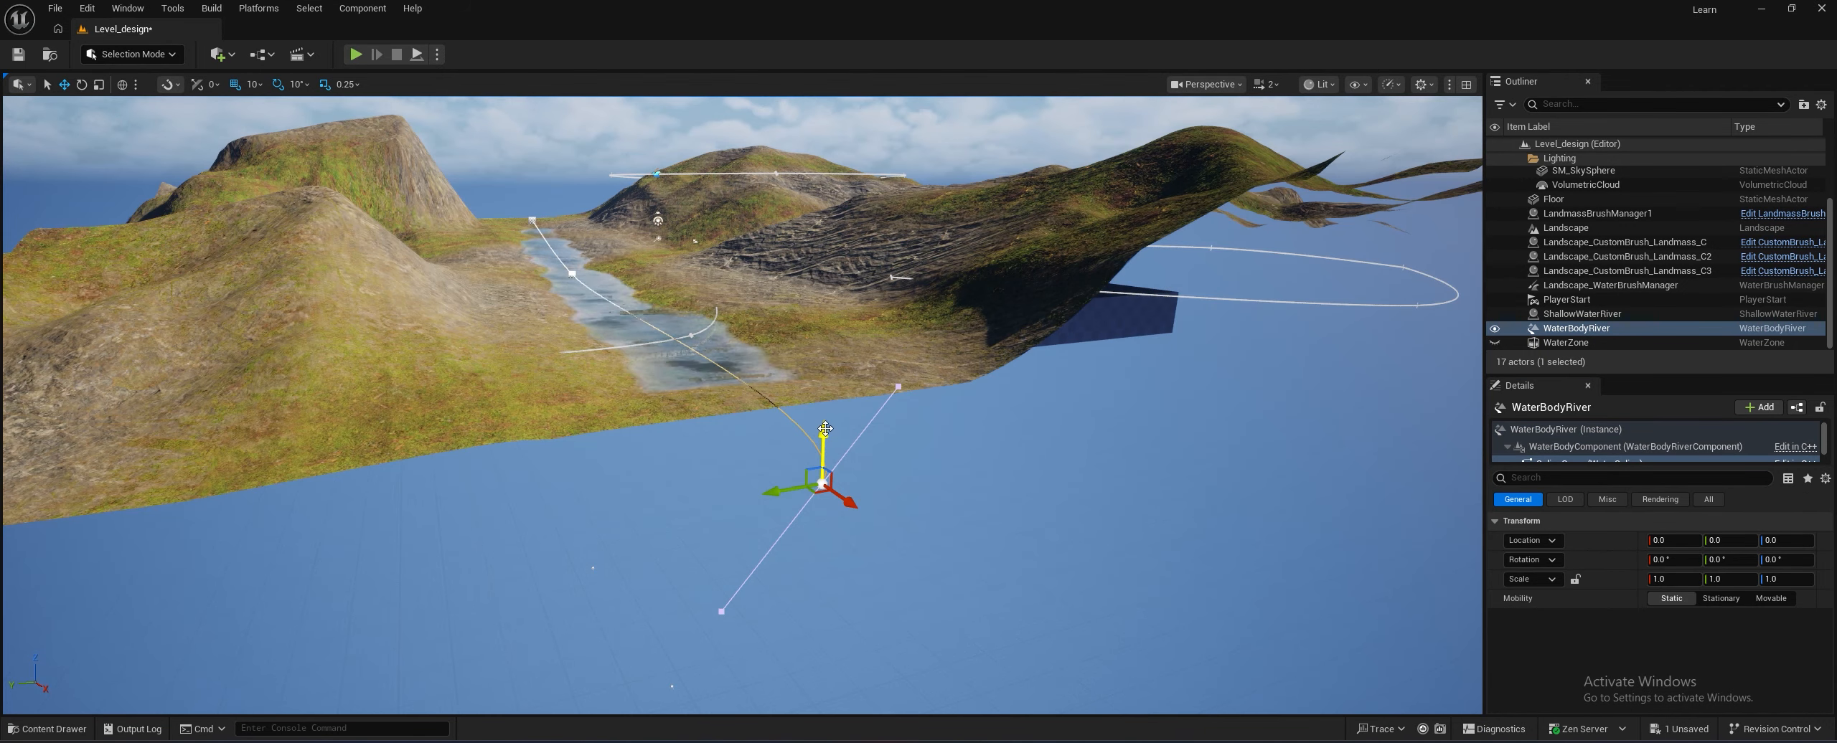
{"action": "left_click_drag", "start_coordinate": [825, 429], "coordinate": [820, 471]}
{"action": "right_click_drag", "start_coordinate": [885, 470], "coordinate": [885, 502]}
{"action": "key", "text": "w"}
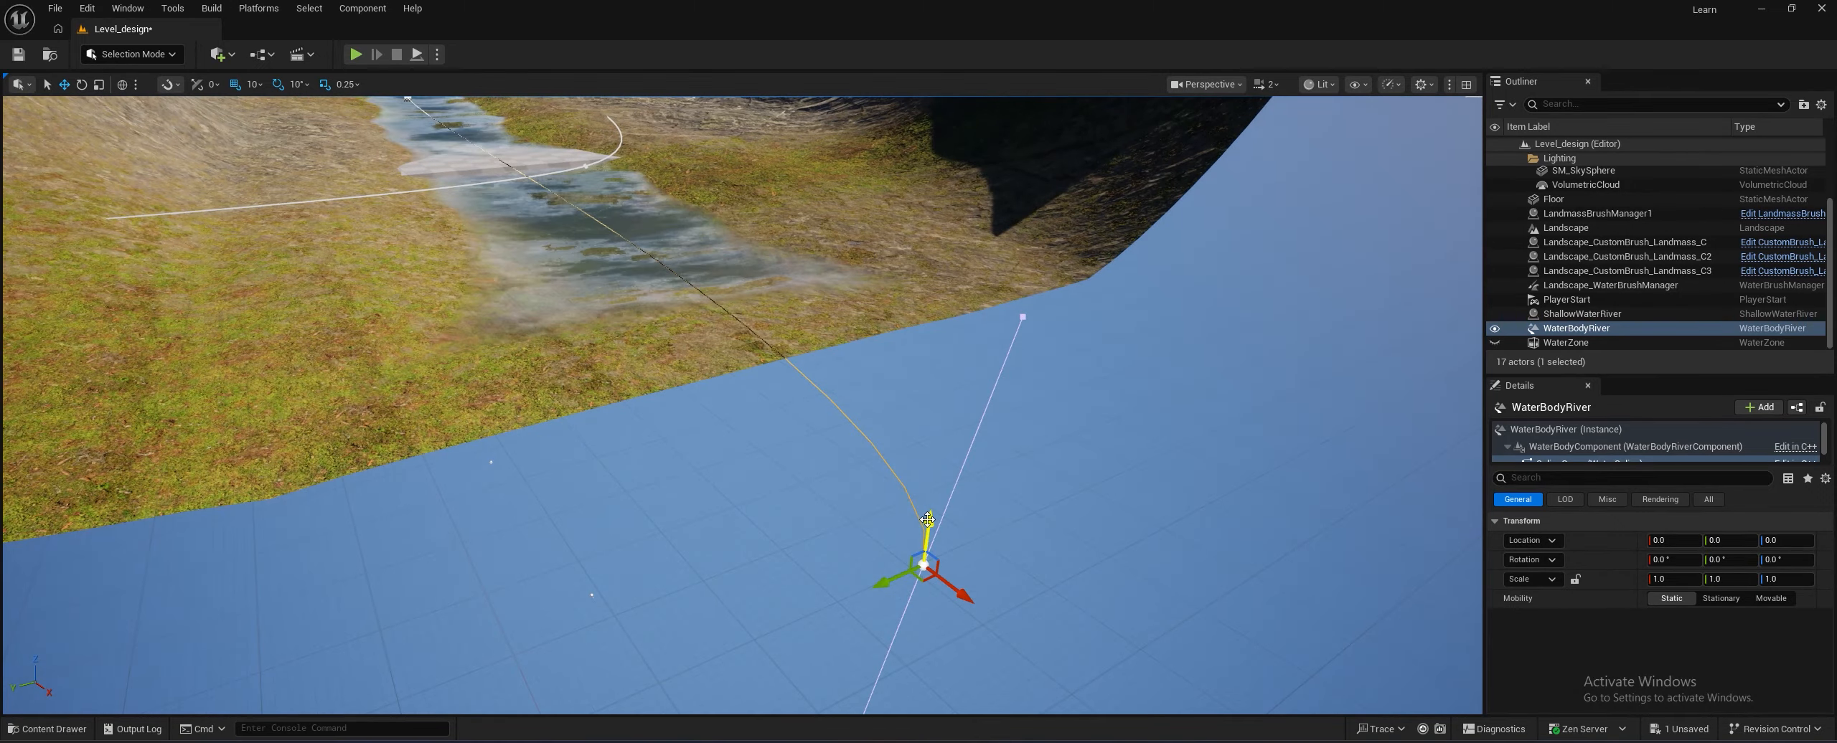
{"action": "left_click_drag", "start_coordinate": [930, 524], "coordinate": [936, 470]}
{"action": "right_click_drag", "start_coordinate": [936, 470], "coordinate": [897, 419]}
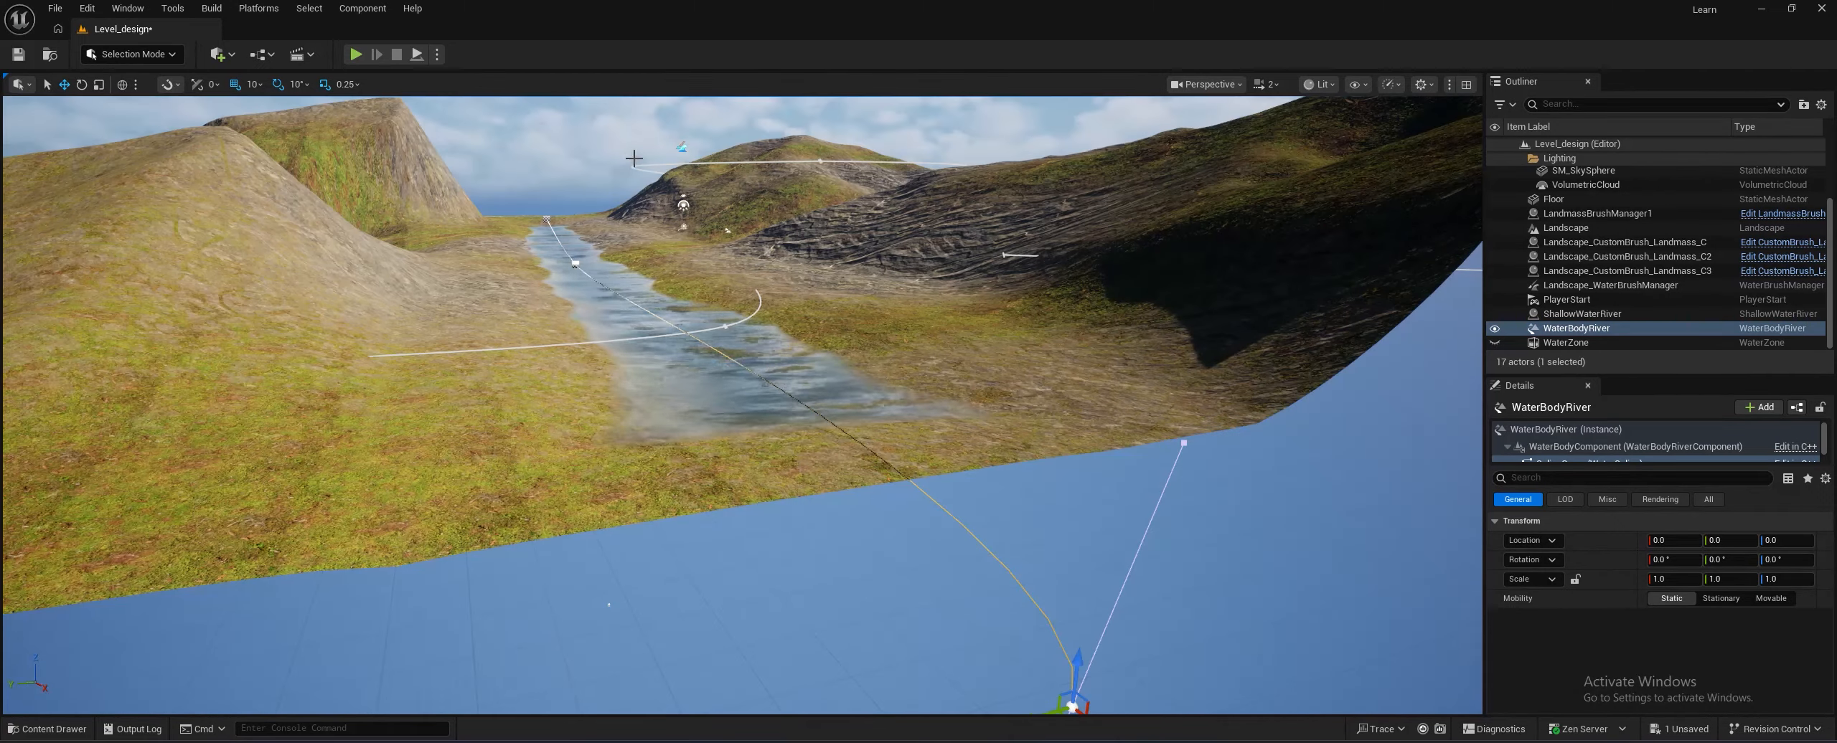
Examine the river channel up close along its upstream and middle stretches
{"action": "left_click", "coordinate": [631, 156]}
{"action": "key", "text": "w"}
{"action": "right_click_drag", "start_coordinate": [695, 276], "coordinate": [832, 351]}
{"action": "key", "text": "s"}
{"action": "key", "text": "w"}
{"action": "key", "text": "w"}
{"action": "key", "text": "s"}
{"action": "key", "text": "w"}
{"action": "key", "text": "s"}
Select the WaterBodyRiver and shift the spline point in its middle stretch sideways within the valley
{"action": "scroll", "coordinate": [1610, 287], "scroll_direction": "down", "scroll_amount": 2}
{"action": "scroll", "coordinate": [1610, 286], "scroll_direction": "down", "scroll_amount": 1}
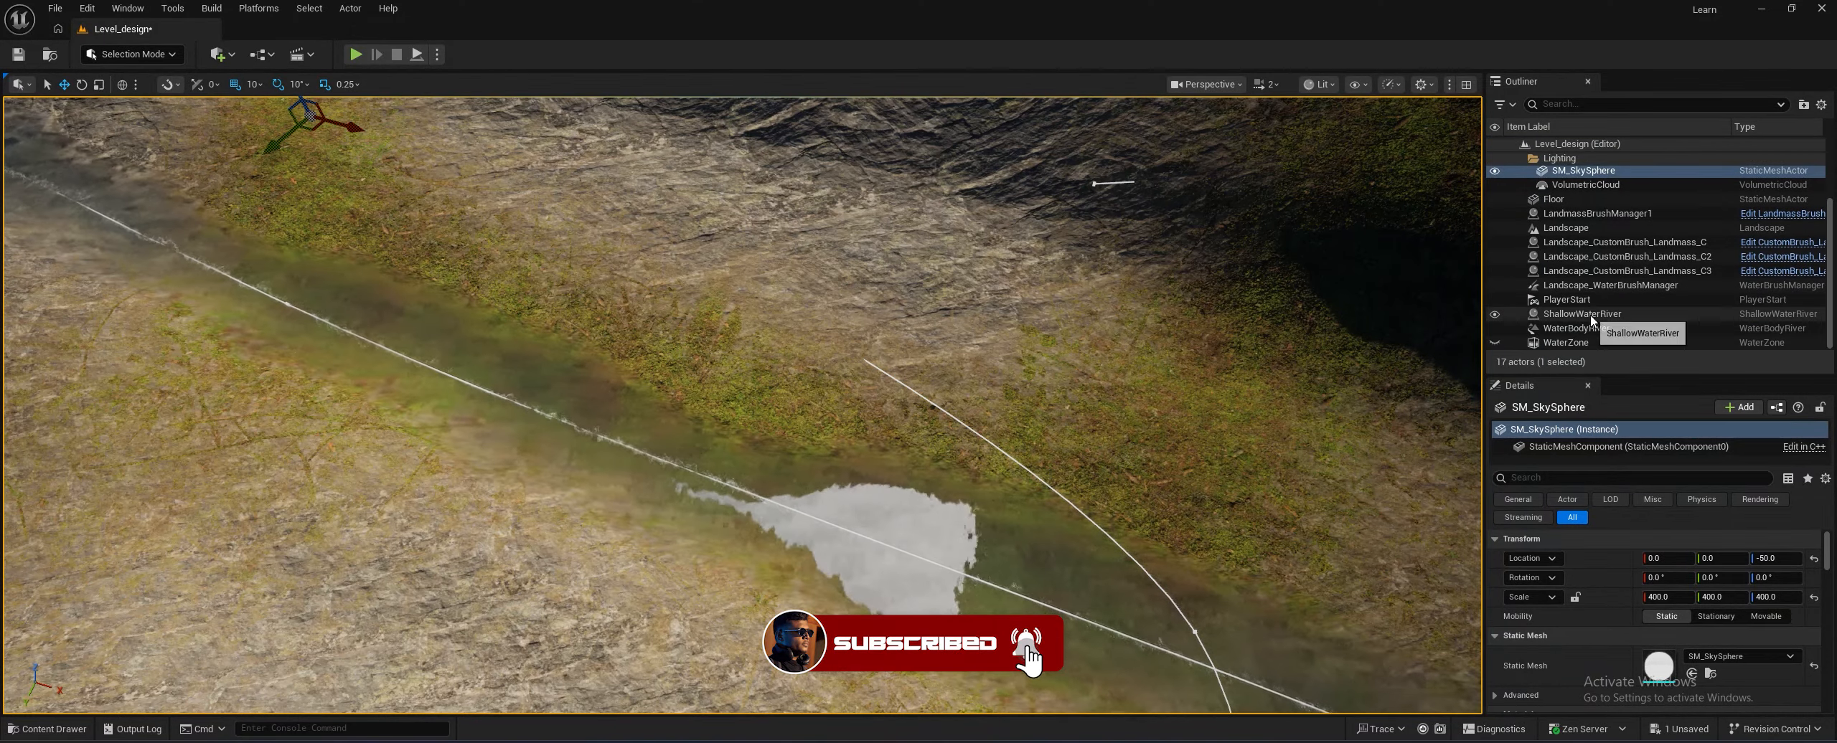
{"action": "left_click", "coordinate": [1579, 328]}
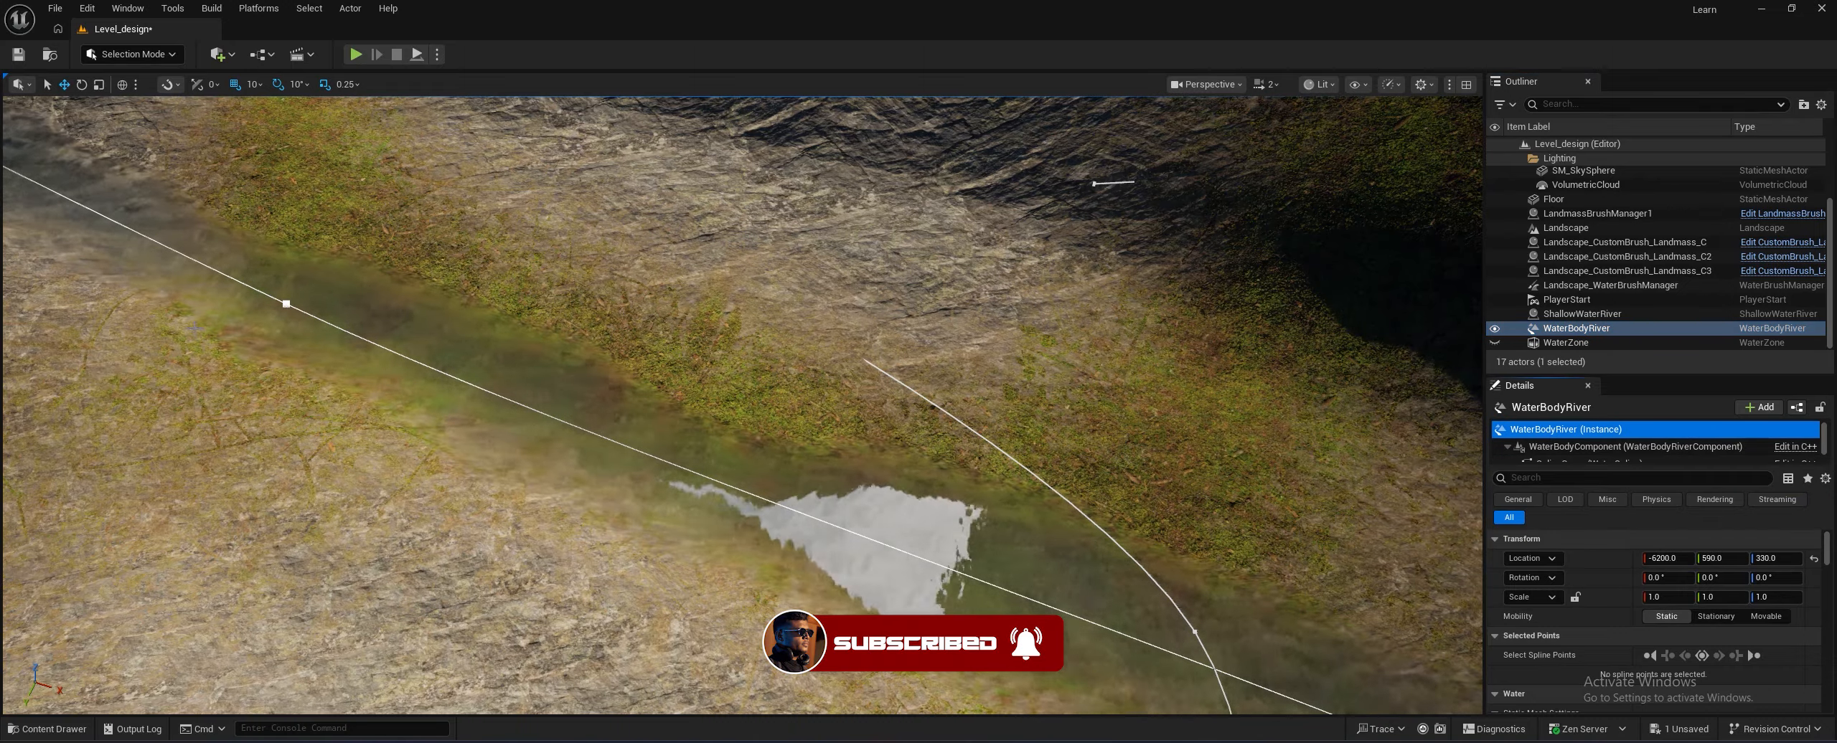
{"action": "left_click", "coordinate": [1569, 446]}
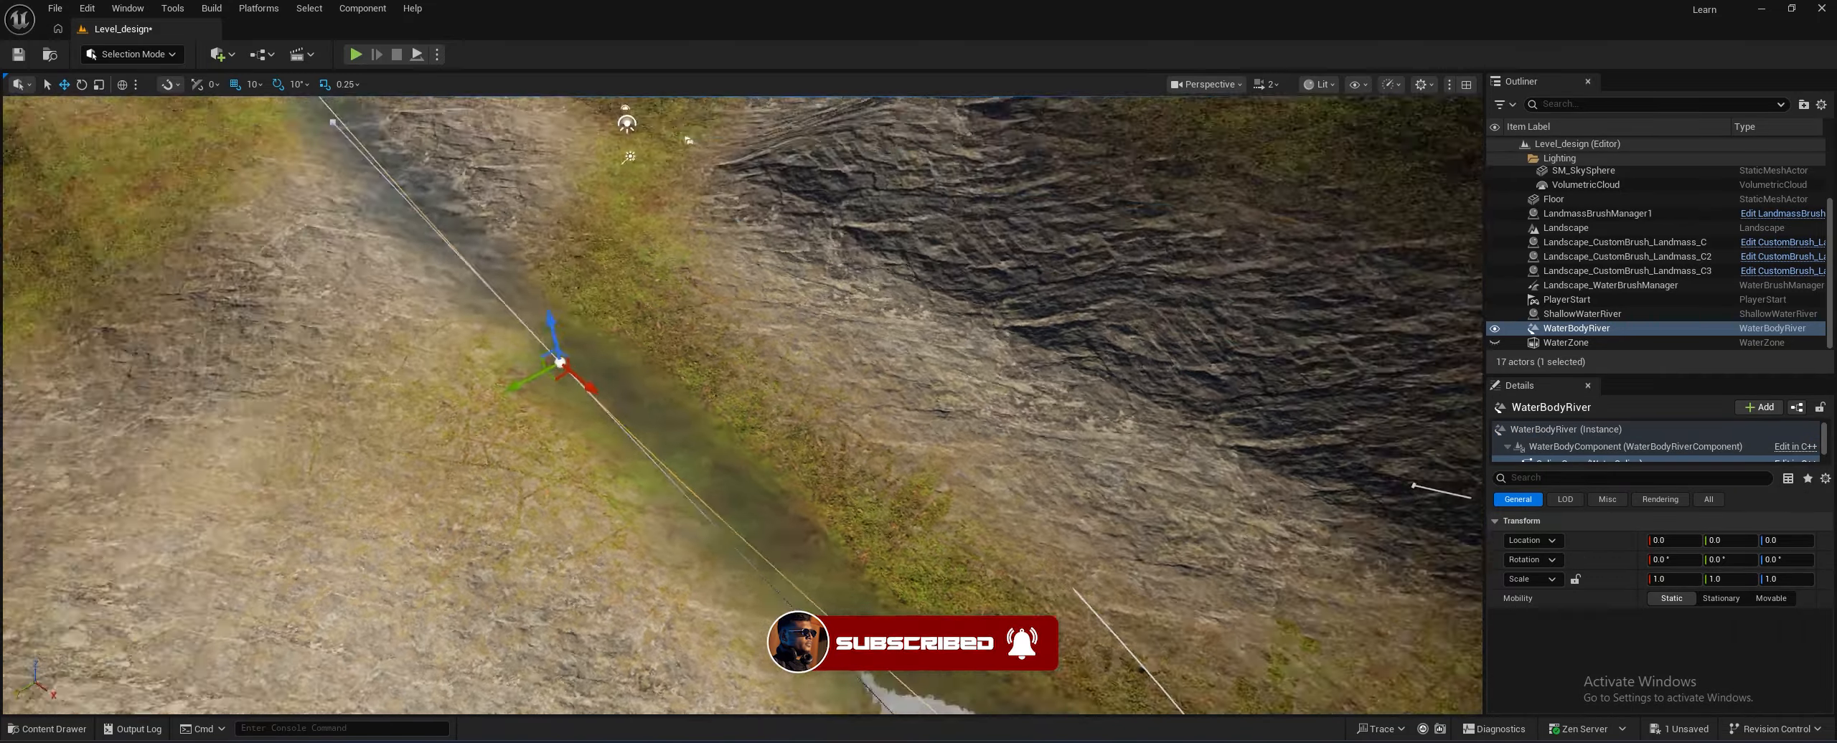
{"action": "right_click_drag", "start_coordinate": [782, 460], "coordinate": [717, 398]}
{"action": "key", "text": "s"}
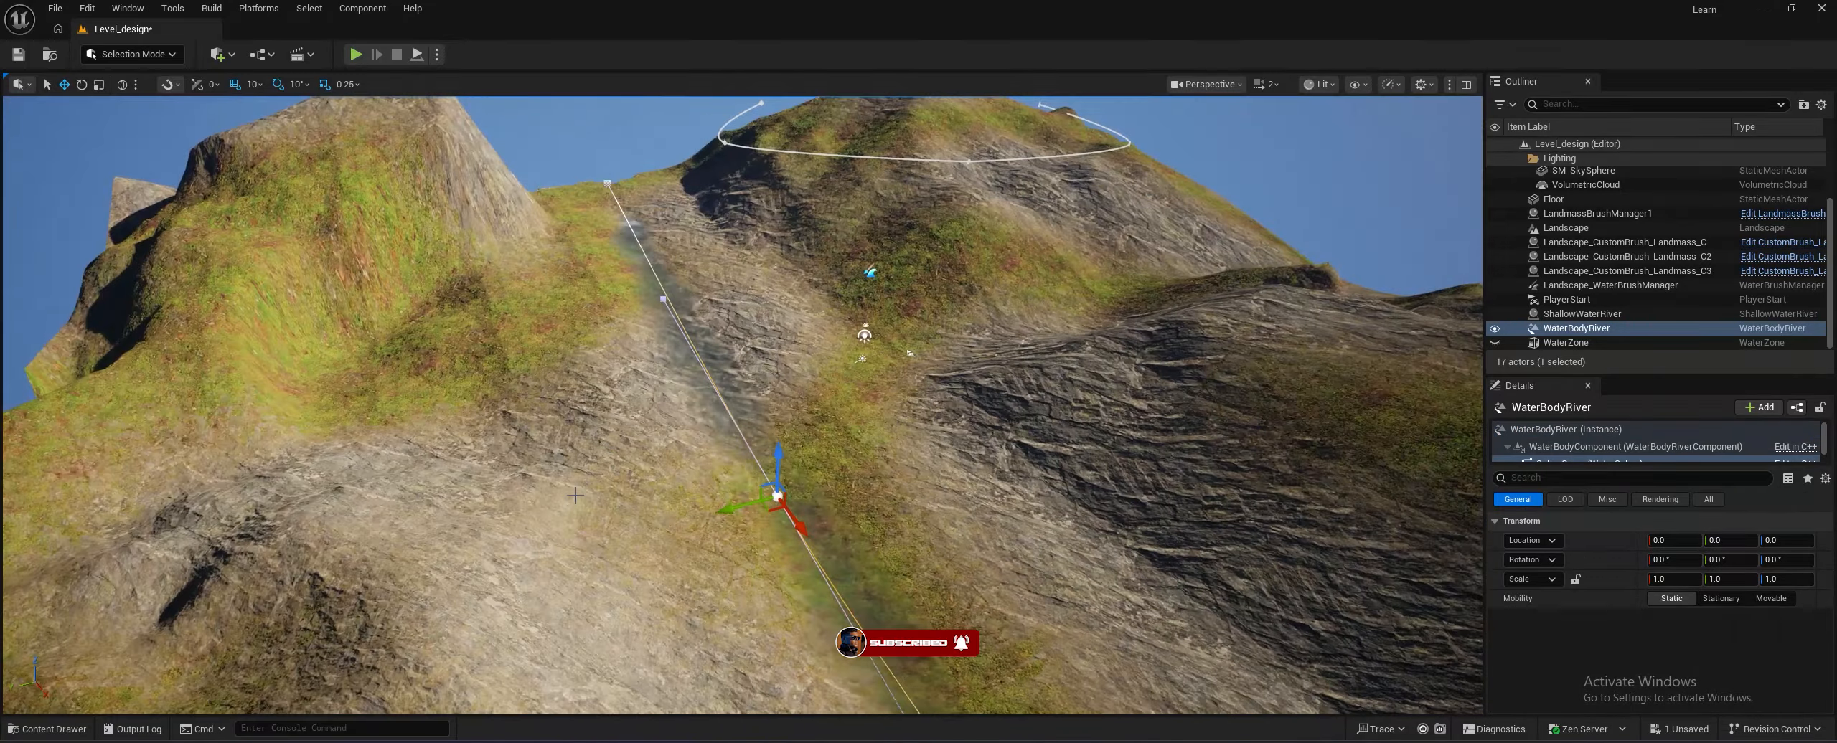
{"action": "left_click_drag", "start_coordinate": [762, 490], "coordinate": [729, 507]}
{"action": "right_click_drag", "start_coordinate": [729, 507], "coordinate": [832, 452]}
{"action": "mouse_move", "coordinate": [839, 433]}
{"action": "left_mouse_down"}
{"action": "mouse_move", "coordinate": [841, 455]}
{"action": "mouse_move", "coordinate": [841, 432]}
{"action": "left_mouse_up"}
{"action": "right_click_drag", "start_coordinate": [840, 432], "coordinate": [915, 434]}
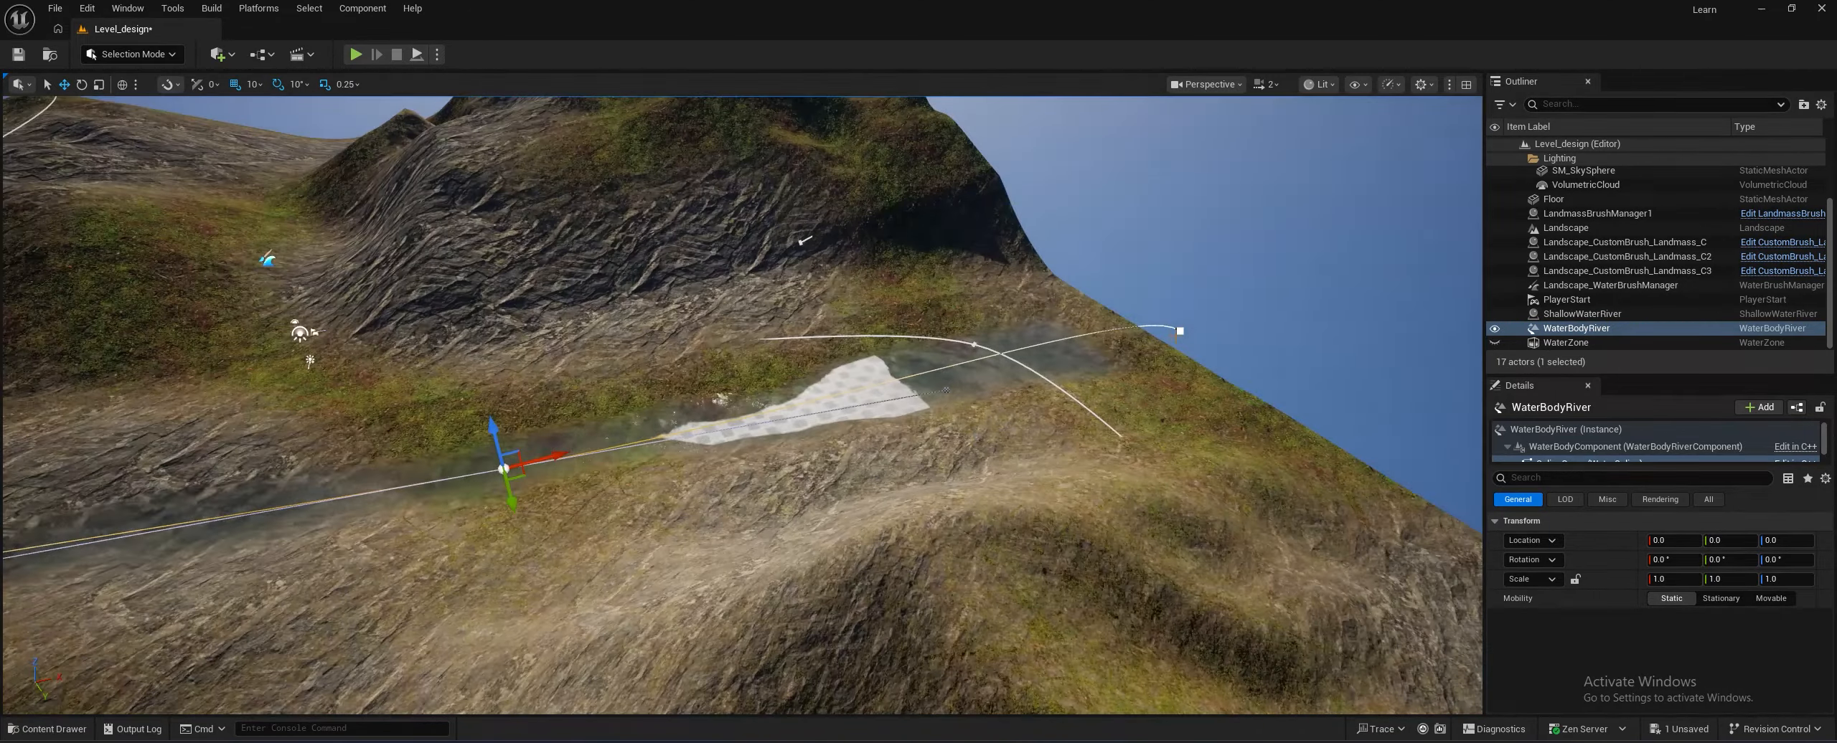
Pick the river's last spline point and inspect the flowing water surface from close to the bank
{"action": "left_click", "coordinate": [1181, 330]}
{"action": "left_click", "coordinate": [1191, 236]}
{"action": "right_click_drag", "start_coordinate": [1191, 236], "coordinate": [1033, 309]}
{"action": "right_click_drag", "start_coordinate": [742, 405], "coordinate": [703, 405]}
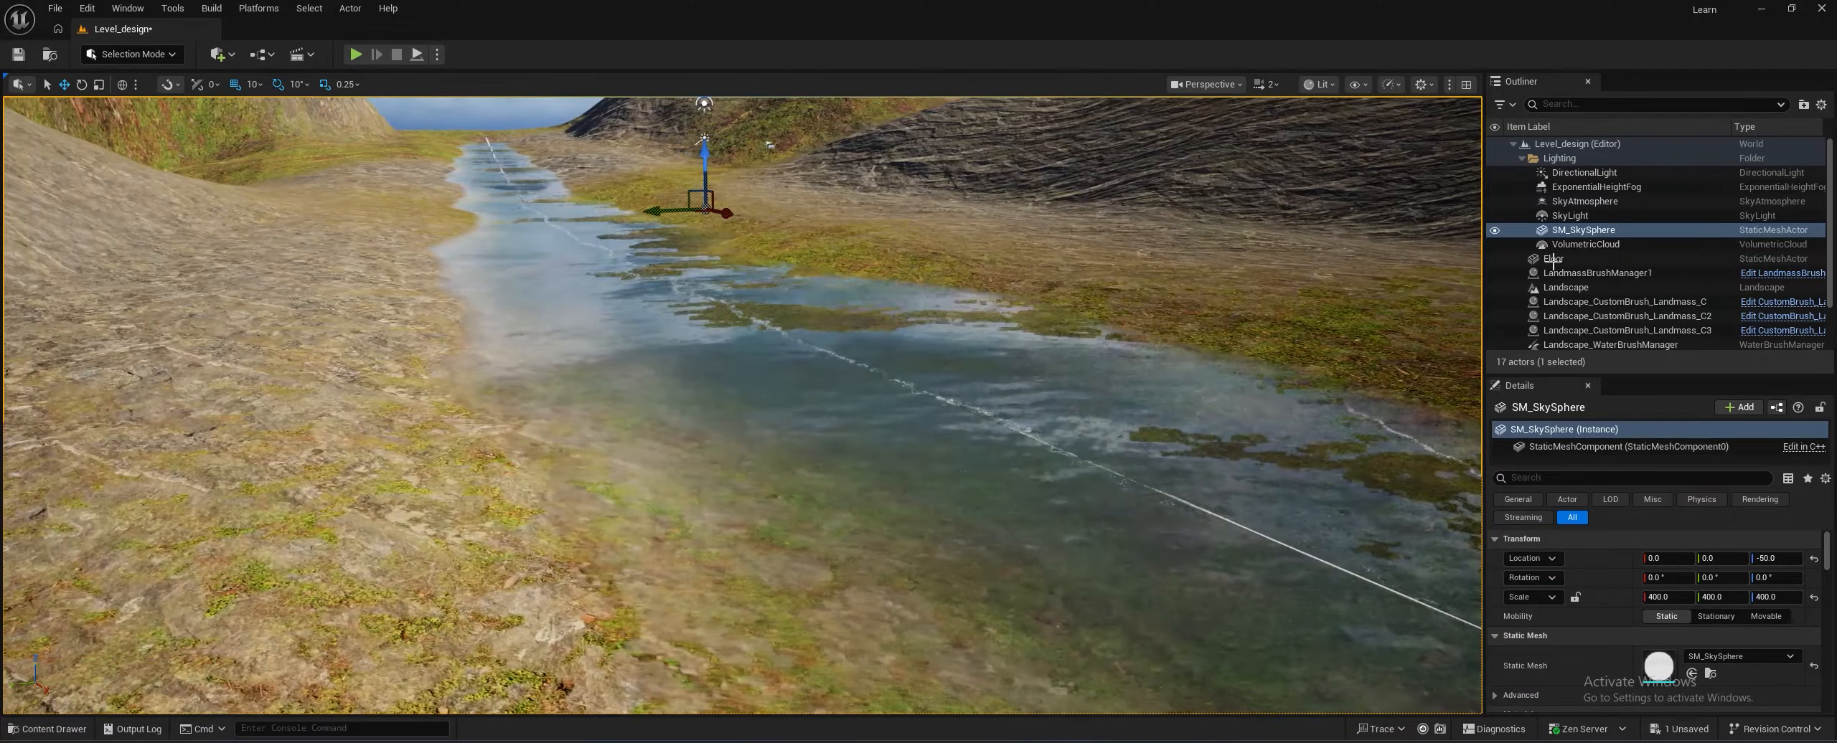
Select the ShallowWaterRiver, enlarge its property area and examine its Simulation settings
{"action": "scroll", "coordinate": [1597, 287], "scroll_direction": "down", "scroll_amount": 2}
{"action": "scroll", "coordinate": [1596, 315], "scroll_direction": "down", "scroll_amount": 1}
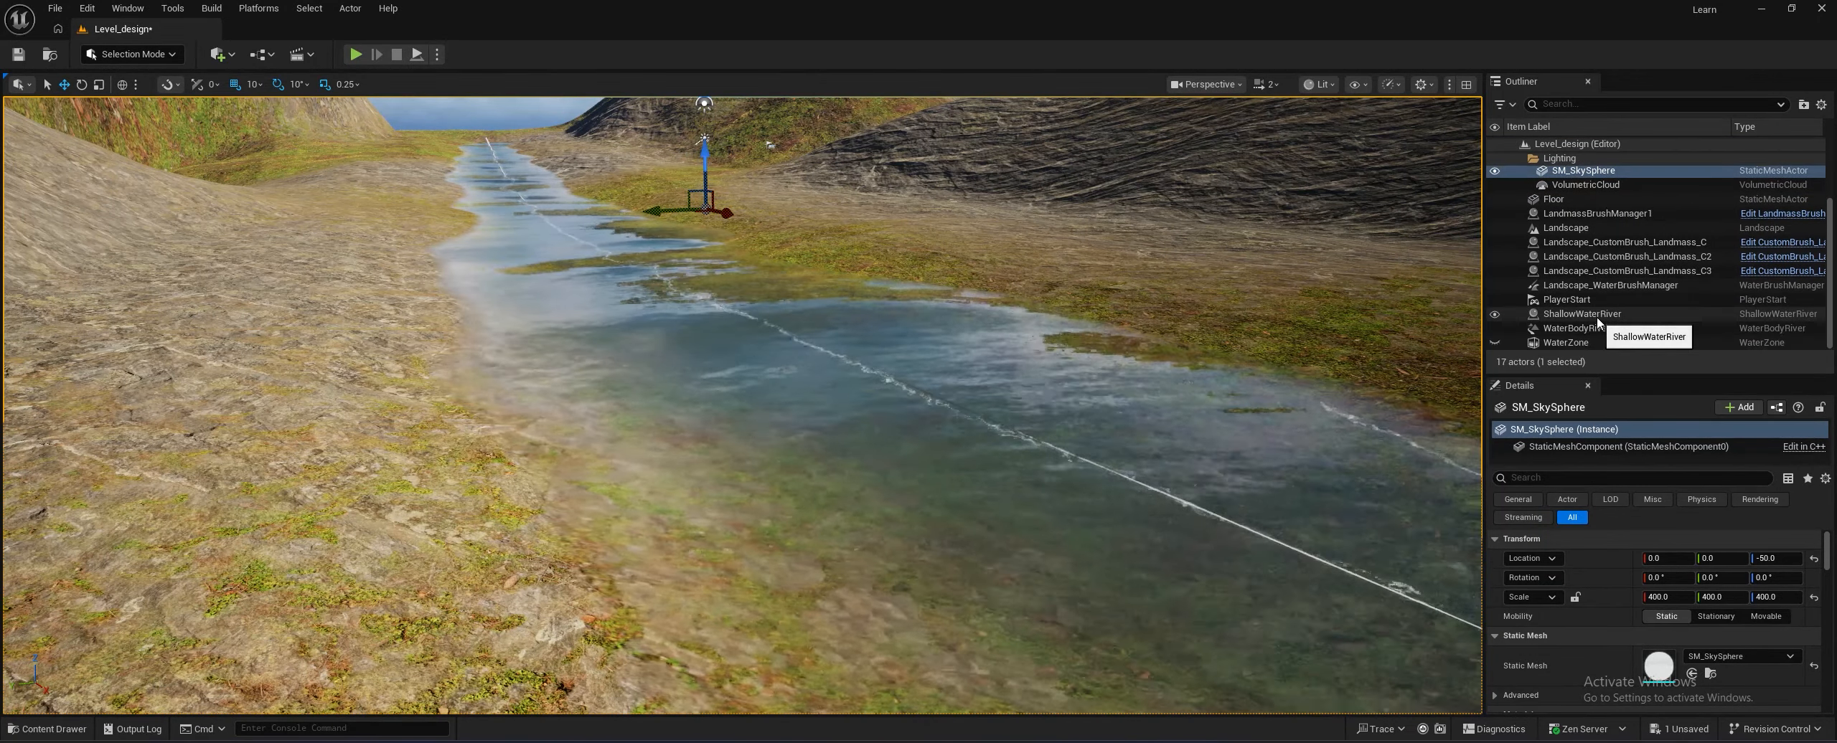
{"action": "left_click", "coordinate": [1596, 316]}
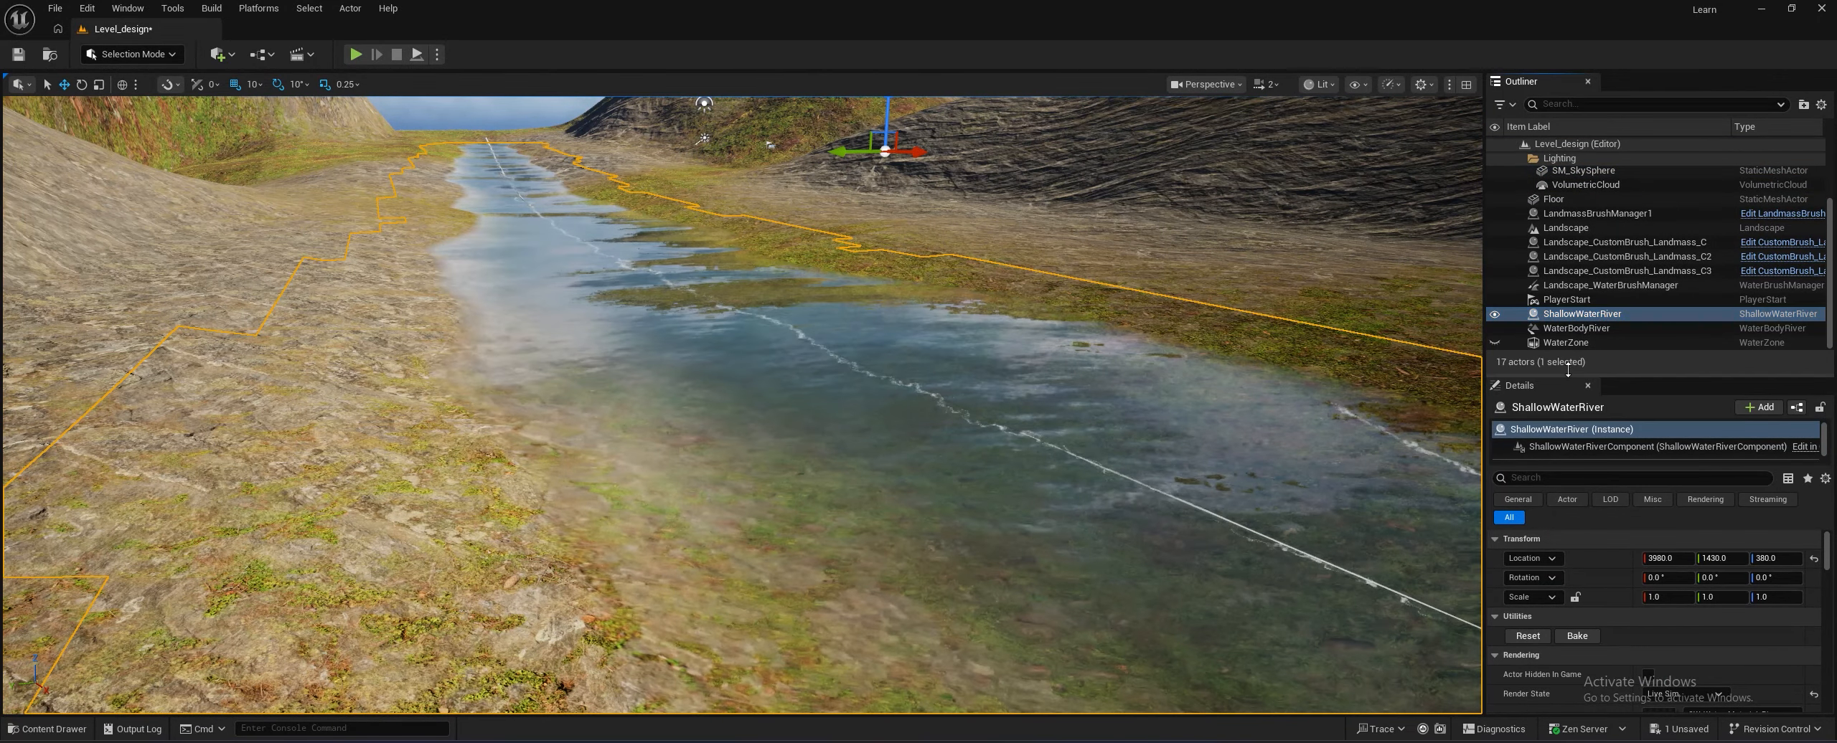
{"action": "left_click_drag", "start_coordinate": [1569, 373], "coordinate": [1613, 188]}
{"action": "scroll", "coordinate": [1577, 567], "scroll_direction": "down", "scroll_amount": 6}
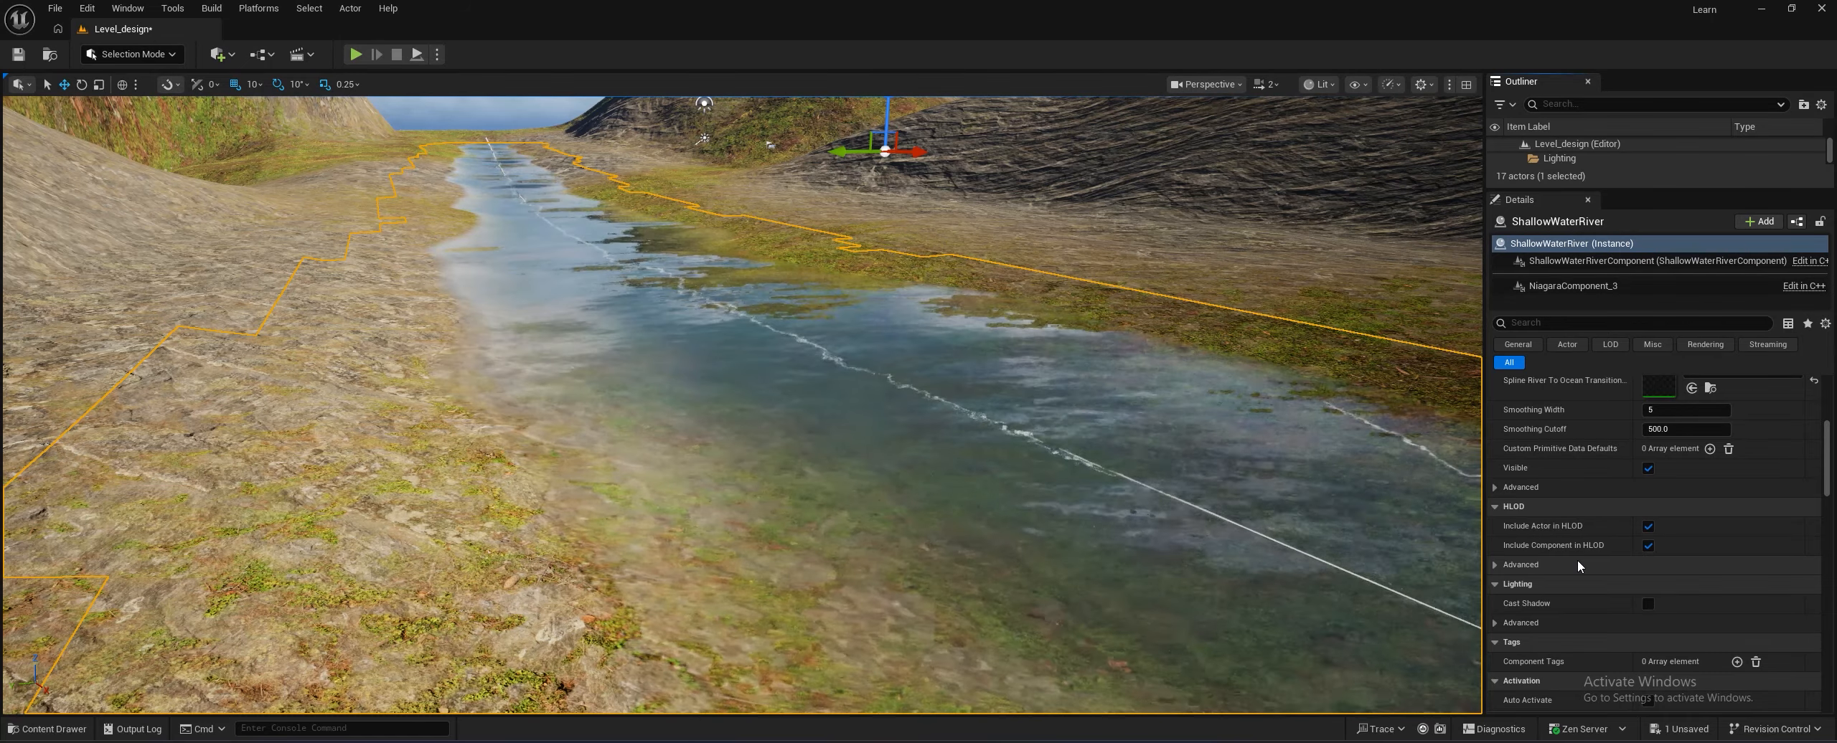
{"action": "scroll", "coordinate": [1577, 560], "scroll_direction": "down", "scroll_amount": 3}
{"action": "scroll", "coordinate": [1575, 560], "scroll_direction": "down", "scroll_amount": 4}
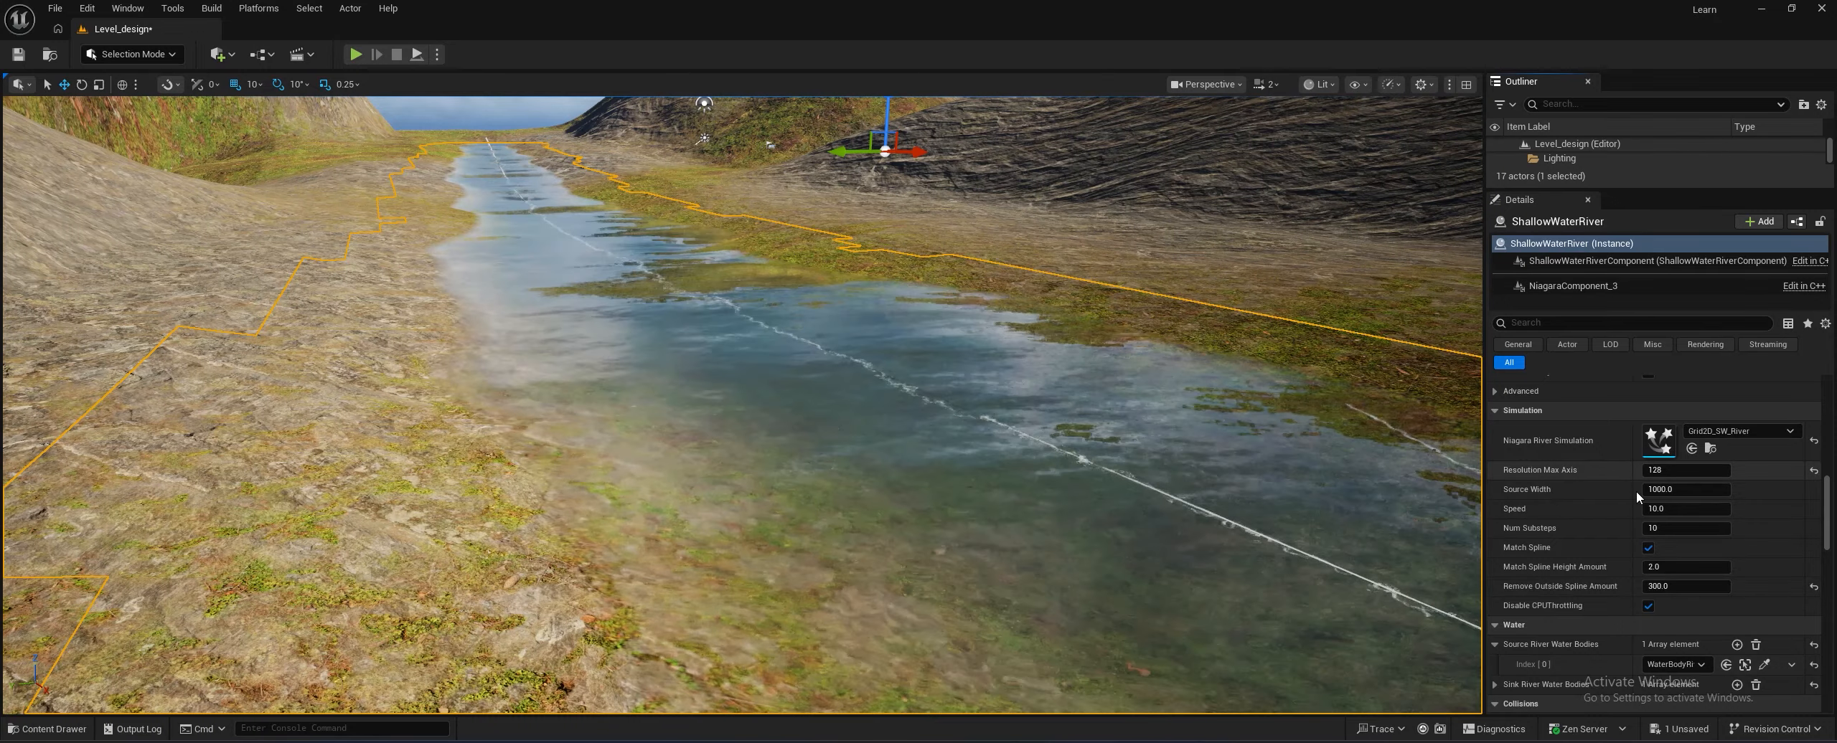
{"action": "scroll", "coordinate": [1640, 490], "scroll_direction": "down", "scroll_amount": 1}
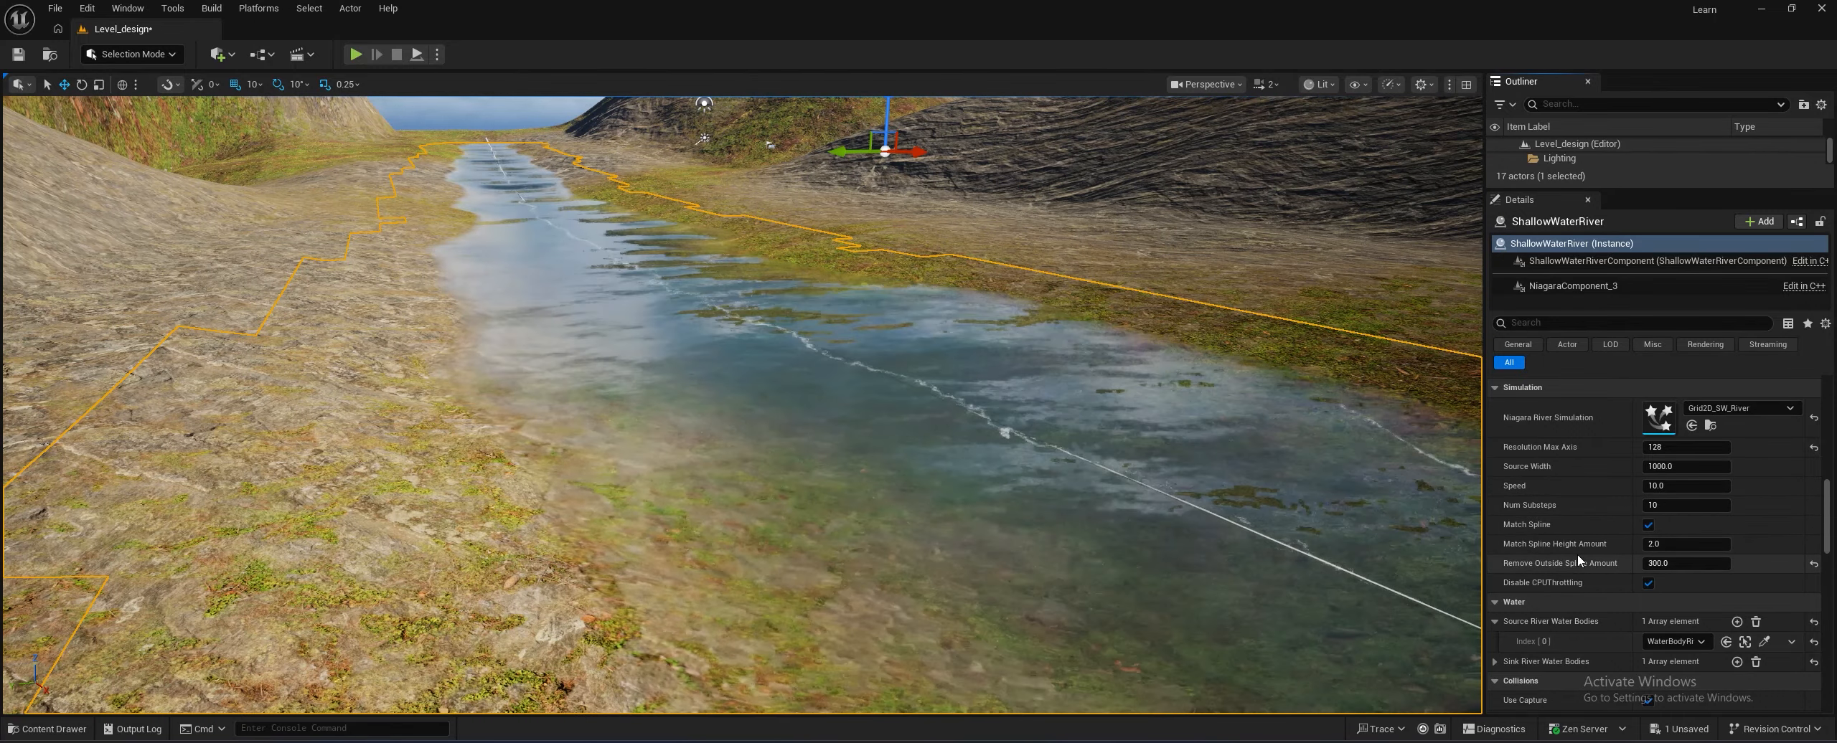
Look through the ShallowWaterRiver's Water, Collisions and remaining settings down to Data Layers
{"action": "scroll", "coordinate": [1590, 582], "scroll_direction": "down", "scroll_amount": 2}
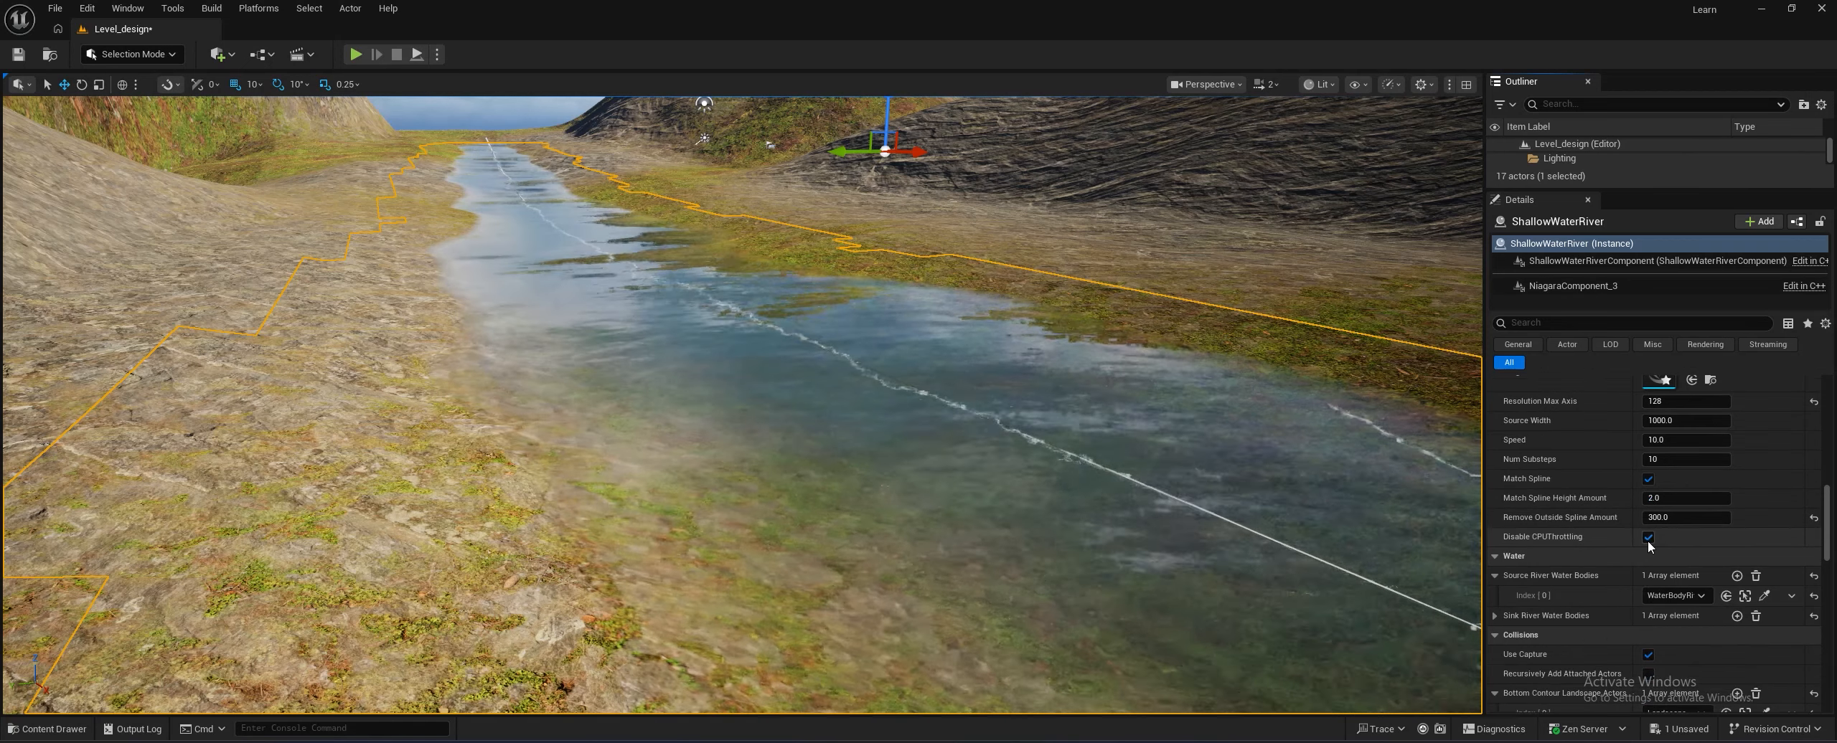
{"action": "scroll", "coordinate": [1558, 560], "scroll_direction": "down", "scroll_amount": 2}
{"action": "scroll", "coordinate": [1559, 560], "scroll_direction": "down", "scroll_amount": 2}
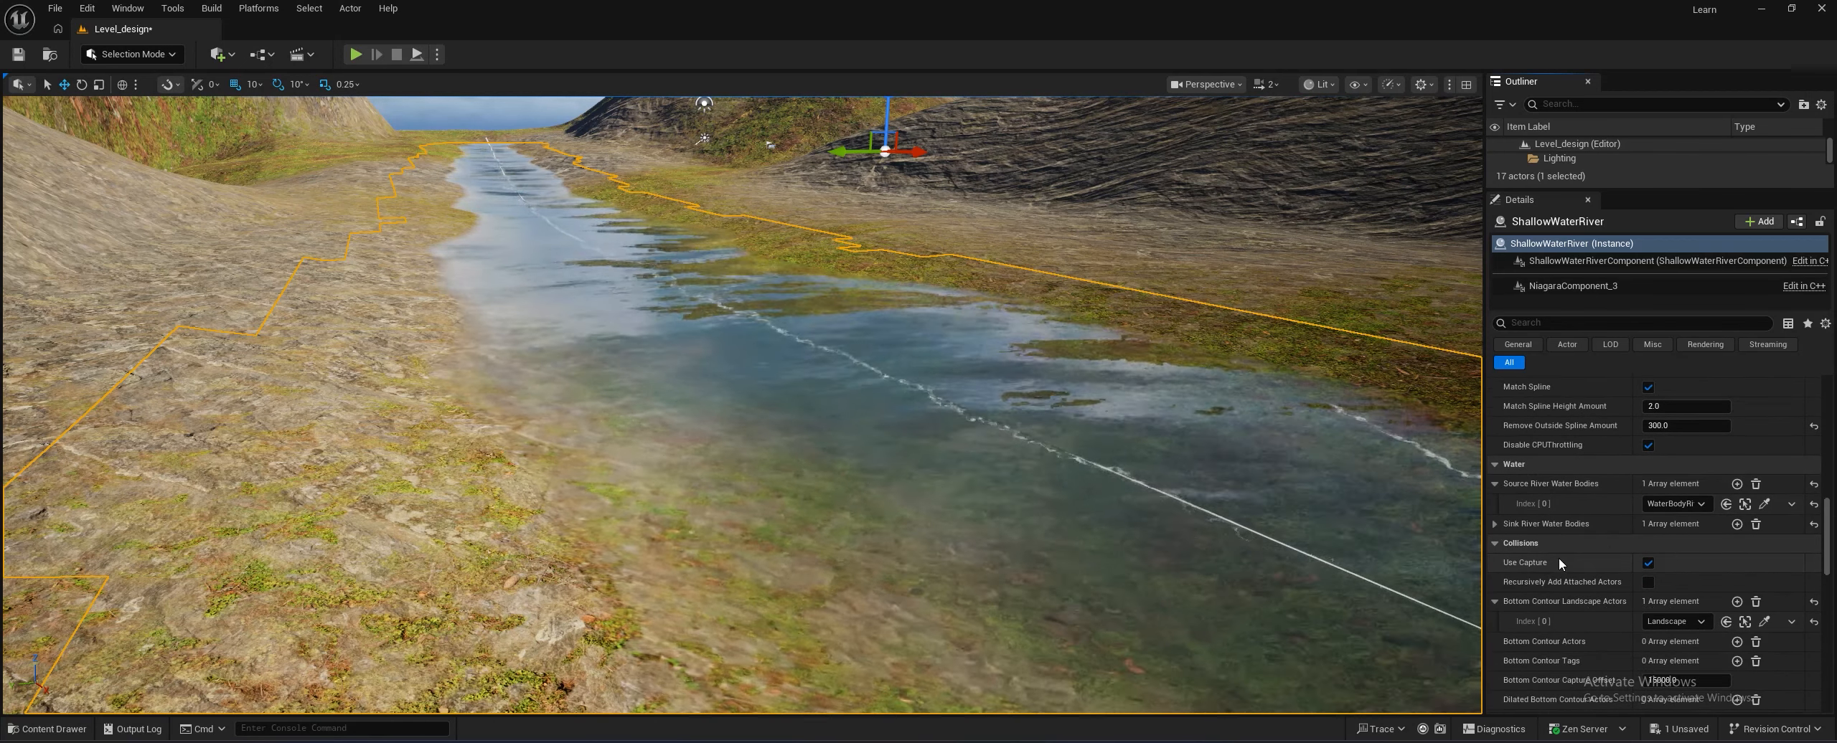
{"action": "scroll", "coordinate": [1558, 561], "scroll_direction": "down", "scroll_amount": 9}
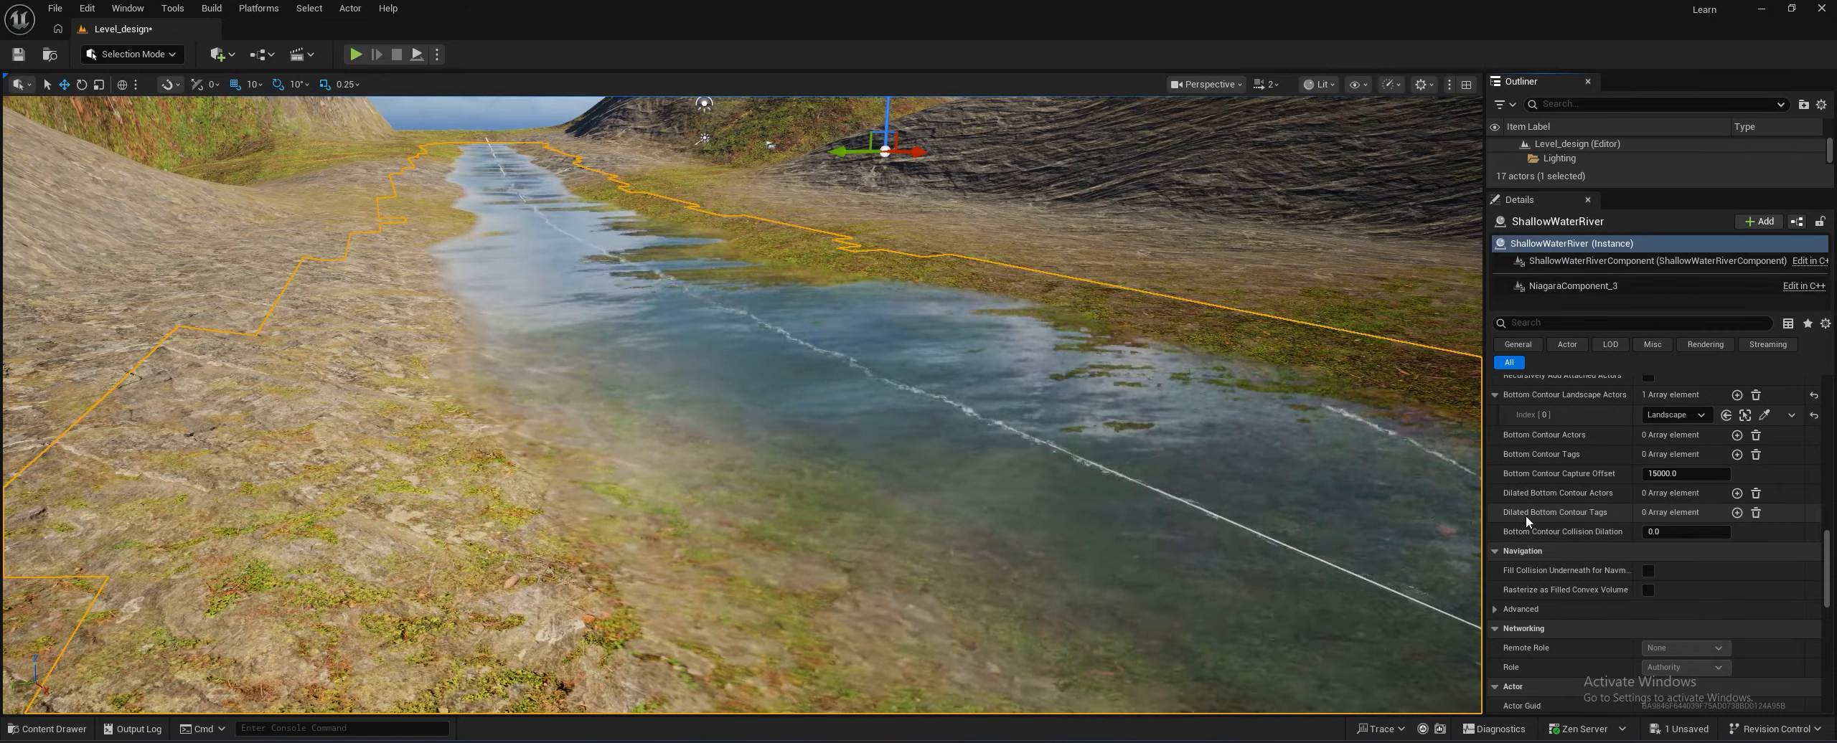
{"action": "scroll", "coordinate": [1525, 515], "scroll_direction": "down", "scroll_amount": 15}
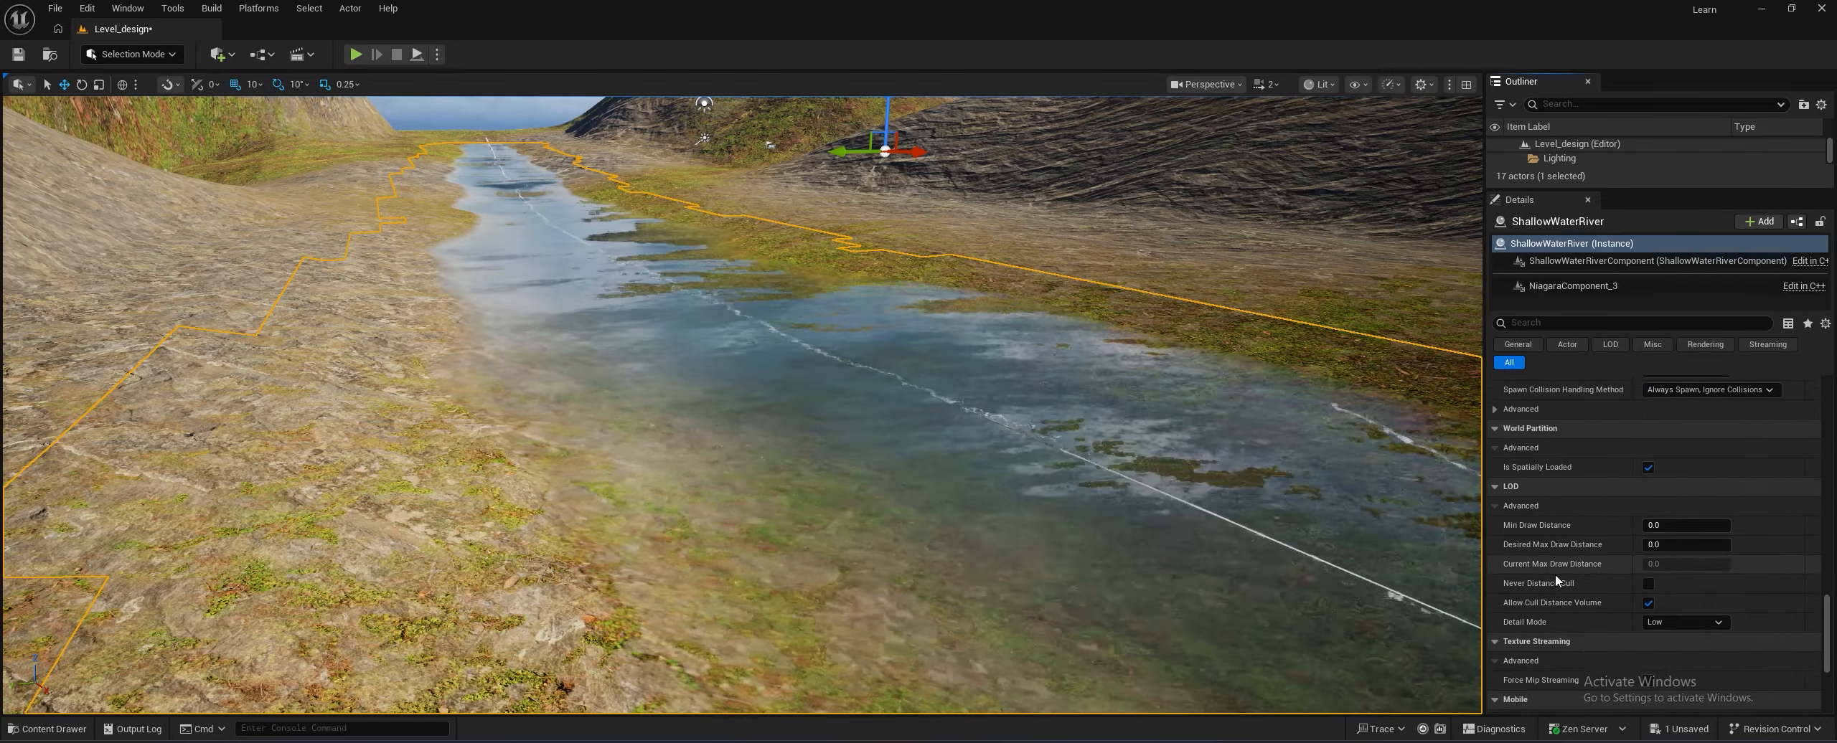
{"action": "scroll", "coordinate": [1556, 576], "scroll_direction": "down", "scroll_amount": 12}
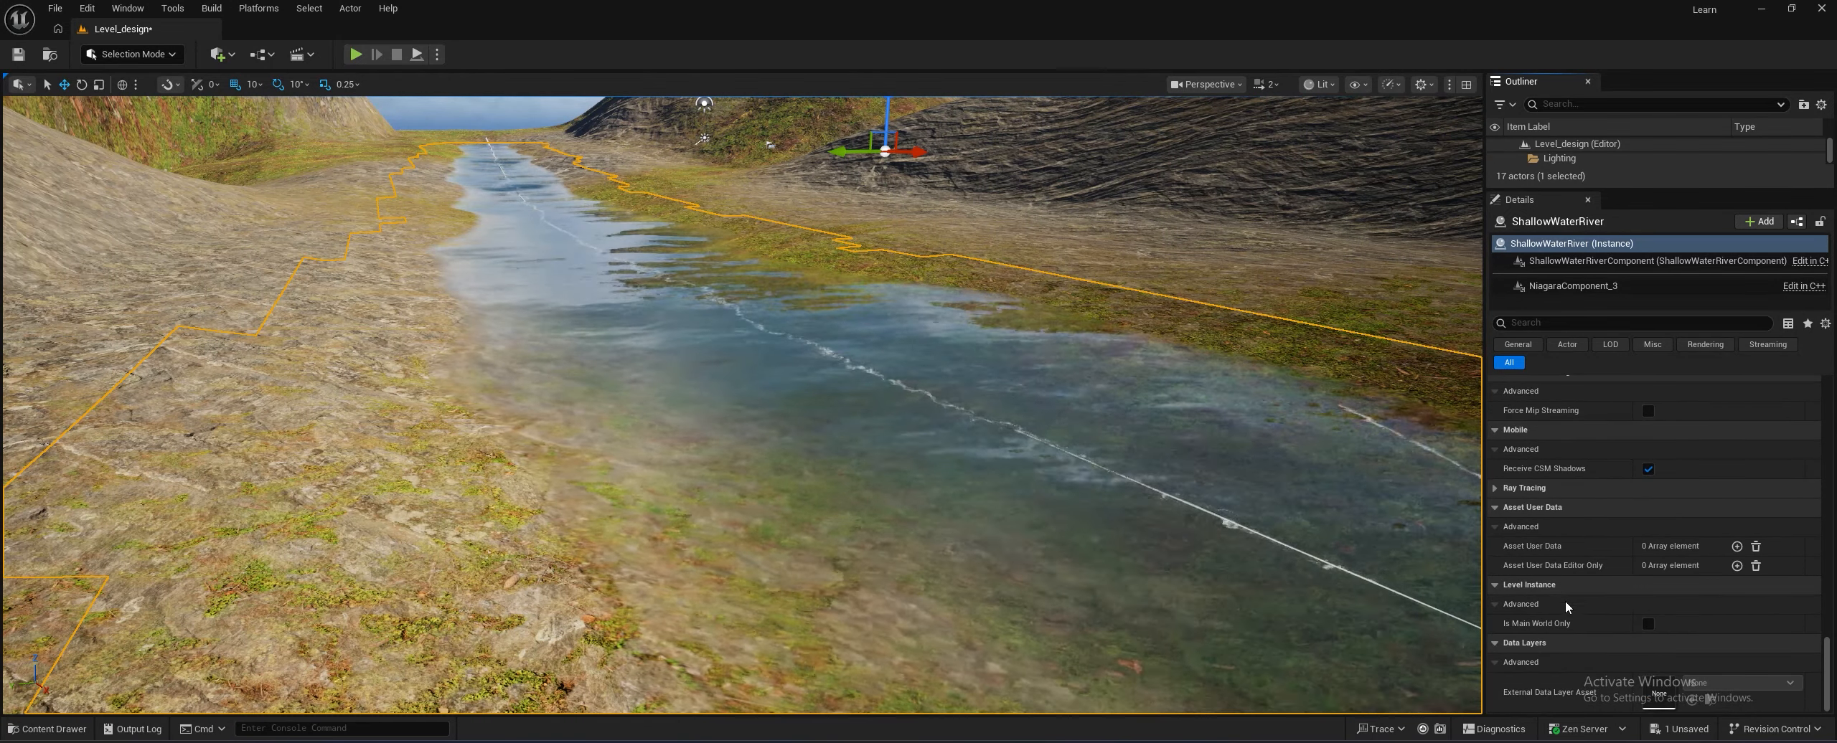
Open the Baked Sim Material SW_Water_Material_River in its editor, place it beside the river view and browse its parameter groups
{"action": "left_click_drag", "start_coordinate": [1828, 660], "coordinate": [1828, 396]}
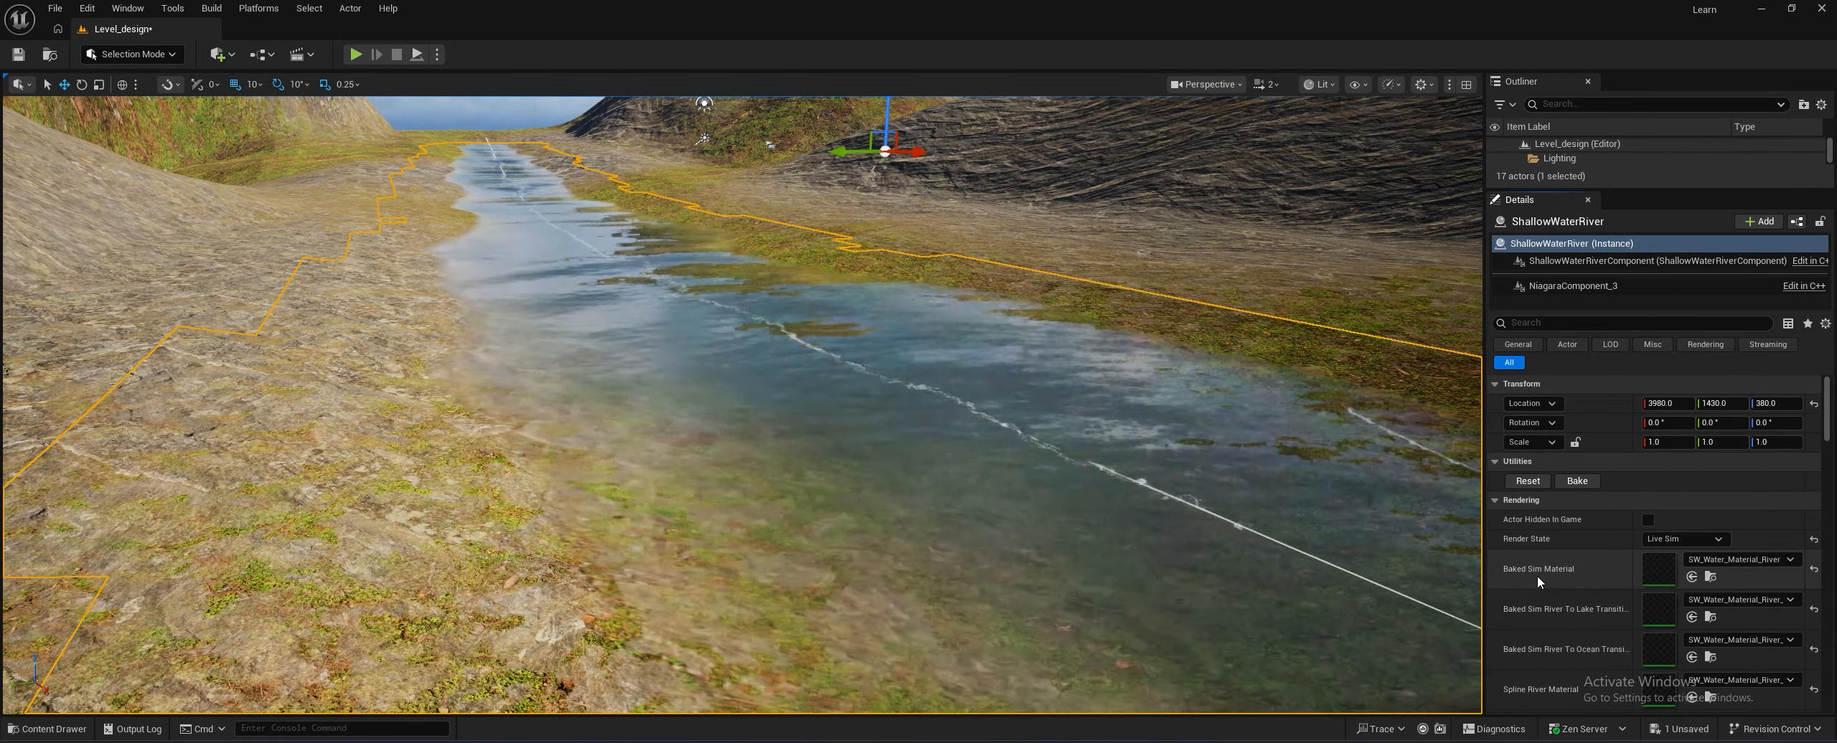
{"action": "double_click", "coordinate": [1651, 571]}
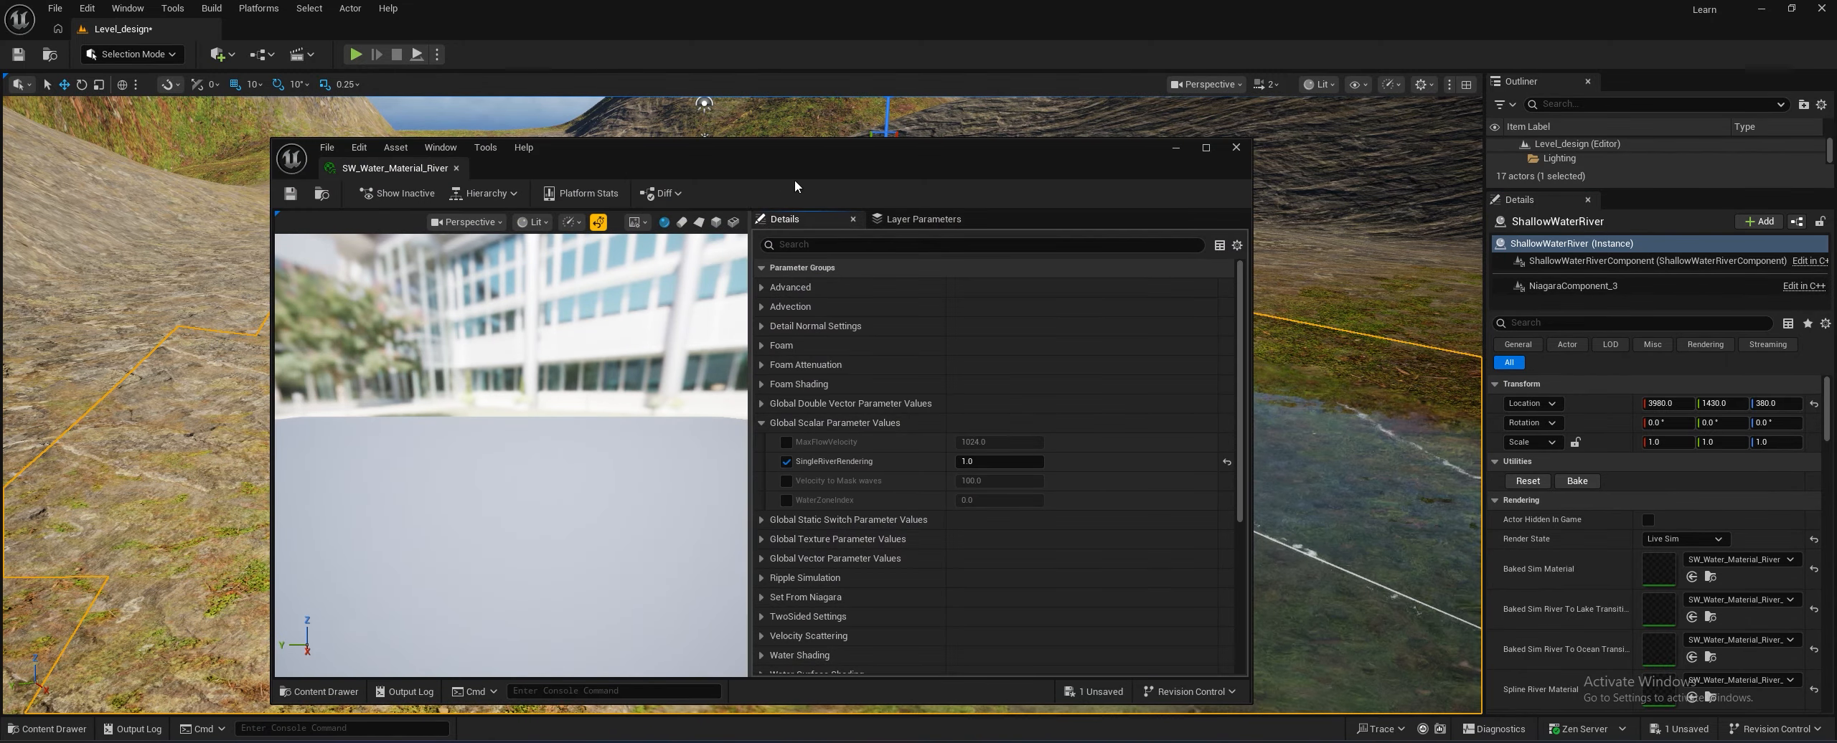
{"action": "left_click_drag", "start_coordinate": [795, 187], "coordinate": [1335, 179]}
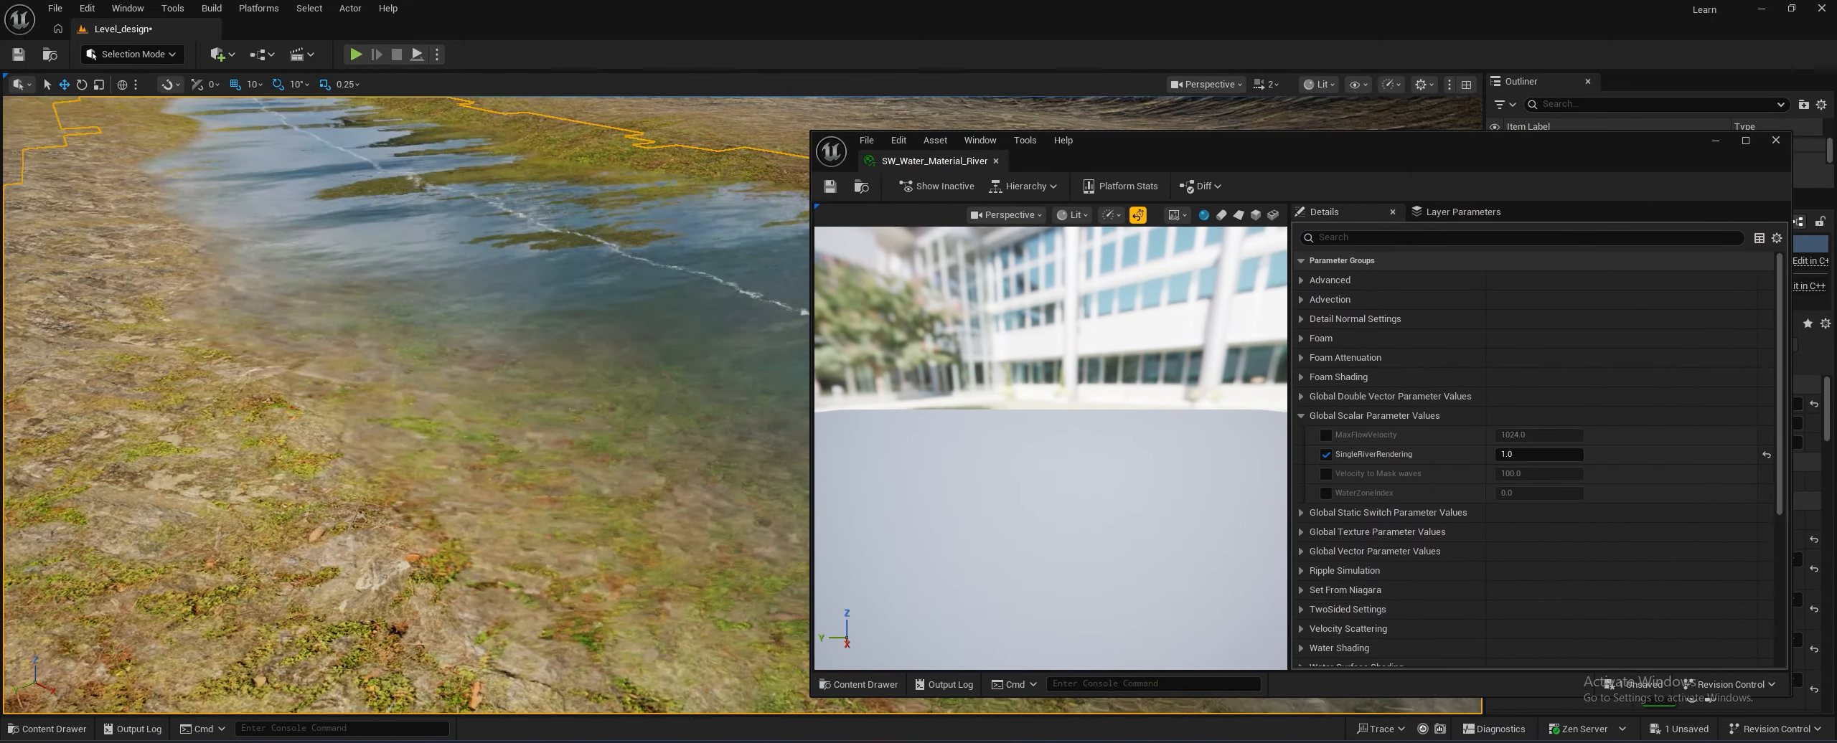
{"action": "key", "text": "s"}
{"action": "right_click_drag", "start_coordinate": [645, 373], "coordinate": [646, 373]}
{"action": "scroll", "coordinate": [1363, 440], "scroll_direction": "down", "scroll_amount": 5}
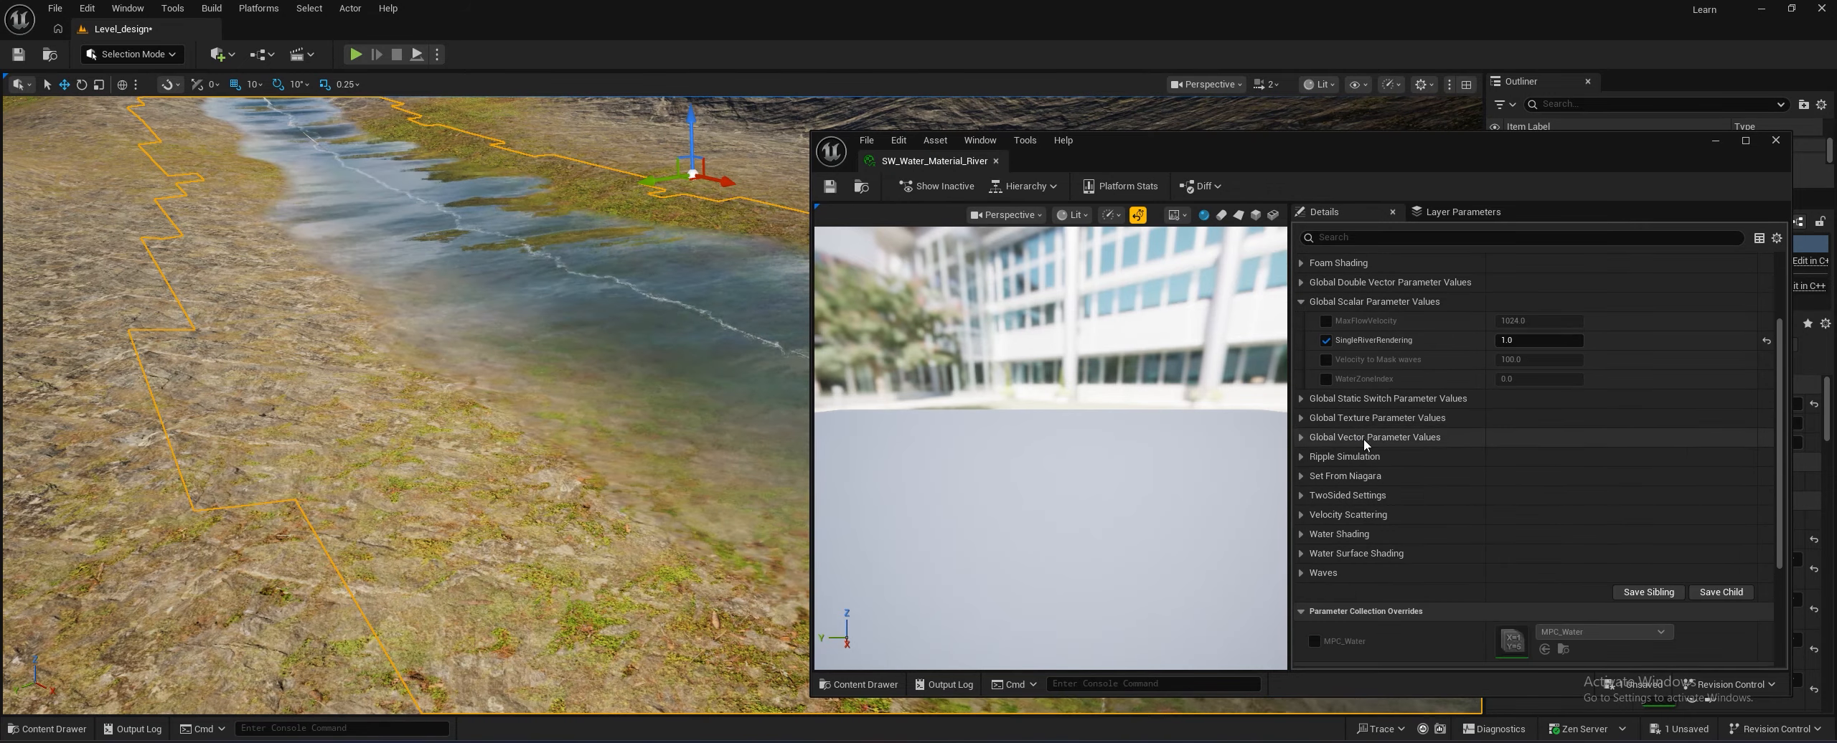
{"action": "scroll", "coordinate": [1384, 468], "scroll_direction": "down", "scroll_amount": 6}
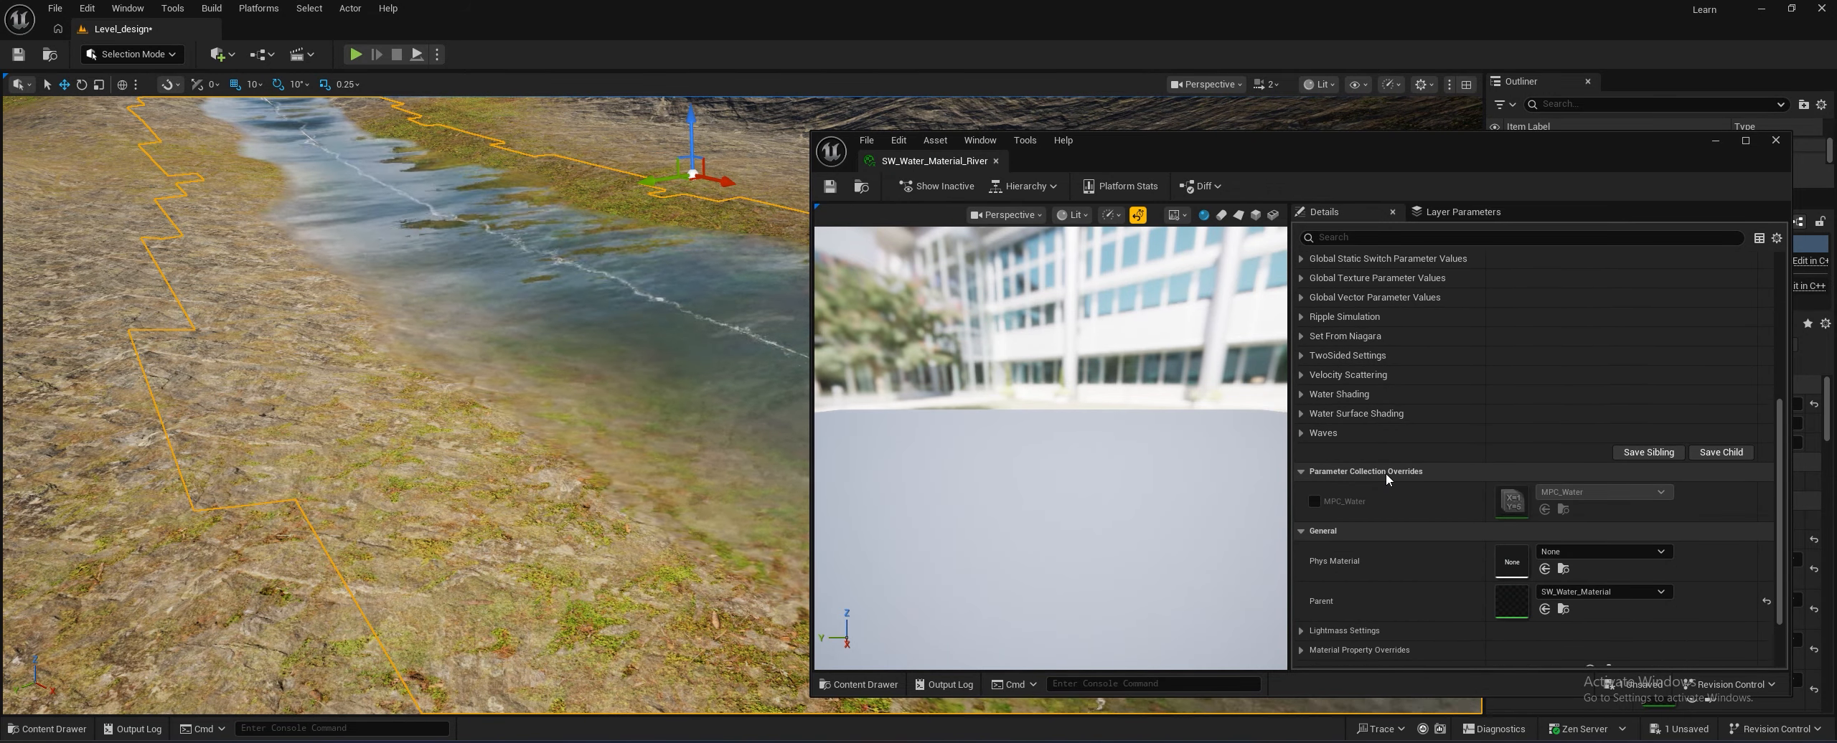
{"action": "scroll", "coordinate": [1386, 473], "scroll_direction": "up", "scroll_amount": 11}
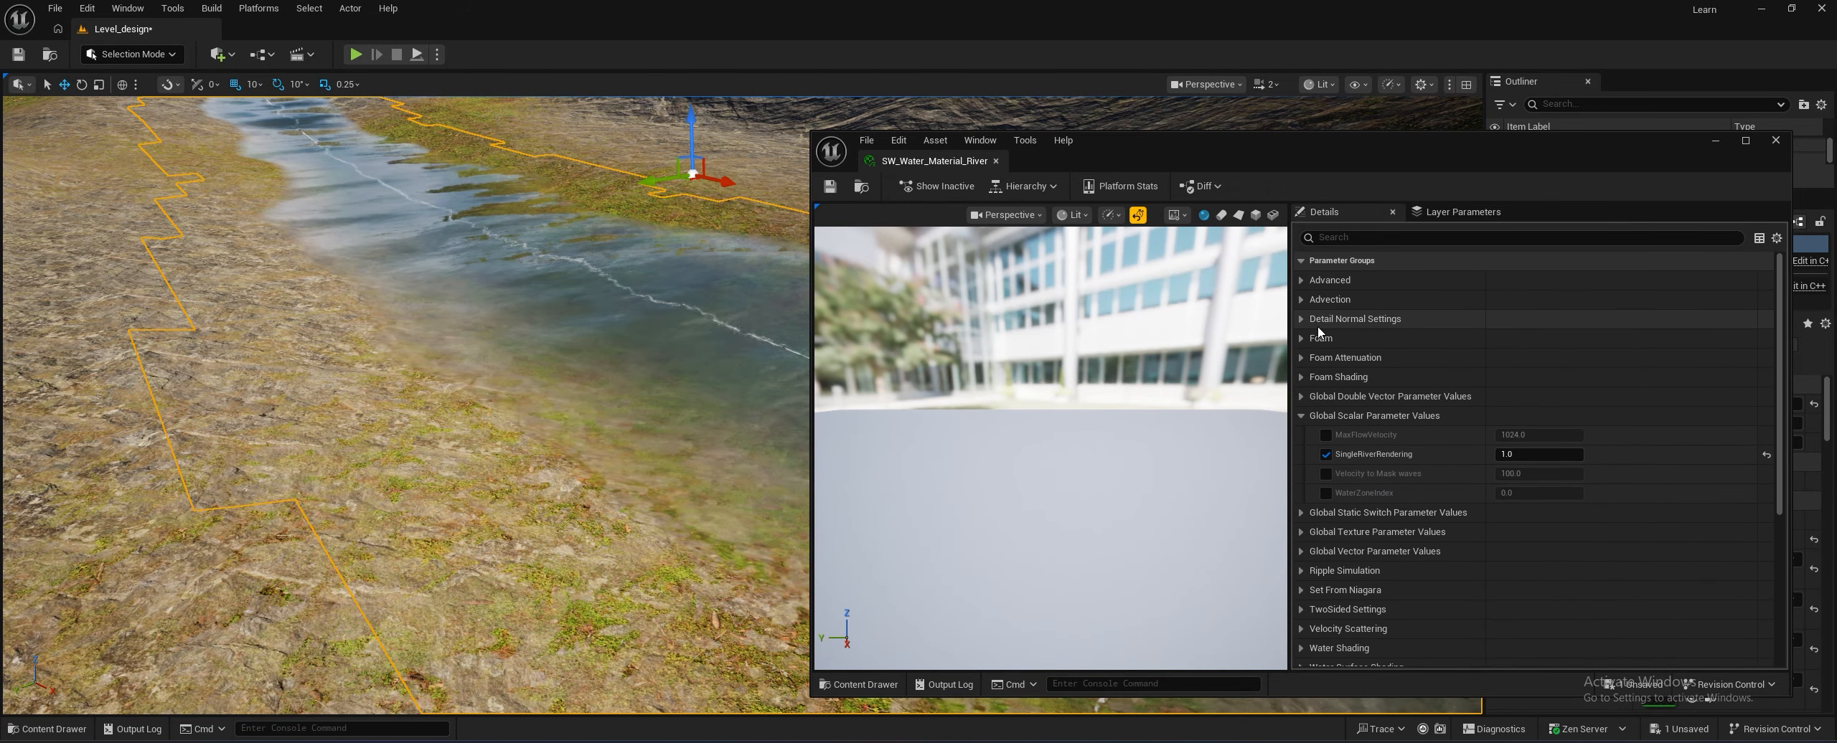
Set the Absorption color among the Global Vector Parameter Values to about R 4.003, G 4.948, B 4.853
{"action": "scroll", "coordinate": [1319, 331], "scroll_direction": "down", "scroll_amount": 3}
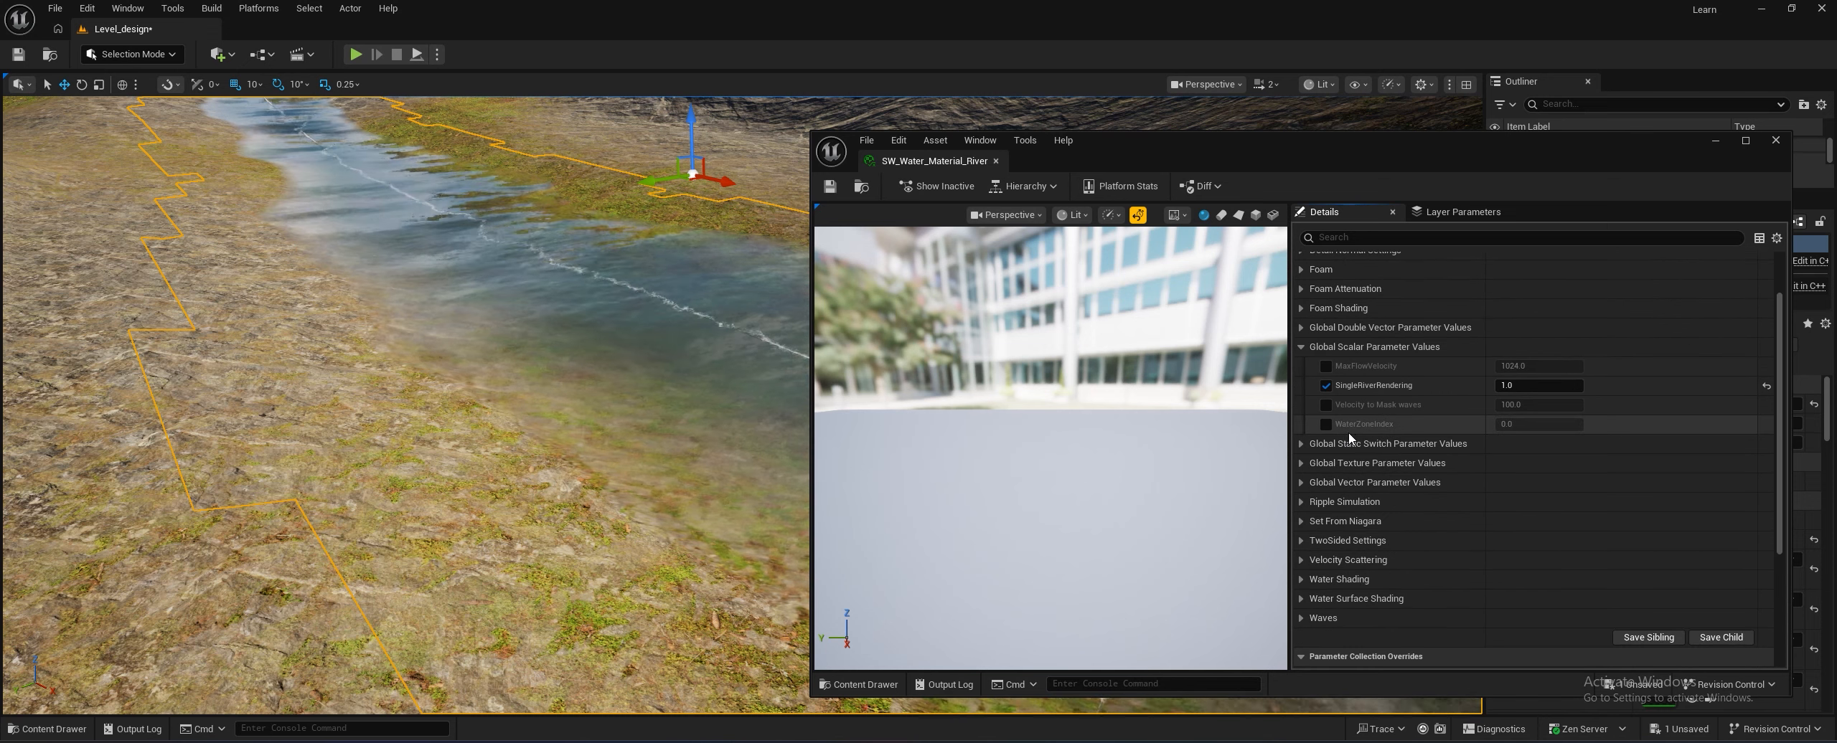
{"action": "scroll", "coordinate": [1355, 489], "scroll_direction": "down", "scroll_amount": 4}
{"action": "left_click", "coordinate": [1300, 391]}
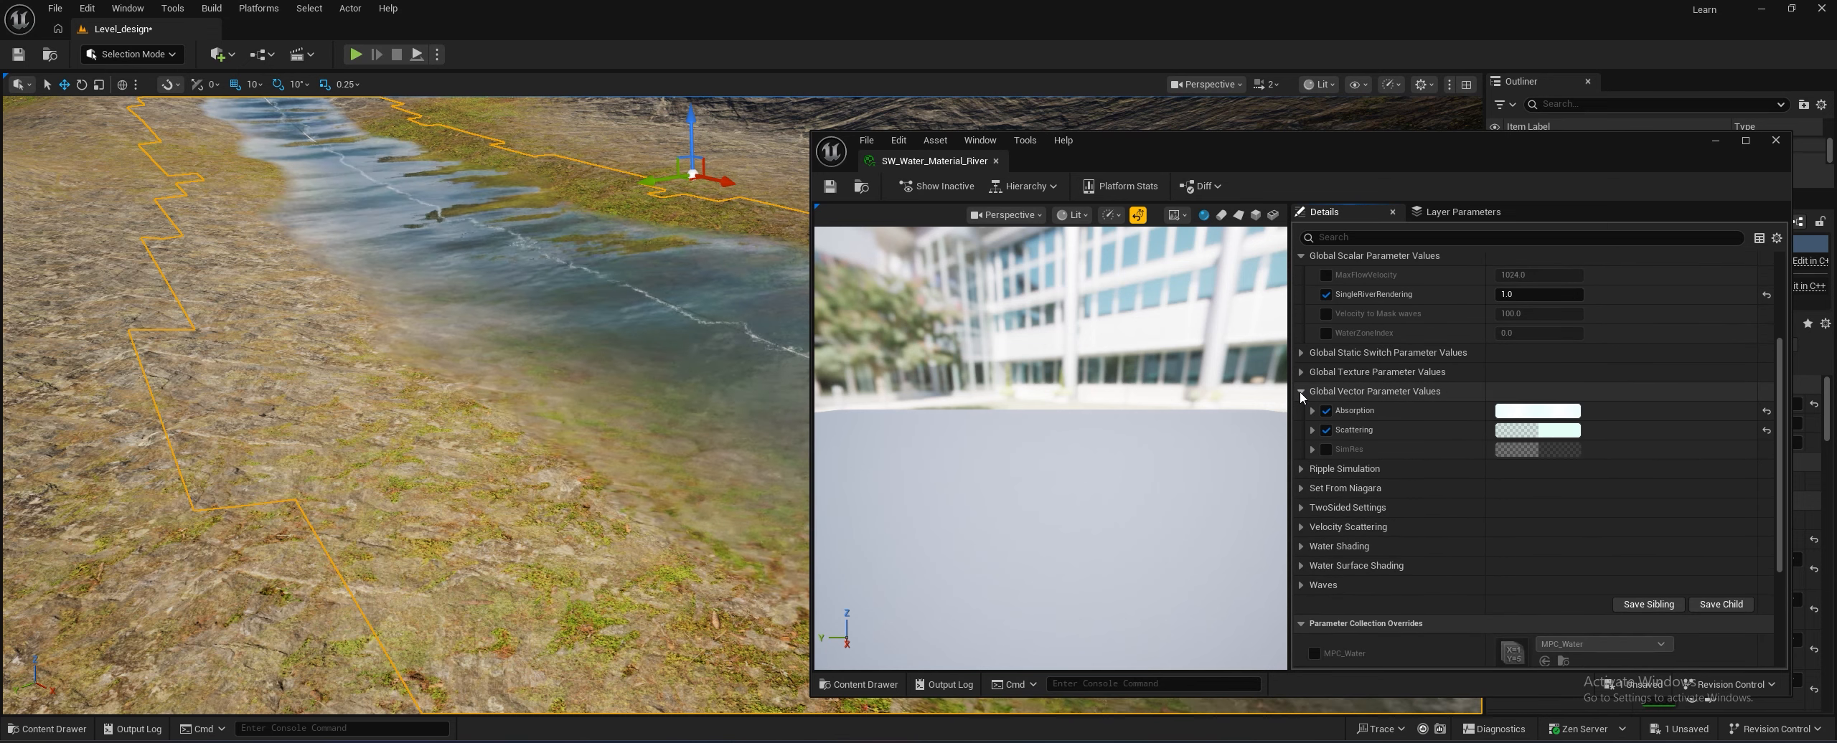
{"action": "left_click", "coordinate": [1528, 410]}
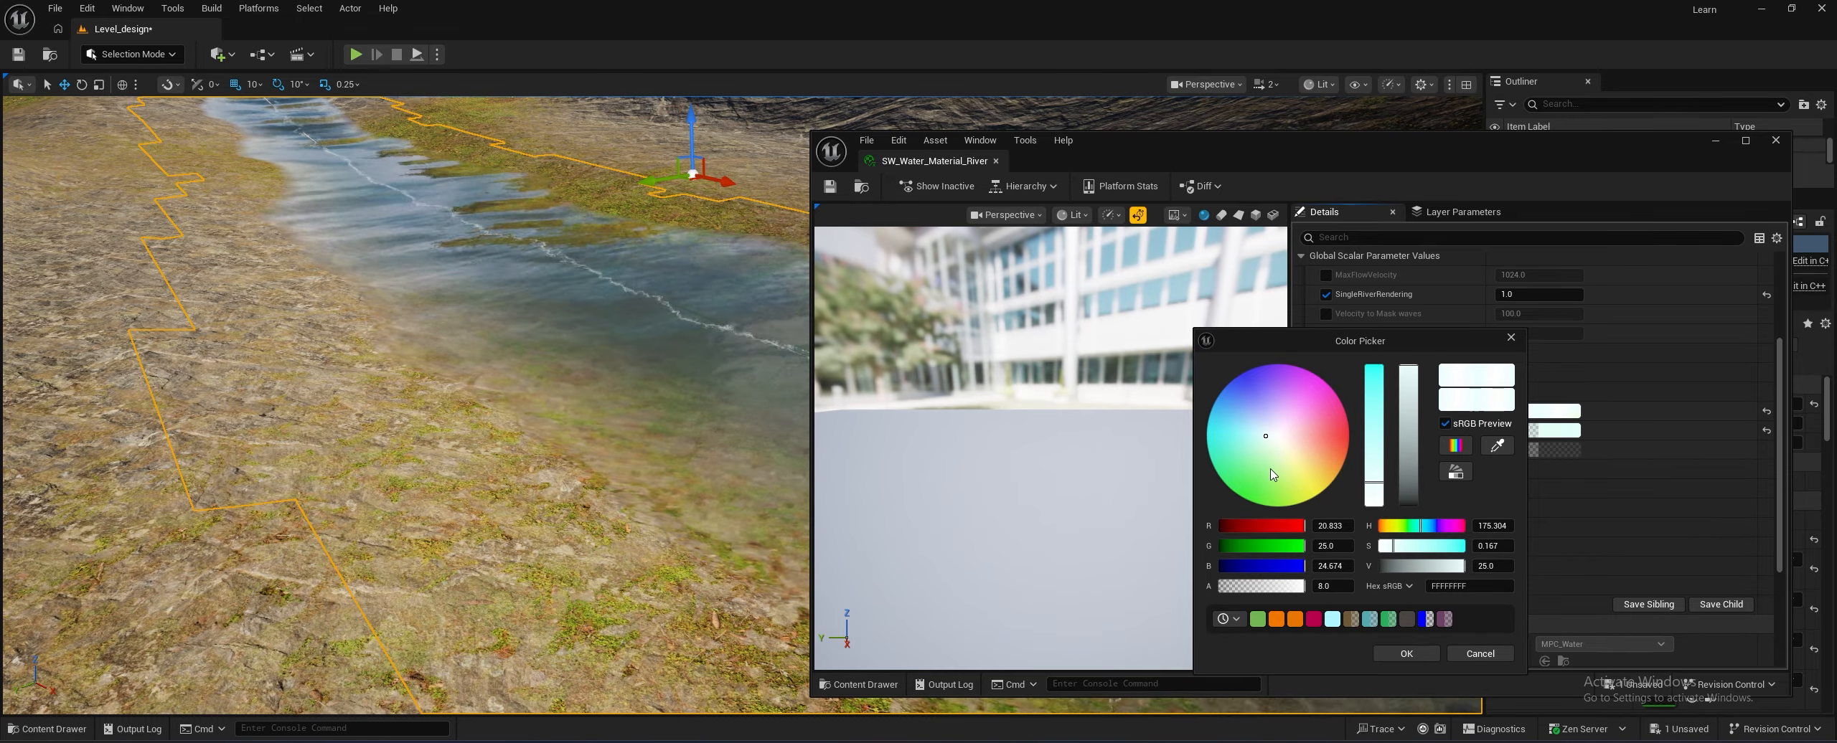
{"action": "left_click_drag", "start_coordinate": [1272, 475], "coordinate": [1260, 468]}
{"action": "left_click", "coordinate": [1337, 465]}
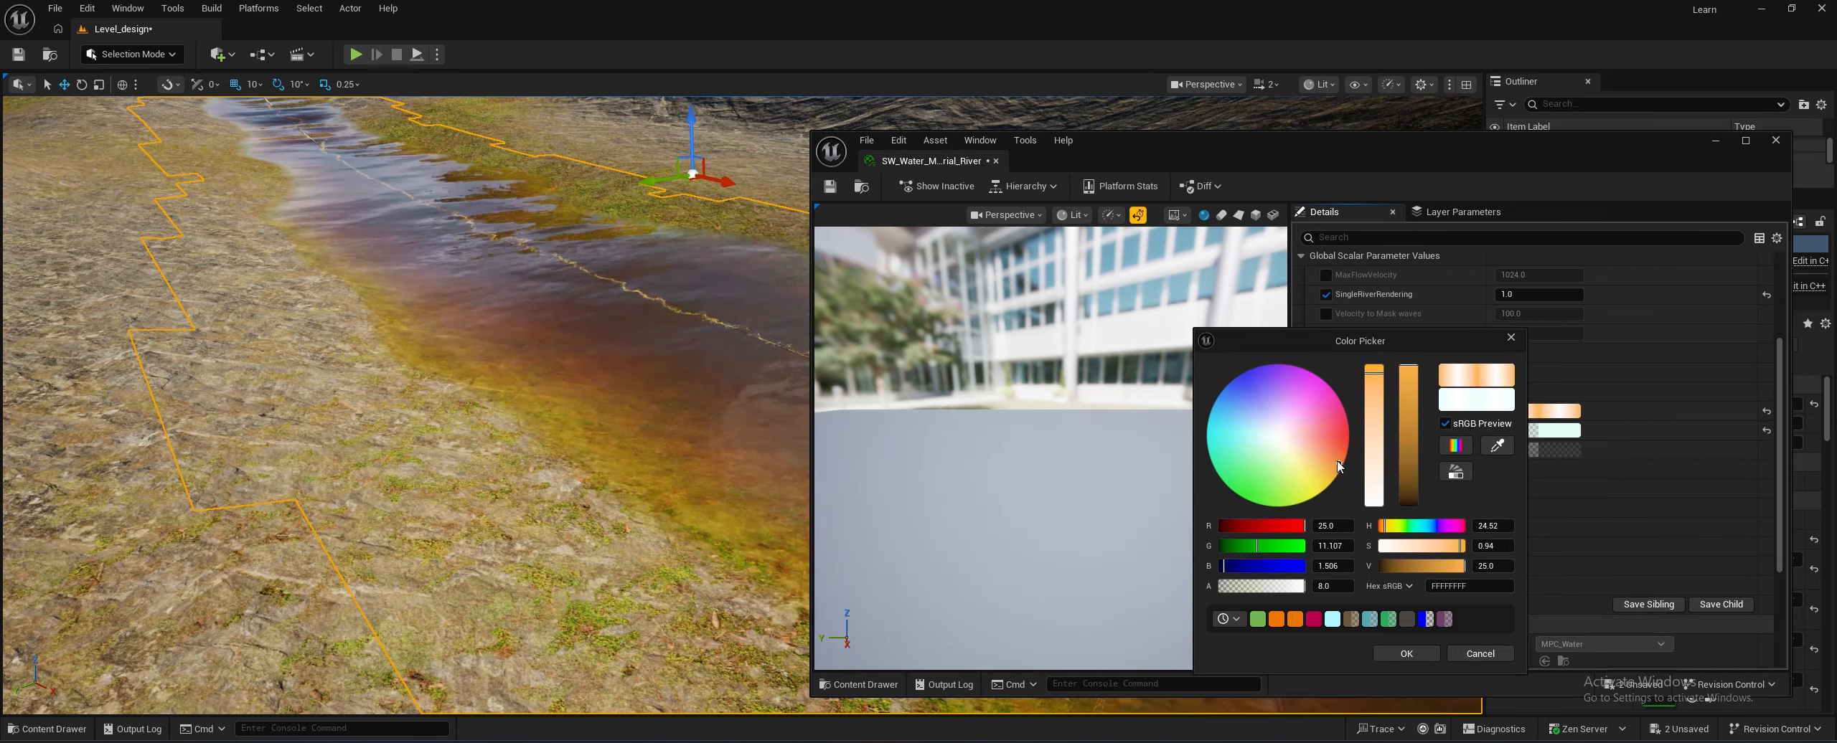
{"action": "left_click", "coordinate": [1340, 450]}
{"action": "left_click_drag", "start_coordinate": [1339, 450], "coordinate": [1239, 444]}
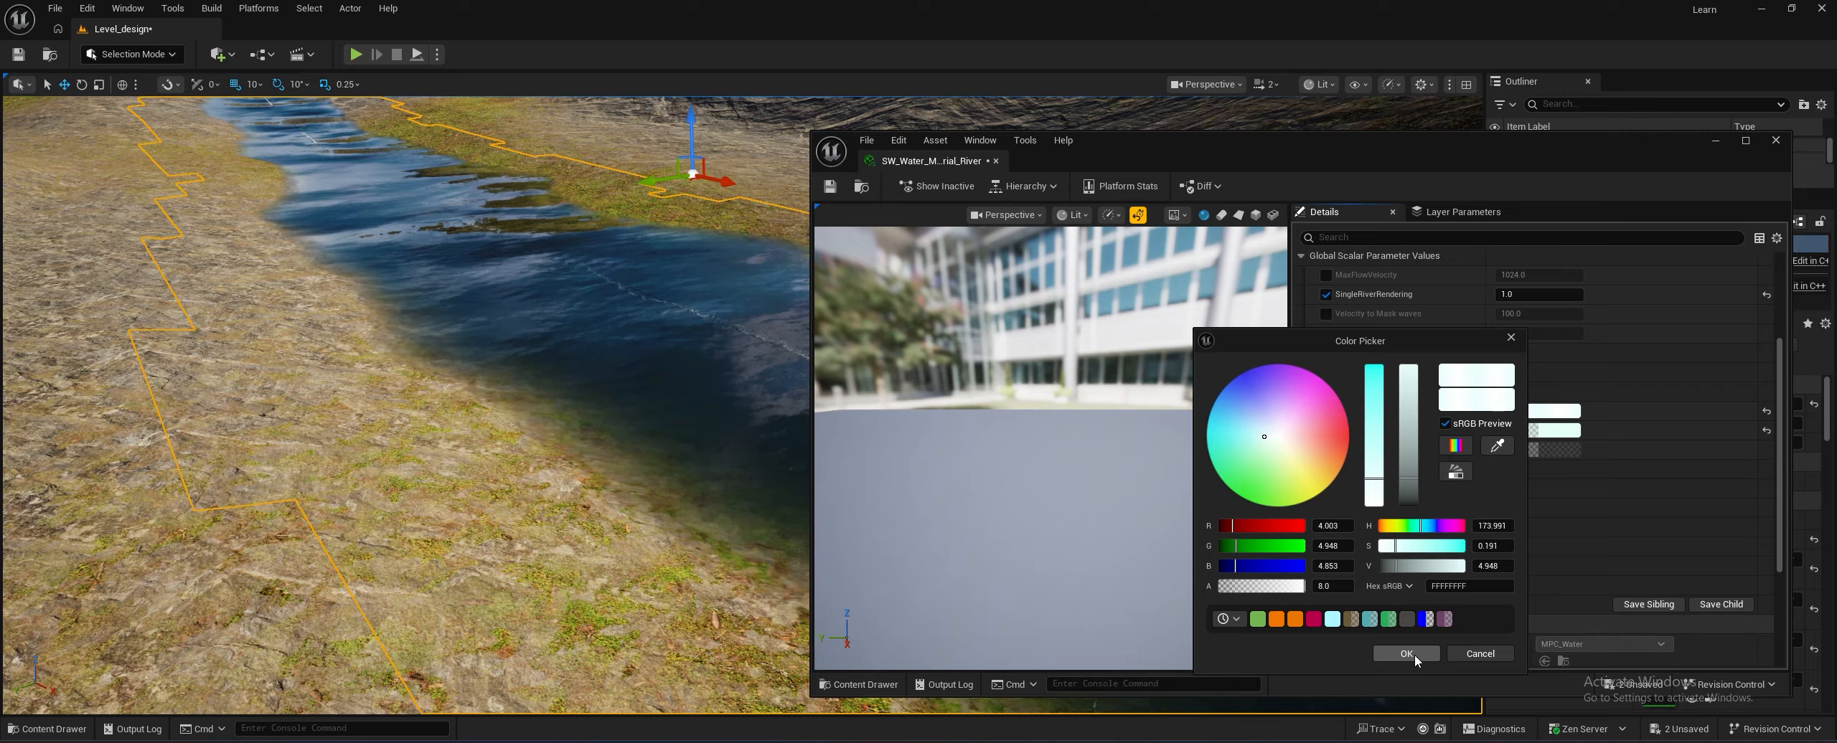
{"action": "left_click", "coordinate": [1406, 653]}
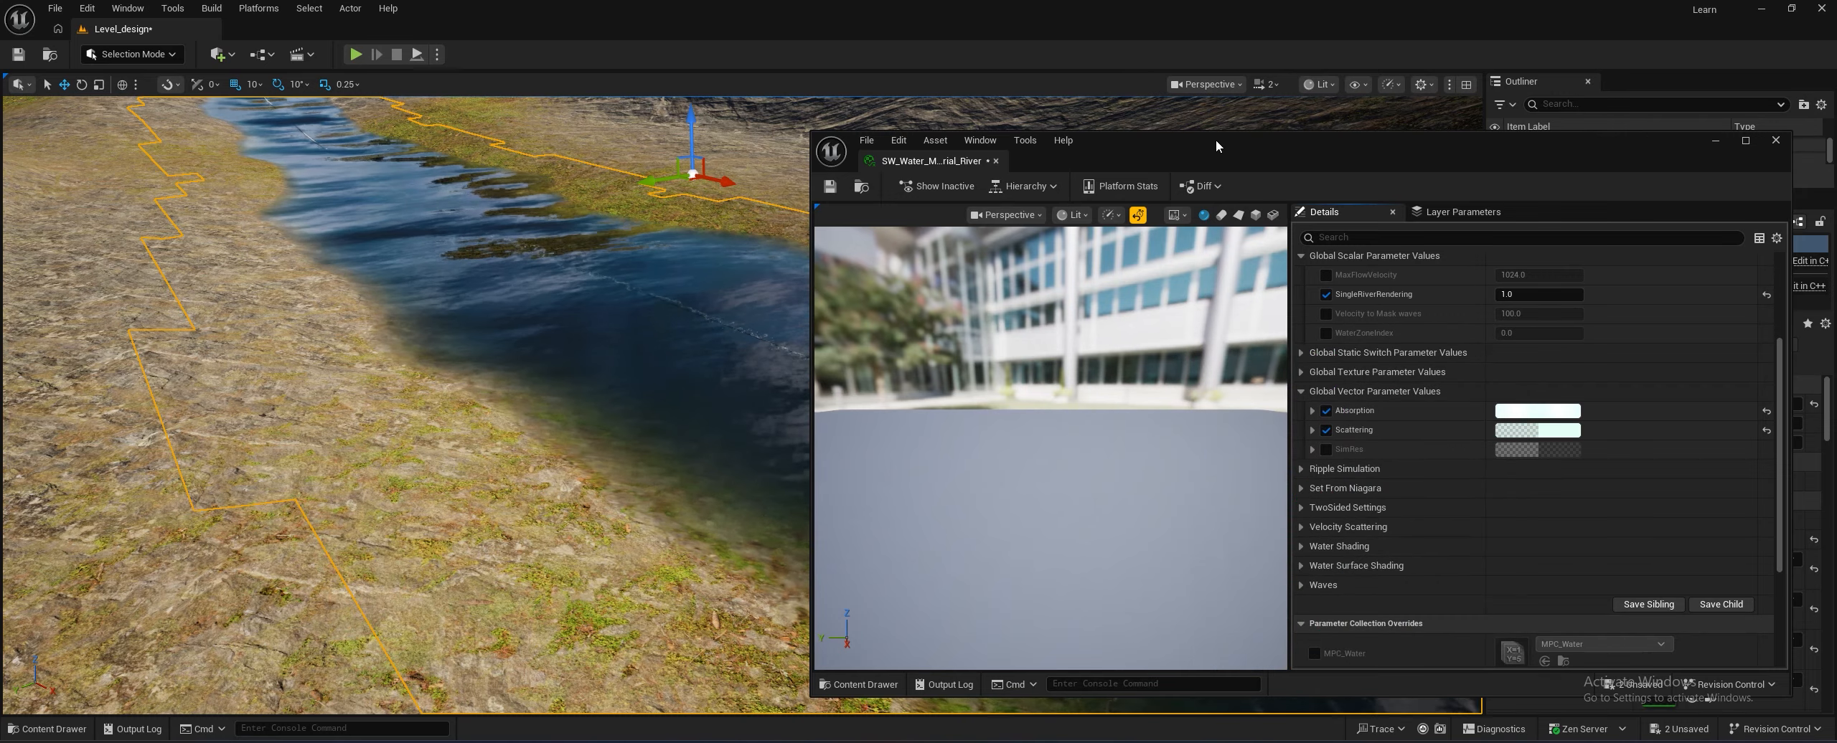
Inspect the river with the material window moved aside, and set the Absorption color to about R 9.855, G 10.301, B 10.938
{"action": "left_click_drag", "start_coordinate": [1216, 139], "coordinate": [1226, 471]}
{"action": "right_click_drag", "start_coordinate": [815, 278], "coordinate": [631, 259]}
{"action": "key", "text": "w"}
{"action": "key", "text": "d"}
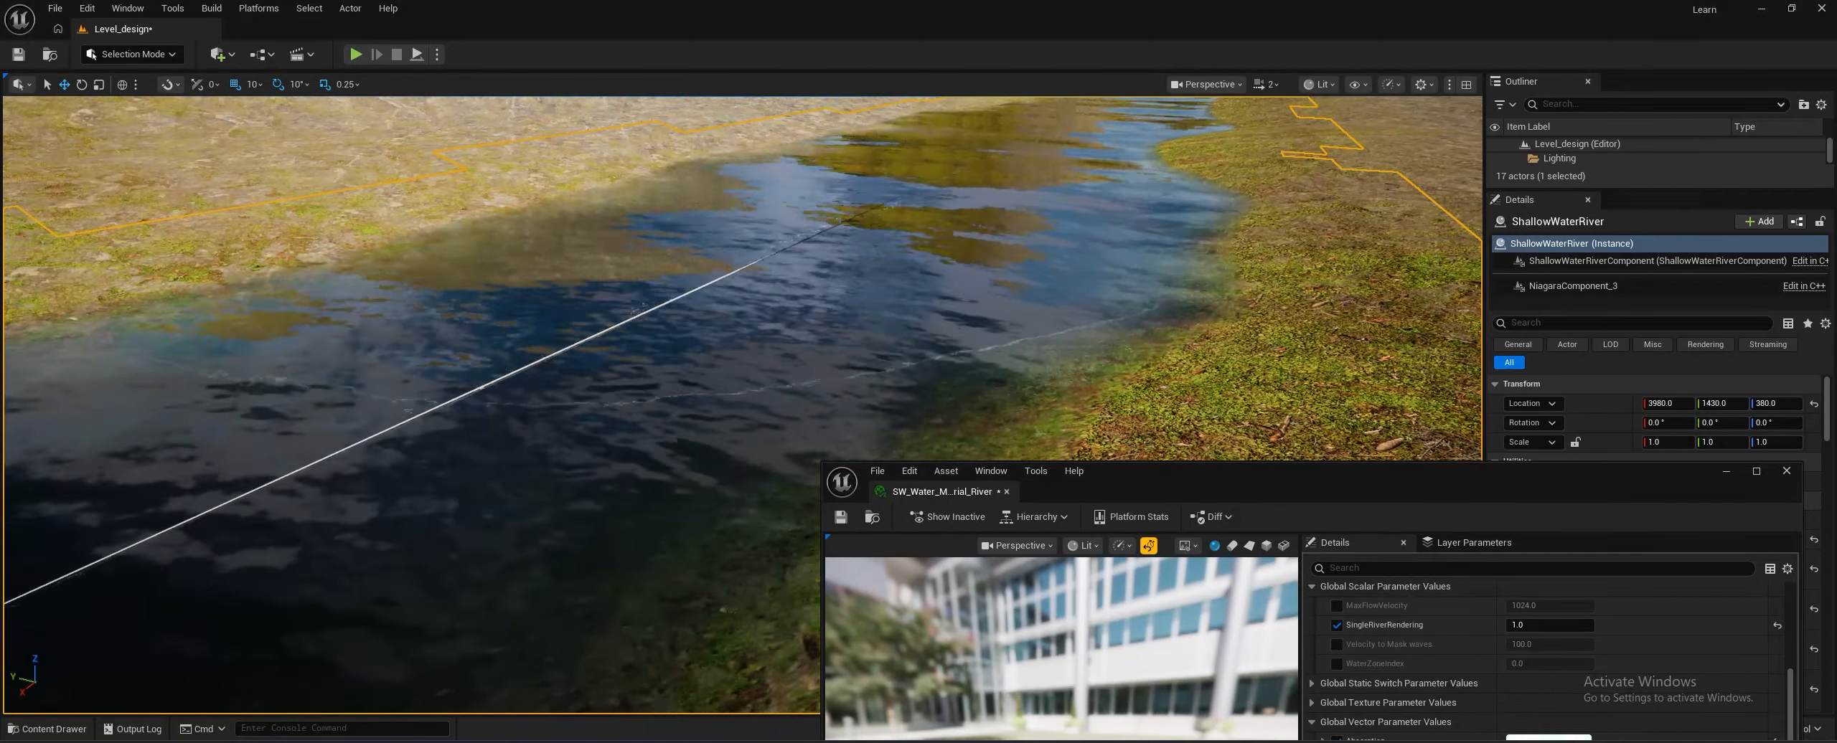
{"action": "left_click_drag", "start_coordinate": [1386, 477], "coordinate": [1397, 148]}
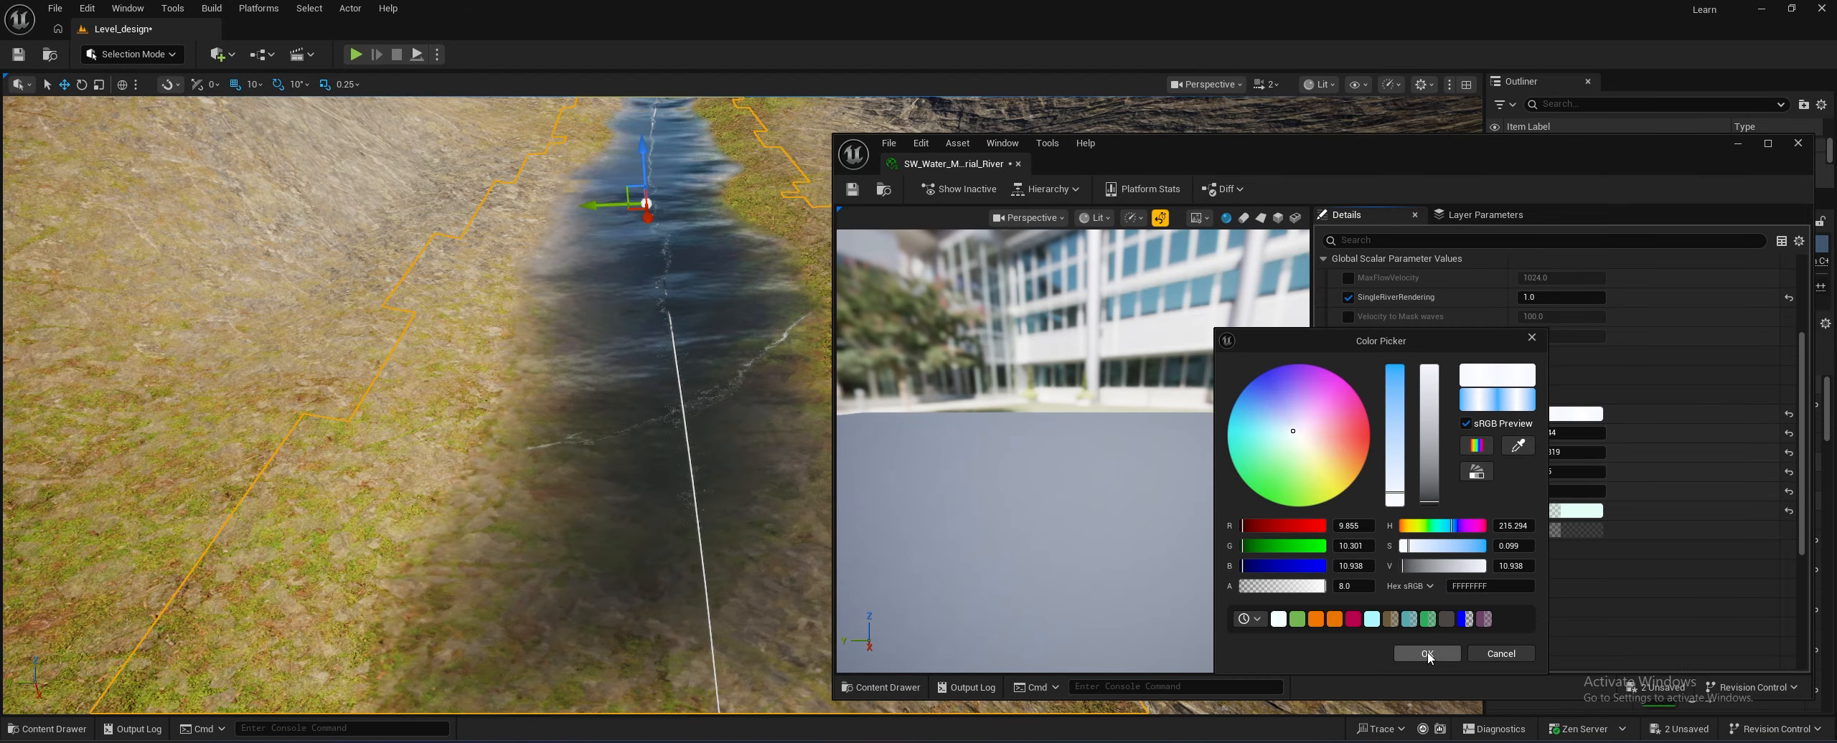
{"action": "left_click", "coordinate": [1426, 652]}
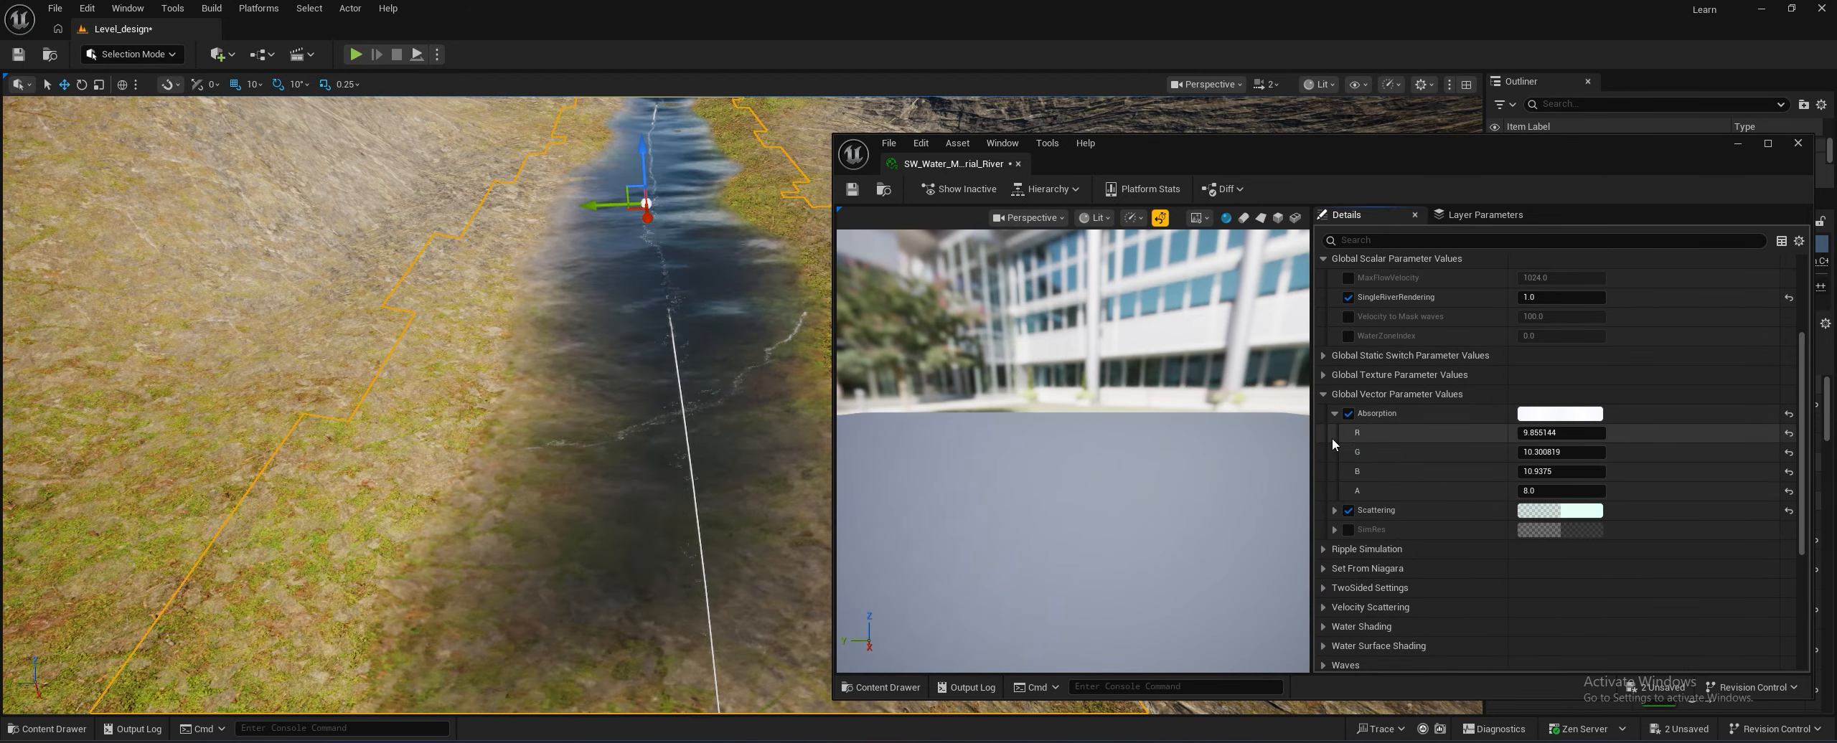
Examine the Ripple Simulation and Waves parameters of the river material
{"action": "left_click", "coordinate": [1324, 395]}
{"action": "left_click", "coordinate": [1323, 414]}
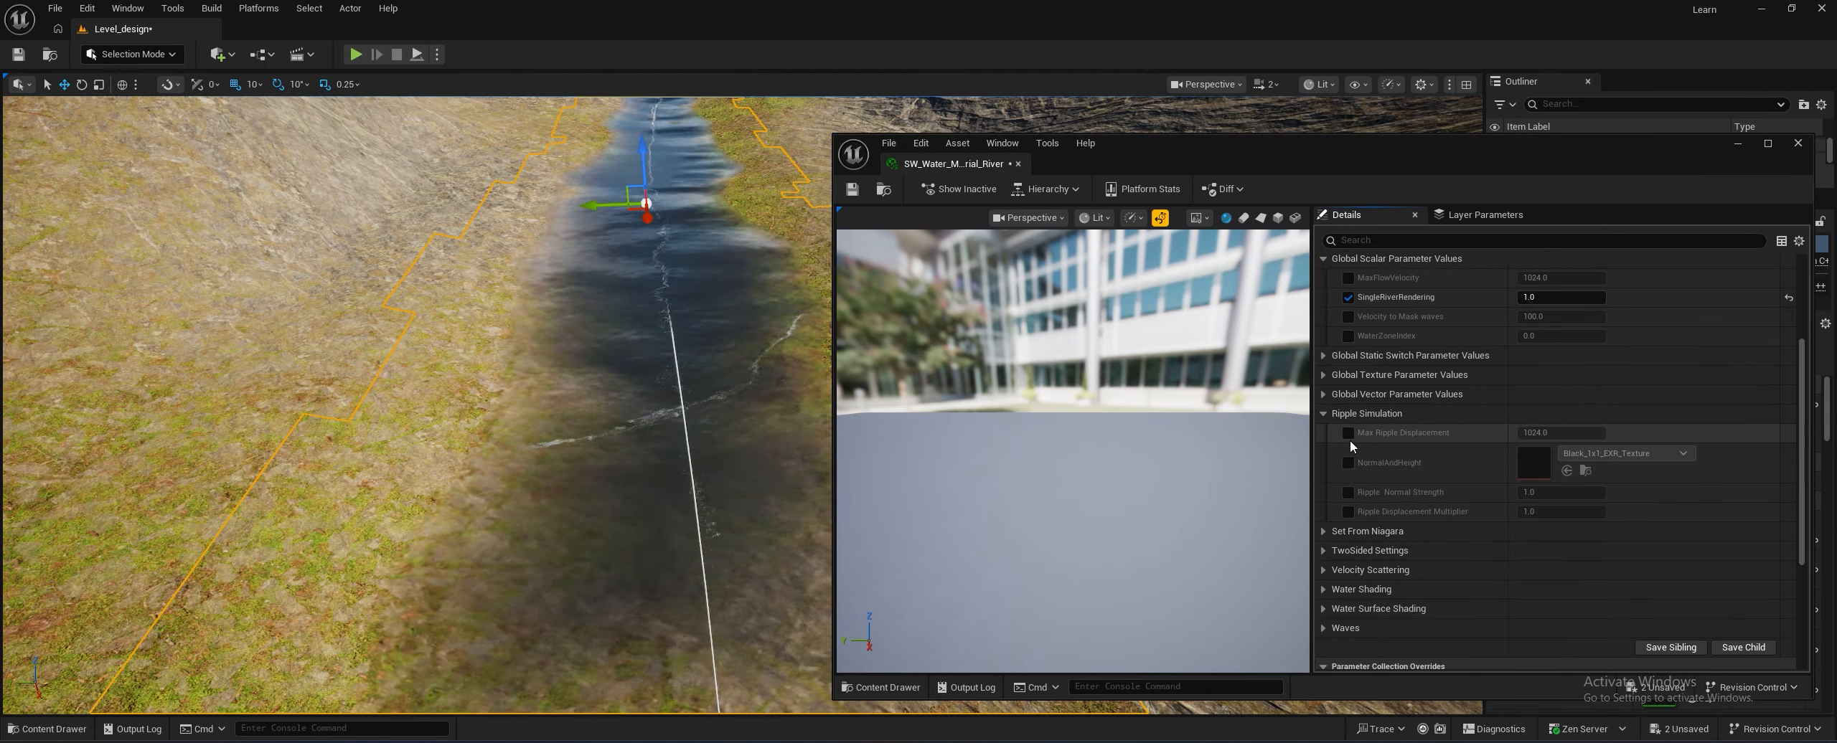
{"action": "left_click", "coordinate": [1323, 414]}
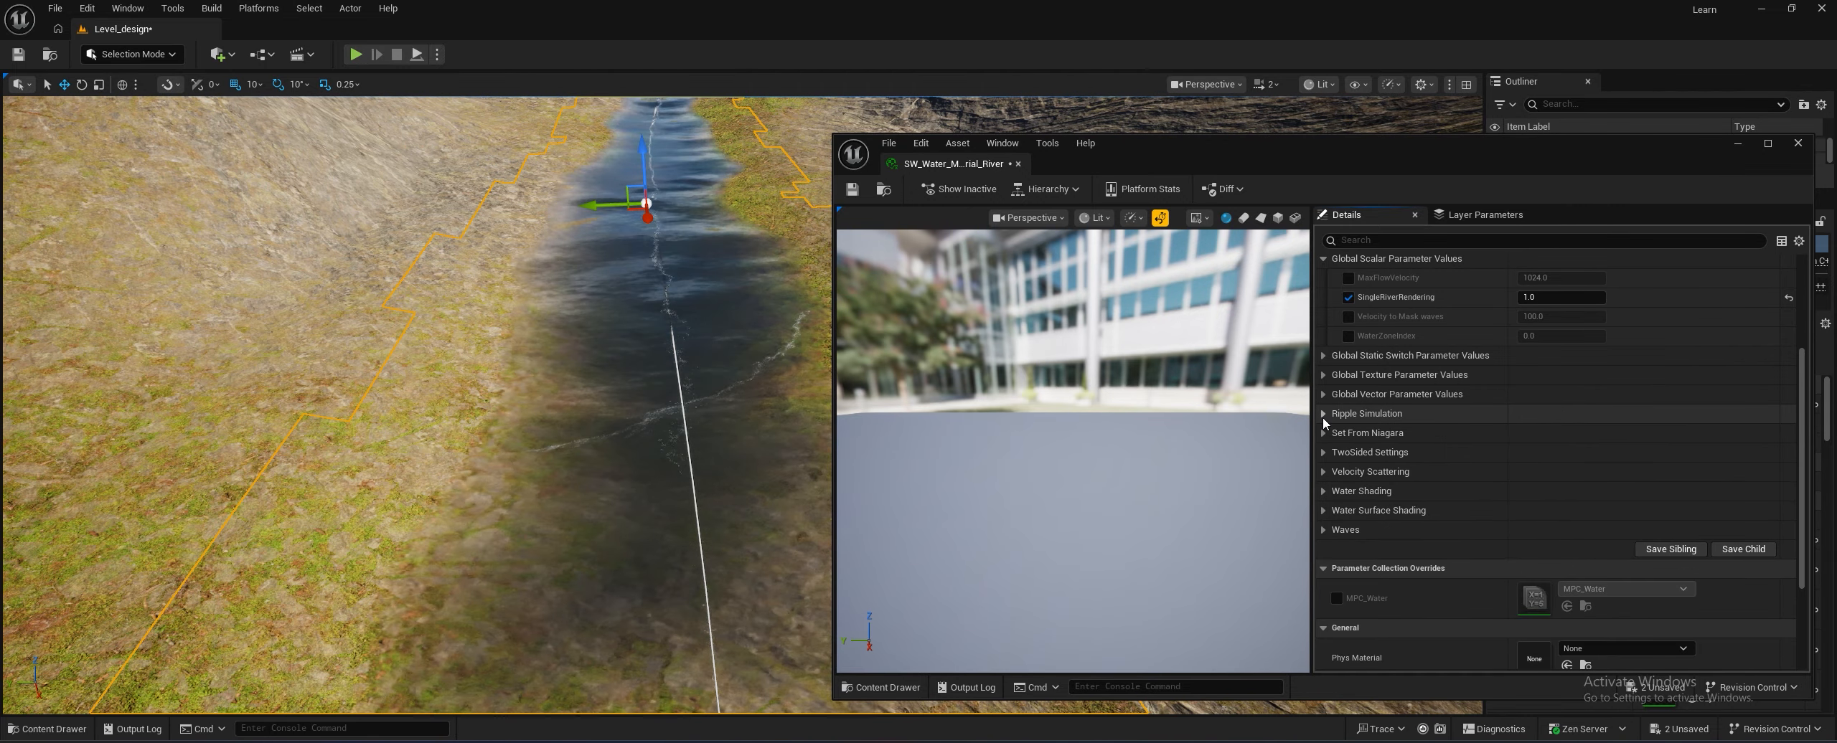
{"action": "left_click", "coordinate": [1323, 530]}
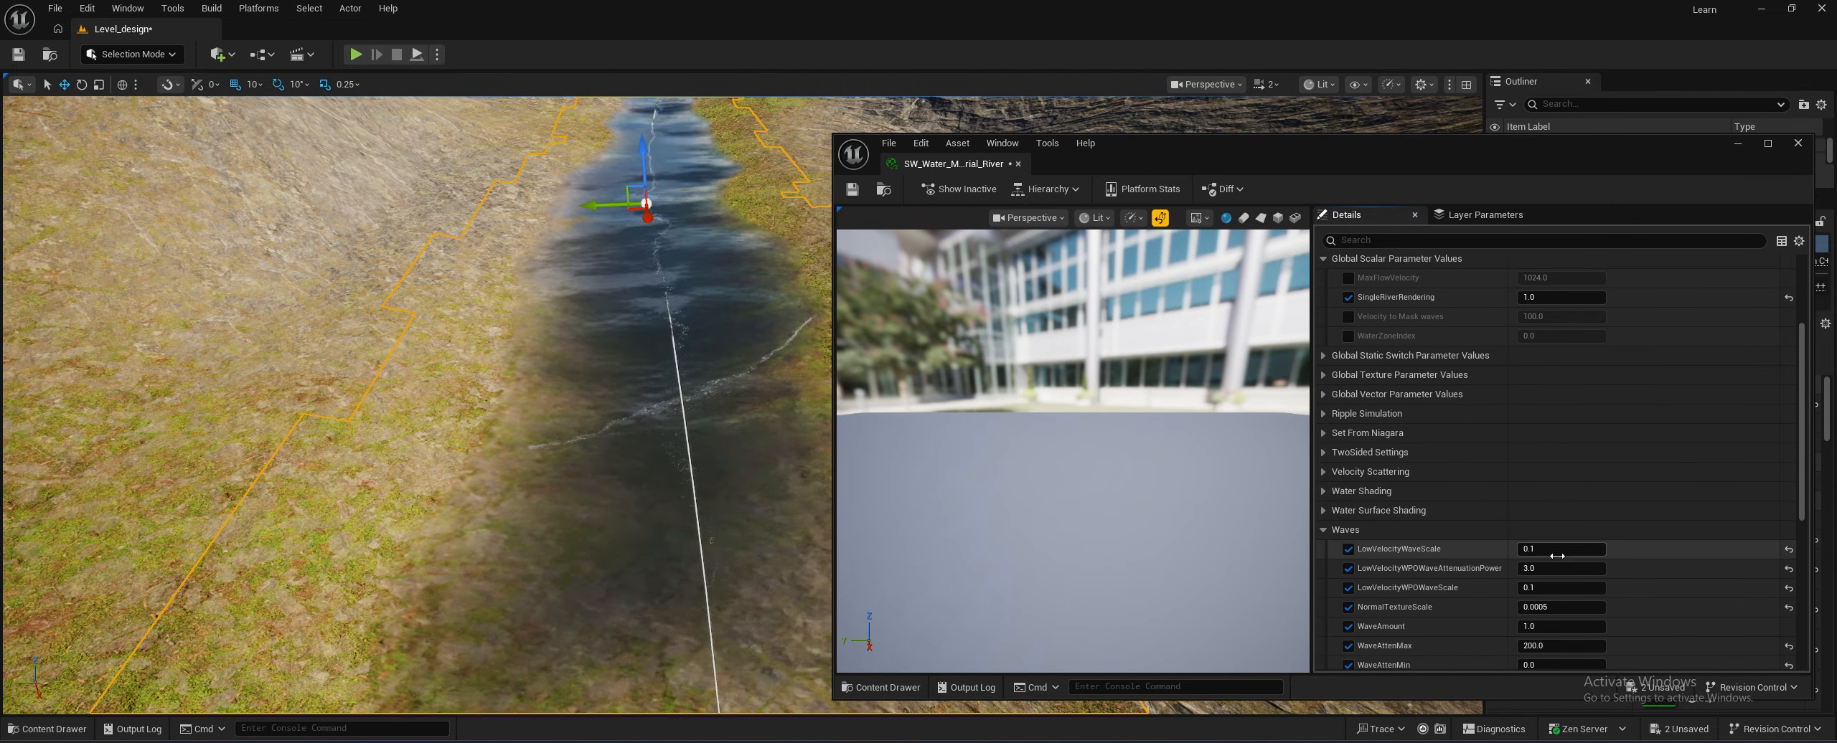
{"action": "left_click", "coordinate": [1363, 530]}
Try a Water Surface Shading Opacity of 12 and settle on 45
{"action": "left_click", "coordinate": [1377, 510]}
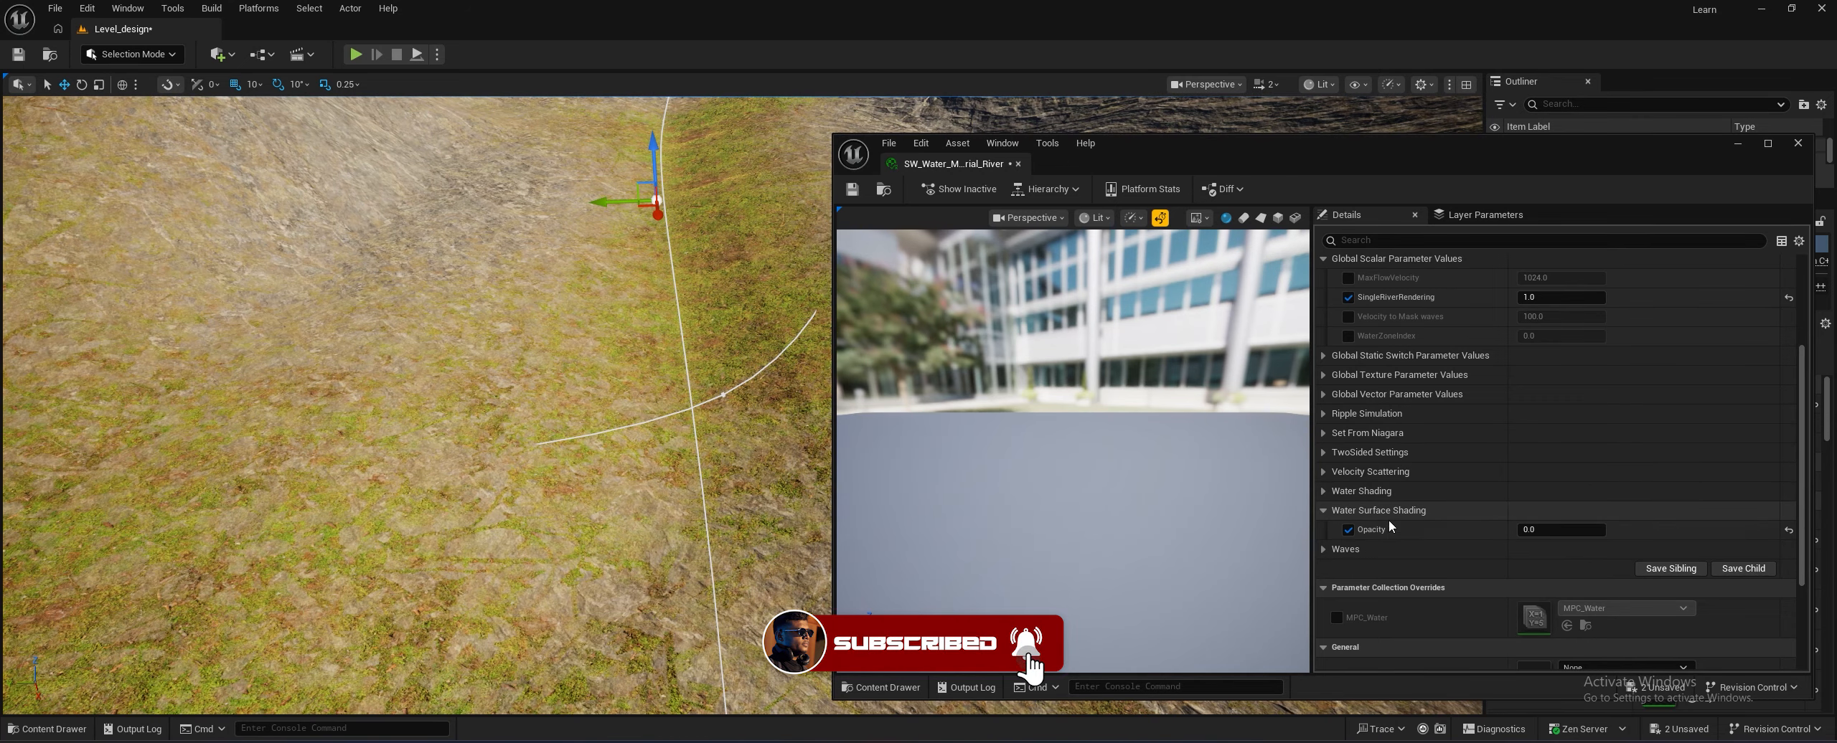
{"action": "left_click", "coordinate": [1540, 528]}
{"action": "type", "text": "12"}
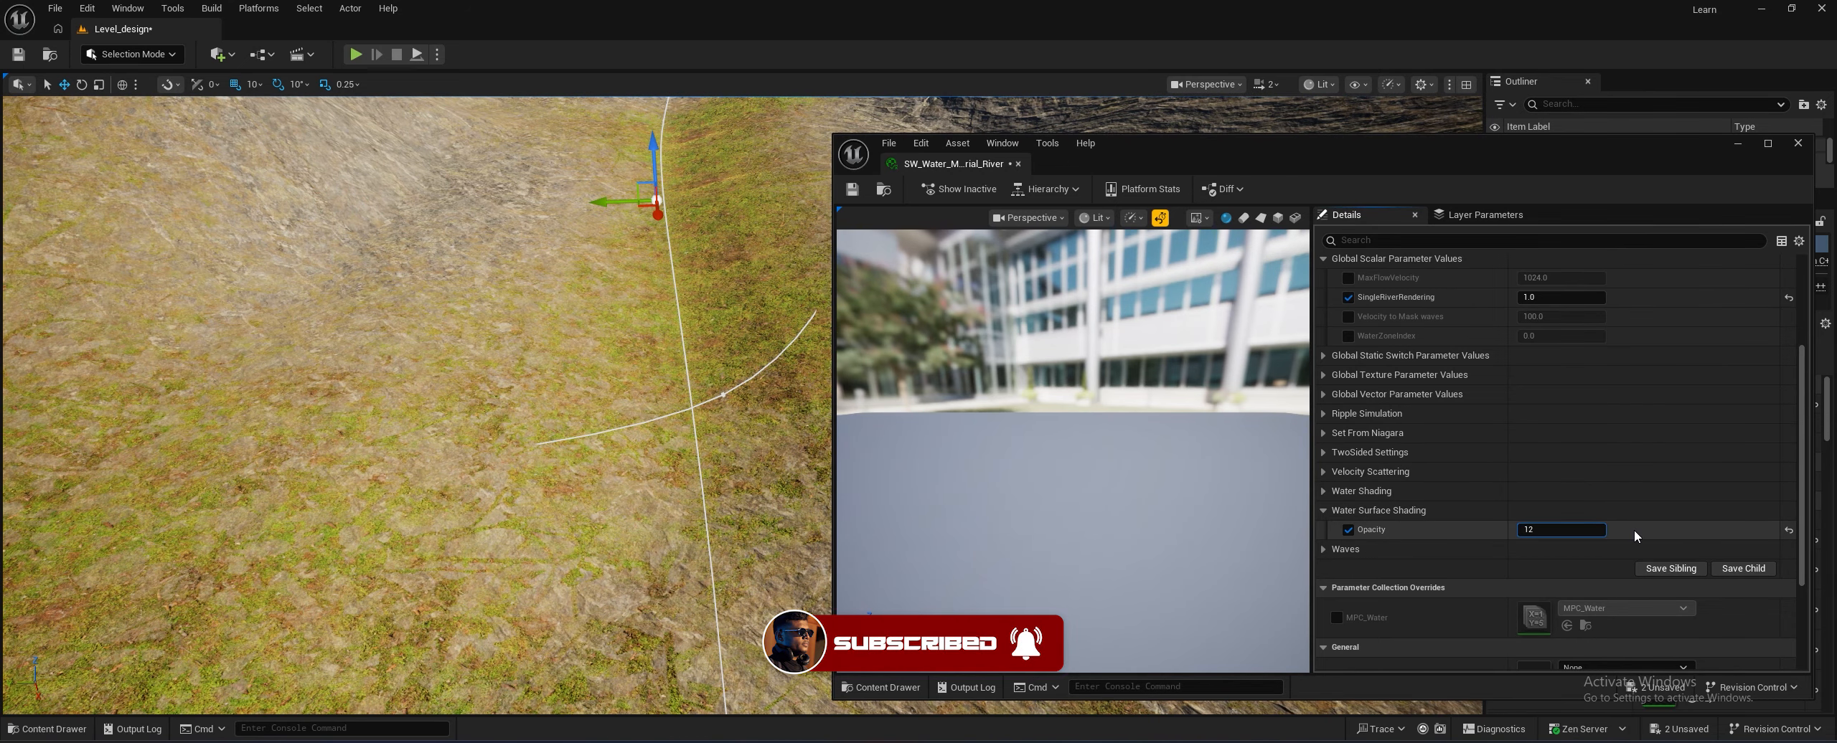
{"action": "key", "text": "Return"}
{"action": "left_click", "coordinate": [1549, 532]}
{"action": "type", "text": "1"}
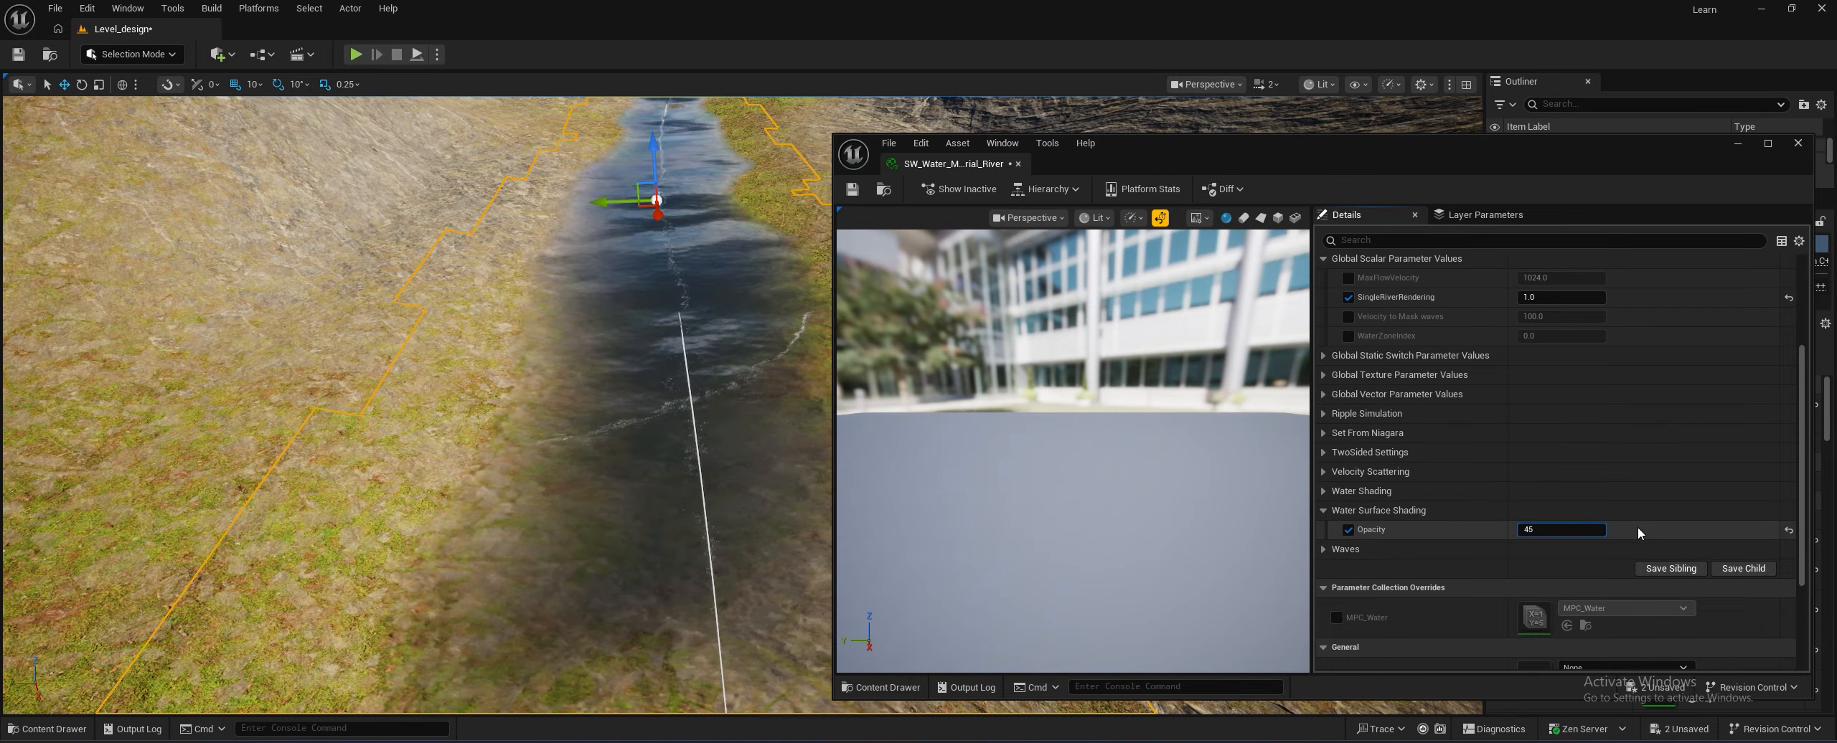
{"action": "key", "text": "Return"}
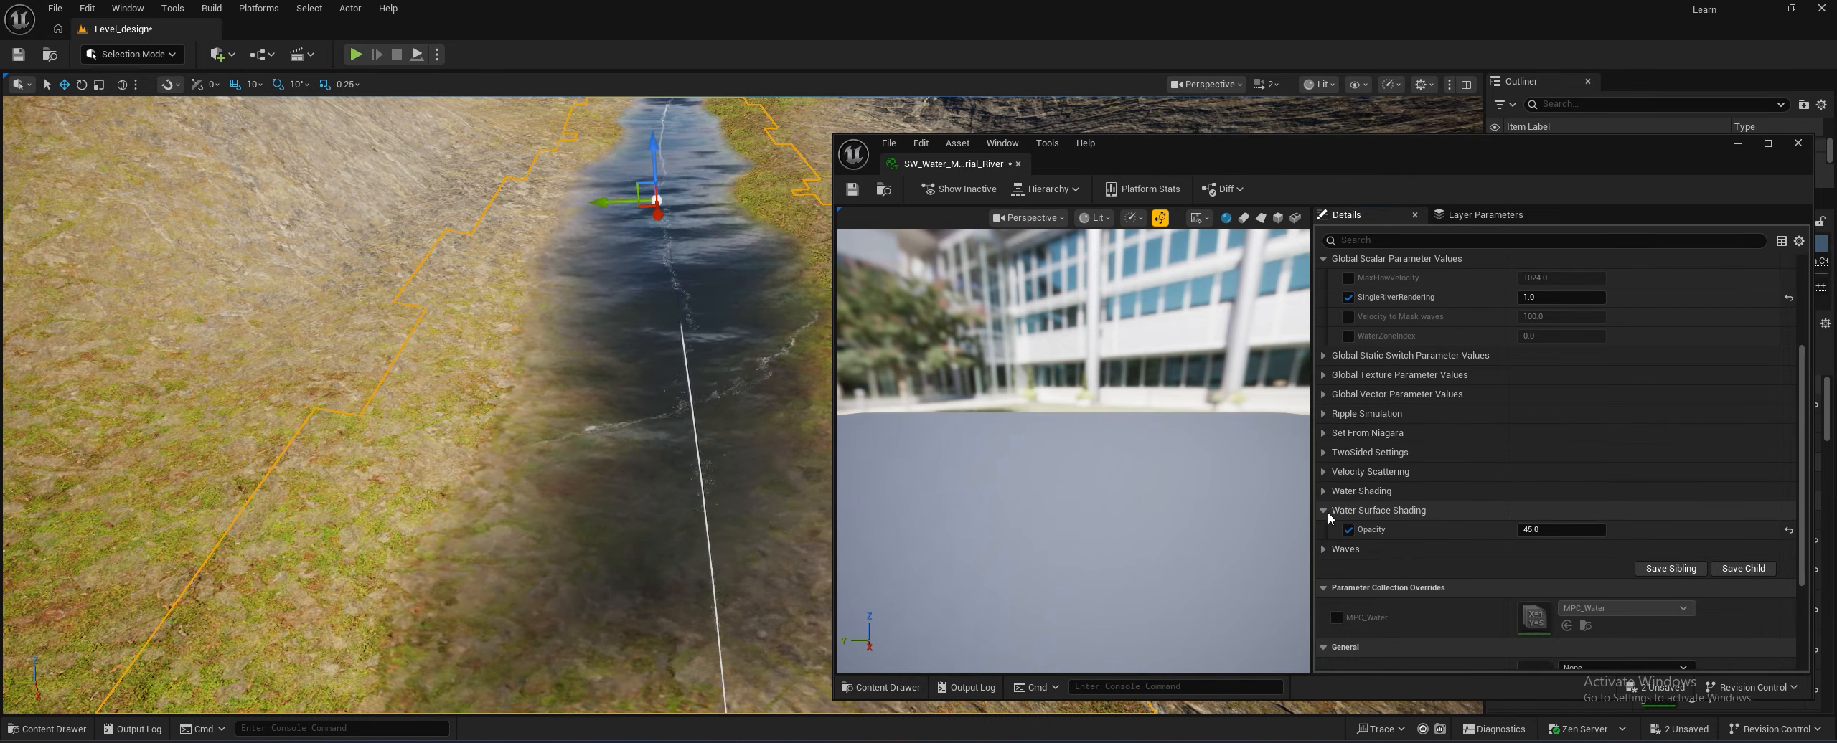
{"action": "left_click", "coordinate": [1325, 510]}
Enable the Water Shading Anisotropy override, try values of 12 and 45 on the river, and reset it to its default
{"action": "left_click", "coordinate": [1322, 492]}
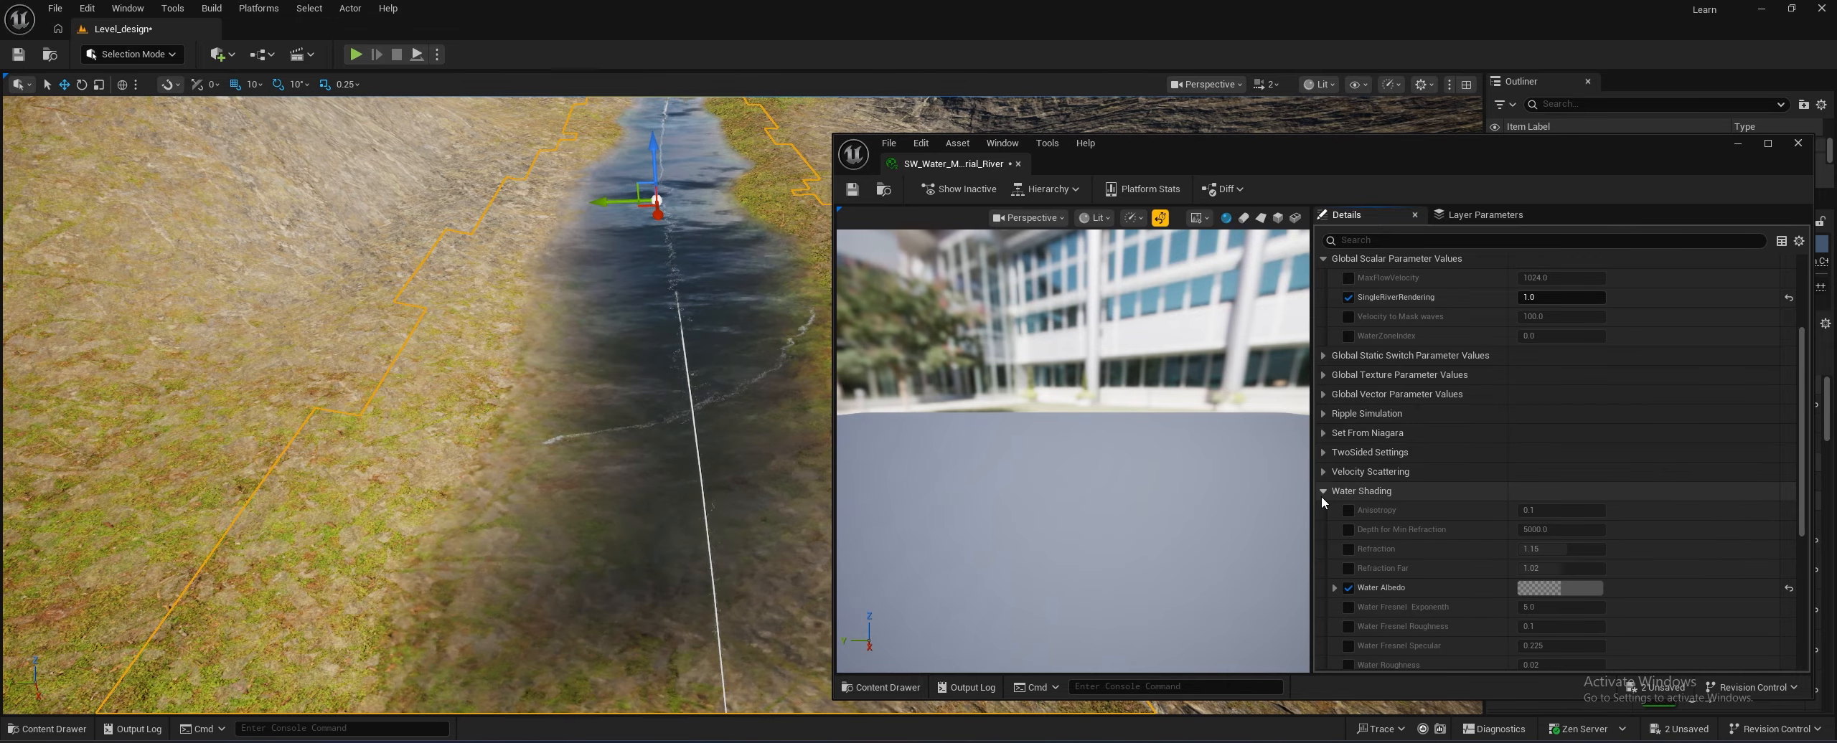
{"action": "left_click", "coordinate": [1347, 510]}
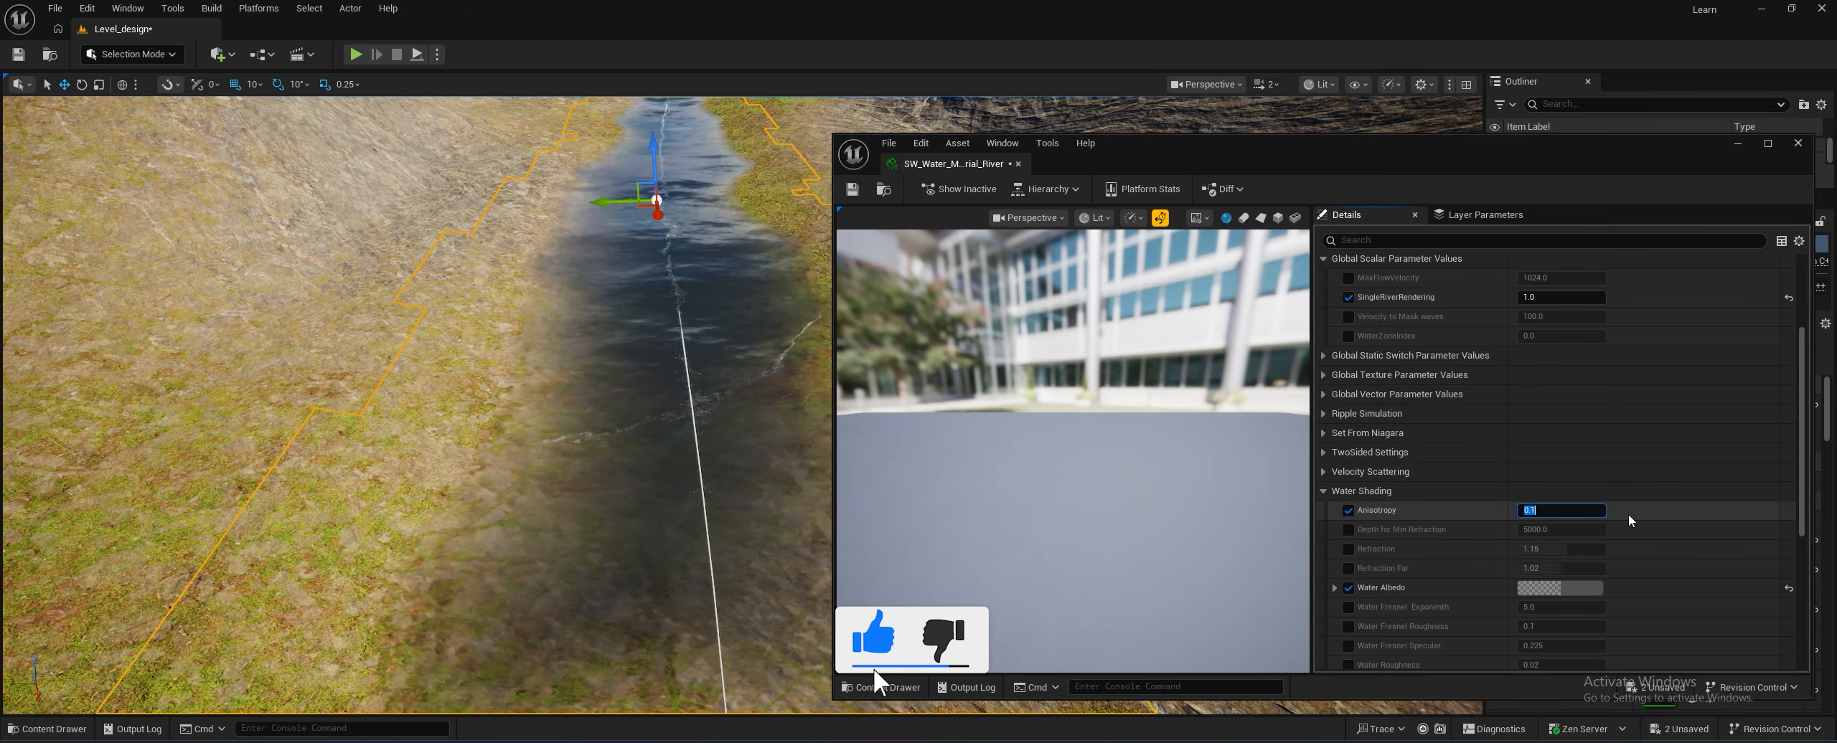
{"action": "type", "text": "12"}
{"action": "key", "text": "Return"}
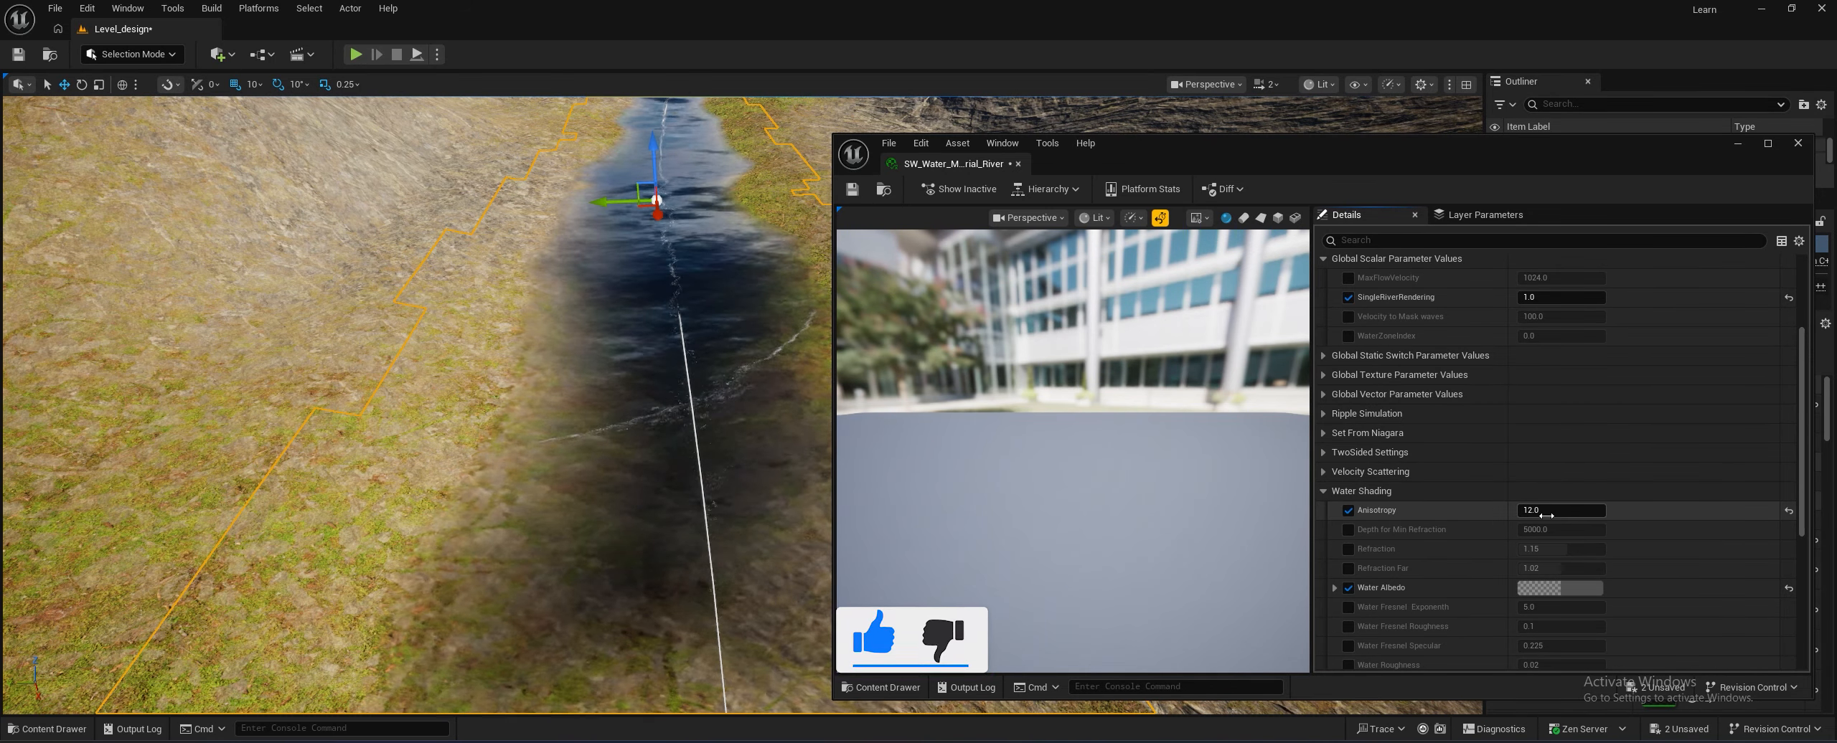
{"action": "right_click_drag", "start_coordinate": [645, 445], "coordinate": [710, 430]}
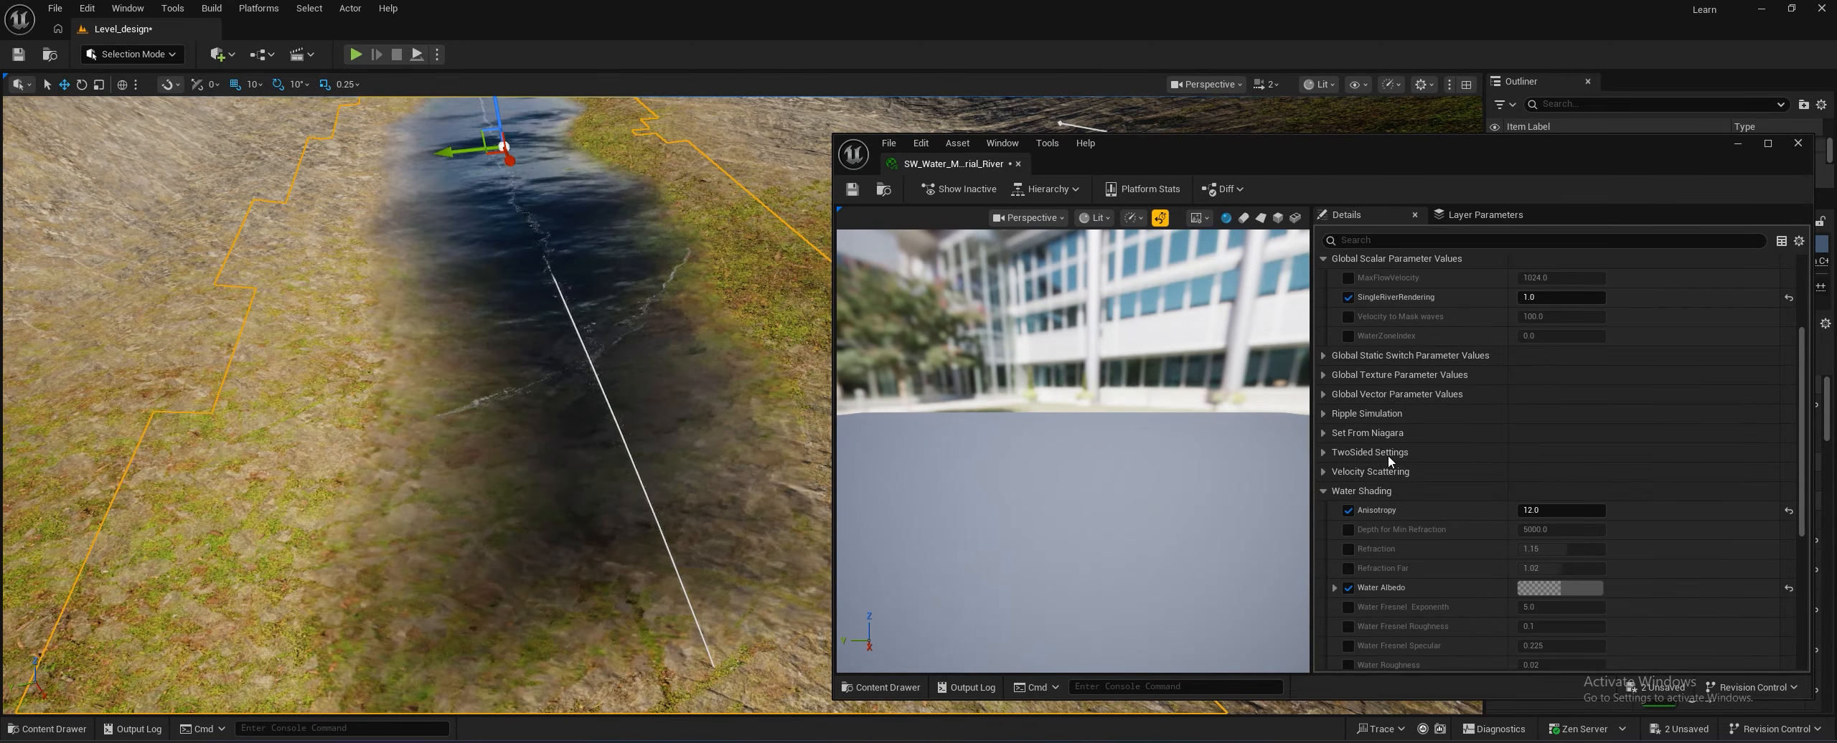
{"action": "left_click", "coordinate": [1789, 511]}
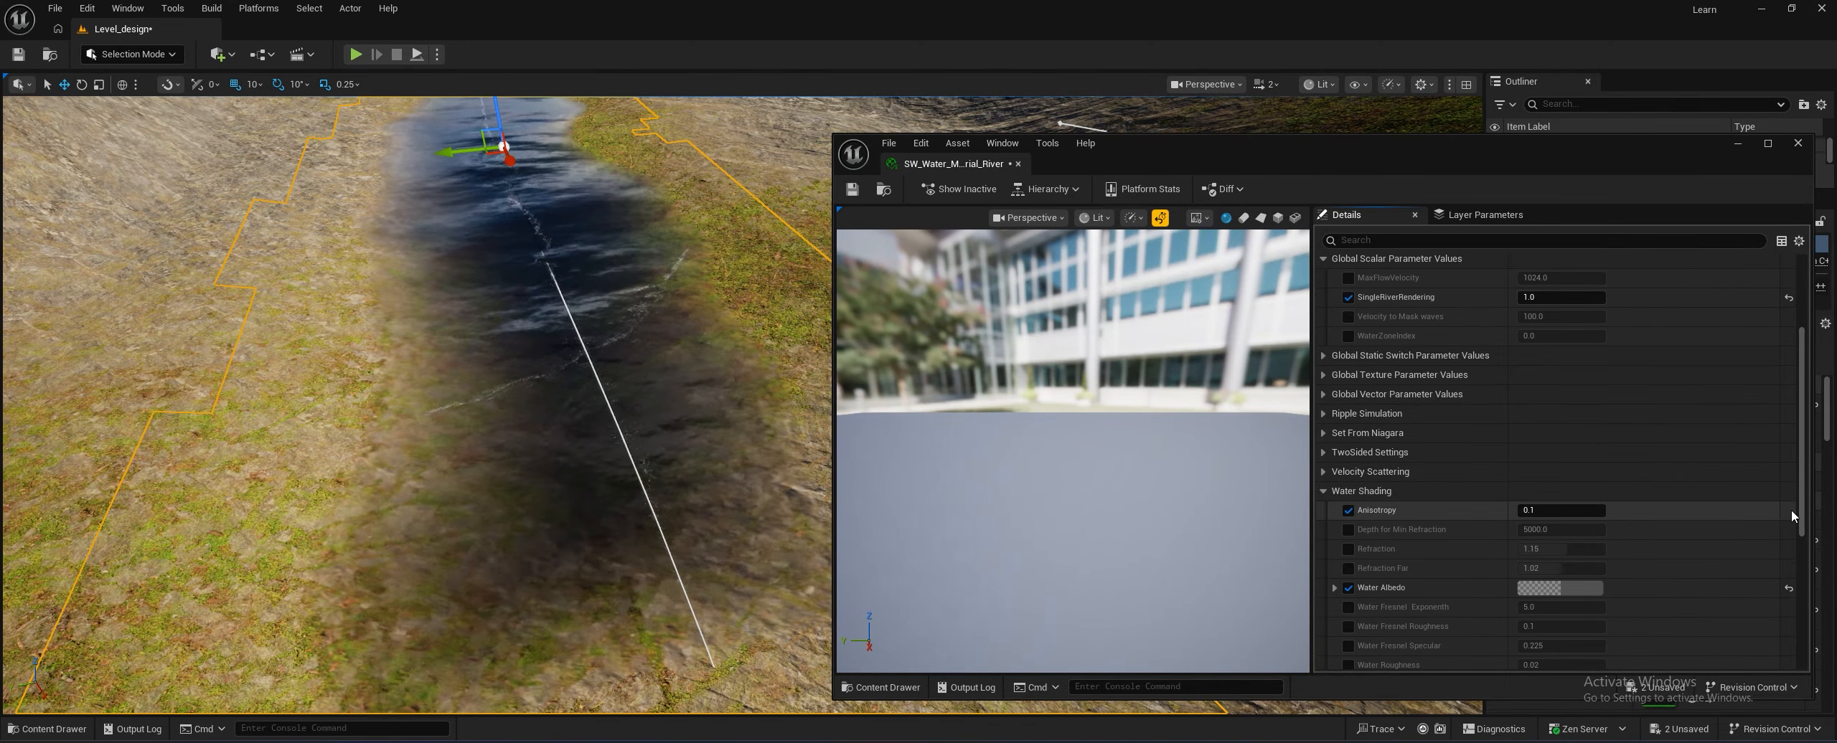
{"action": "left_click", "coordinate": [1529, 510]}
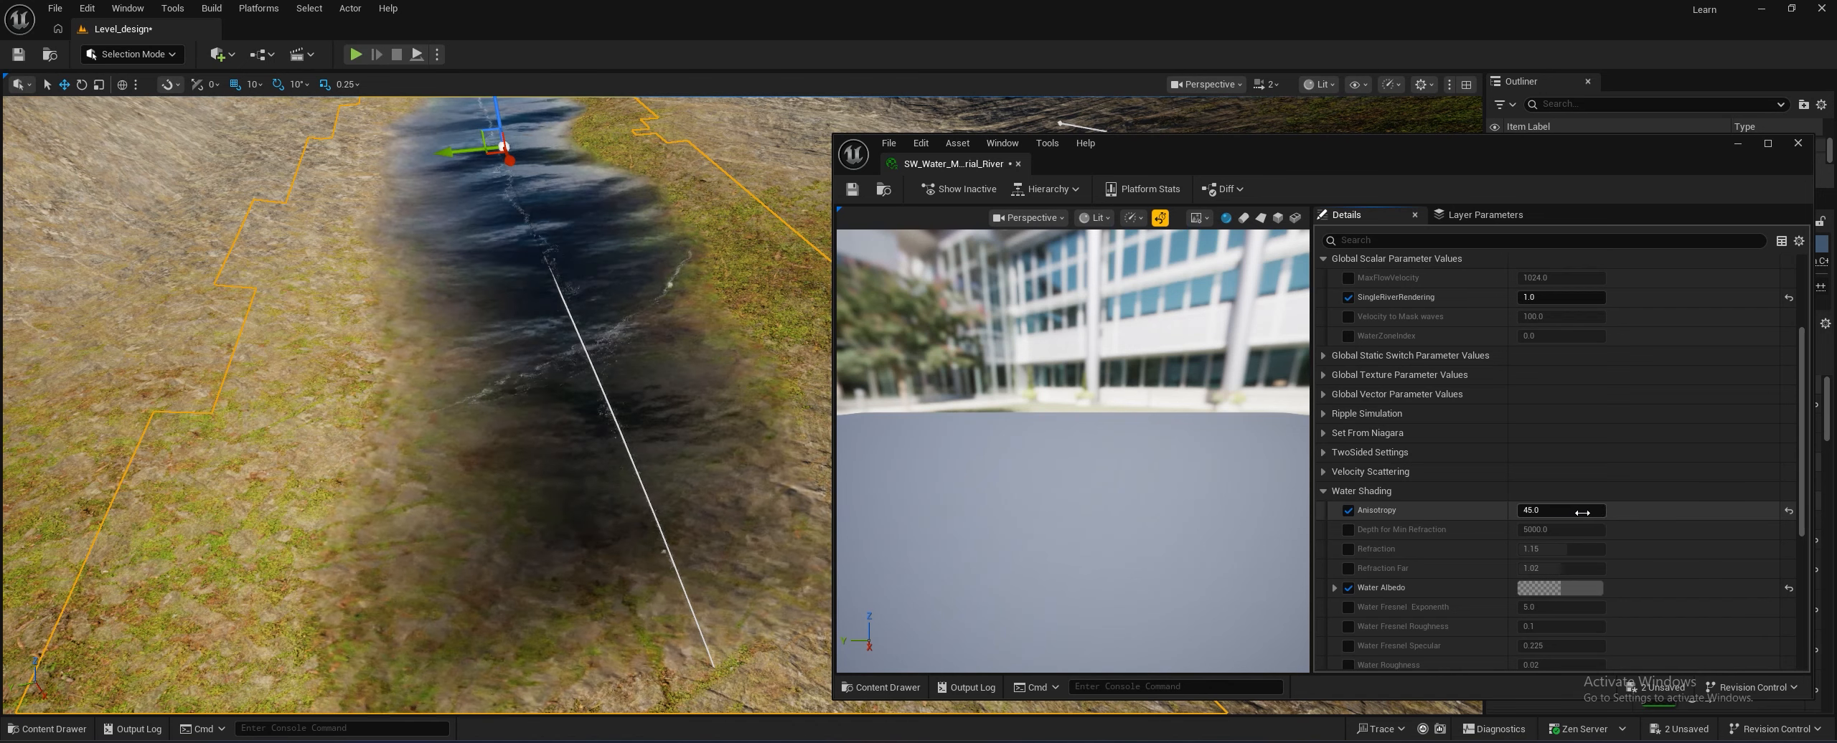
{"action": "left_click", "coordinate": [1787, 512]}
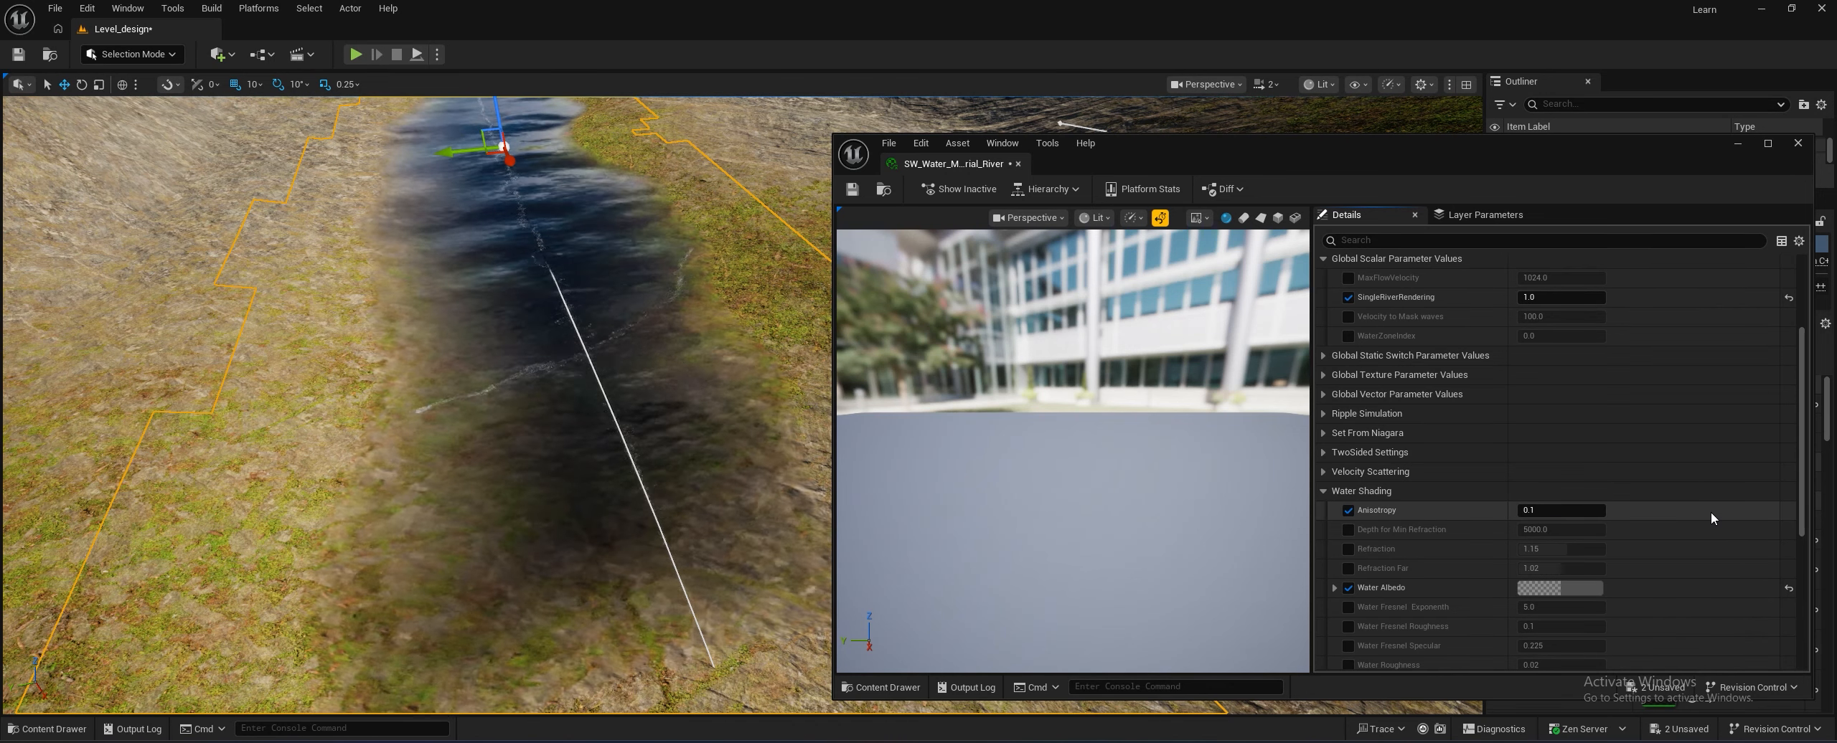
Override Refraction with 0.7244 and set Water Albedo's red channel to 2.051049, saving the material
{"action": "left_click", "coordinate": [1347, 550]}
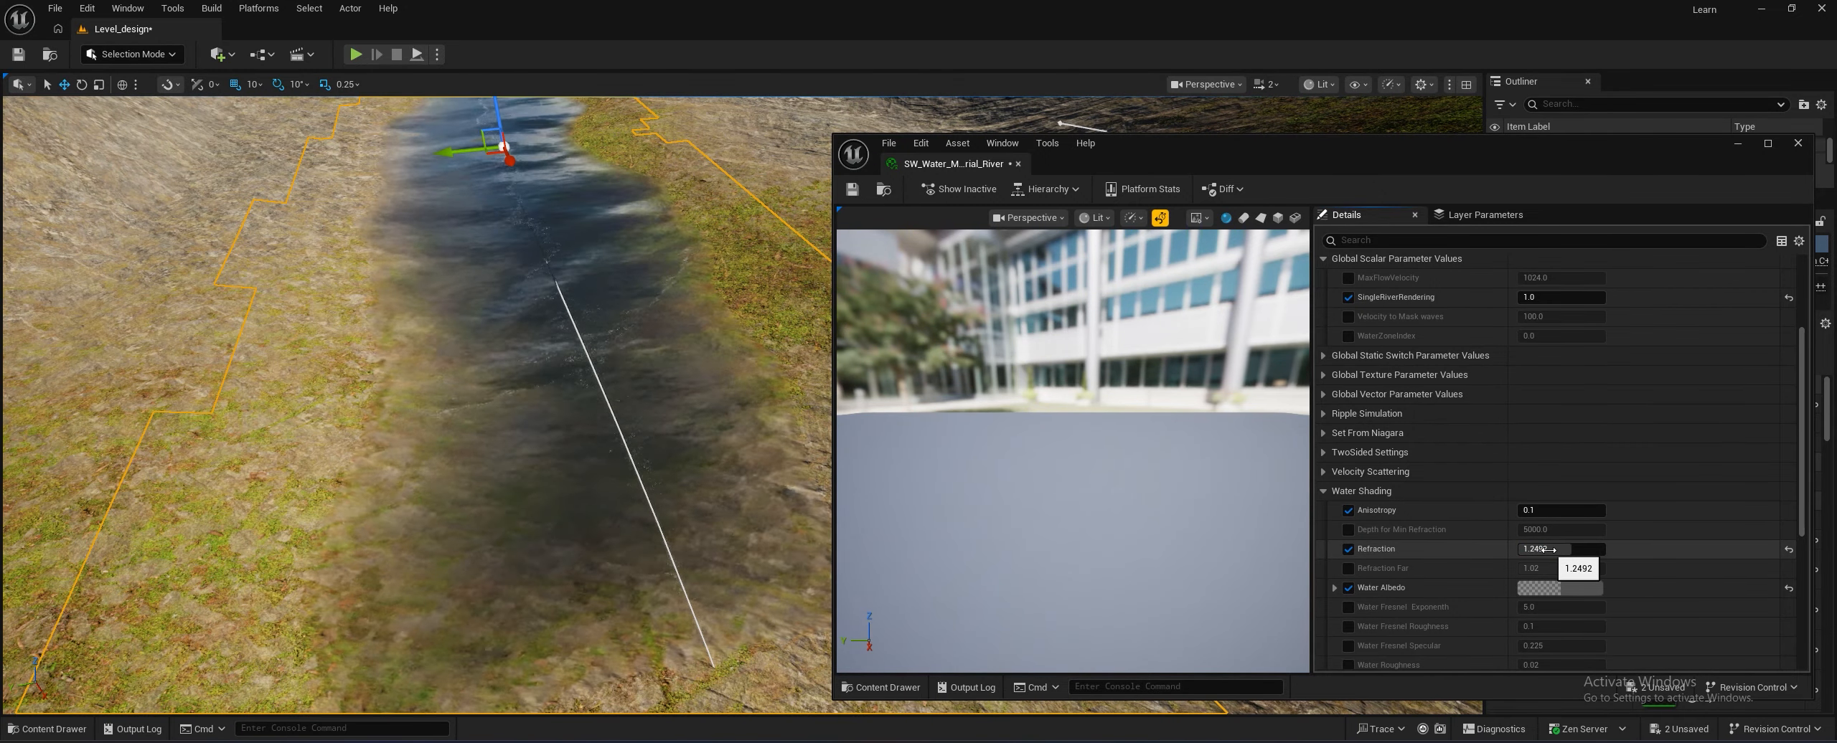
{"action": "left_click_drag", "start_coordinate": [1550, 548], "coordinate": [1547, 550]}
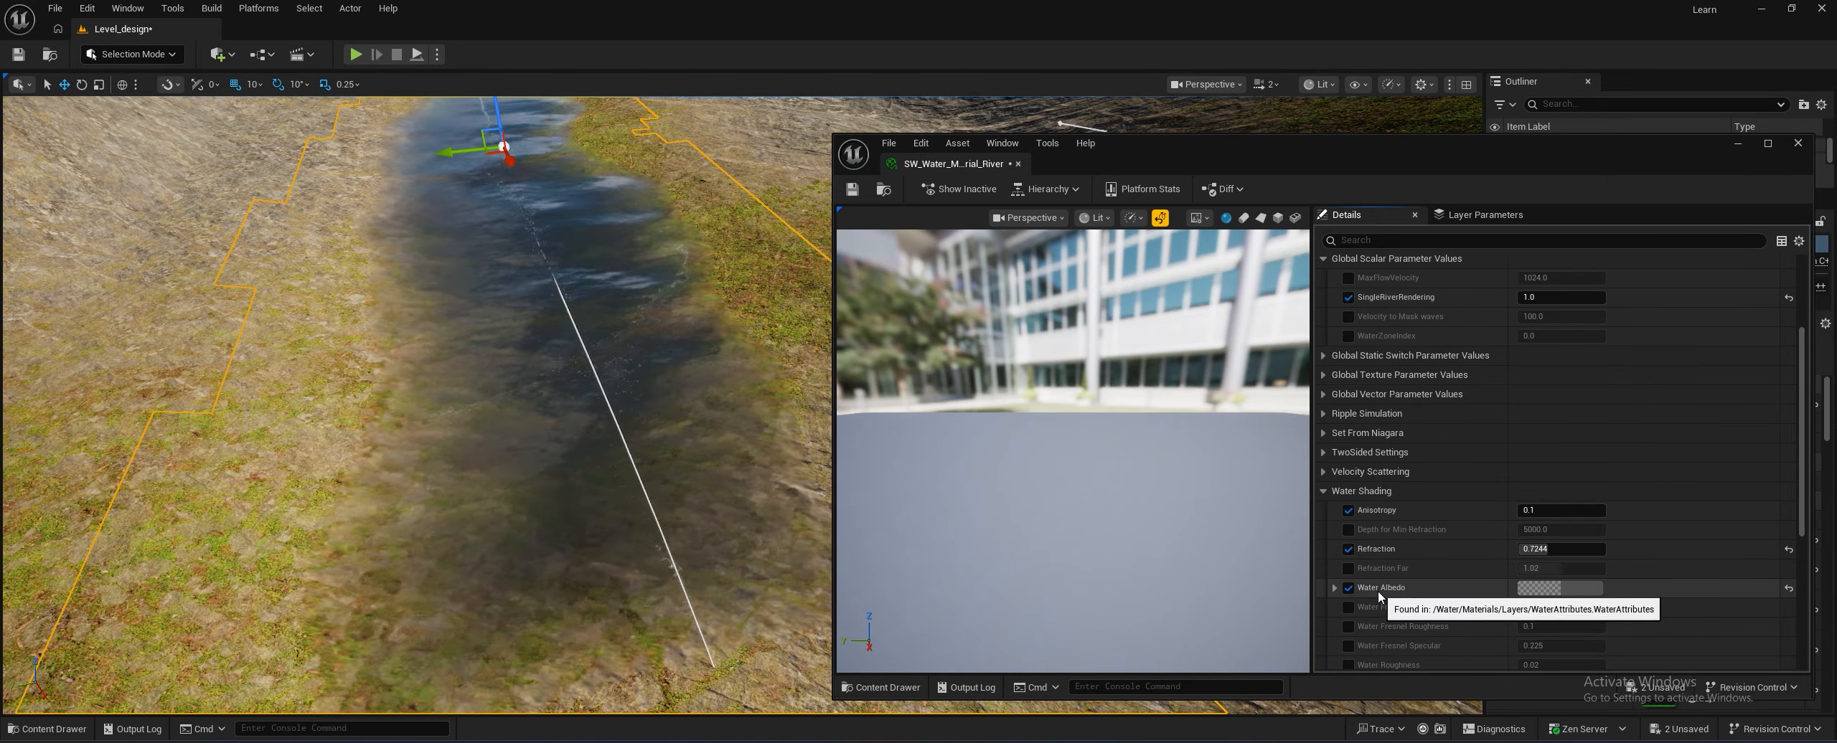
{"action": "scroll", "coordinate": [1379, 597], "scroll_direction": "down", "scroll_amount": 2}
{"action": "scroll", "coordinate": [1377, 591], "scroll_direction": "down", "scroll_amount": 1}
{"action": "left_click", "coordinate": [1348, 519]}
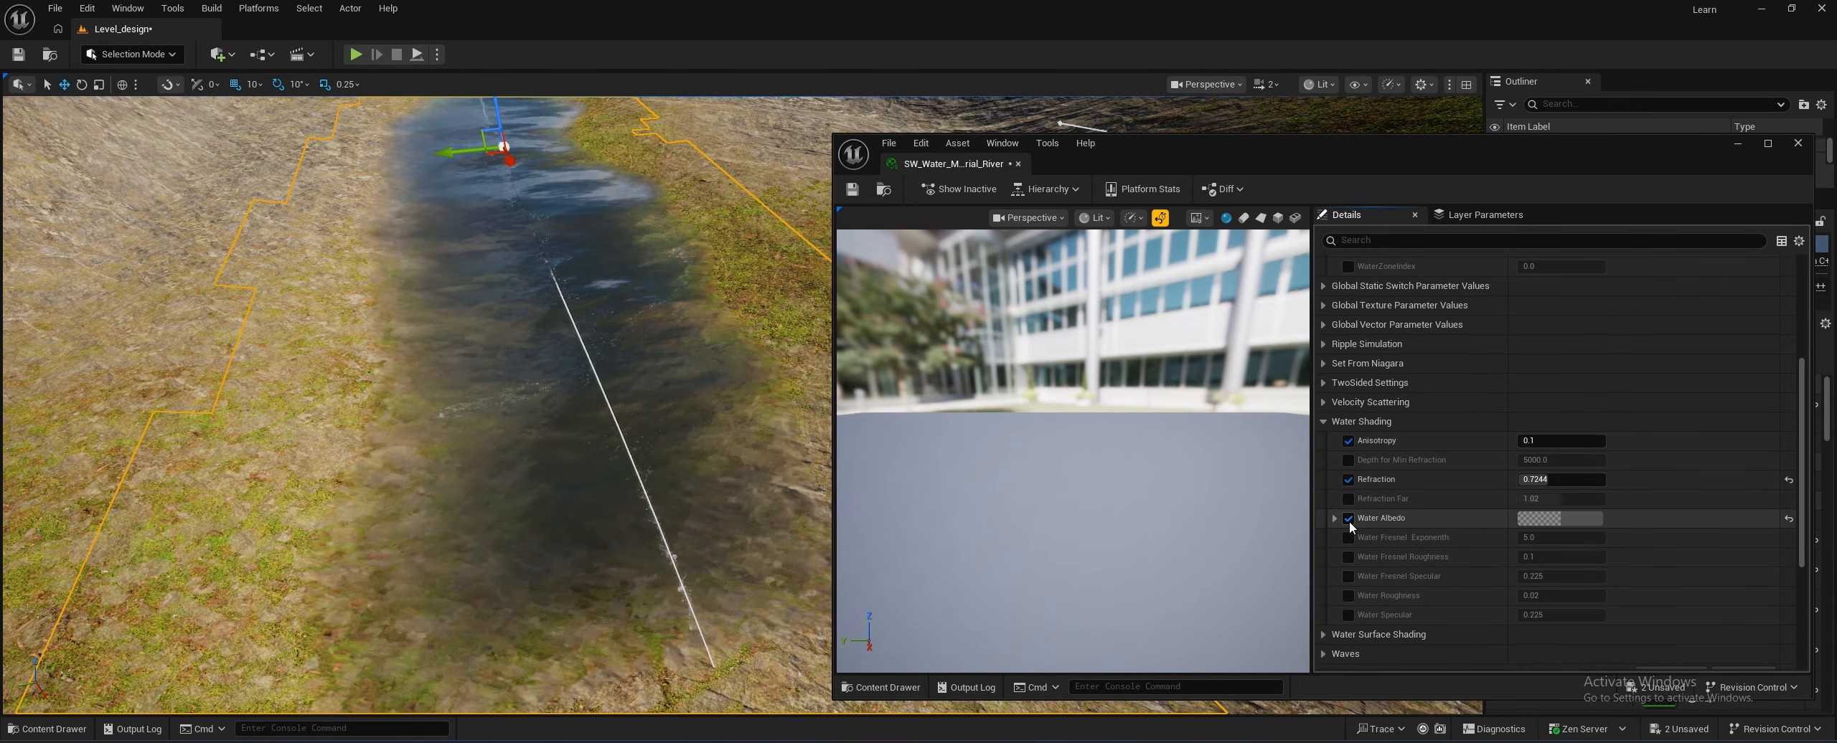
{"action": "left_click", "coordinate": [1347, 519]}
{"action": "left_click", "coordinate": [1334, 518]}
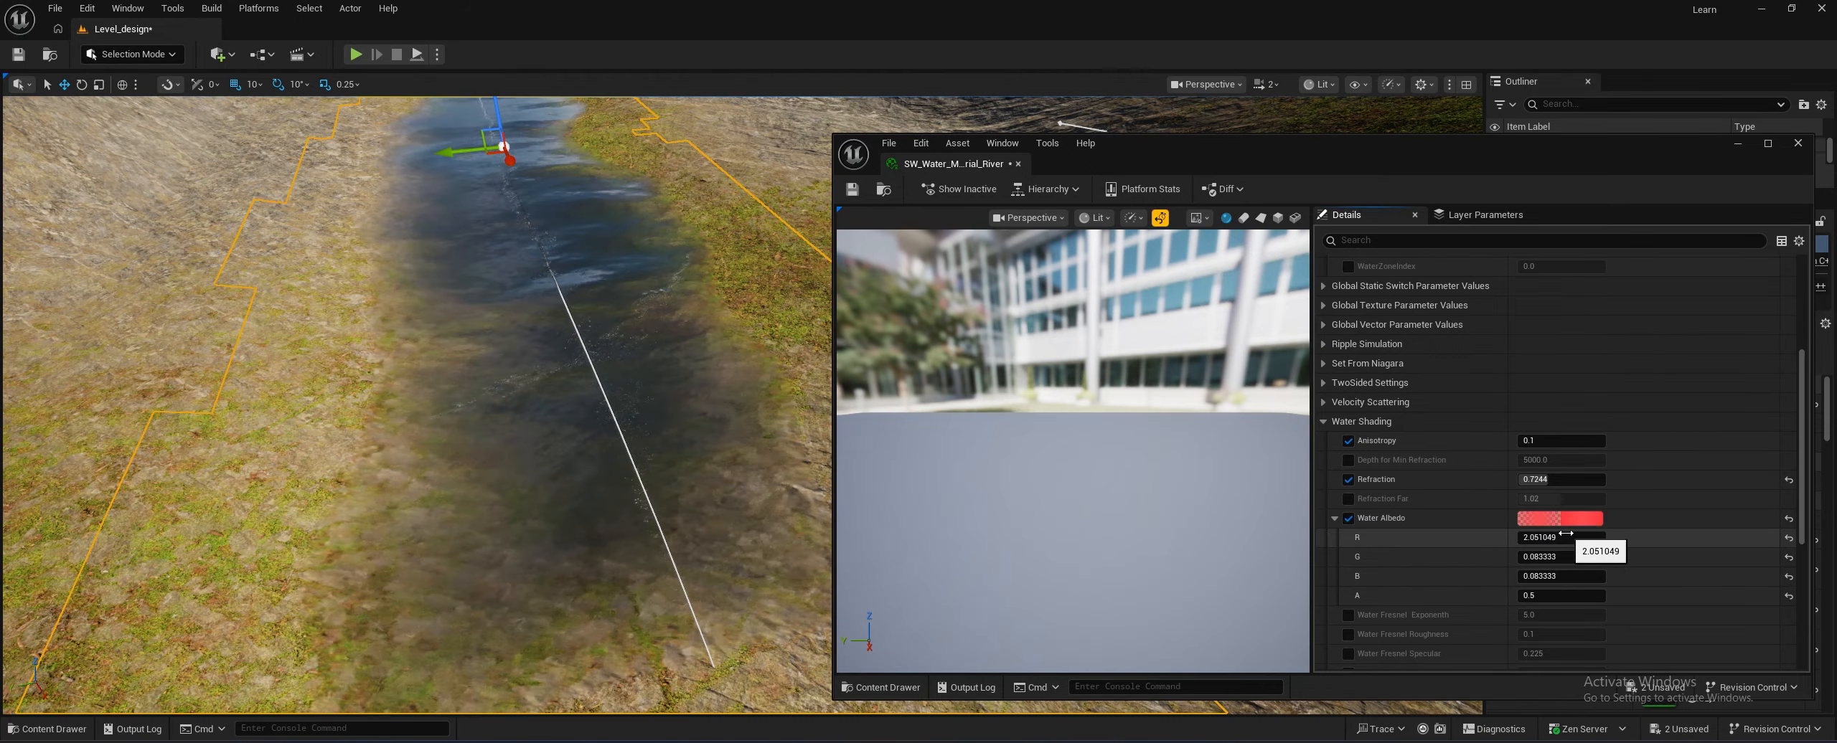
{"action": "key", "text": "ctrl+s"}
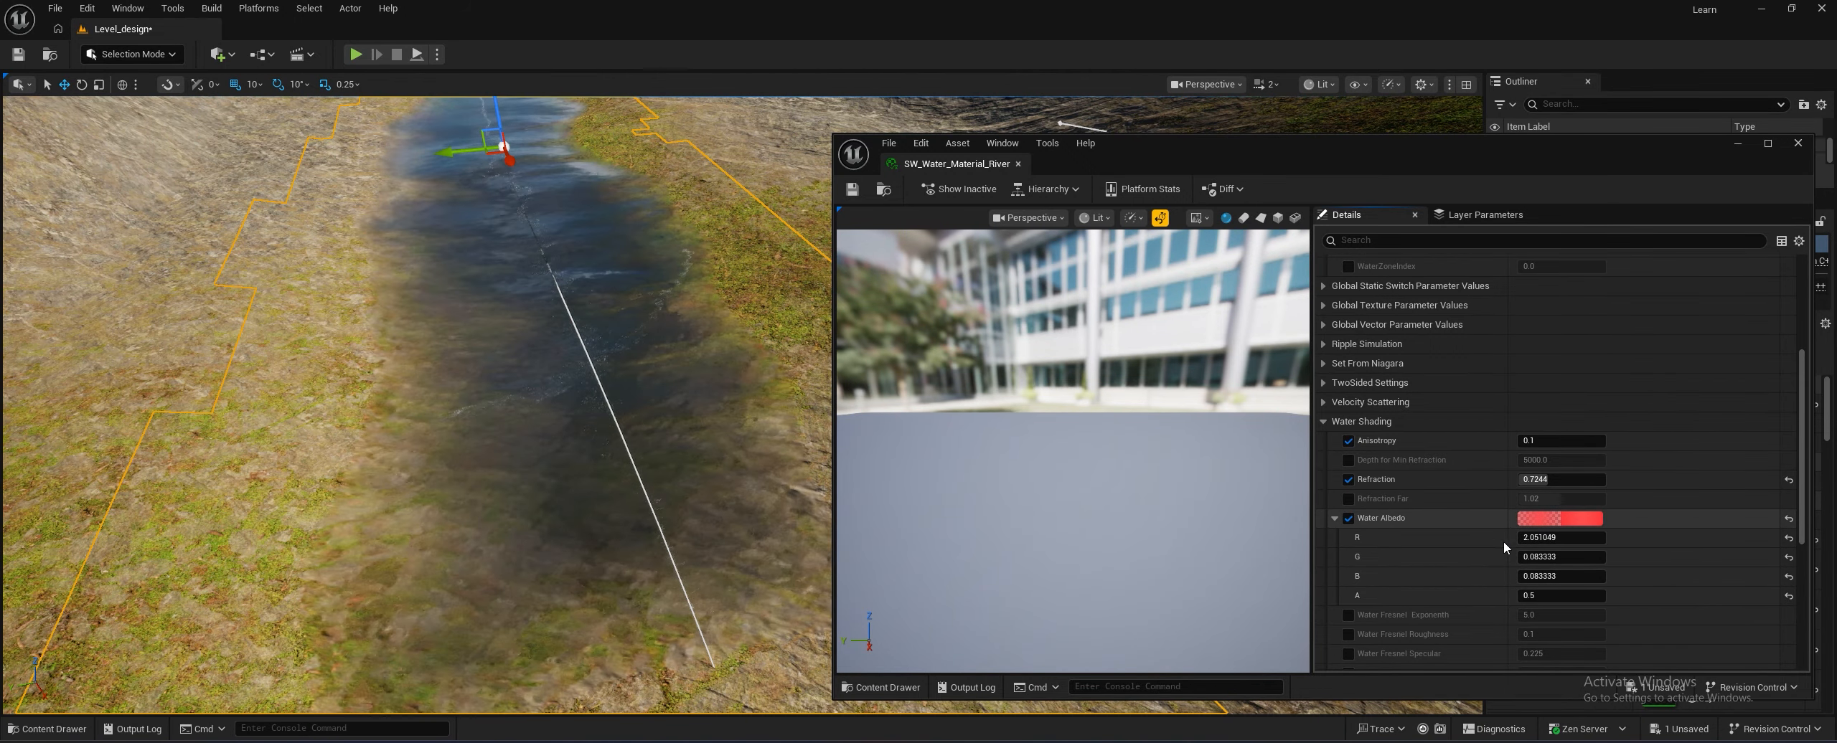
Toggle the Water Albedo override off and back on to compare its effect on the river
{"action": "left_click", "coordinate": [1349, 519]}
{"action": "left_click", "coordinate": [1349, 519]}
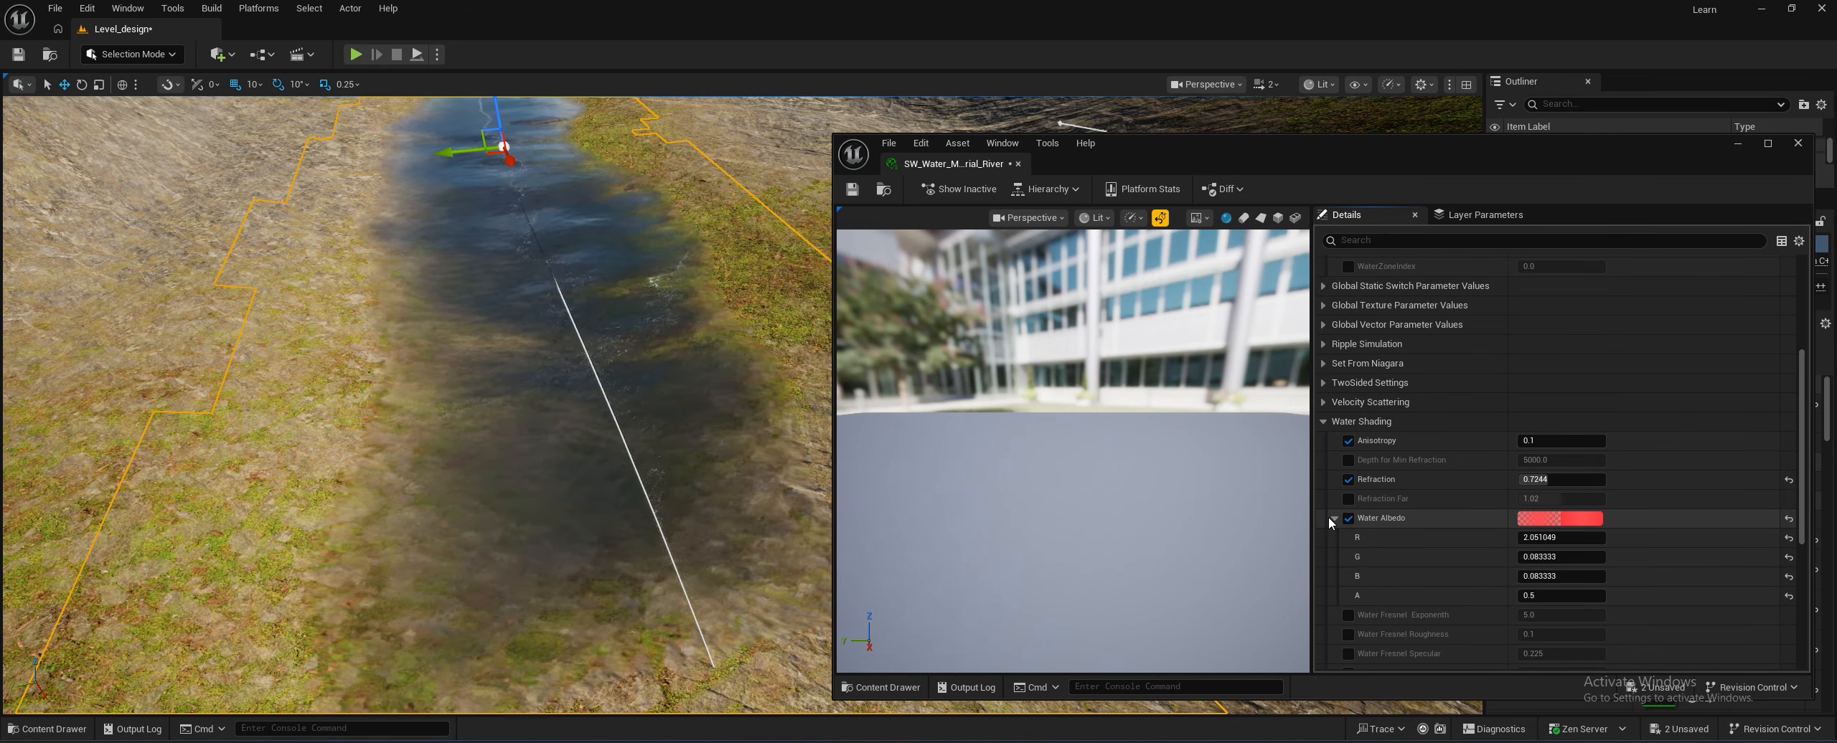
{"action": "left_click", "coordinate": [1332, 518]}
{"action": "left_click", "coordinate": [1334, 518]}
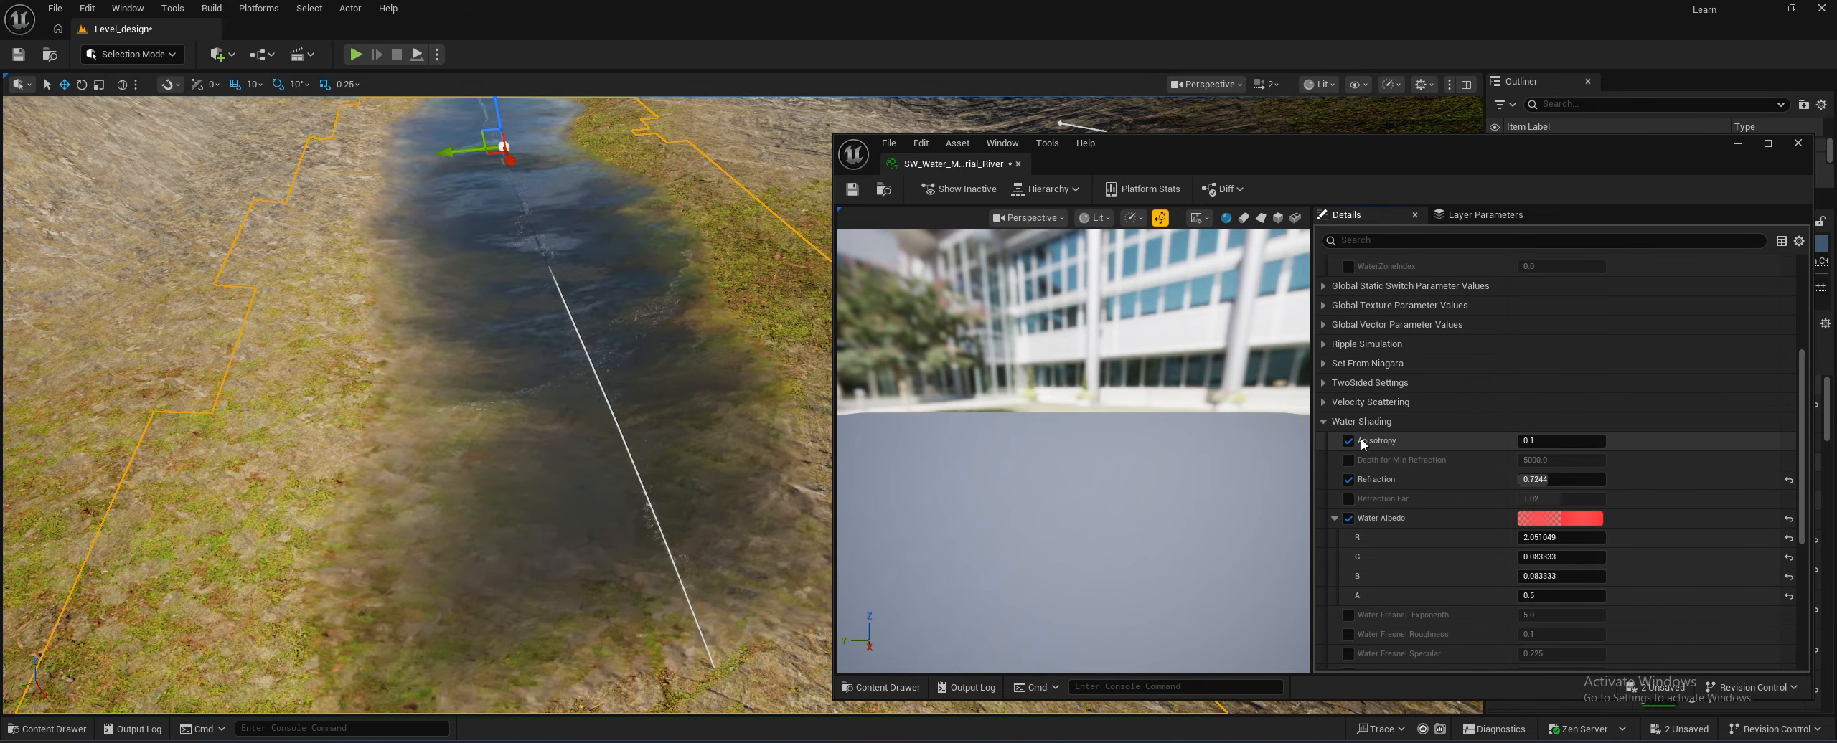
Look through the Velocity Scattering, TwoSided Settings, Set From Niagara and Global Vector Parameter groups, and check the river's appearance
{"action": "left_click", "coordinate": [1322, 421]}
{"action": "left_click", "coordinate": [1322, 403]}
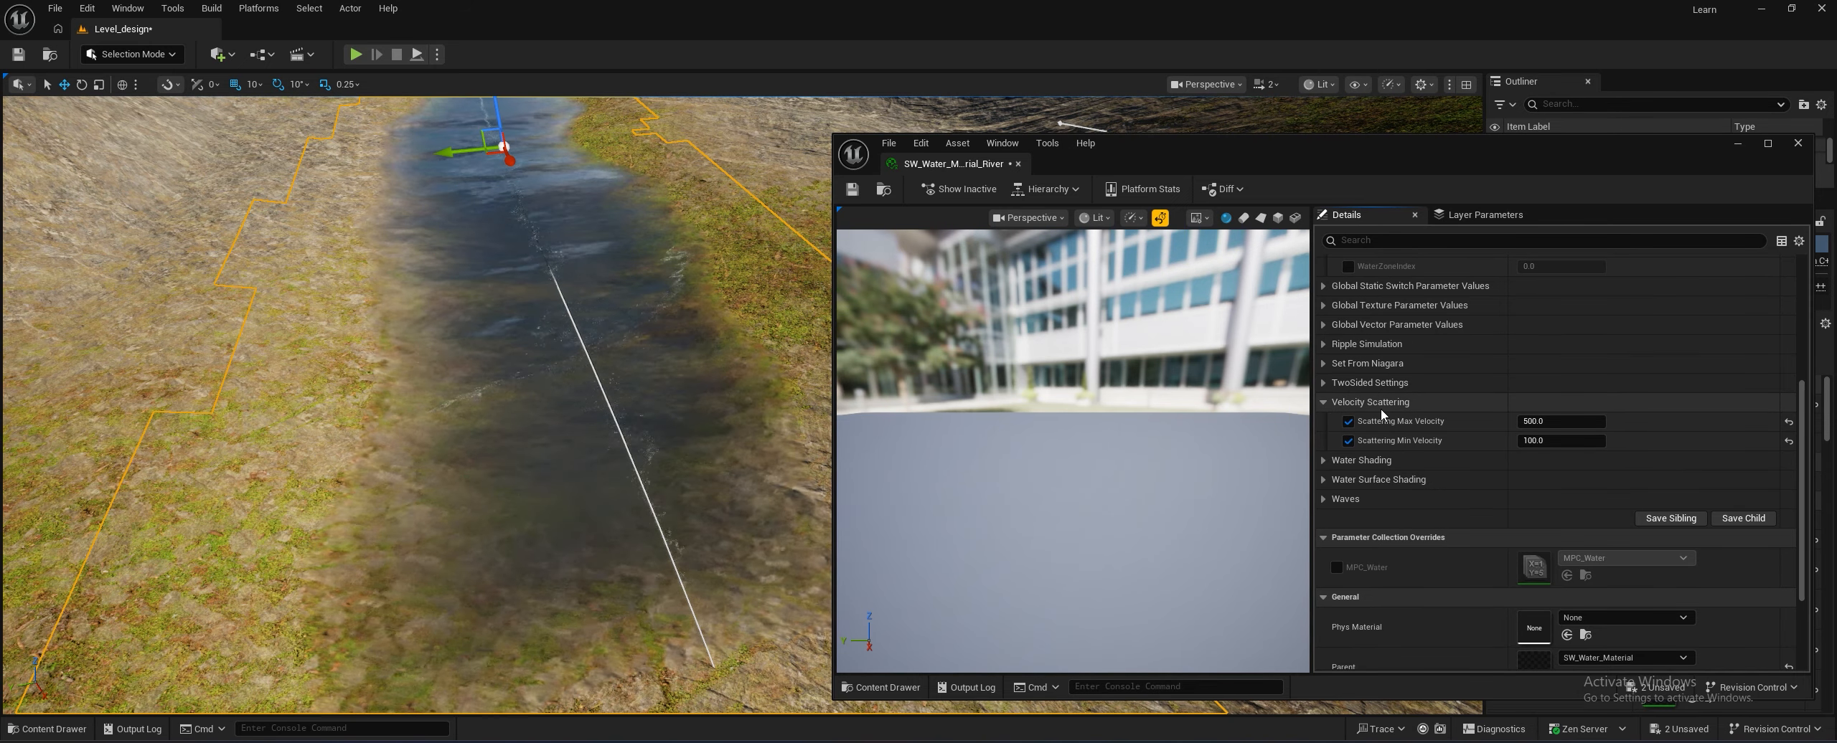
{"action": "left_click", "coordinate": [1322, 383]}
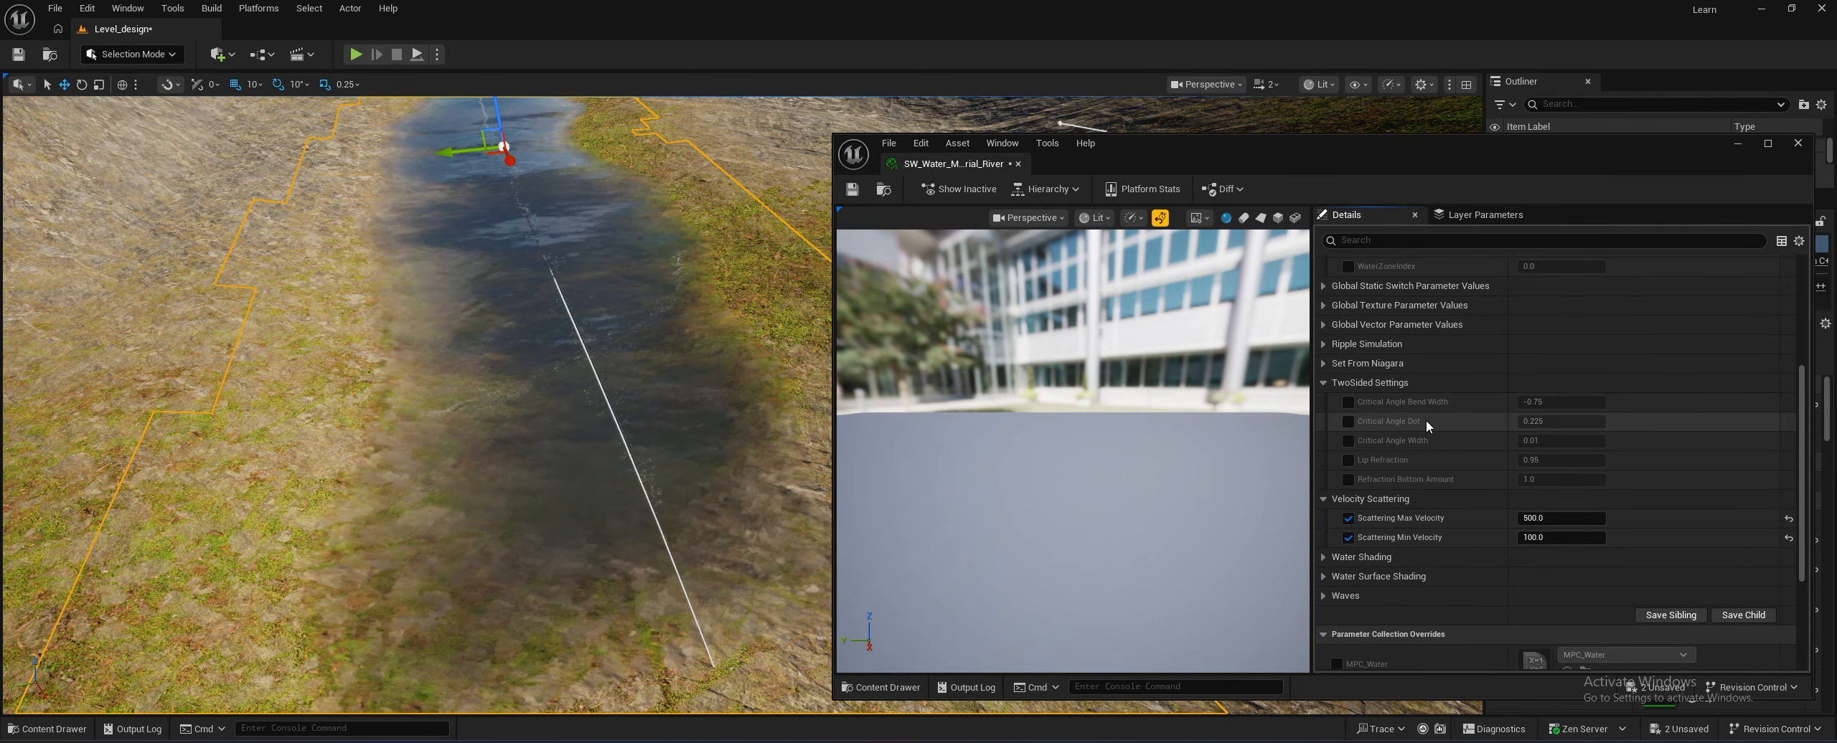
{"action": "left_click", "coordinate": [1323, 382]}
{"action": "left_click", "coordinate": [1323, 364]}
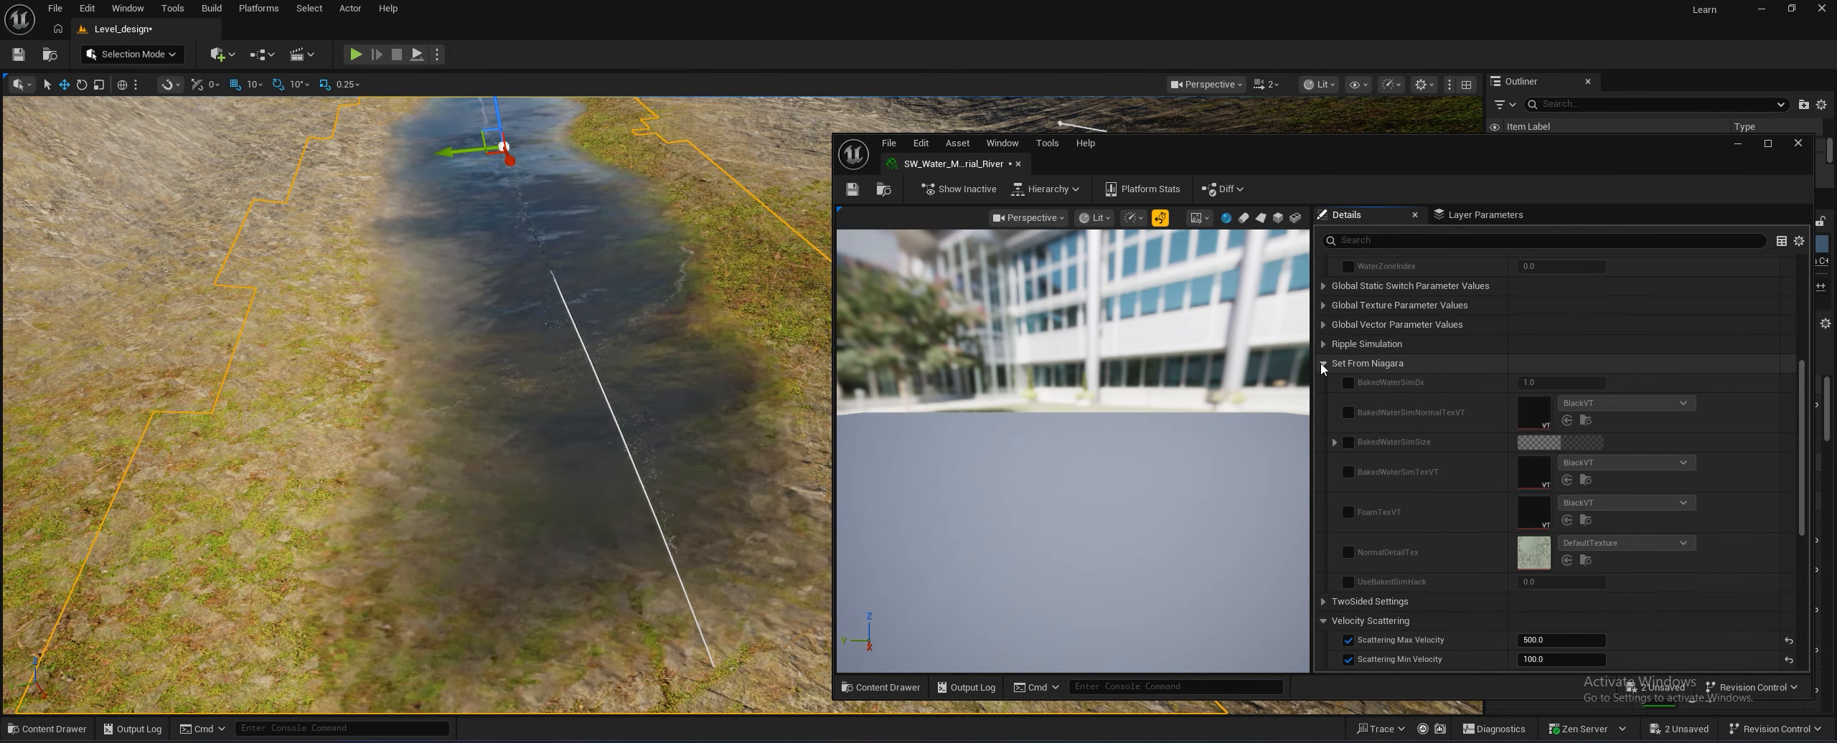
{"action": "left_click", "coordinate": [1323, 363]}
{"action": "left_click", "coordinate": [1322, 324]}
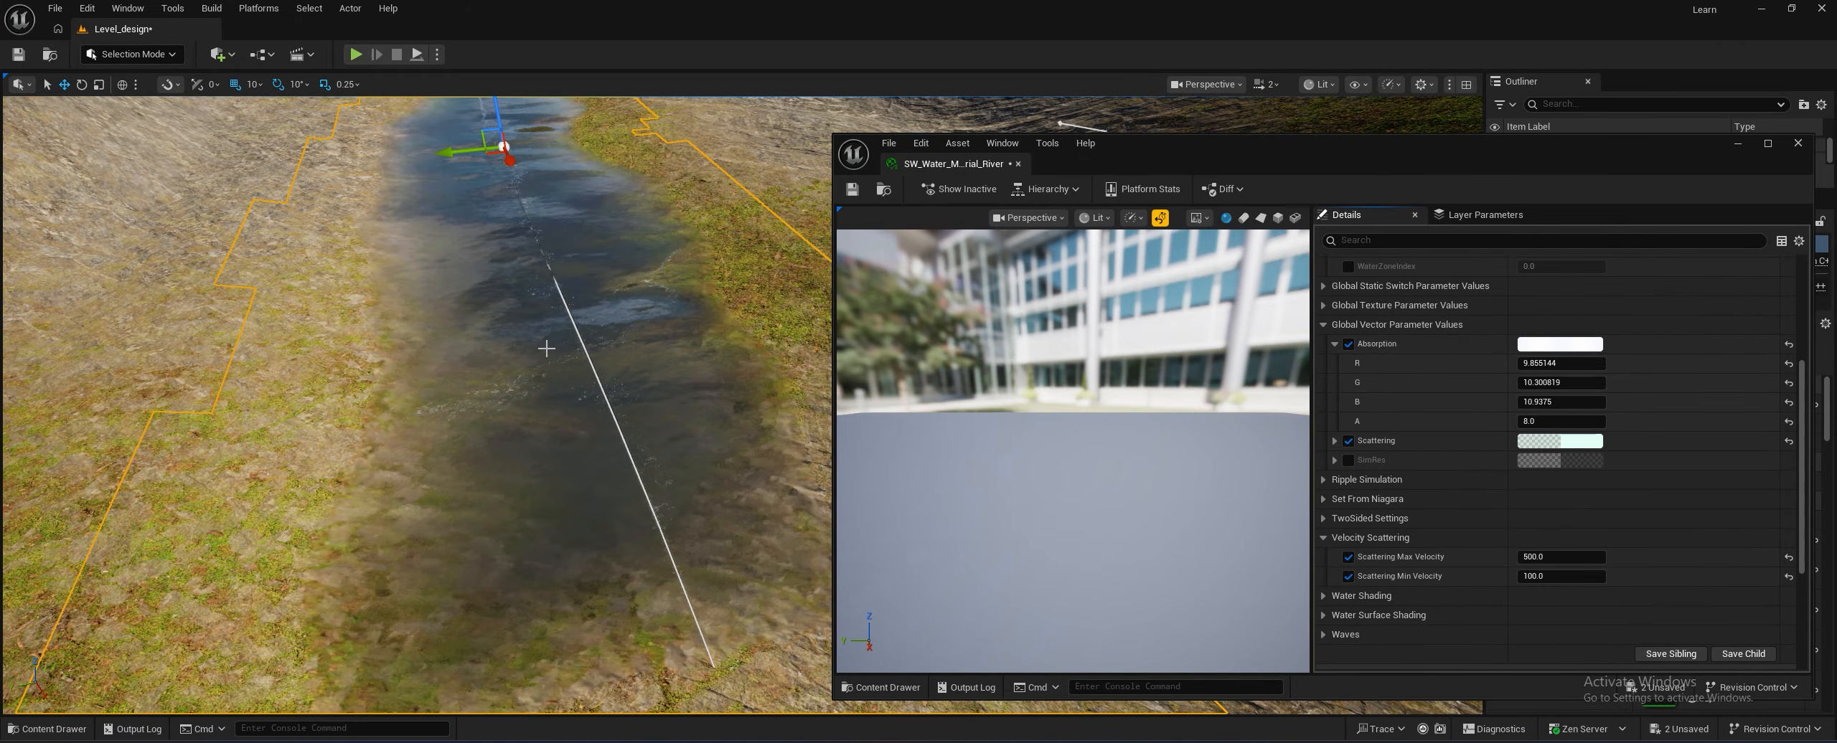
{"action": "right_click_drag", "start_coordinate": [548, 350], "coordinate": [584, 369]}
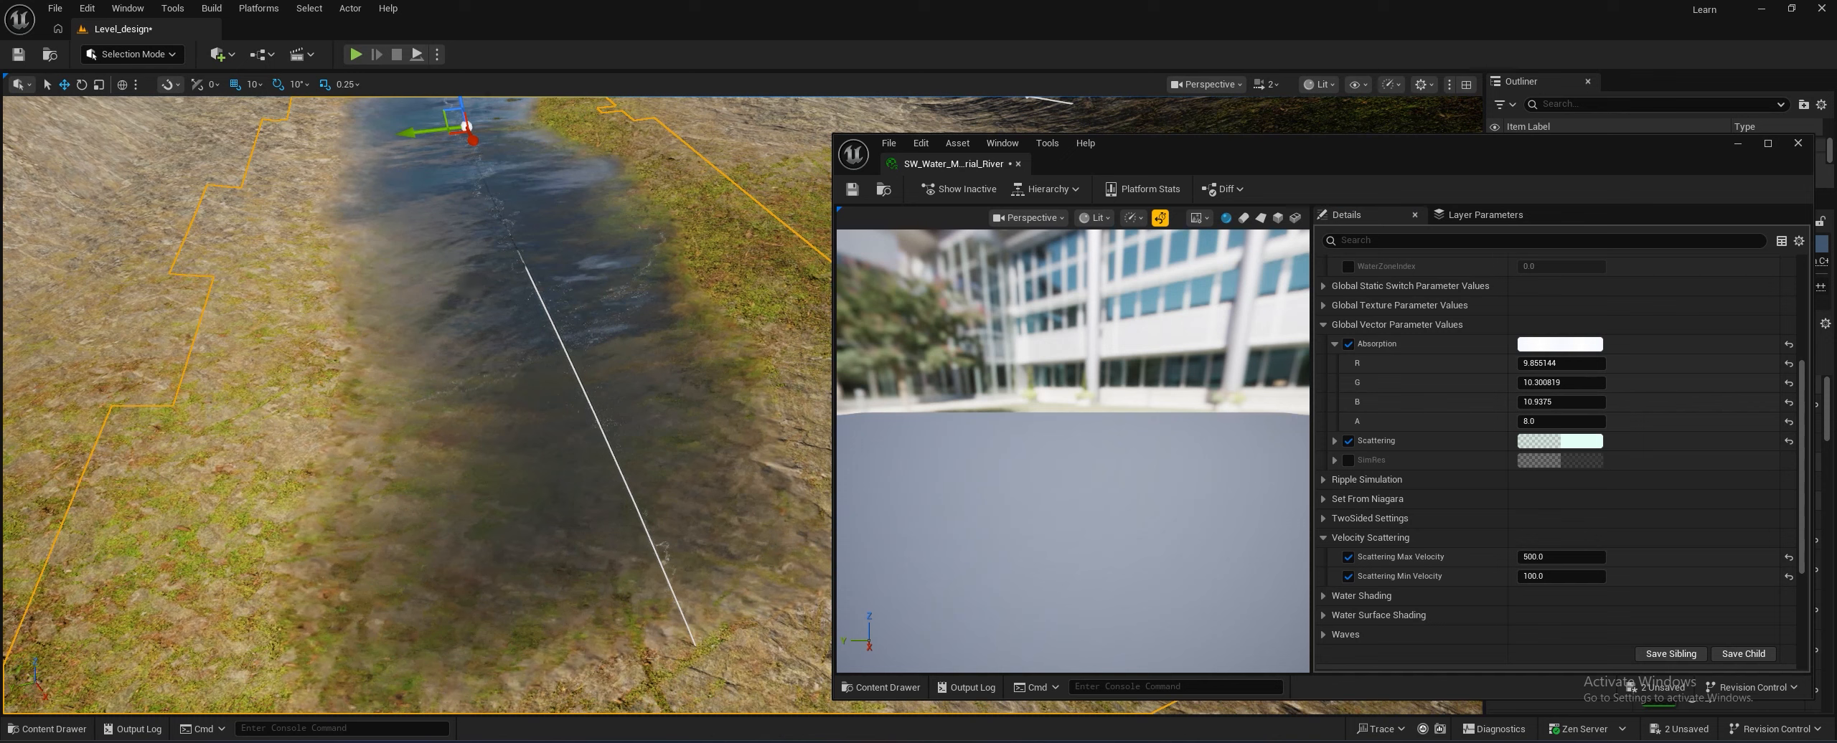
Look through the Global Vector, Texture and Static Switch Parameter Values groups, and minimize the material editor
{"action": "left_click", "coordinate": [1323, 324]}
{"action": "left_click", "coordinate": [1324, 306]}
{"action": "left_click", "coordinate": [1324, 307]}
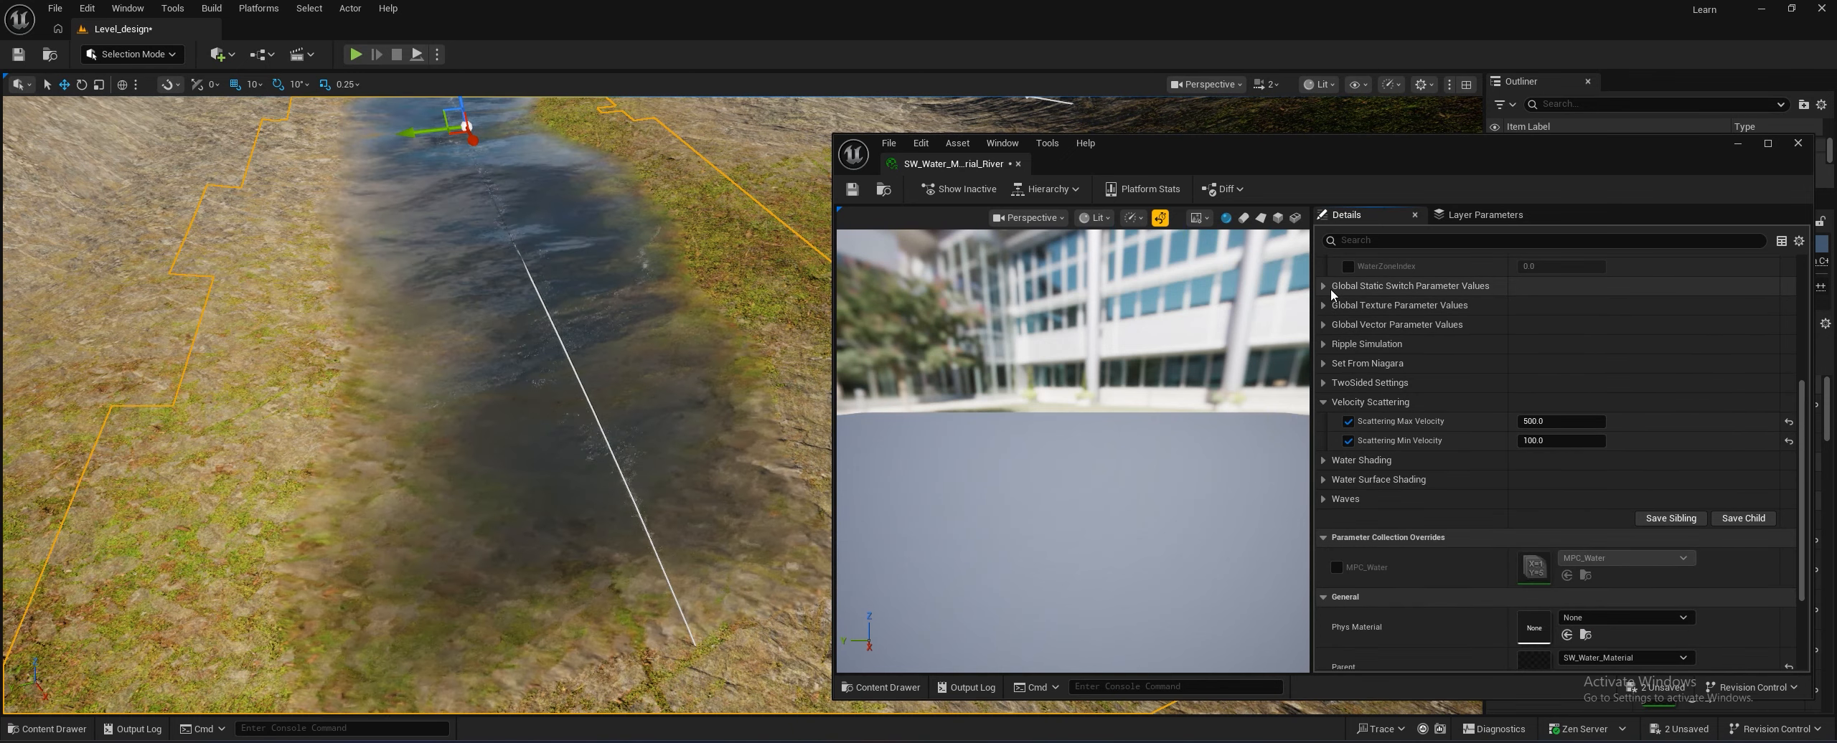
{"action": "left_click", "coordinate": [1324, 286]}
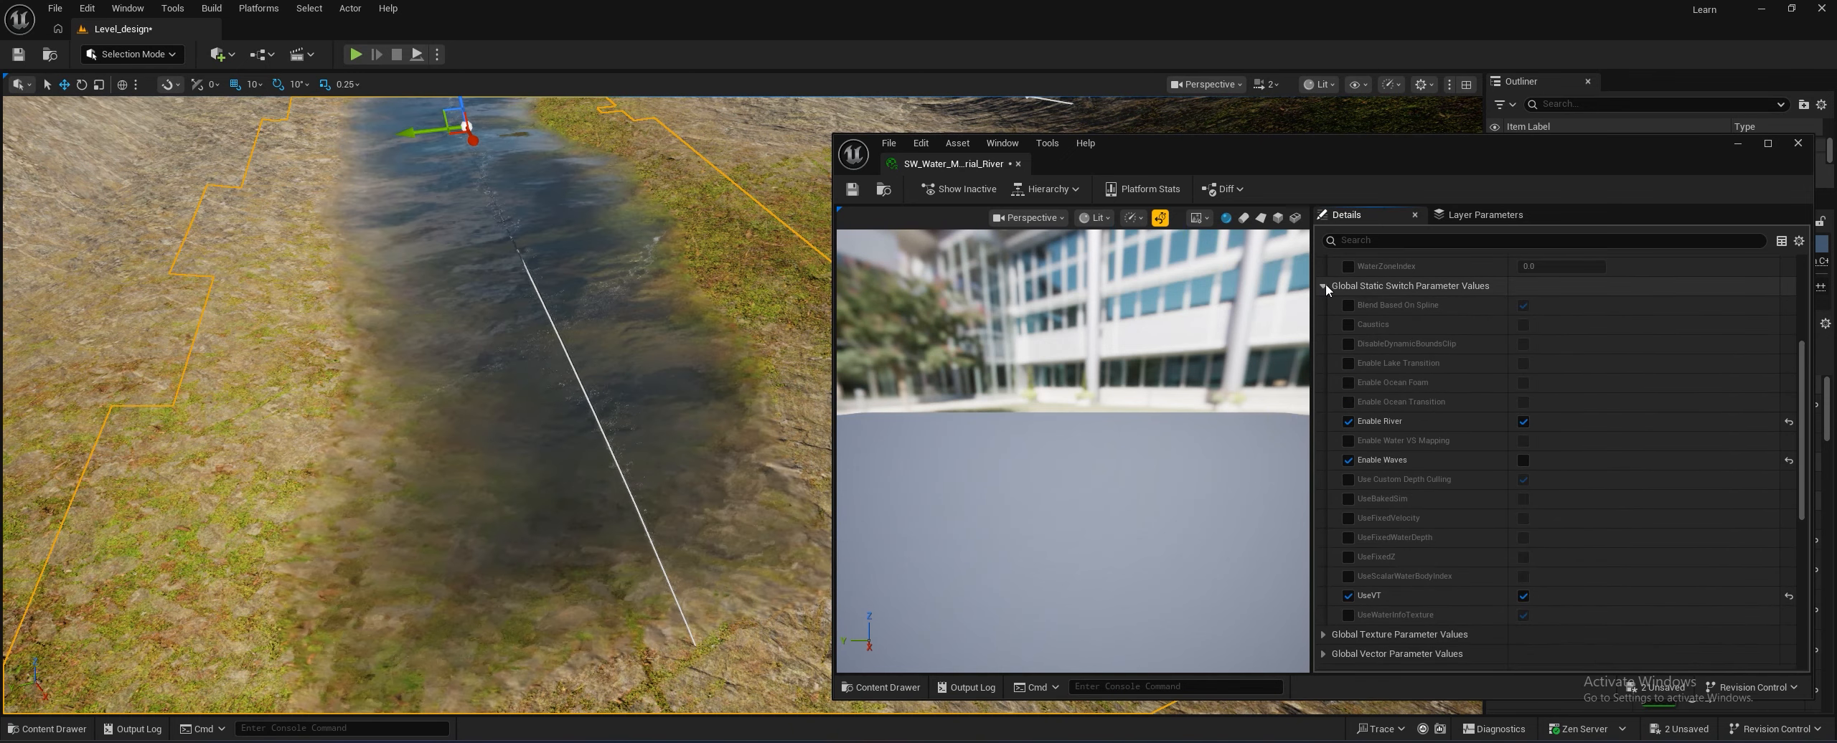
{"action": "left_click", "coordinate": [1324, 284]}
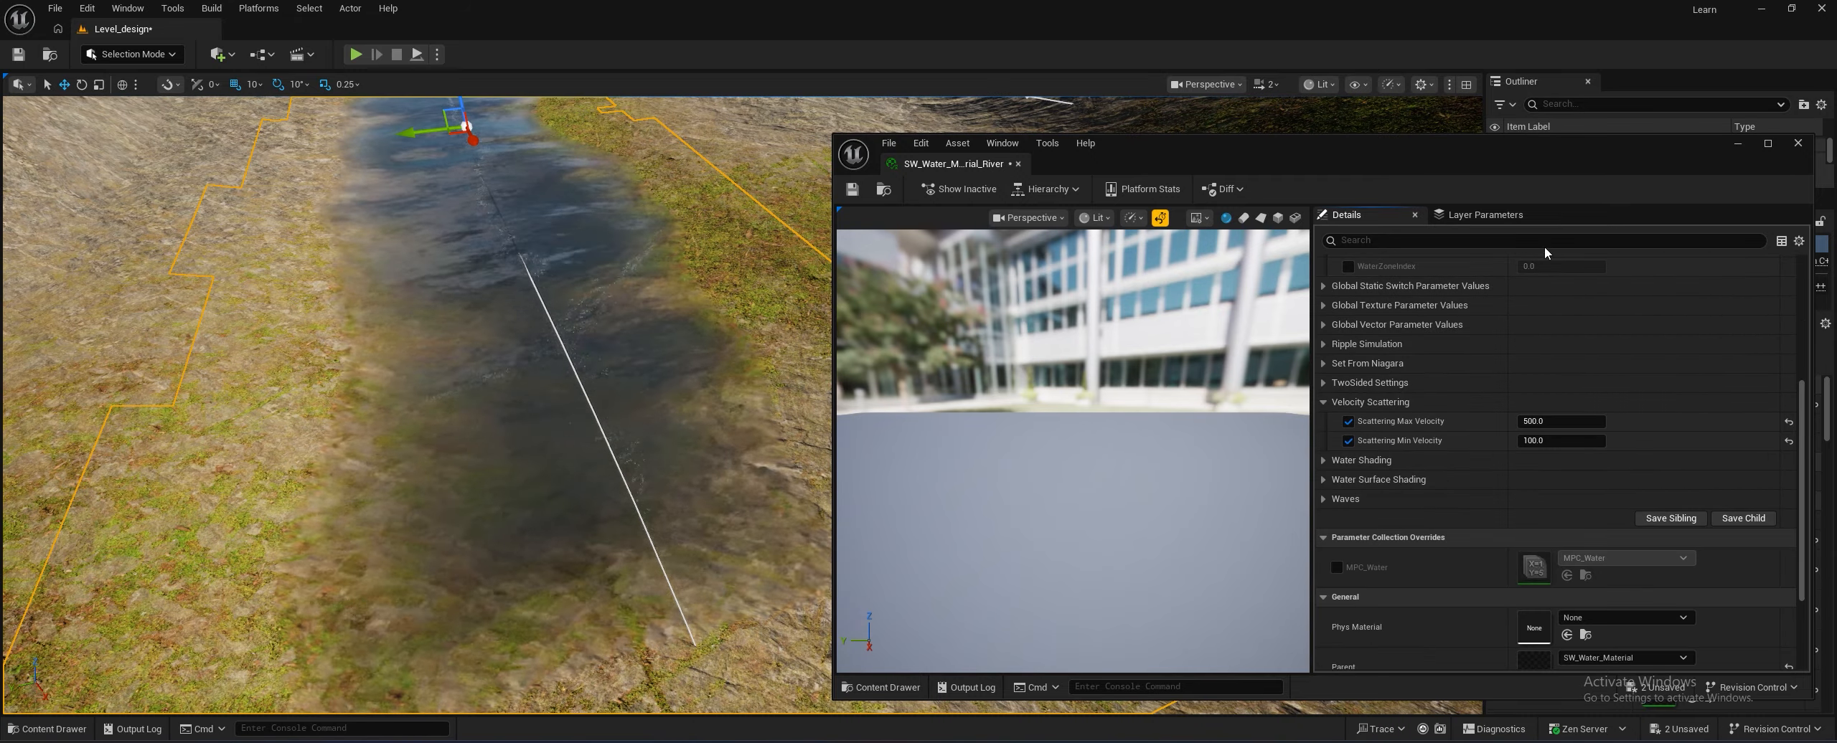
{"action": "left_click", "coordinate": [1738, 143]}
Select WaterBodyRiver and shift its middle spline point sideways to start a bend toward the rocky slope
{"action": "right_click_drag", "start_coordinate": [1292, 302], "coordinate": [1295, 265]}
{"action": "key", "text": "d"}
{"action": "key", "text": "a"}
{"action": "left_click_drag", "start_coordinate": [1643, 189], "coordinate": [1643, 418]}
{"action": "scroll", "coordinate": [1607, 323], "scroll_direction": "down", "scroll_amount": 2}
{"action": "left_click", "coordinate": [1571, 371]}
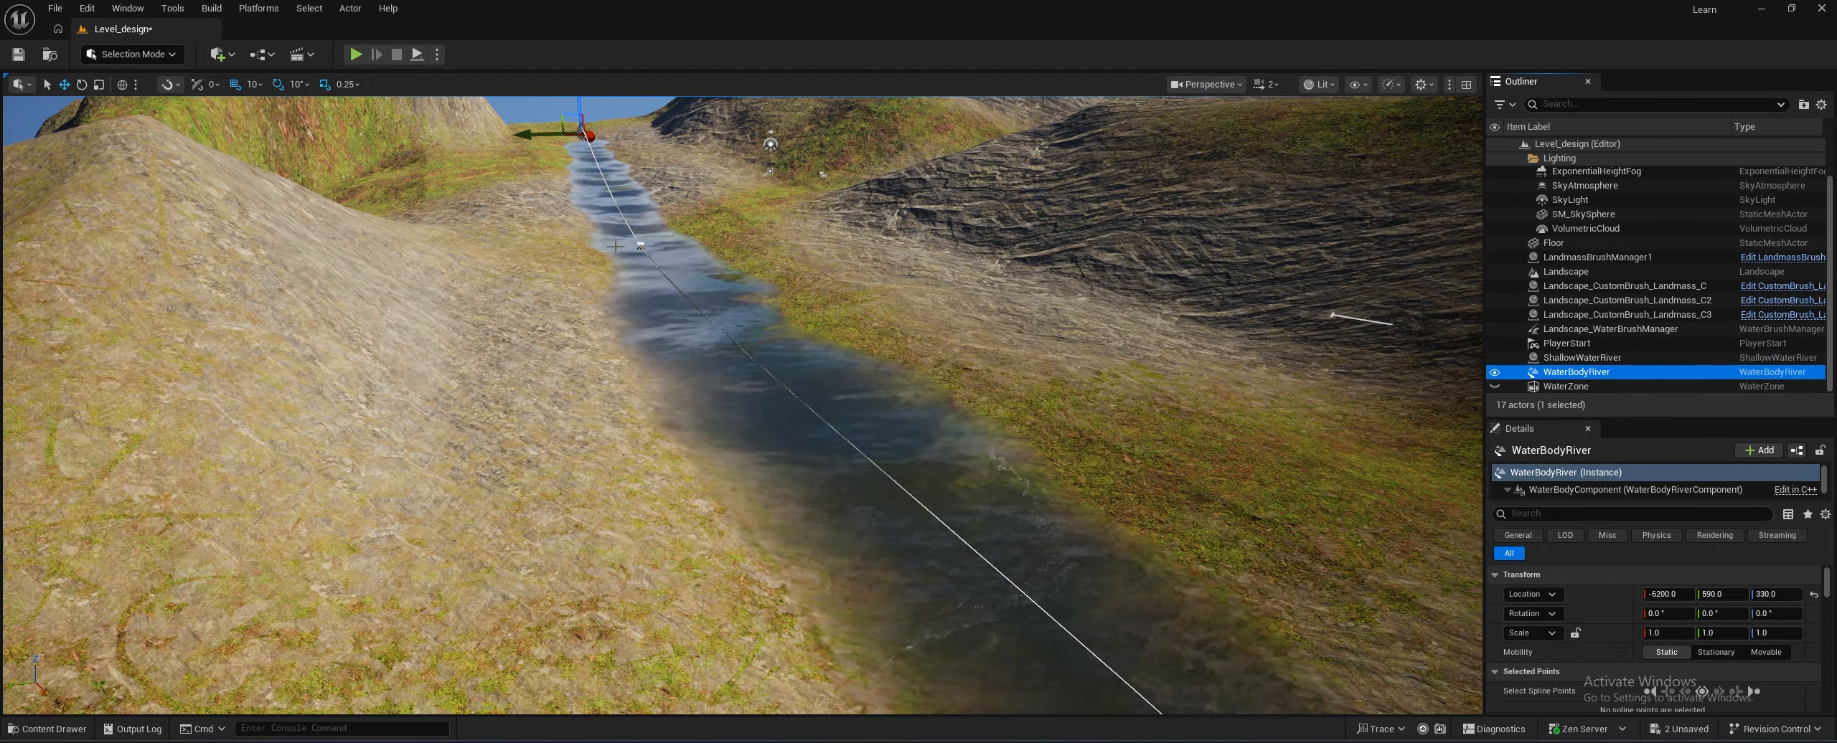
{"action": "left_click", "coordinate": [640, 246]}
{"action": "left_click_drag", "start_coordinate": [603, 247], "coordinate": [761, 234]}
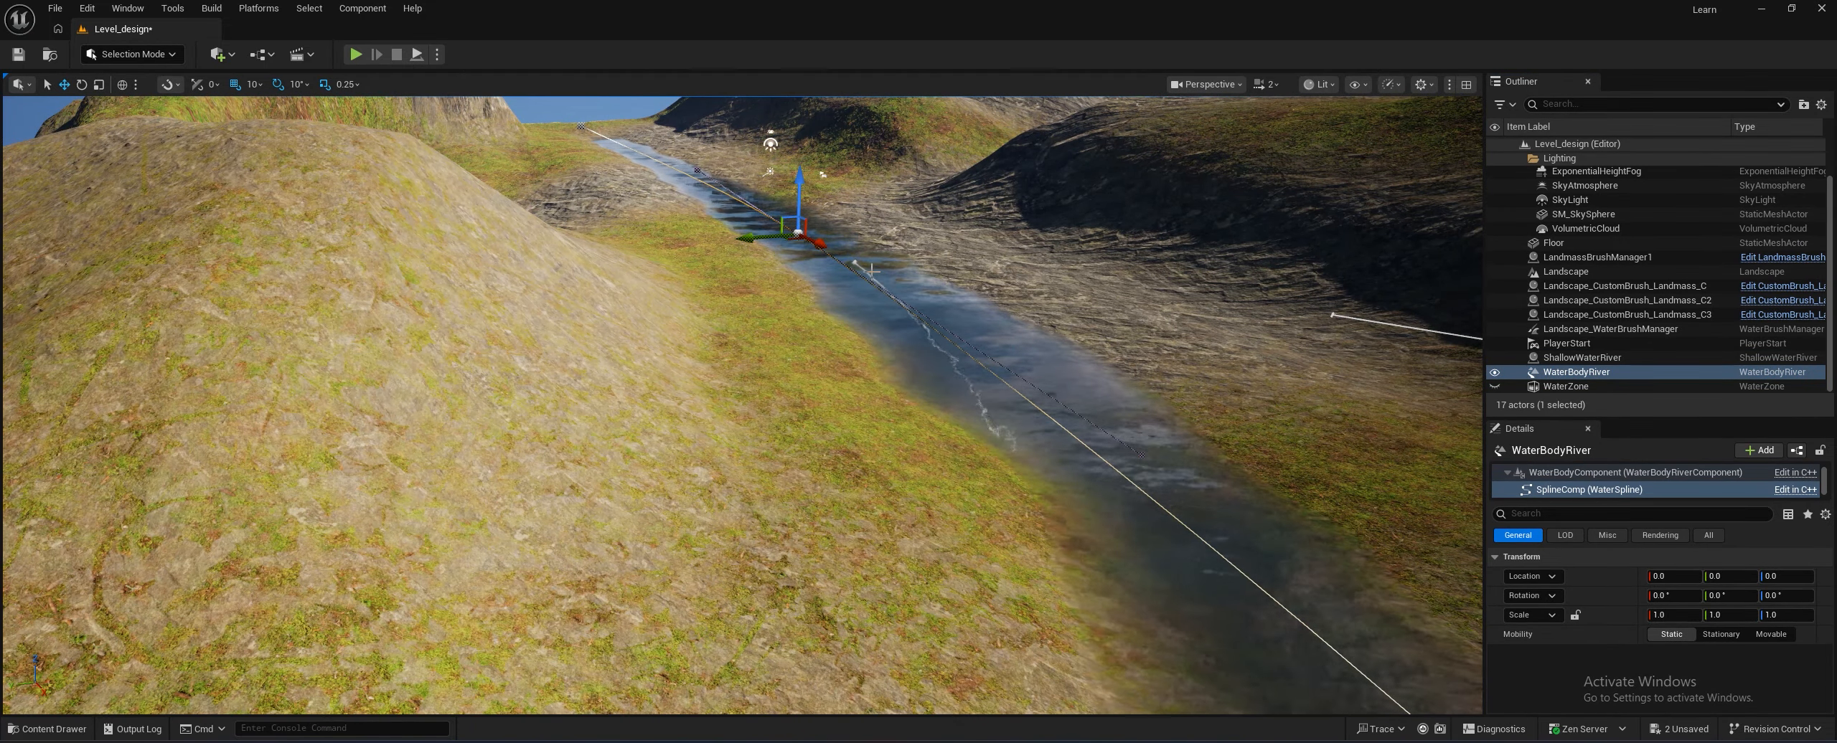
Adjust the river's bend by moving its middle spline point back and forth across the channel between the hills
{"action": "right_click_drag", "start_coordinate": [832, 251], "coordinate": [825, 173]}
{"action": "left_click", "coordinate": [664, 282]}
{"action": "left_click_drag", "start_coordinate": [618, 284], "coordinate": [747, 280]}
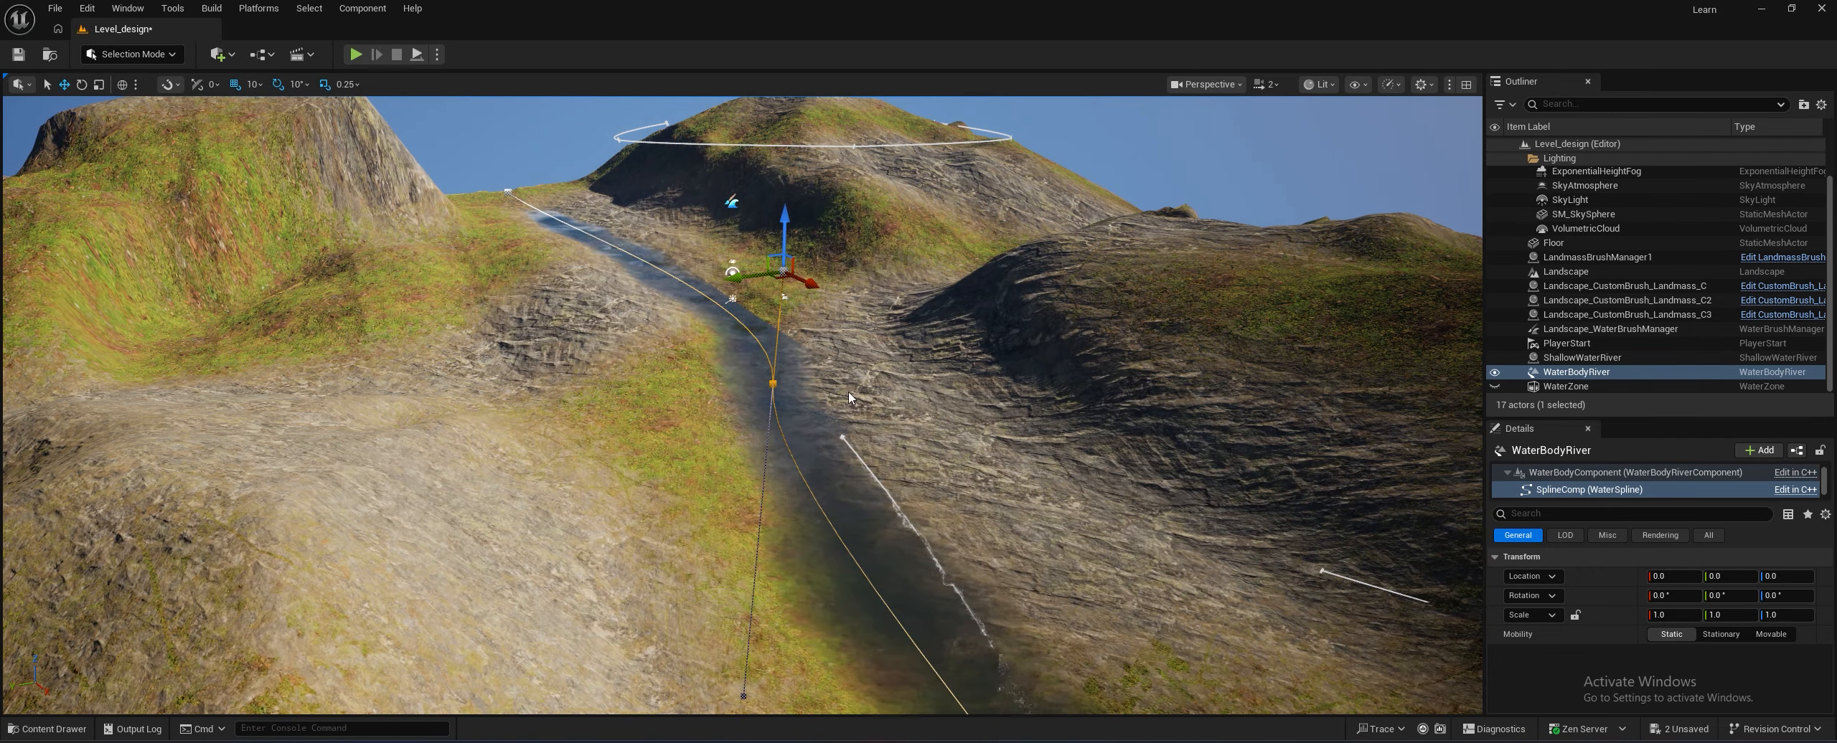
{"action": "left_click", "coordinate": [505, 192]}
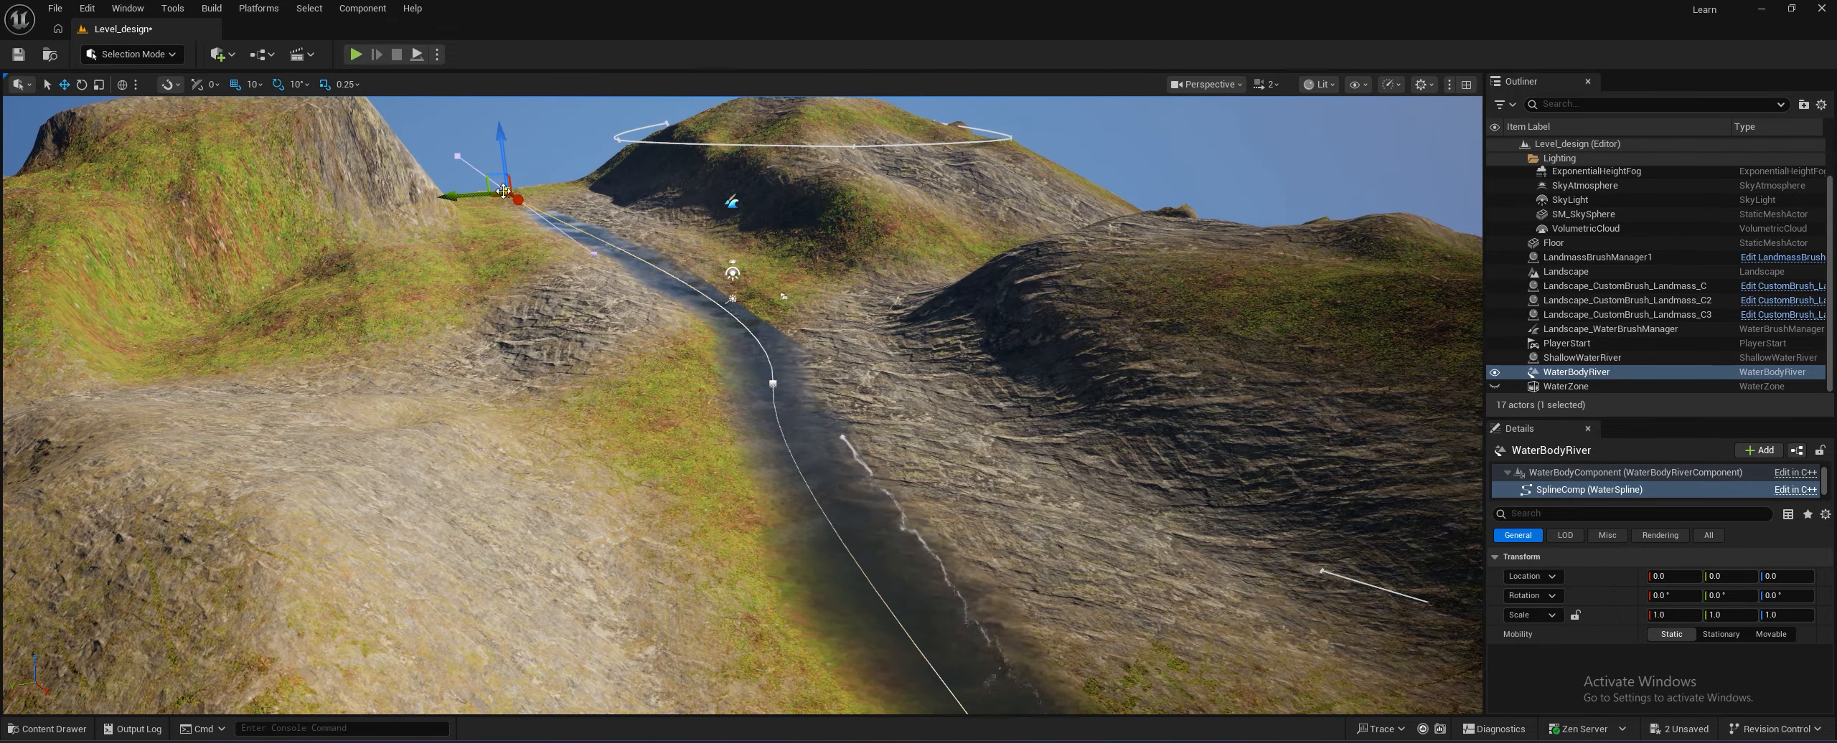
{"action": "left_click", "coordinate": [773, 384]}
{"action": "left_click_drag", "start_coordinate": [722, 388], "coordinate": [682, 394]}
{"action": "right_click_drag", "start_coordinate": [681, 396], "coordinate": [627, 395]}
Rotate the sunlight direction over the landscape to change the shadows on the hills and river banks
{"action": "left_click", "coordinate": [626, 144]}
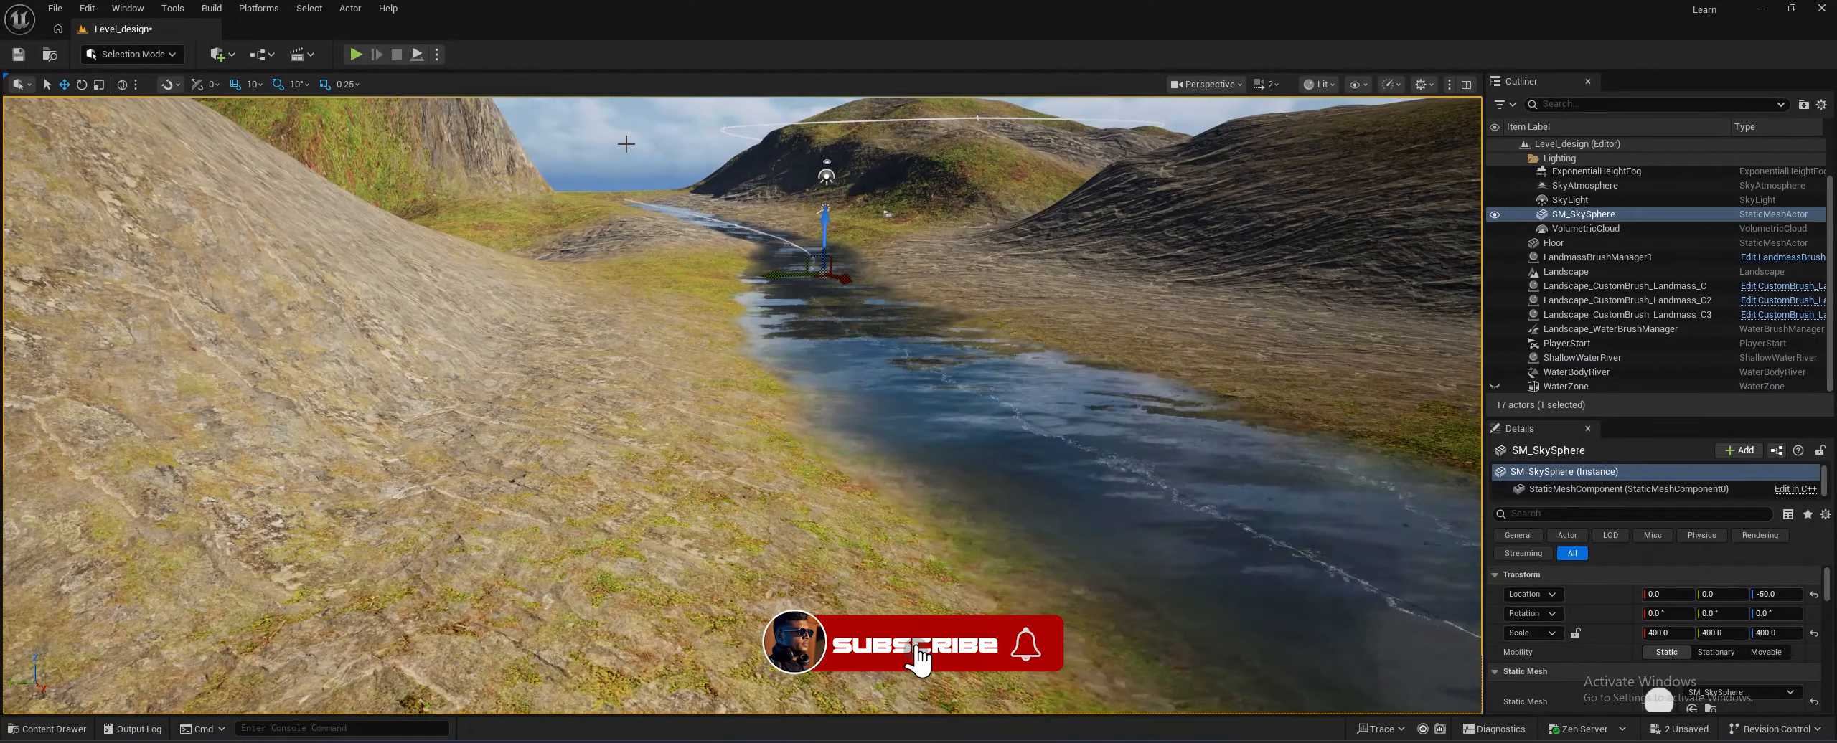
{"action": "key", "text": "ctrl+l"}
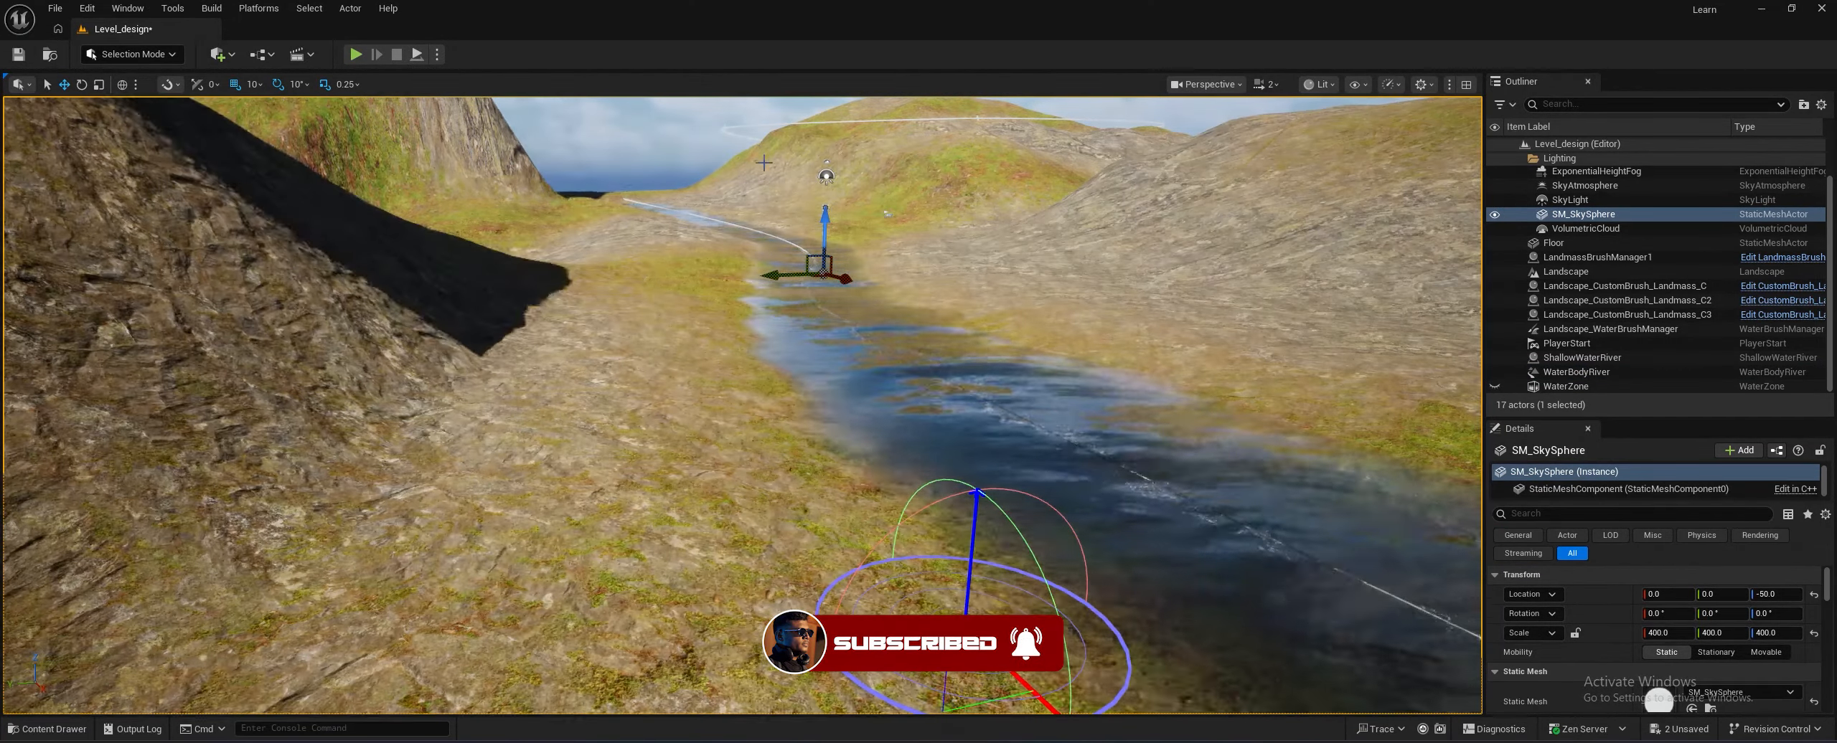
{"action": "key", "text": "ctrl+l"}
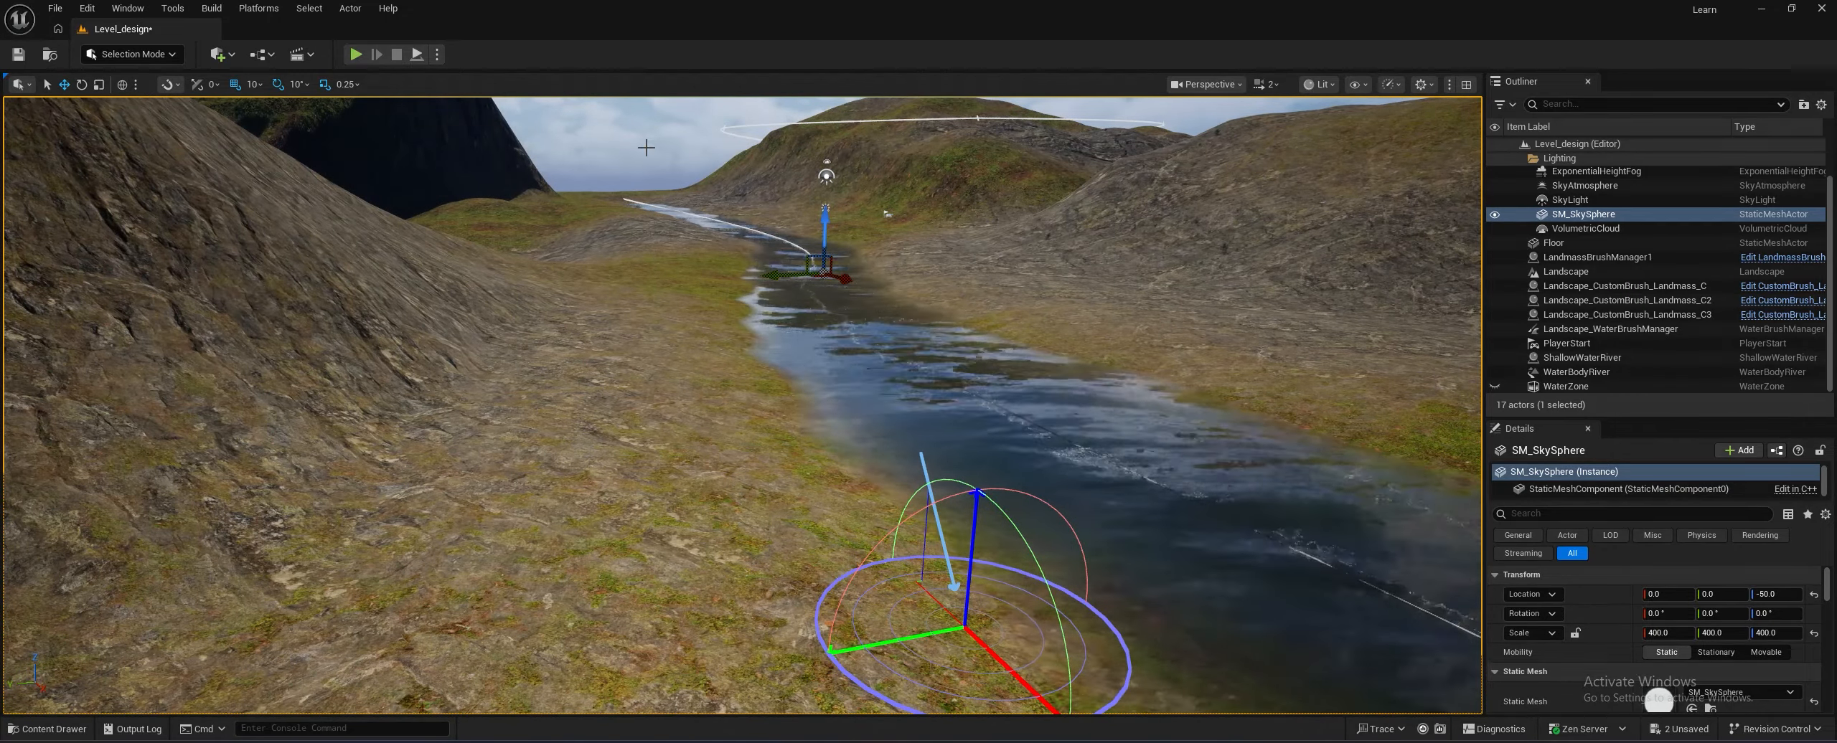
Select WaterBodyRiver and try a Curve Ramp Width of 4500 in its terrain curve settings
{"action": "right_click_drag", "start_coordinate": [941, 124], "coordinate": [948, 162]}
{"action": "key", "text": "s"}
{"action": "key", "text": "w"}
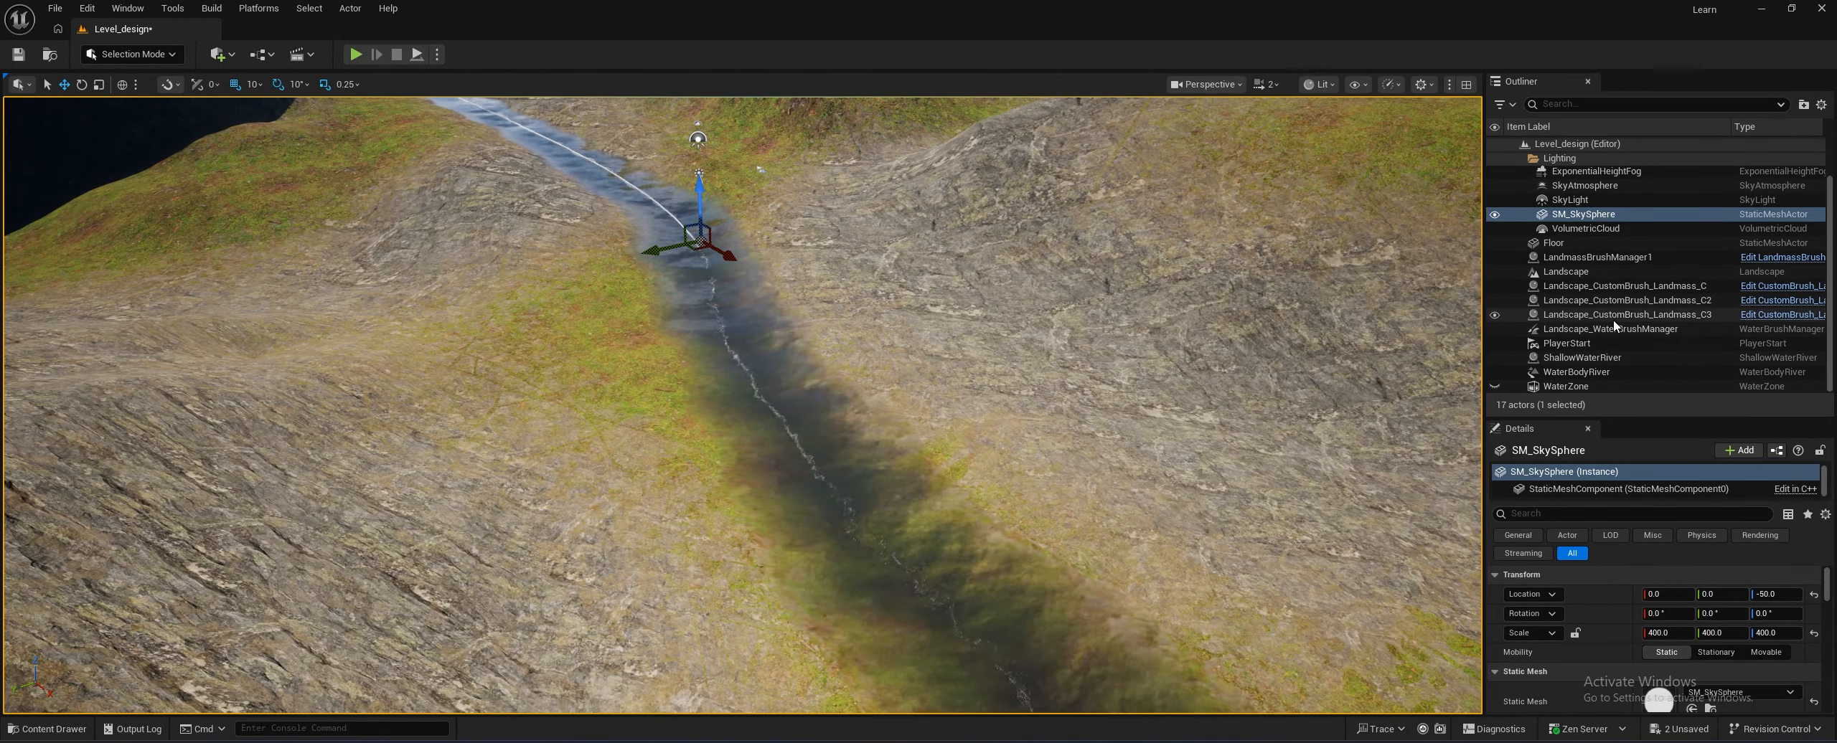
{"action": "left_click", "coordinate": [1607, 372]}
{"action": "scroll", "coordinate": [1585, 604], "scroll_direction": "down", "scroll_amount": 3}
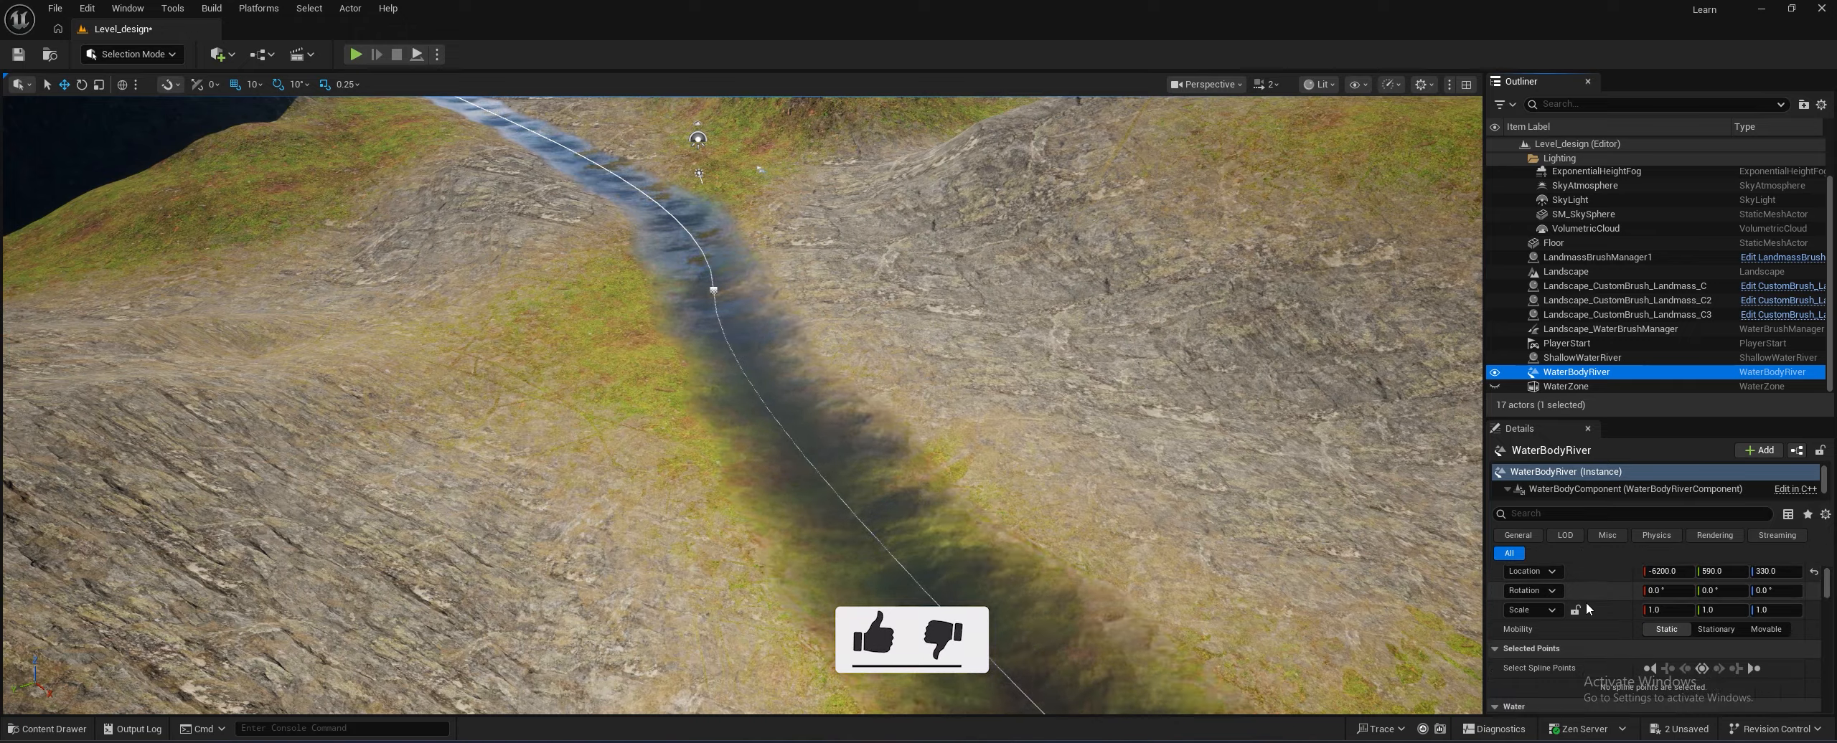
{"action": "left_click_drag", "start_coordinate": [1578, 417], "coordinate": [1577, 244]}
{"action": "scroll", "coordinate": [1569, 574], "scroll_direction": "up", "scroll_amount": 3}
{"action": "scroll", "coordinate": [1568, 580], "scroll_direction": "down", "scroll_amount": 3}
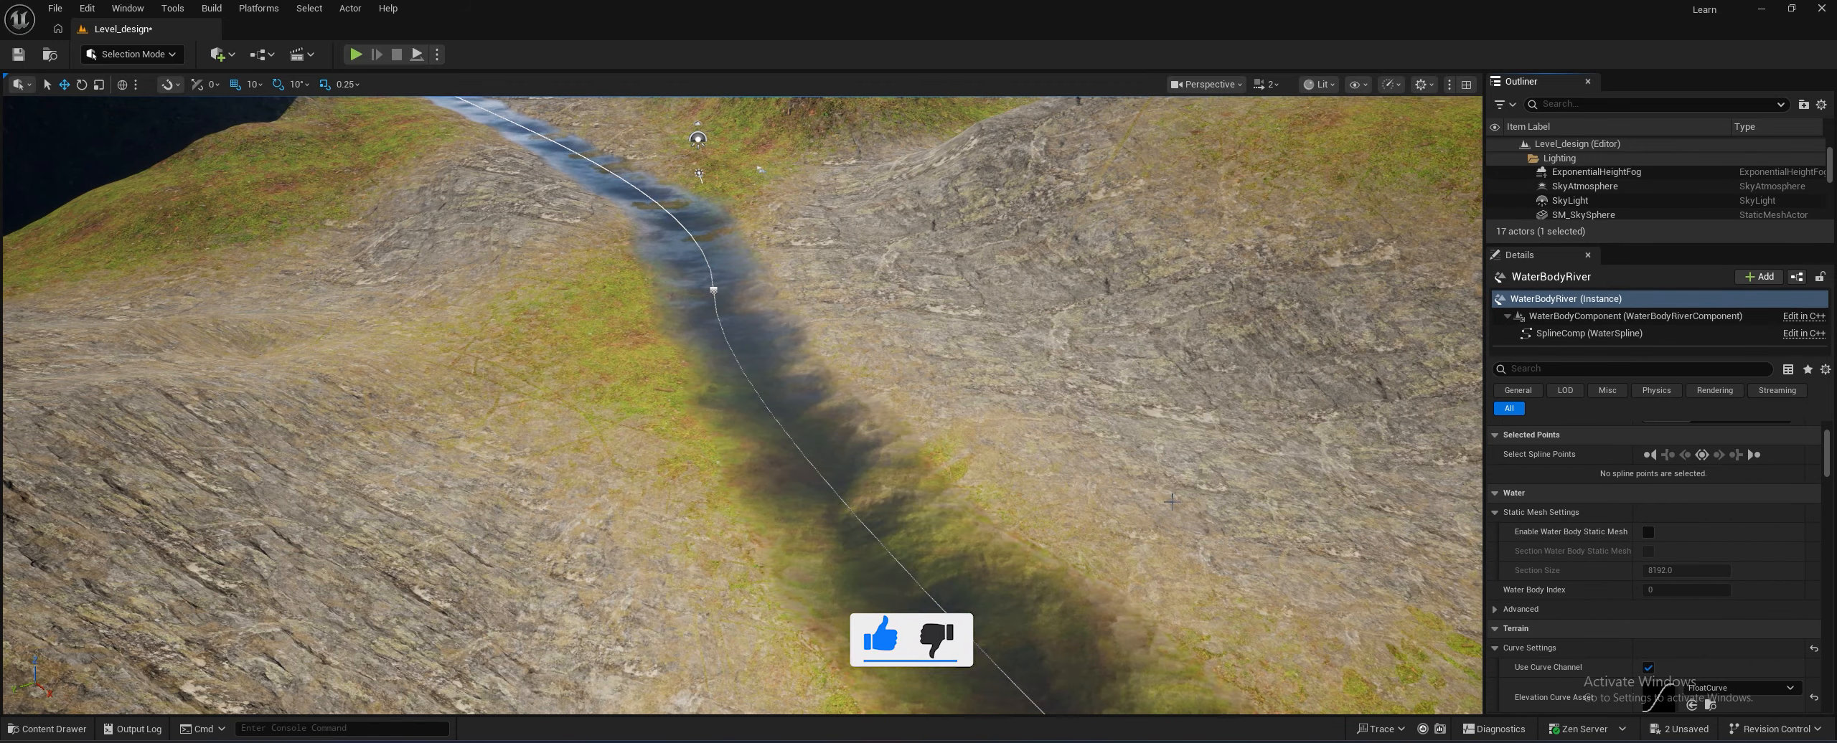
{"action": "scroll", "coordinate": [1607, 539], "scroll_direction": "down", "scroll_amount": 2}
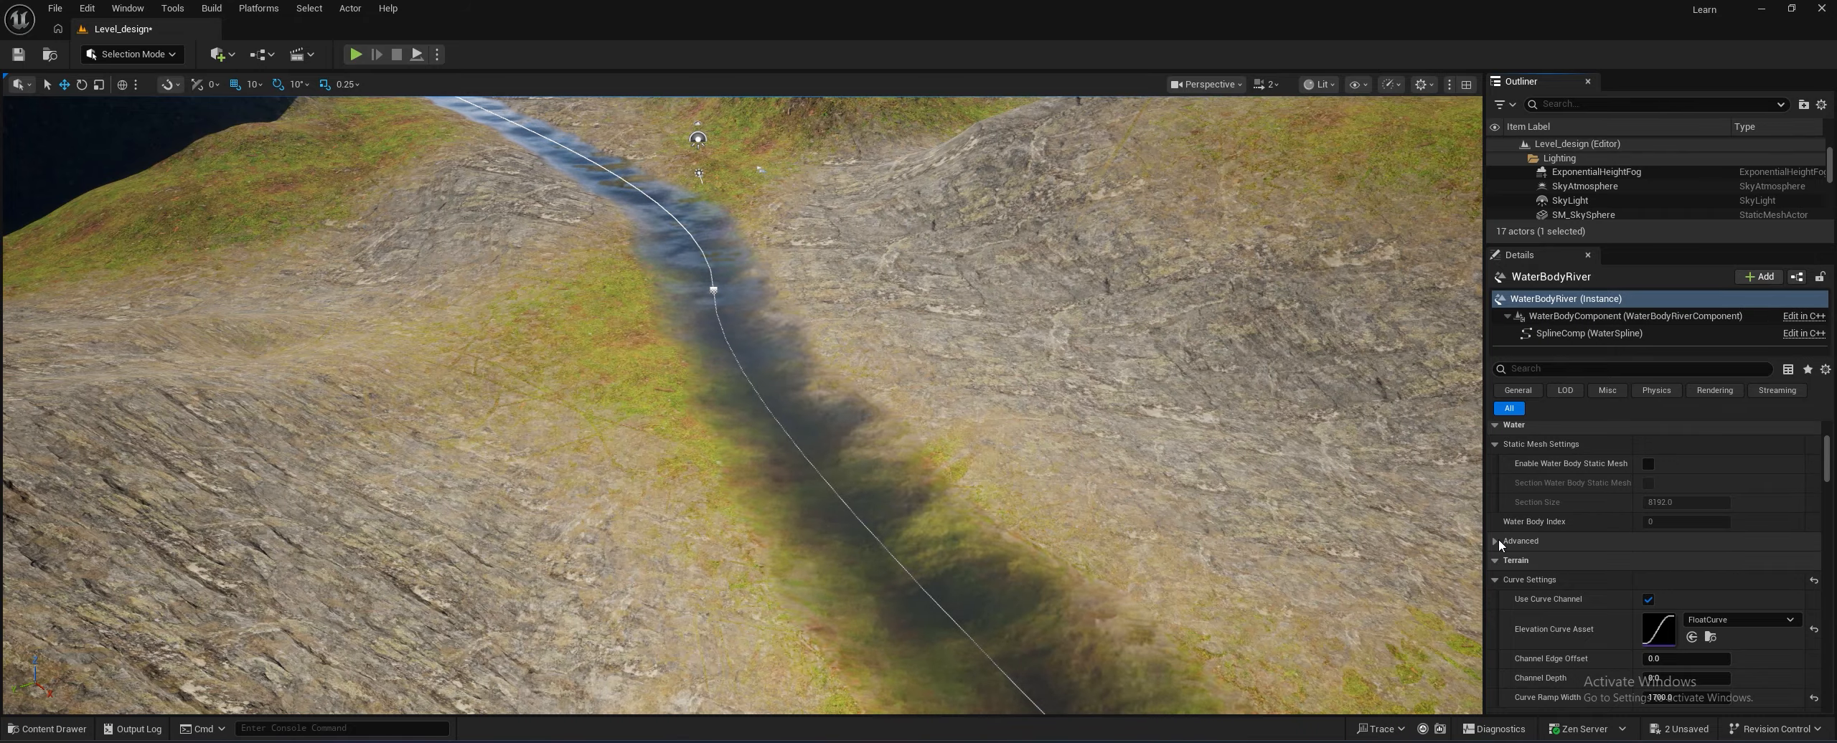
{"action": "scroll", "coordinate": [1526, 551], "scroll_direction": "down", "scroll_amount": 9}
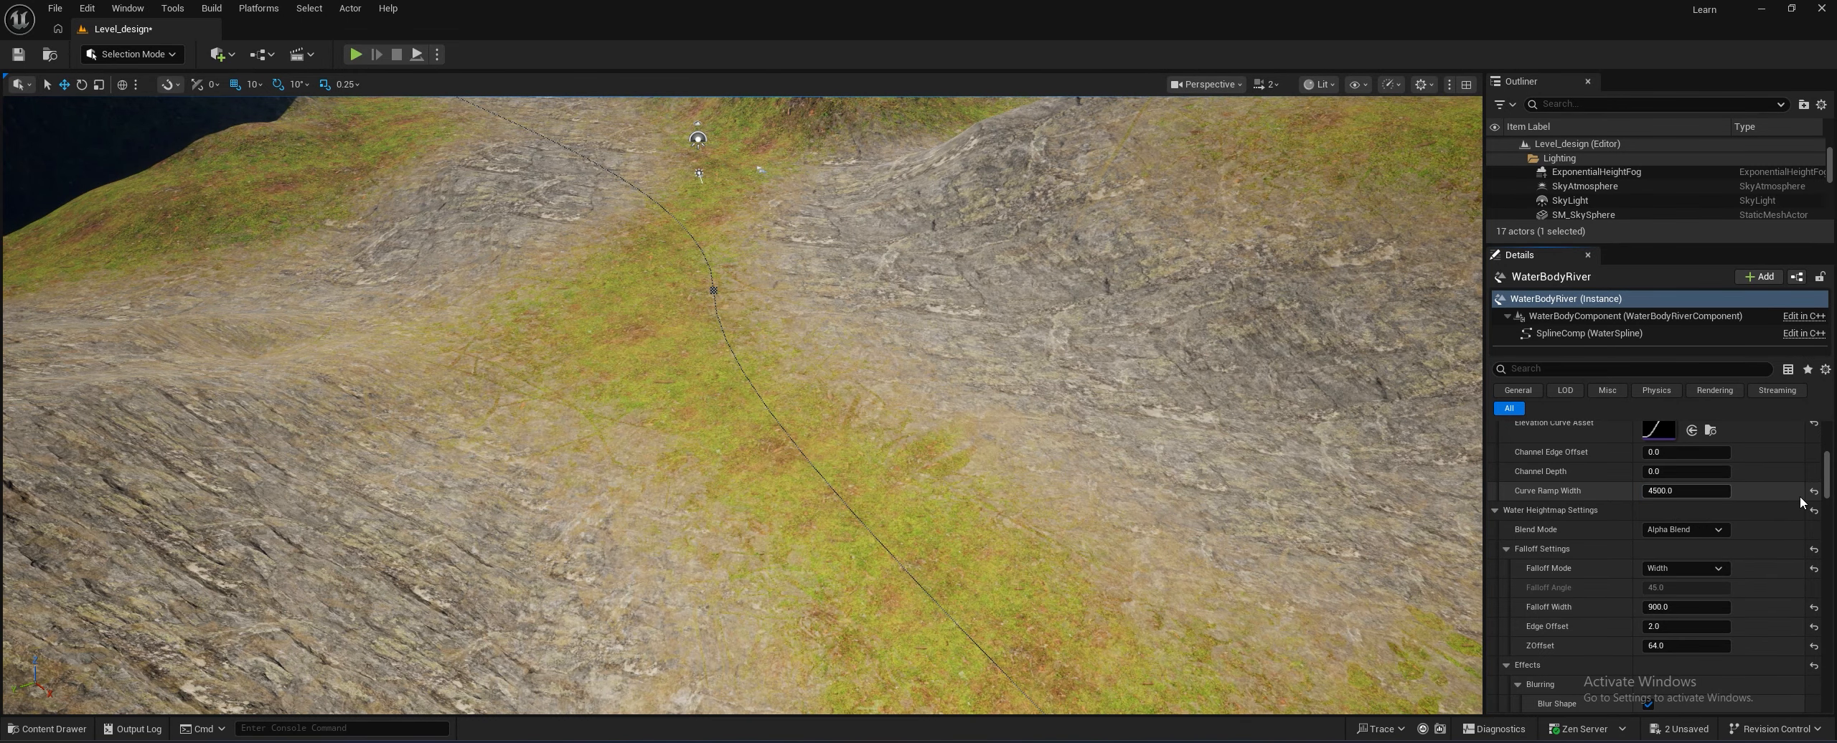
{"action": "left_click_drag", "start_coordinate": [1822, 476], "coordinate": [1820, 489]}
{"action": "scroll", "coordinate": [1713, 519], "scroll_direction": "up", "scroll_amount": 9}
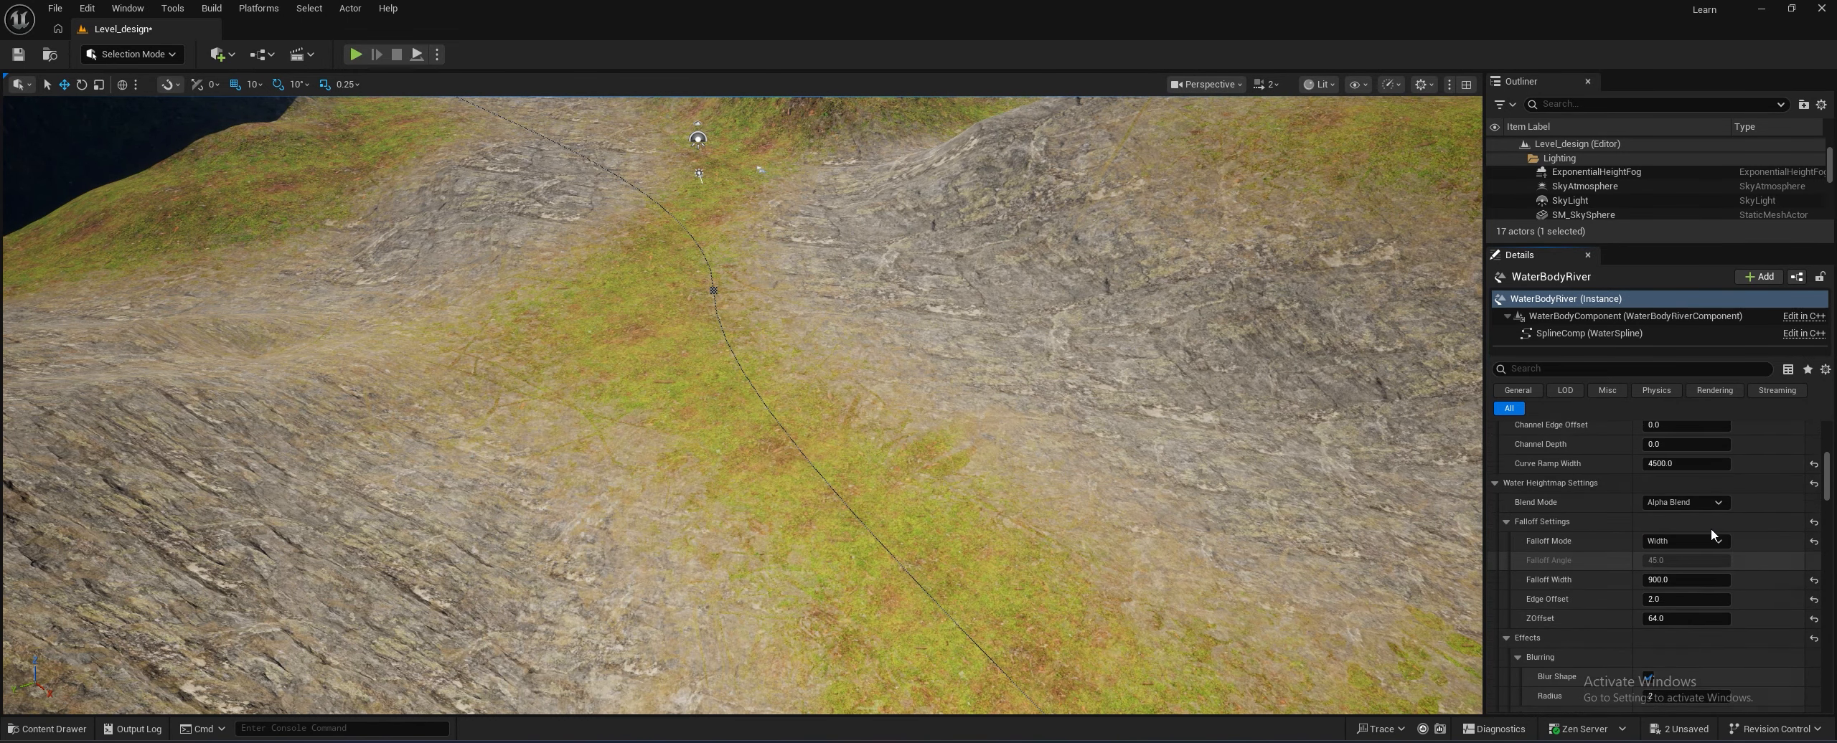
Reset the river's Curve Ramp Width to its default and set it to 1600
{"action": "left_click", "coordinate": [1813, 533]}
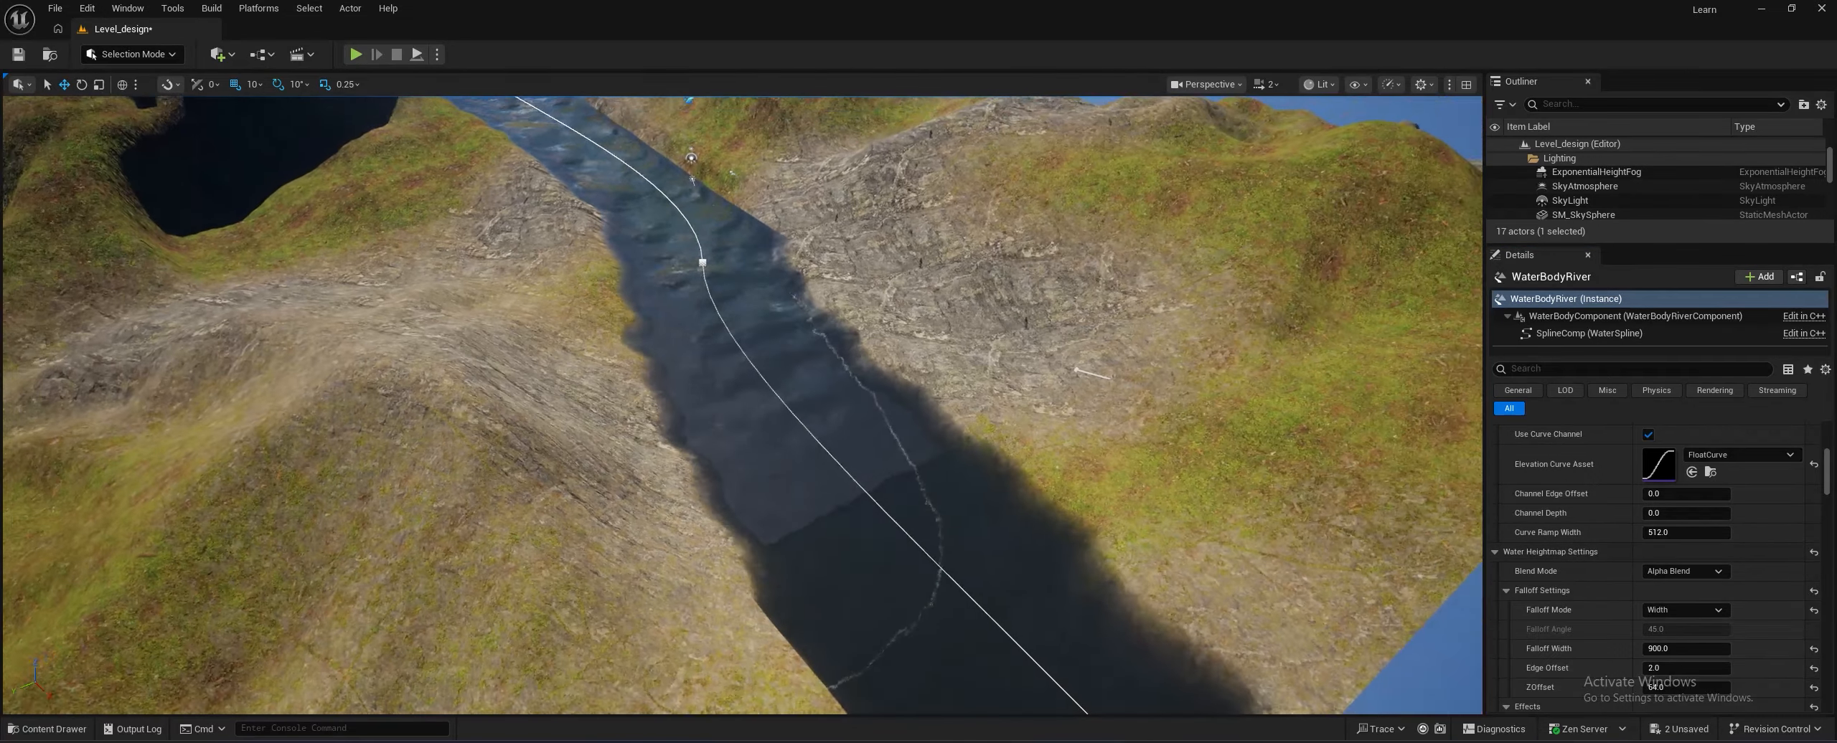
{"action": "left_click", "coordinate": [1675, 531]}
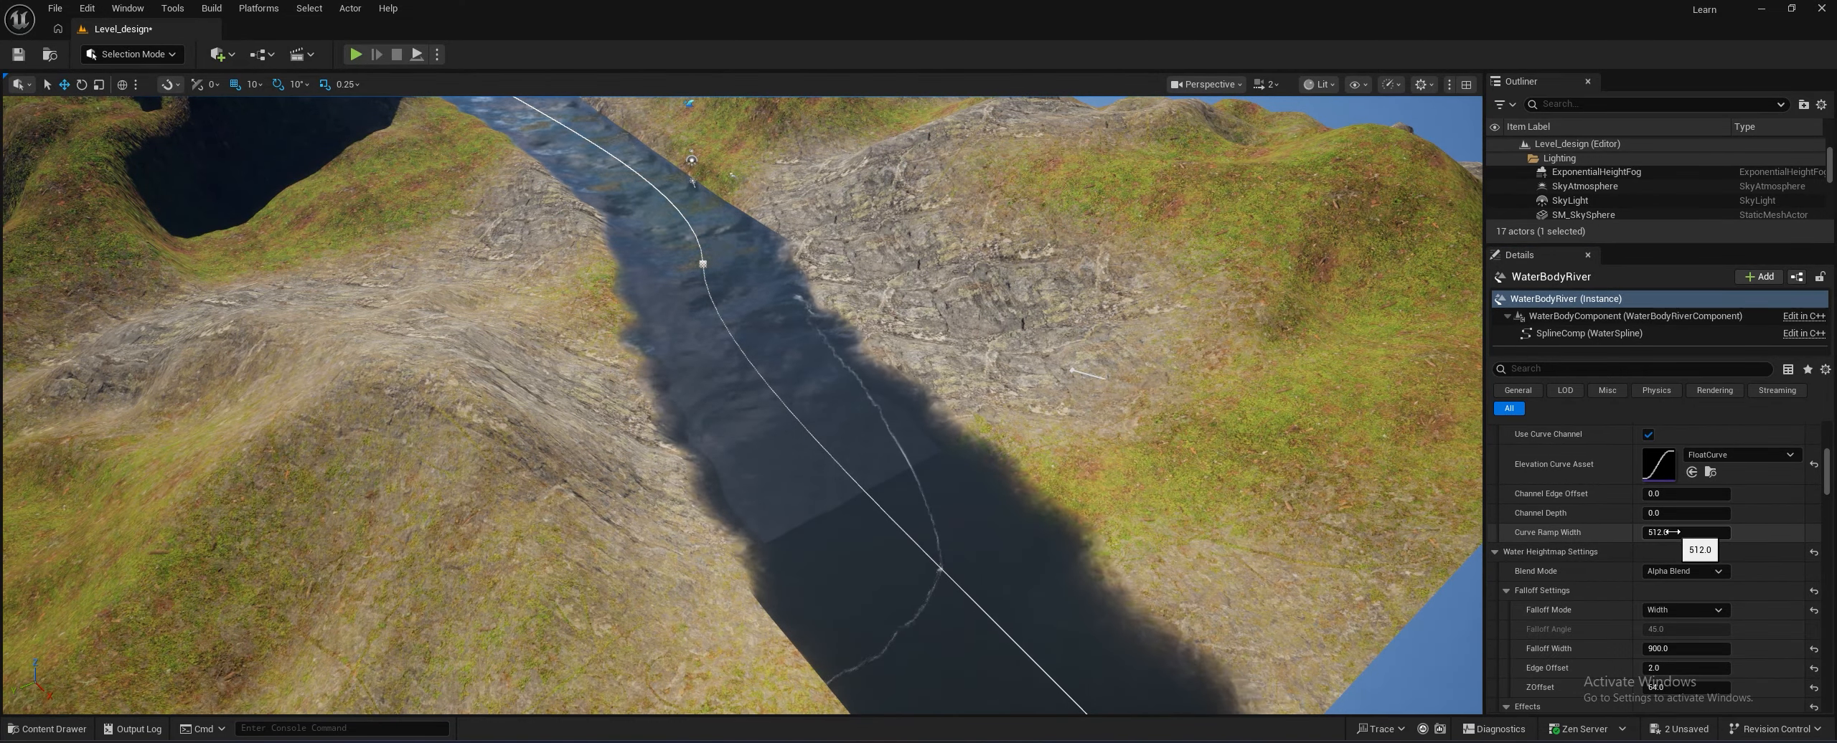
{"action": "type", "text": "1600"}
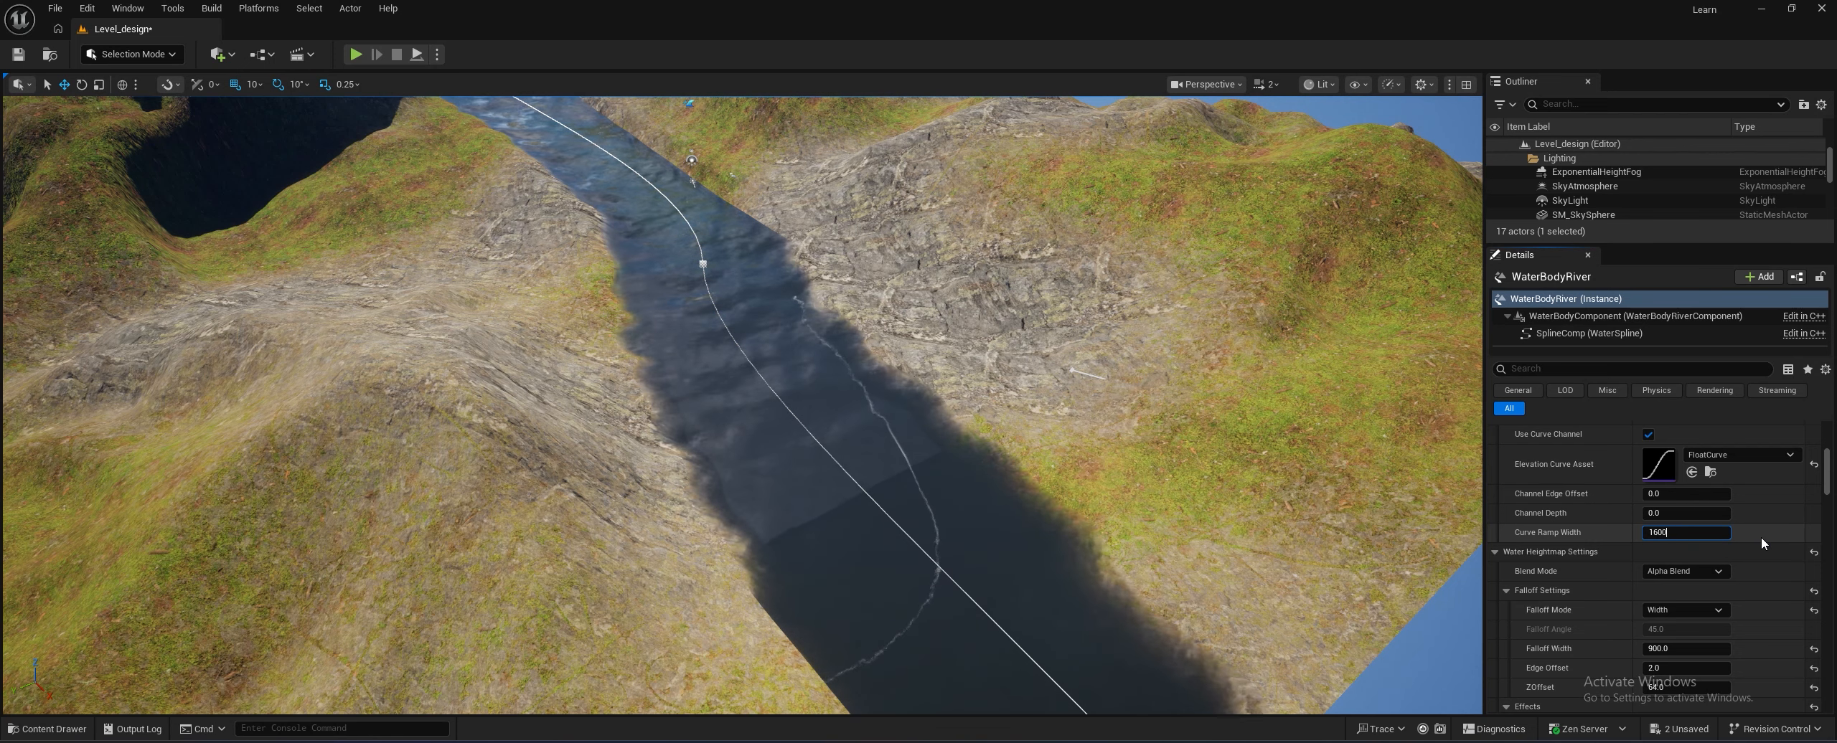
{"action": "key", "text": "Return"}
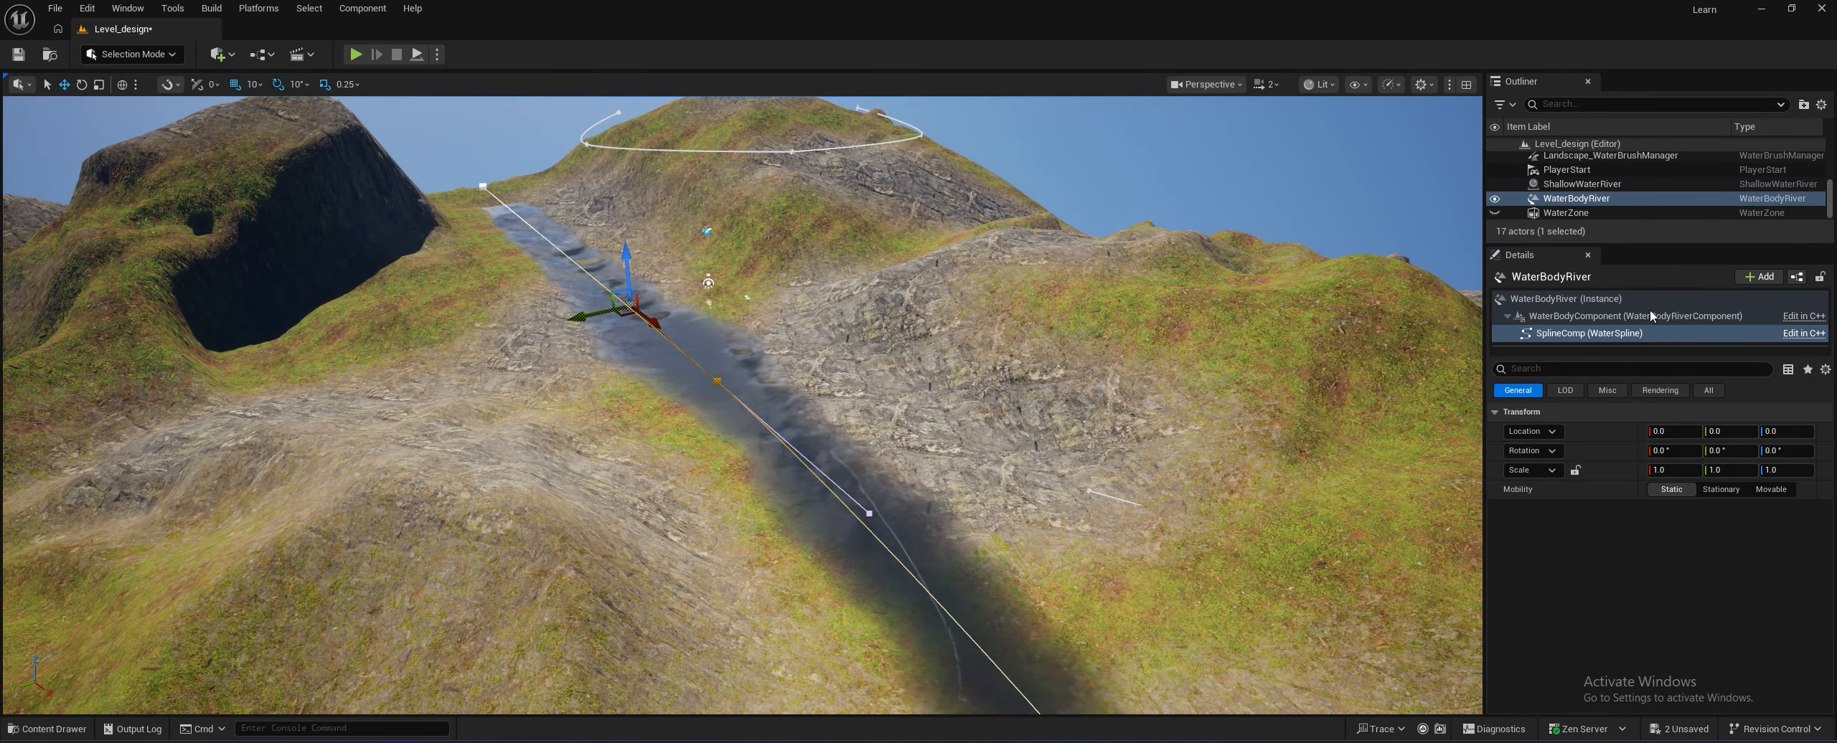
Toggle the river's Blur Shape effect off and back on, and set the blurring Radius to 12
{"action": "left_click", "coordinate": [1564, 300]}
{"action": "scroll", "coordinate": [1577, 560], "scroll_direction": "down", "scroll_amount": 2}
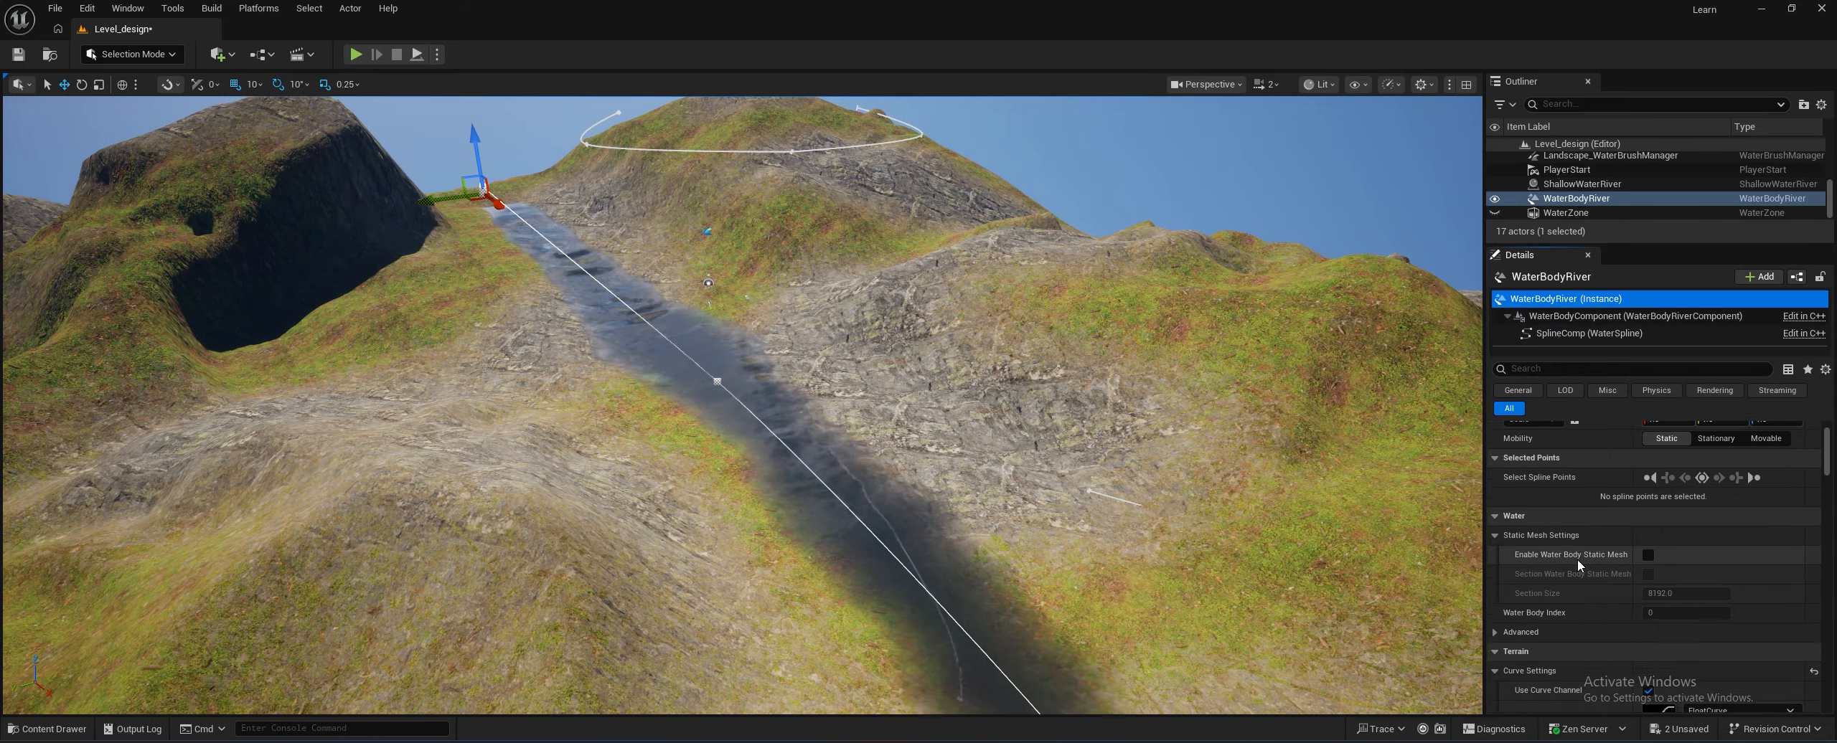
{"action": "scroll", "coordinate": [1582, 562], "scroll_direction": "down", "scroll_amount": 5}
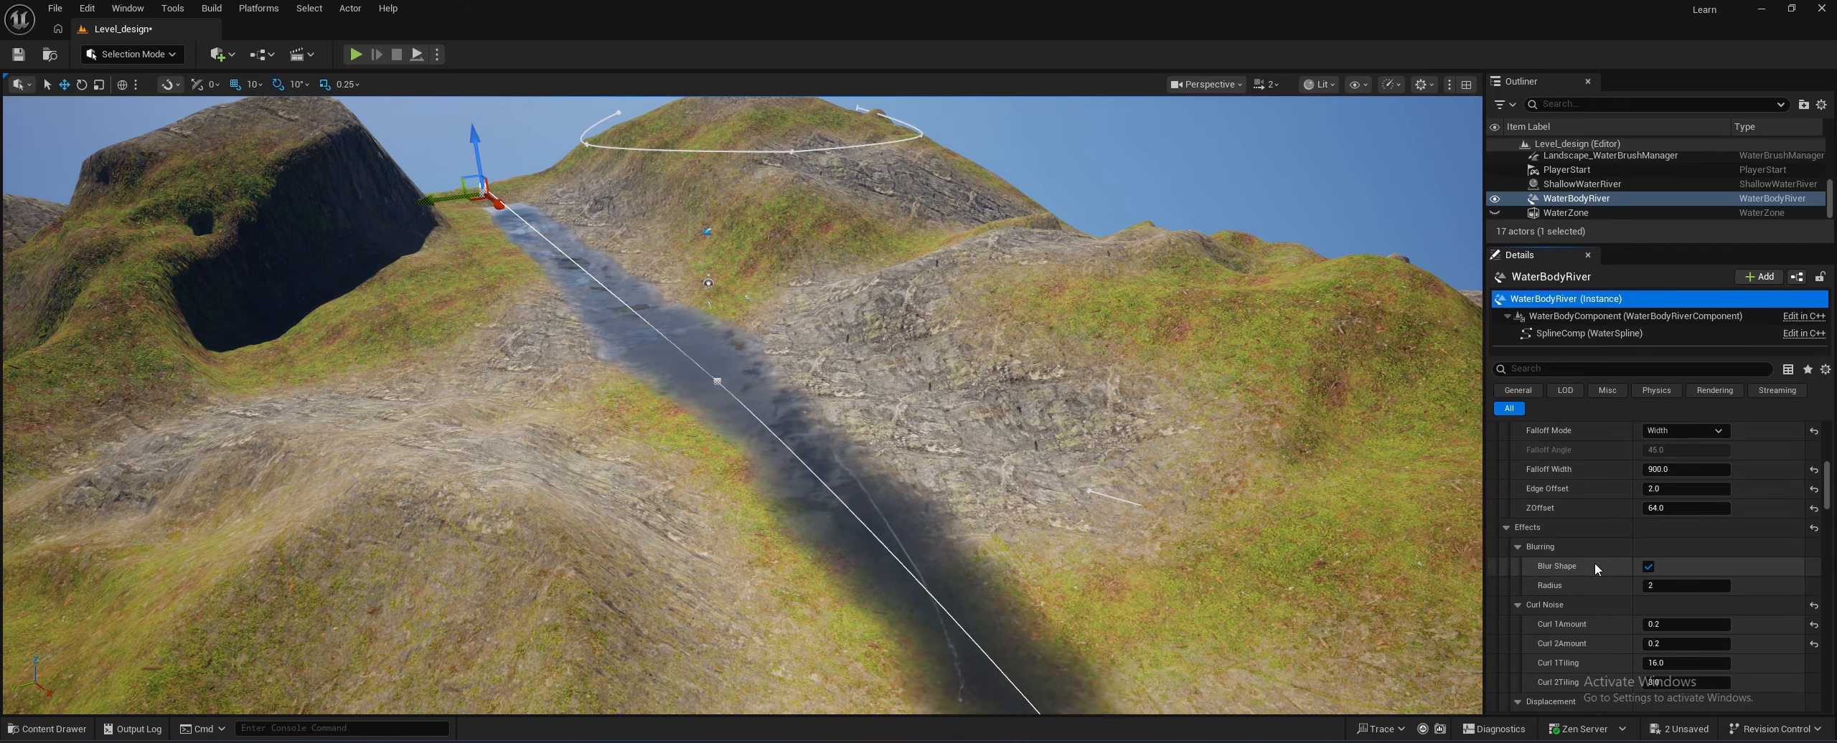
{"action": "scroll", "coordinate": [1559, 568], "scroll_direction": "down", "scroll_amount": 2}
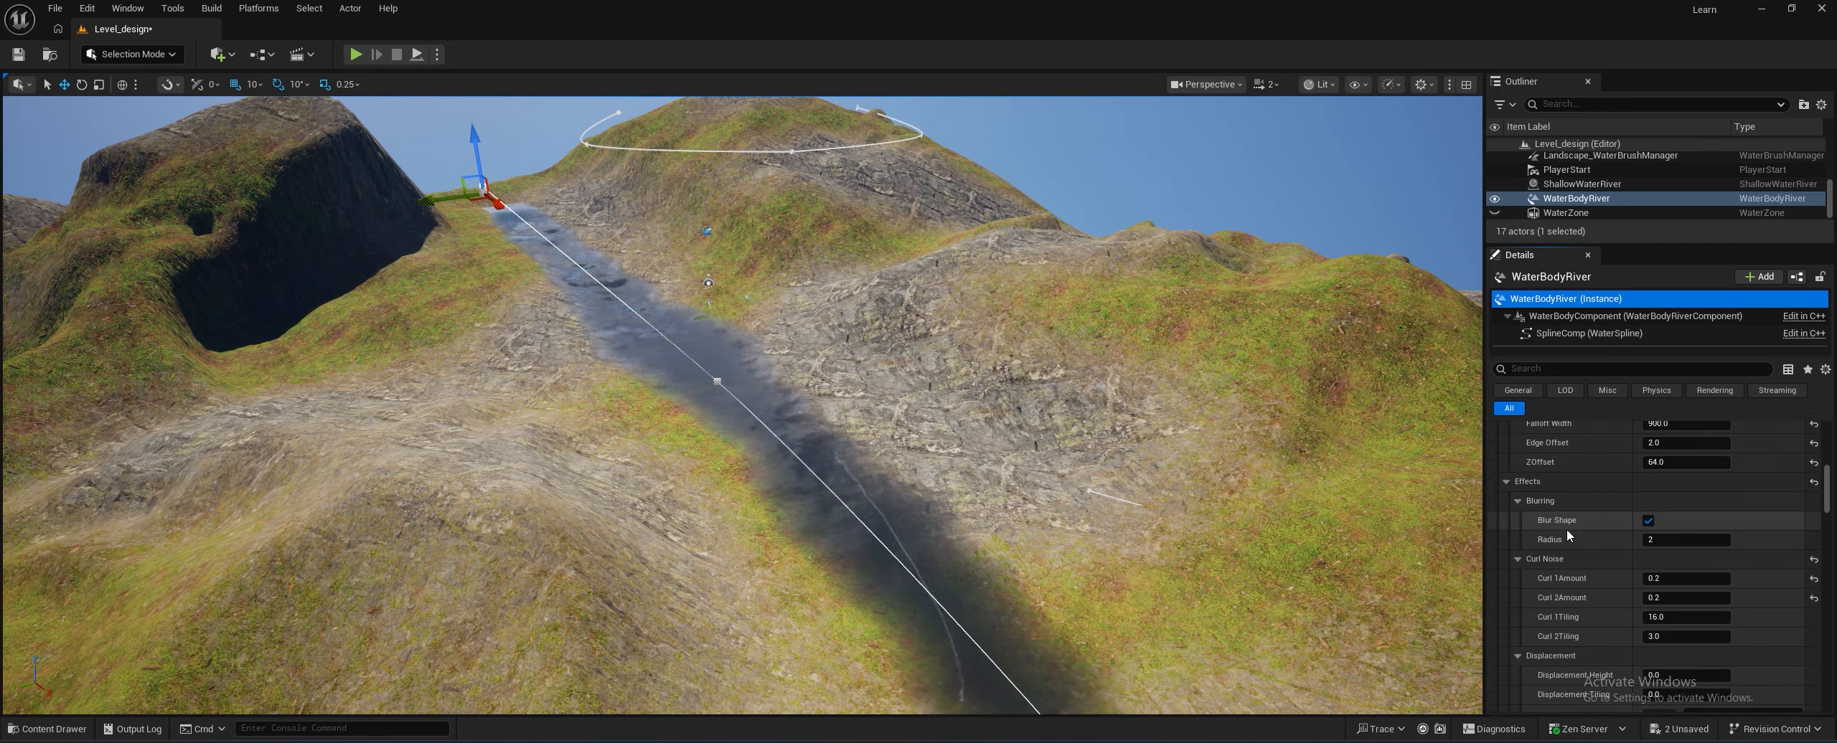
{"action": "left_click", "coordinate": [1650, 522]}
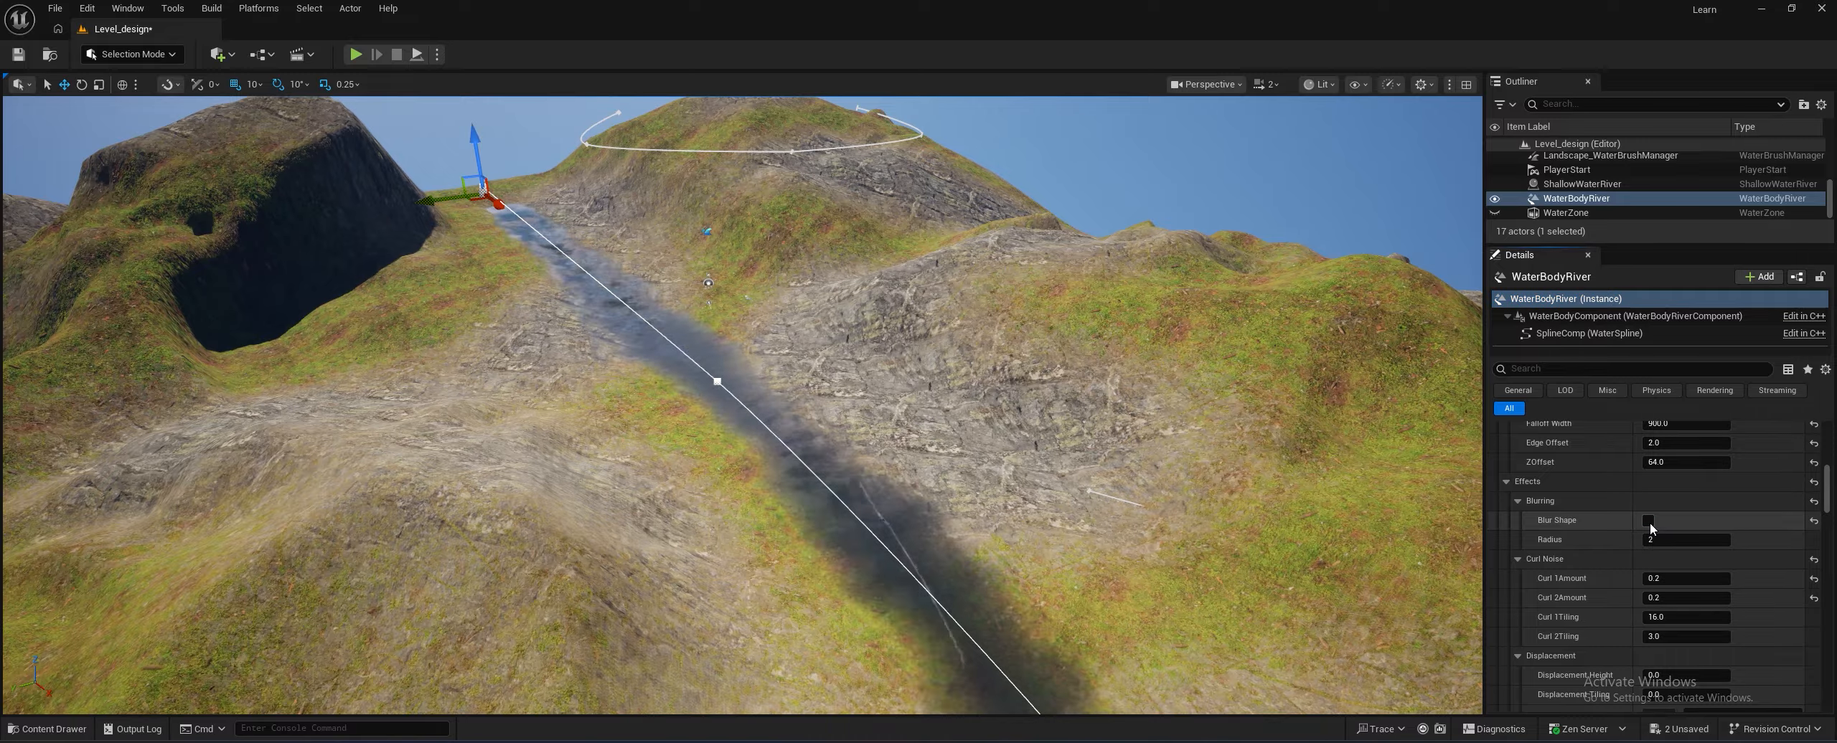
{"action": "left_click", "coordinate": [1649, 521]}
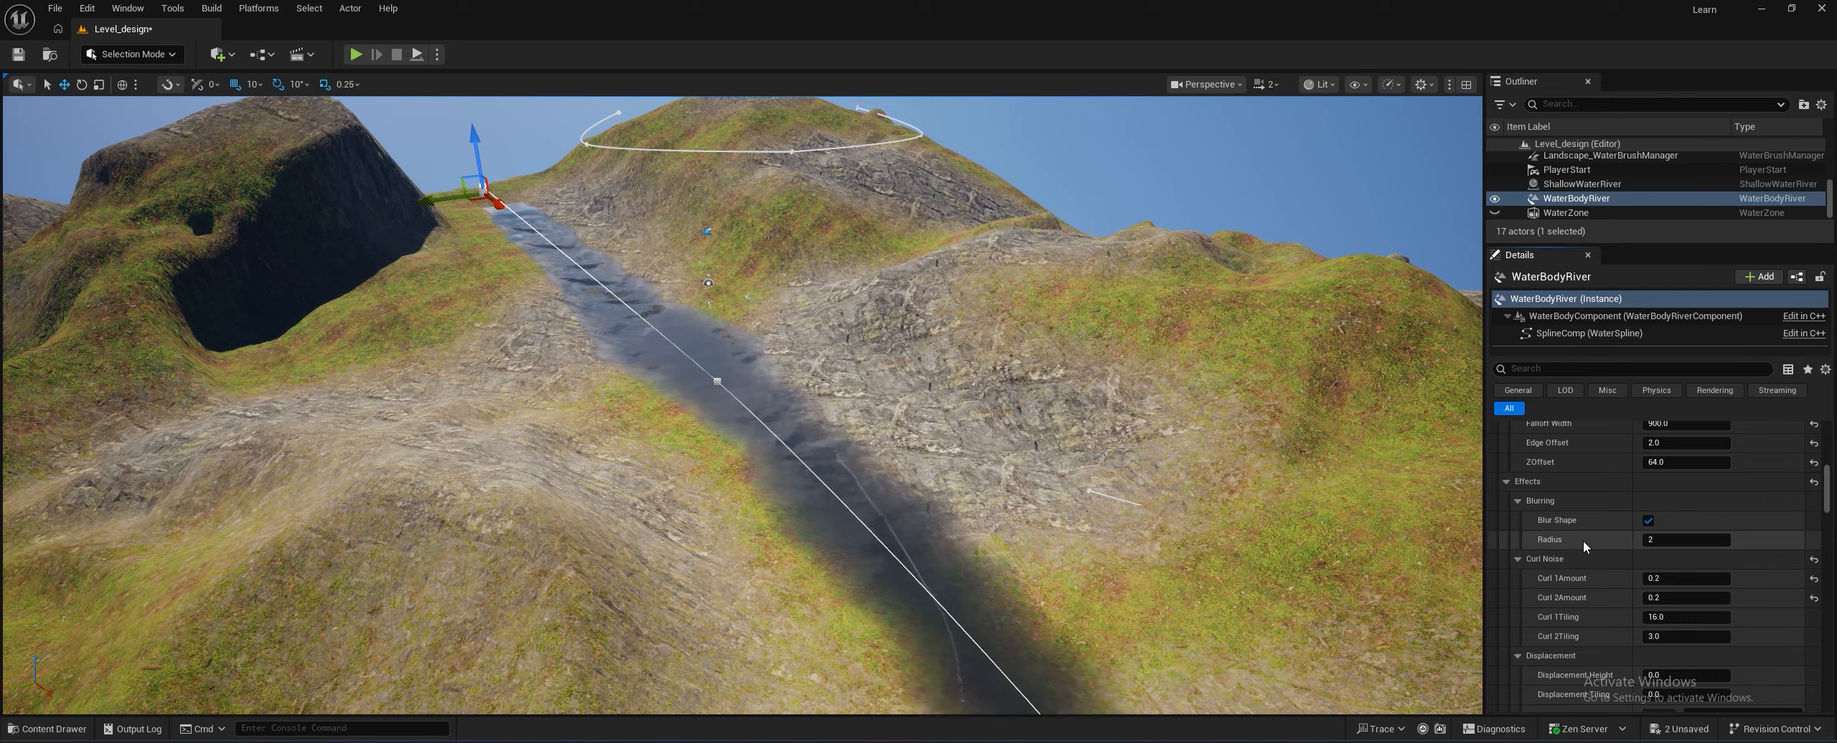
{"action": "type", "text": "12"}
{"action": "key", "text": "Return"}
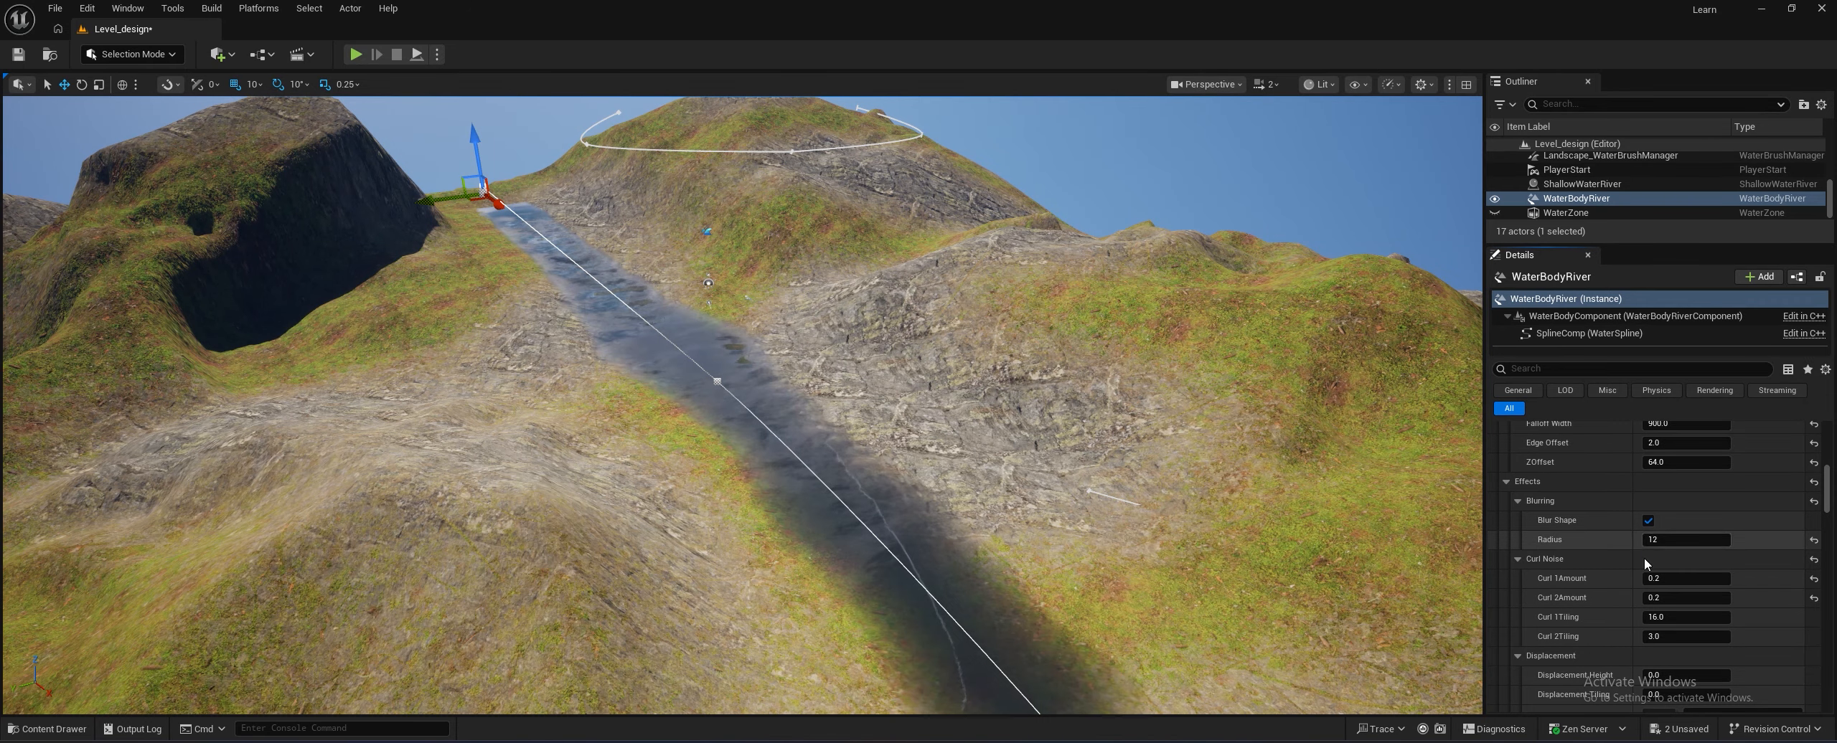
{"action": "scroll", "coordinate": [1569, 569], "scroll_direction": "down", "scroll_amount": 1}
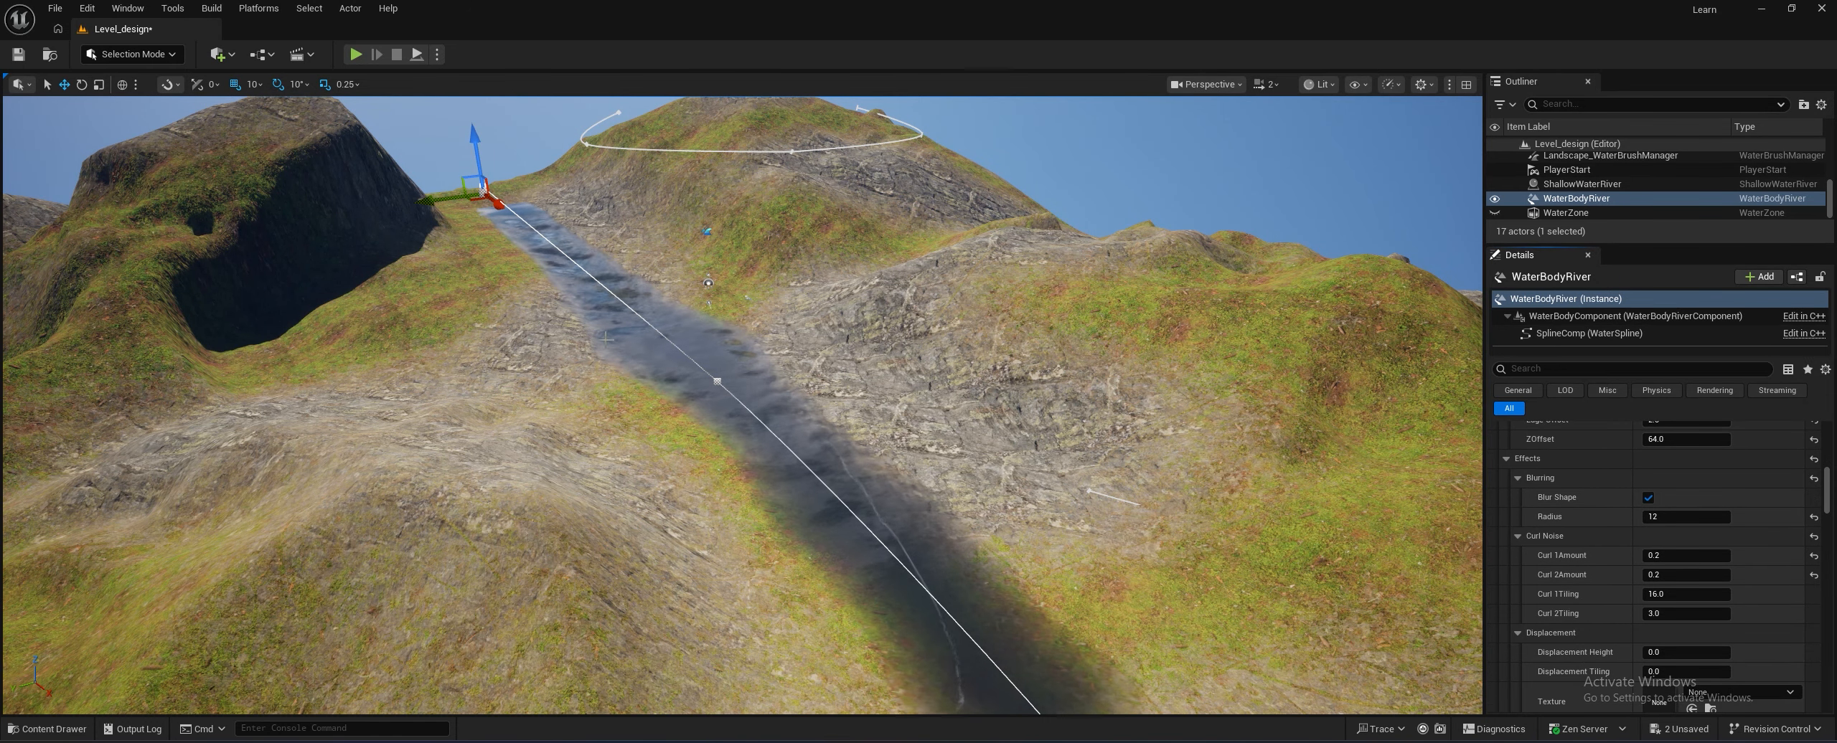
{"action": "right_click_drag", "start_coordinate": [992, 594], "coordinate": [1015, 615]}
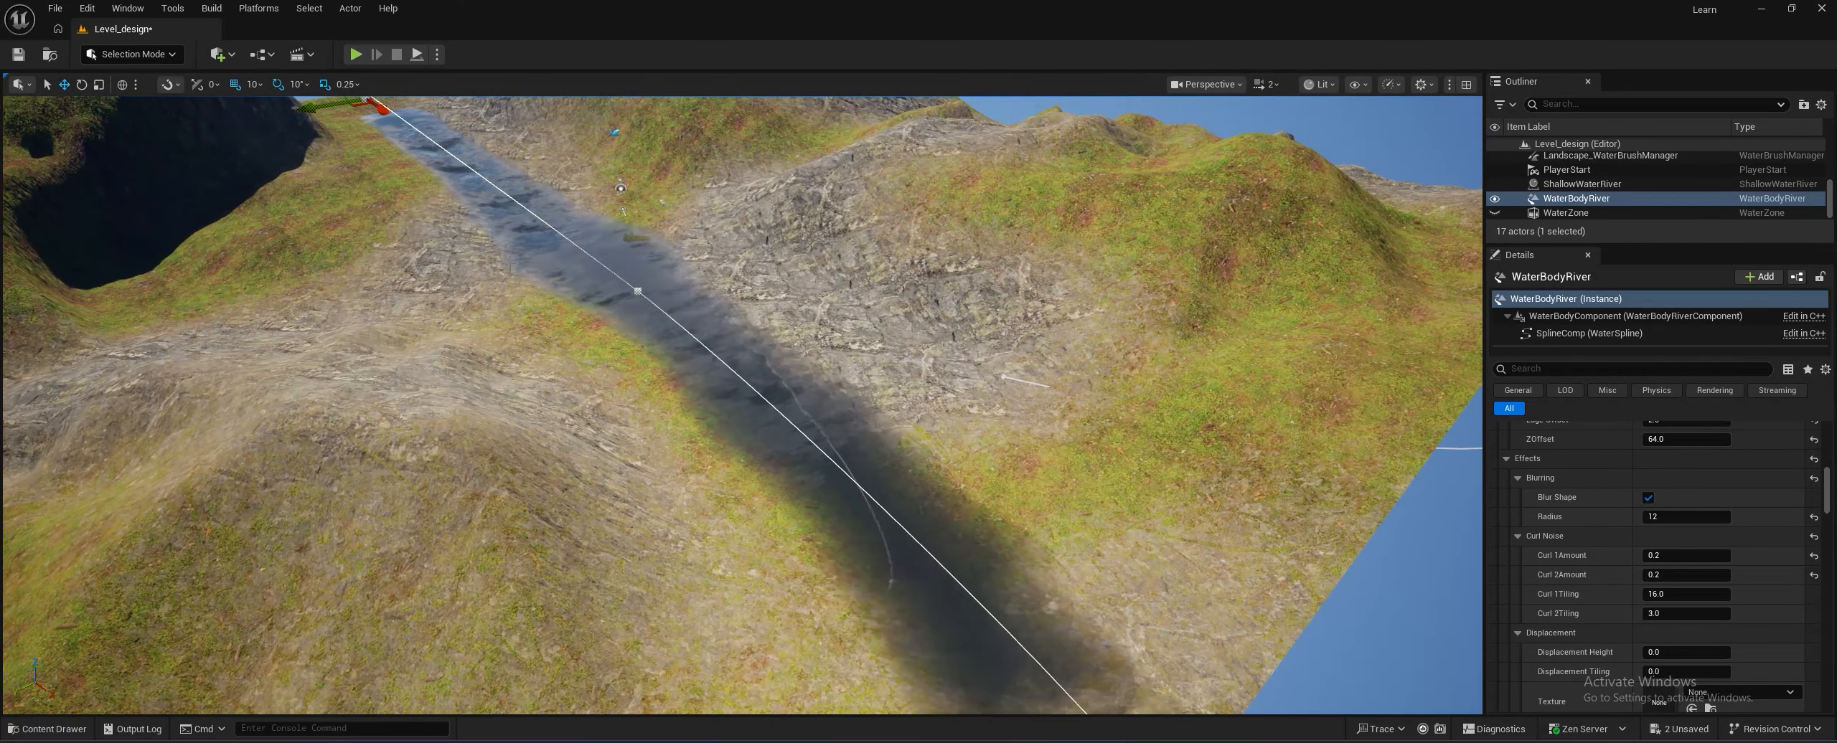
Try Outer Smooth Distance values of 12 and about 105.27 on the river, and reset the Smooth Blending settings
{"action": "scroll", "coordinate": [1557, 543], "scroll_direction": "down", "scroll_amount": 3}
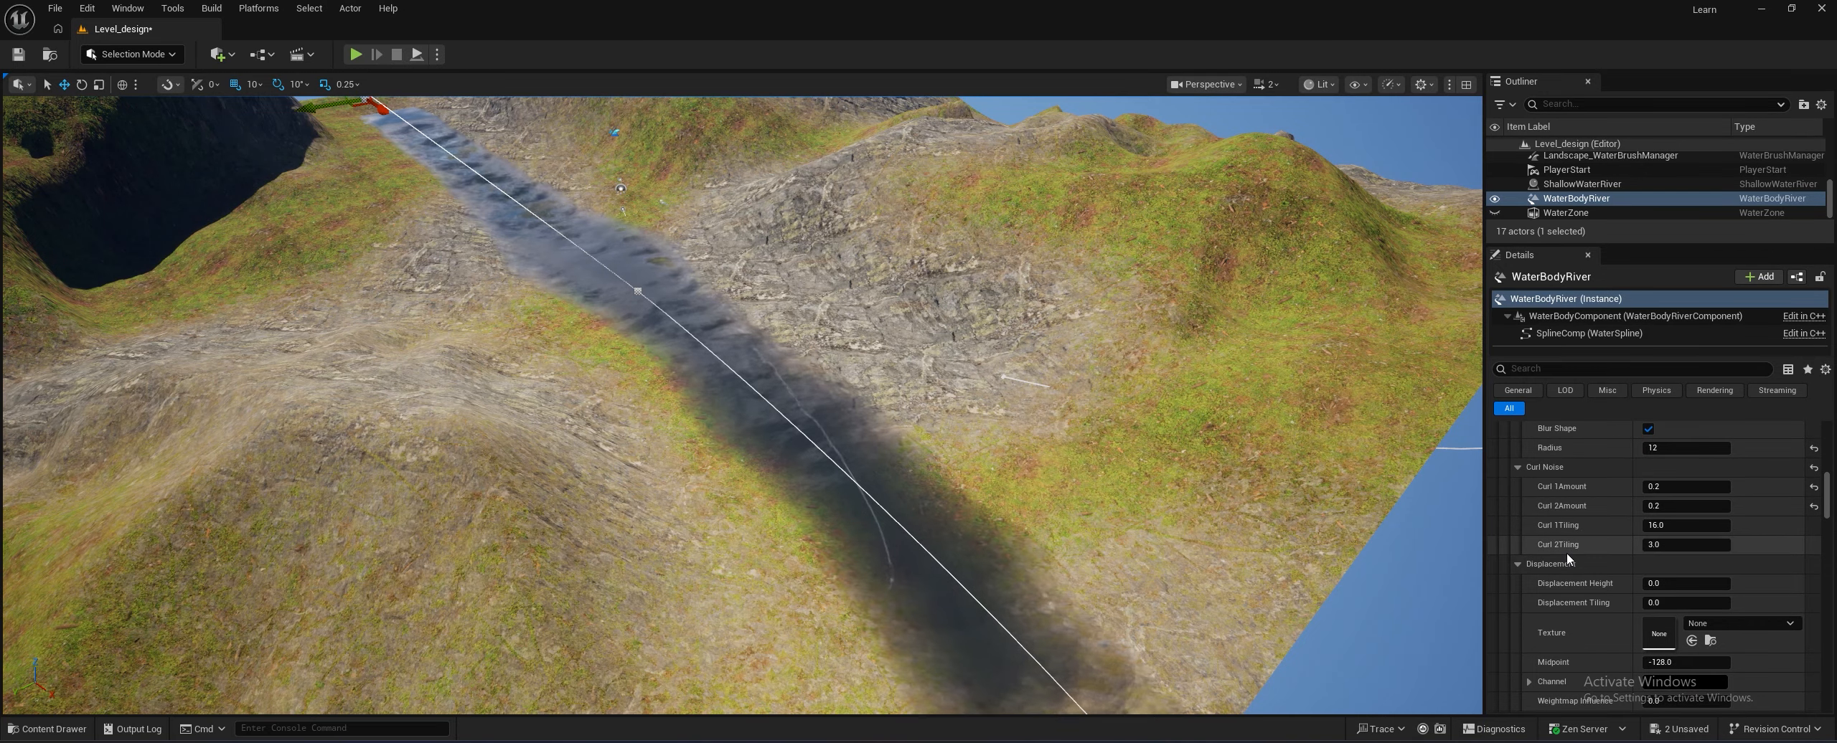
{"action": "scroll", "coordinate": [1598, 523], "scroll_direction": "down", "scroll_amount": 3}
{"action": "scroll", "coordinate": [1600, 529], "scroll_direction": "down", "scroll_amount": 1}
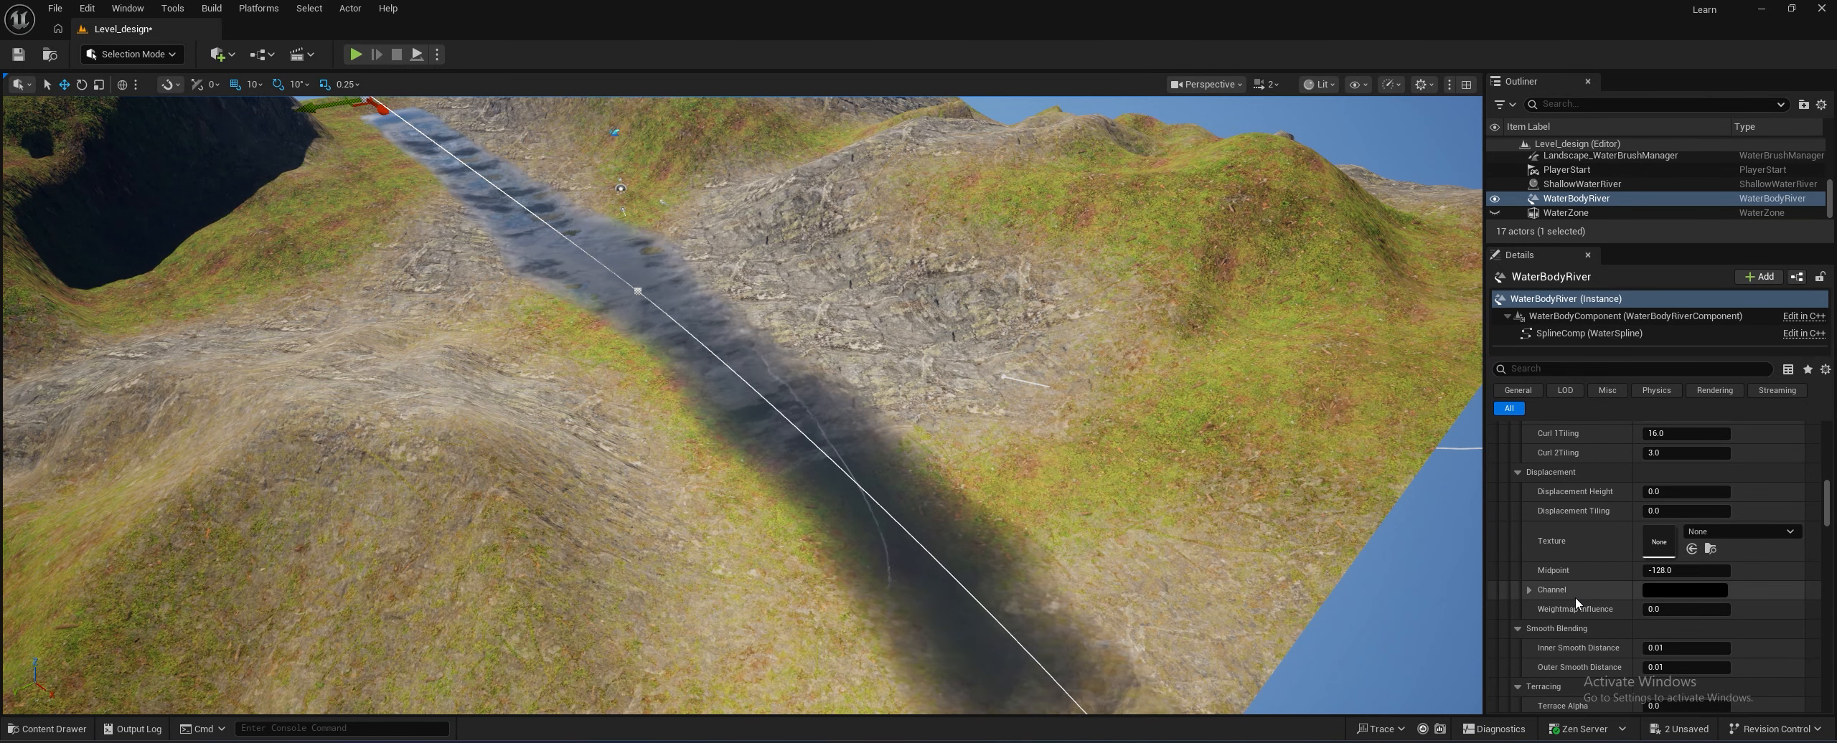
{"action": "scroll", "coordinate": [1588, 617], "scroll_direction": "down", "scroll_amount": 1}
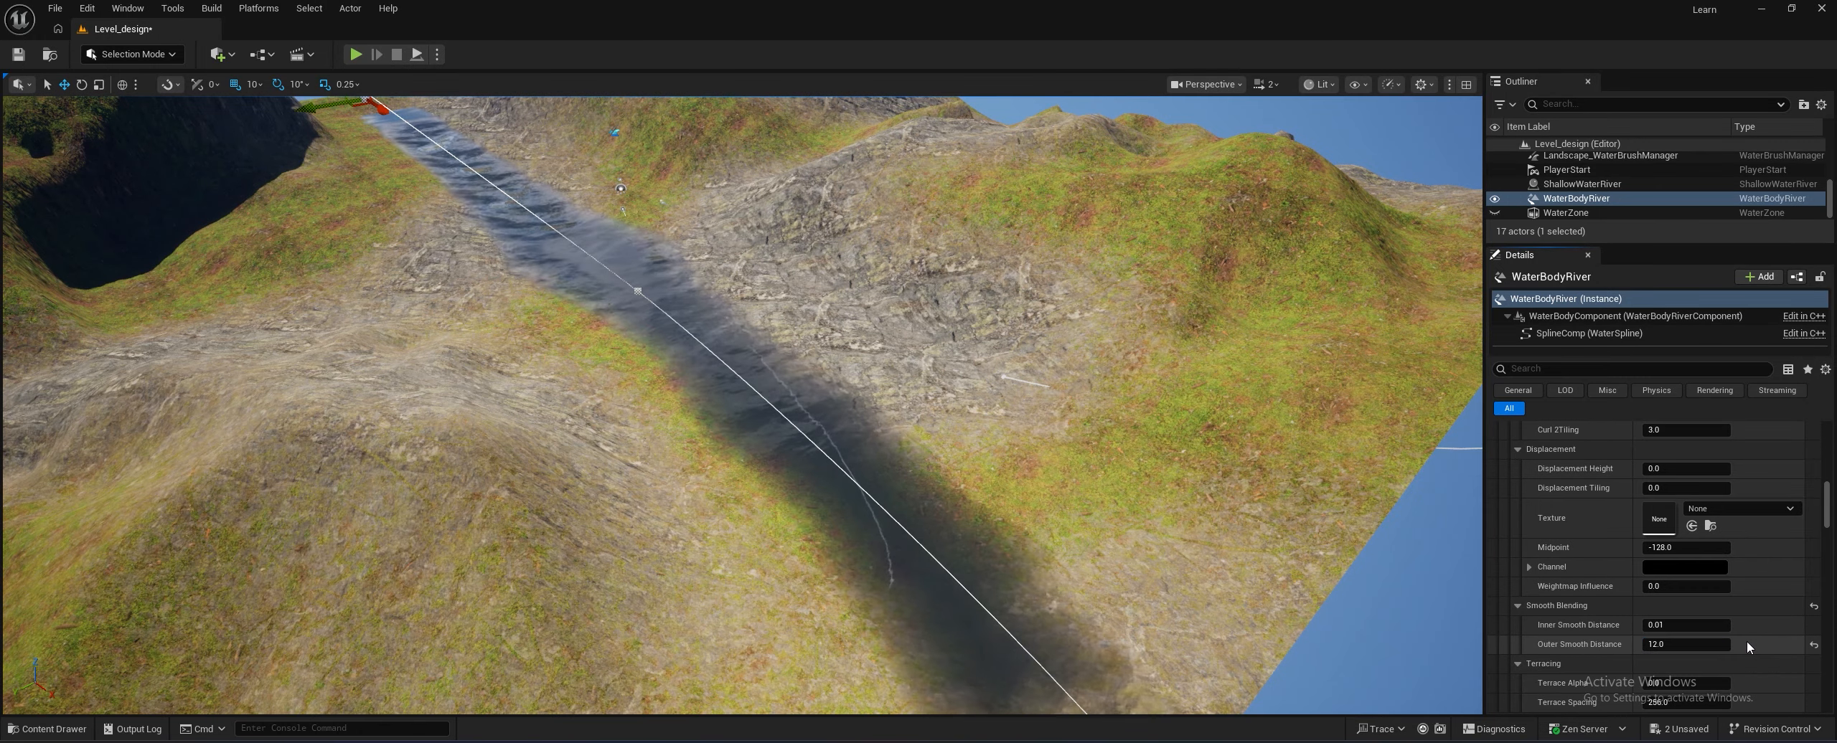
{"action": "left_click_drag", "start_coordinate": [1686, 644], "coordinate": [1688, 647]}
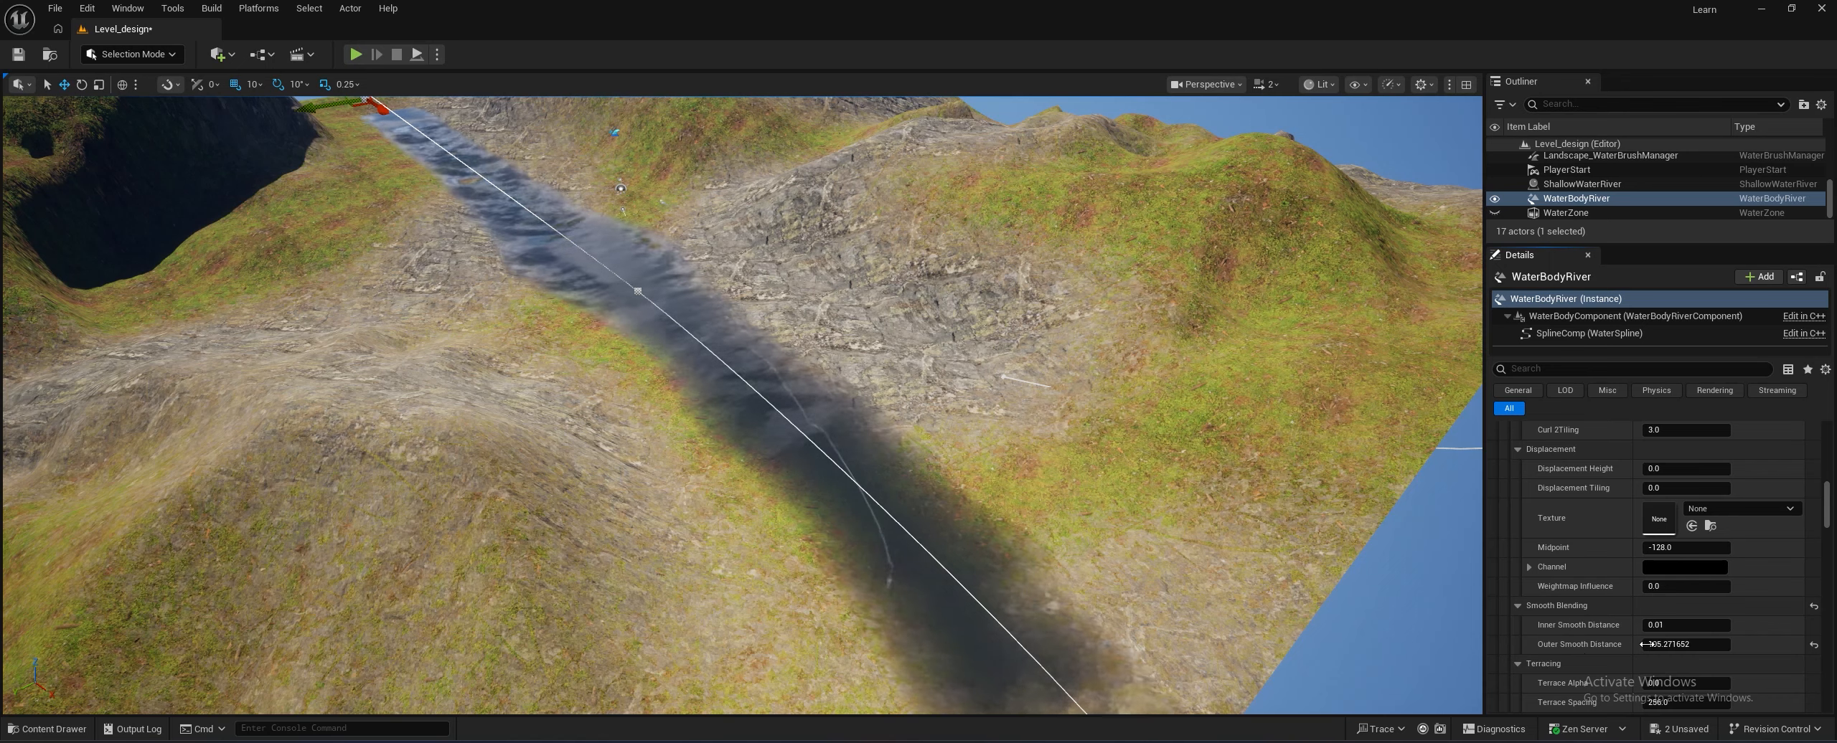
{"action": "right_click_drag", "start_coordinate": [1022, 402], "coordinate": [761, 360]}
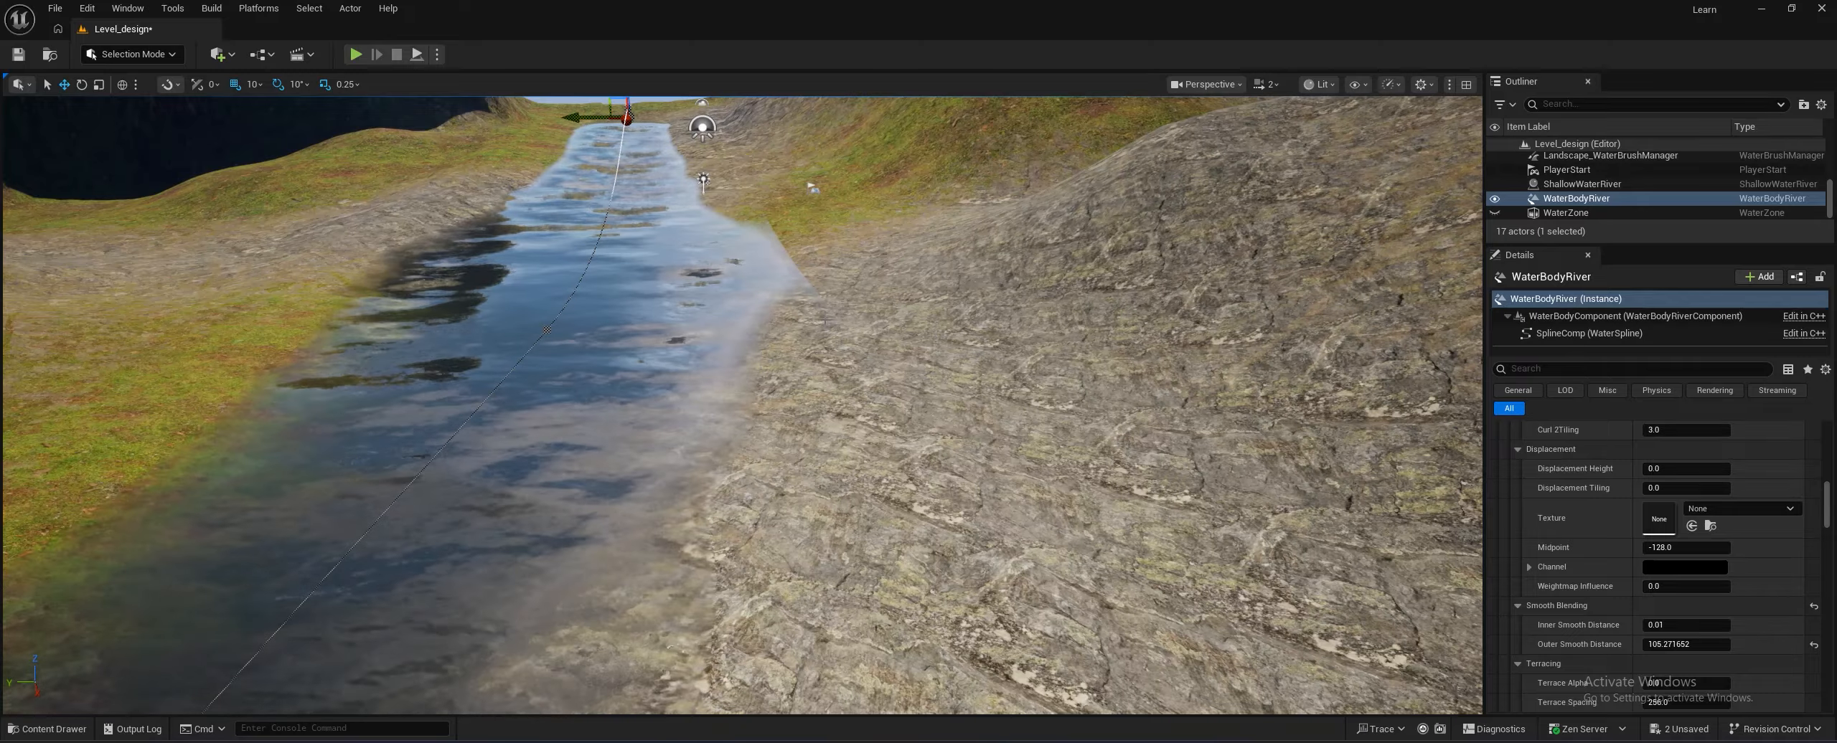
{"action": "left_click", "coordinate": [1814, 607]}
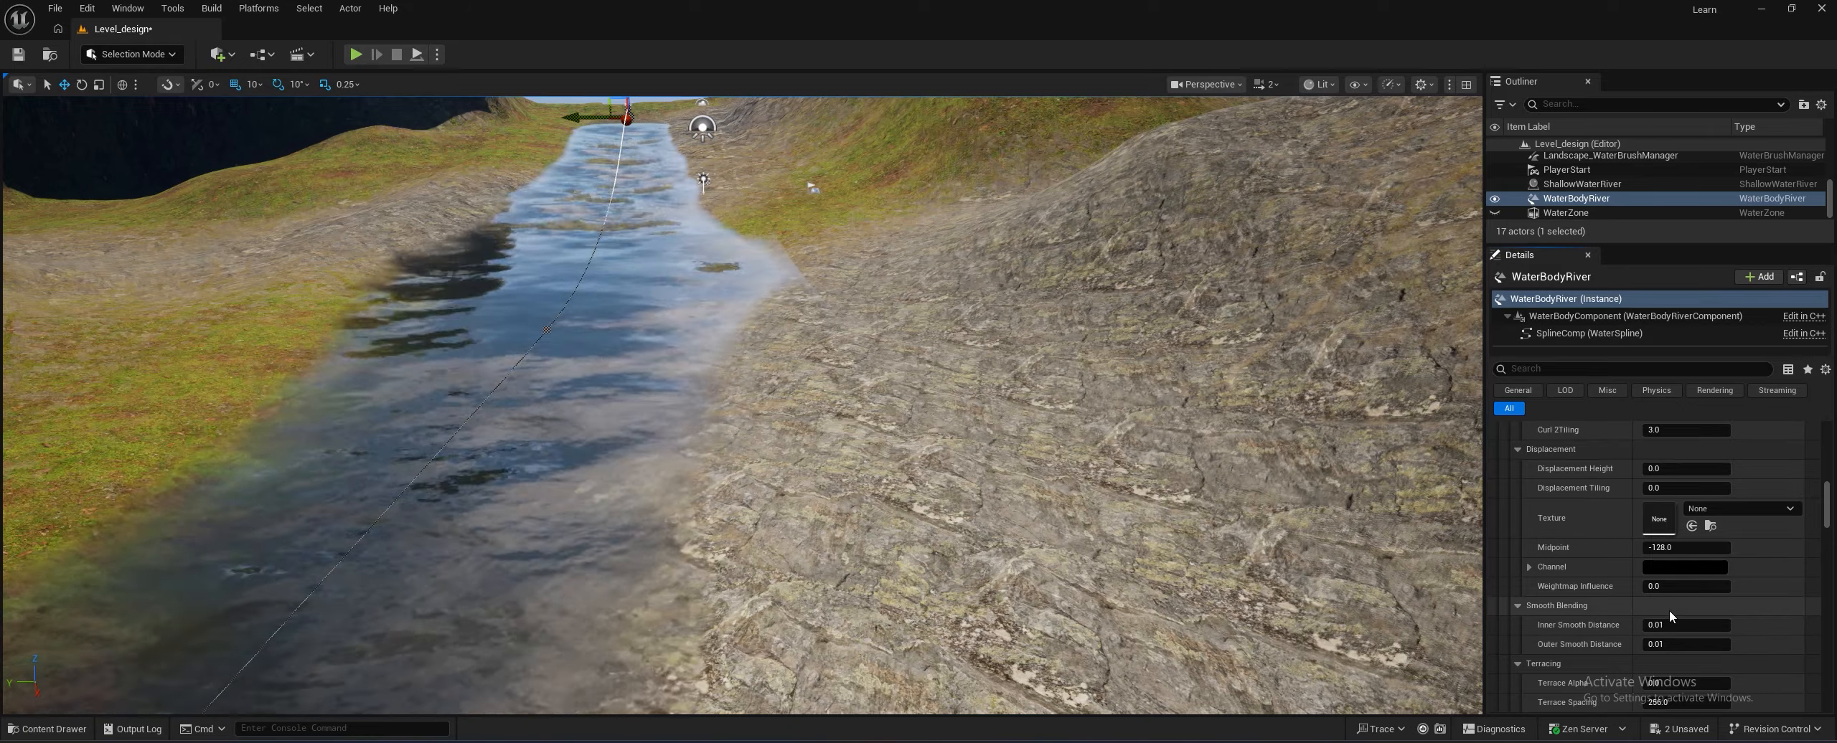
Shift the river's middle spline point slightly sideways toward the grassy bank and lower it, and deselect the spline
{"action": "left_click", "coordinate": [551, 329]}
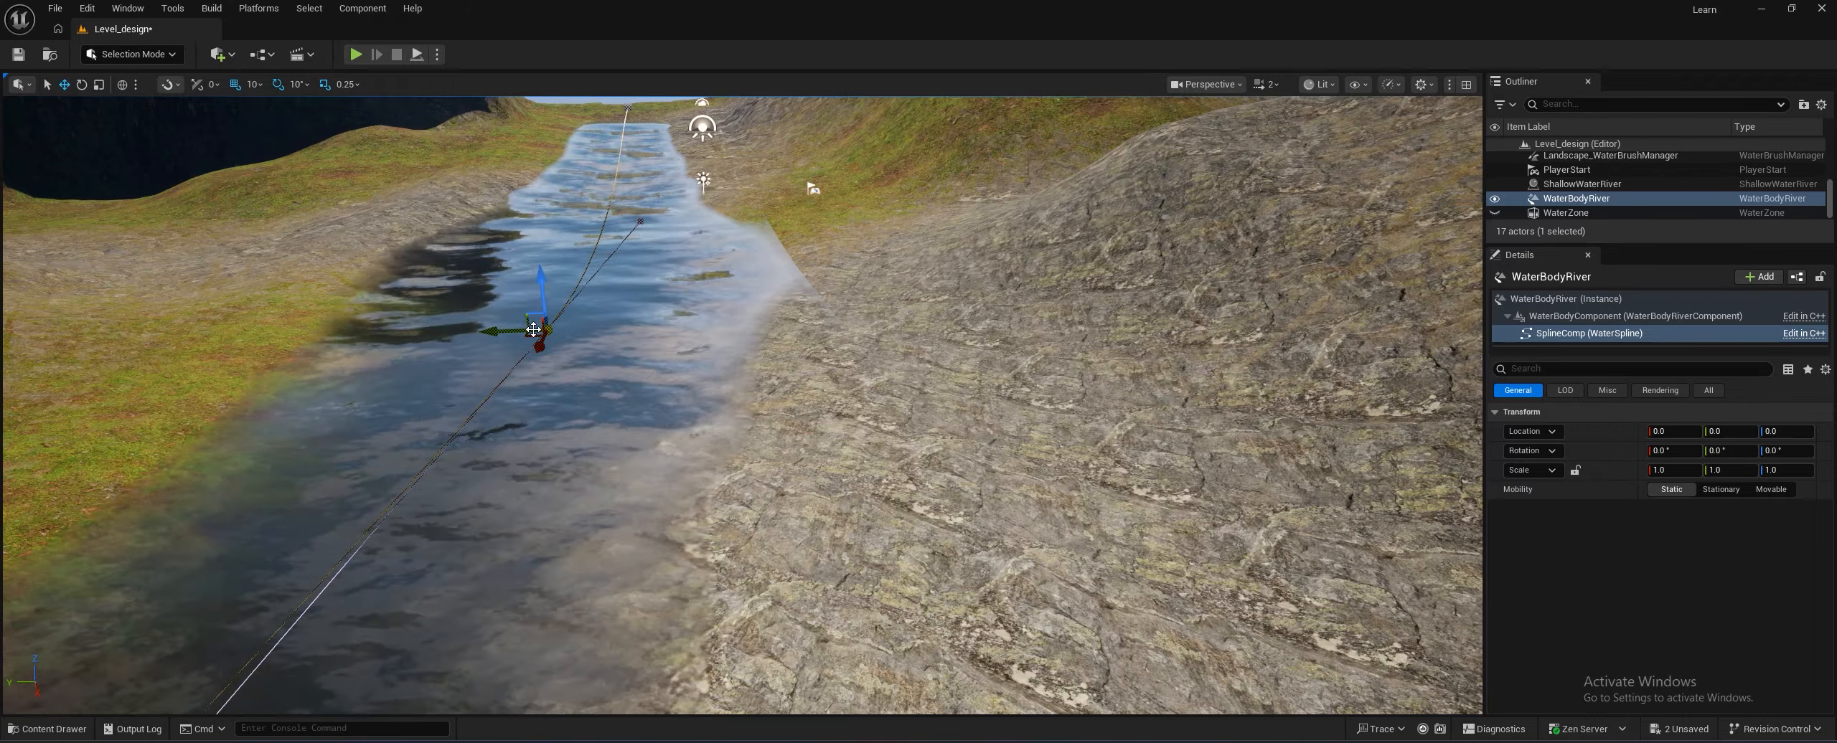
{"action": "left_click_drag", "start_coordinate": [488, 332], "coordinate": [482, 331]}
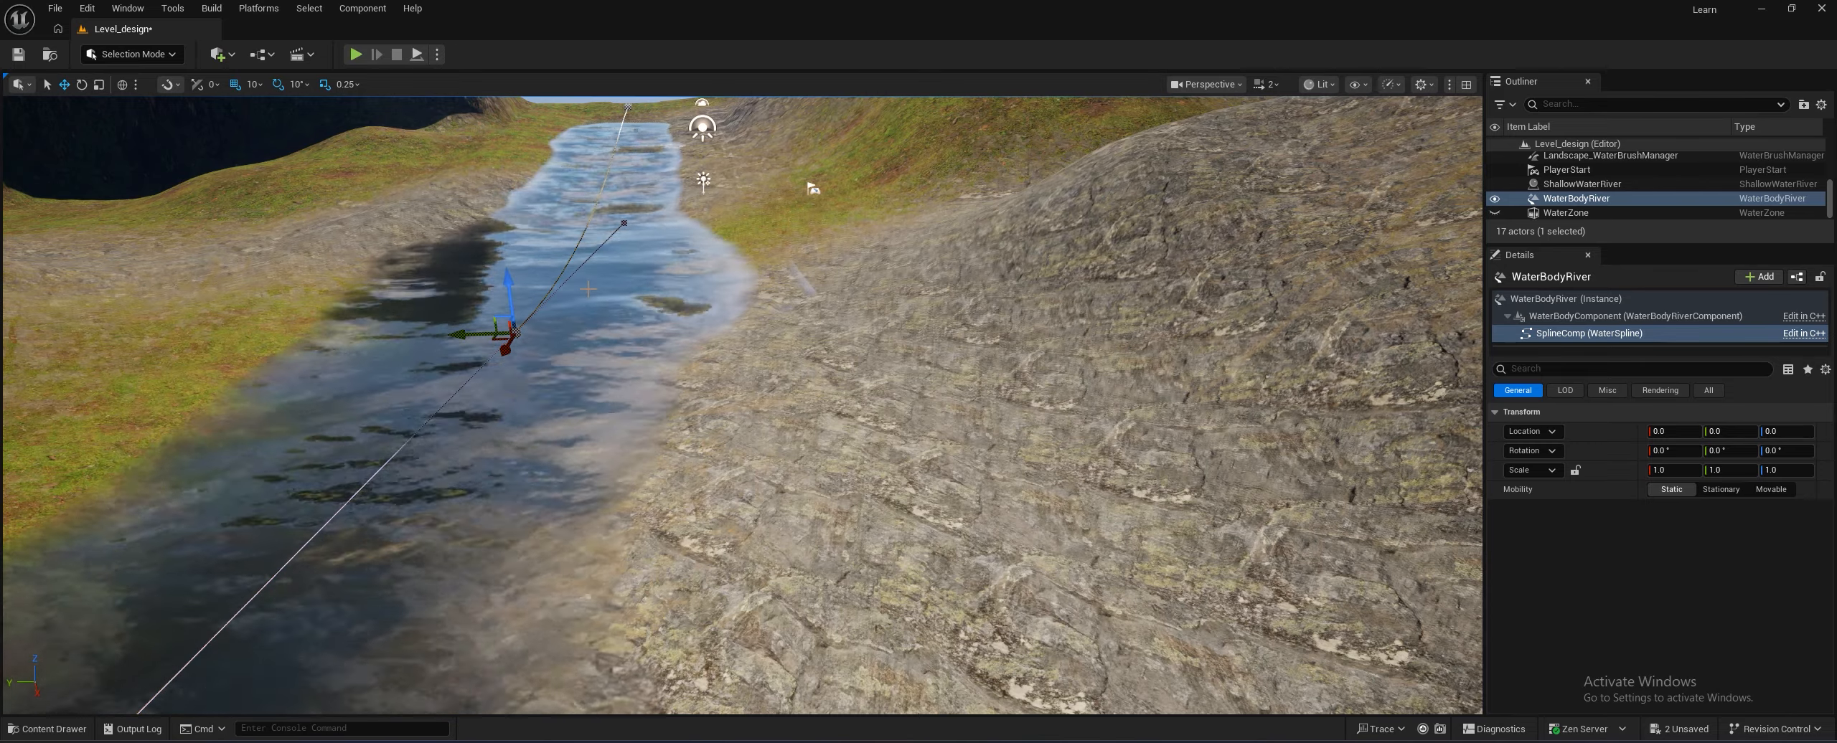
{"action": "left_click_drag", "start_coordinate": [508, 287], "coordinate": [511, 302]}
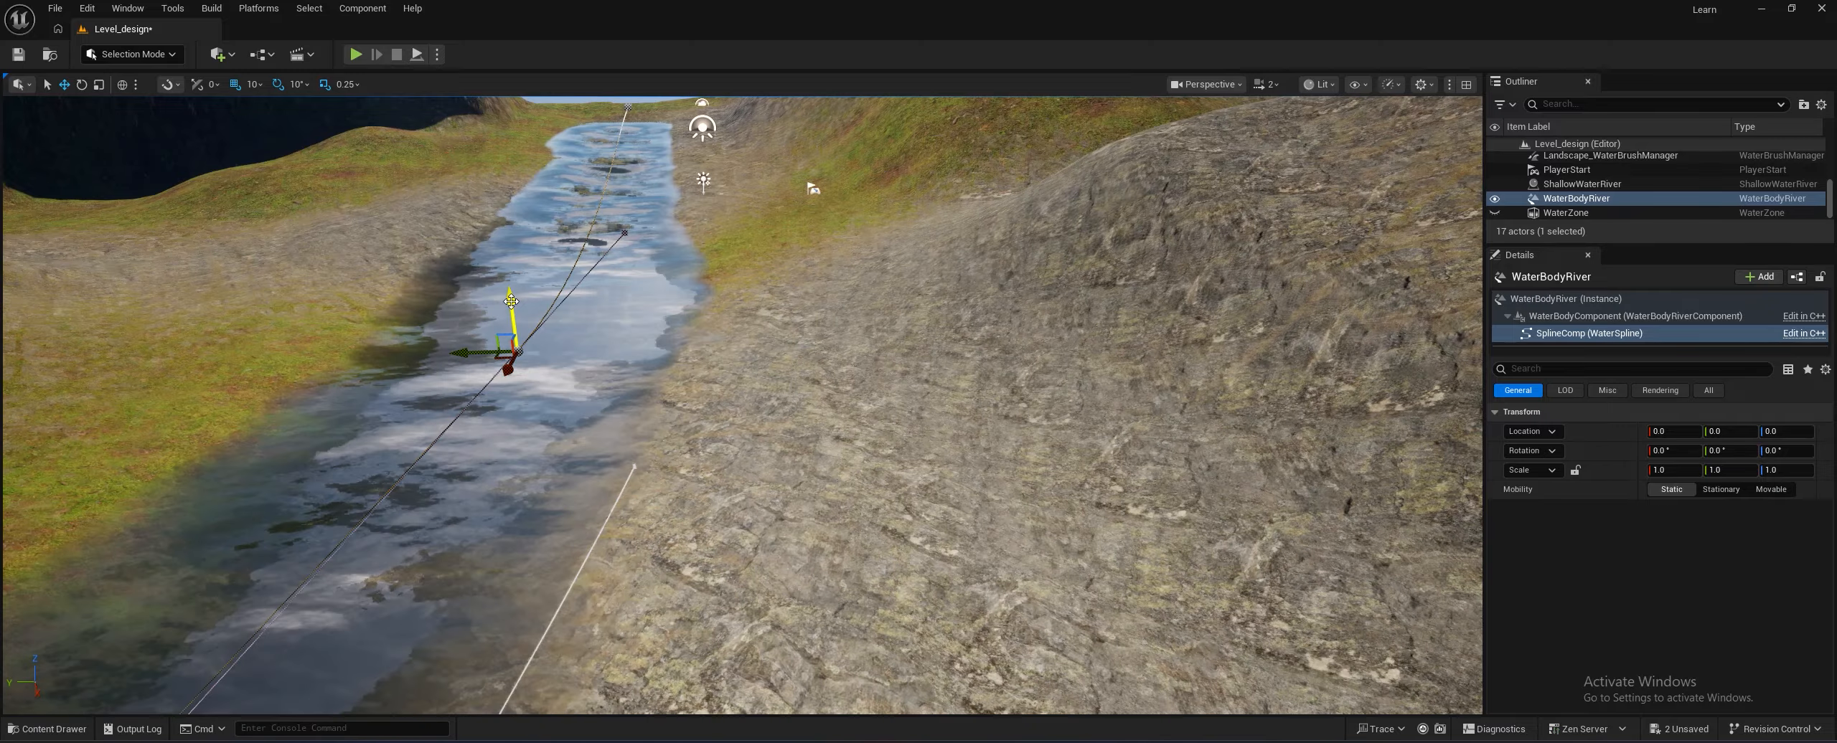
{"action": "right_click_drag", "start_coordinate": [511, 302], "coordinate": [485, 278]}
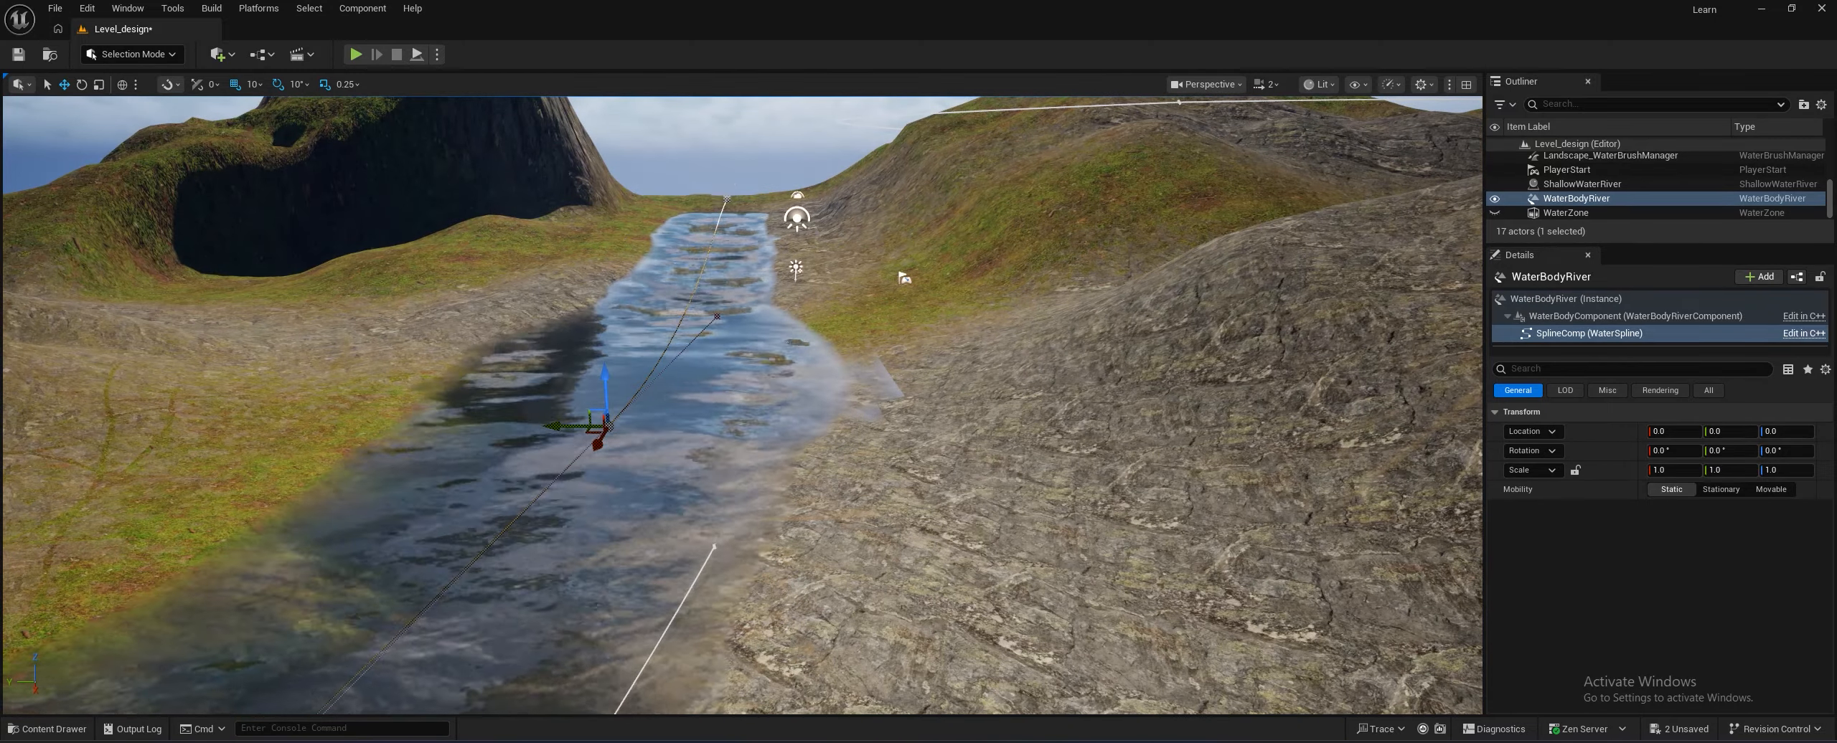
{"action": "right_click_drag", "start_coordinate": [745, 284], "coordinate": [224, 309]}
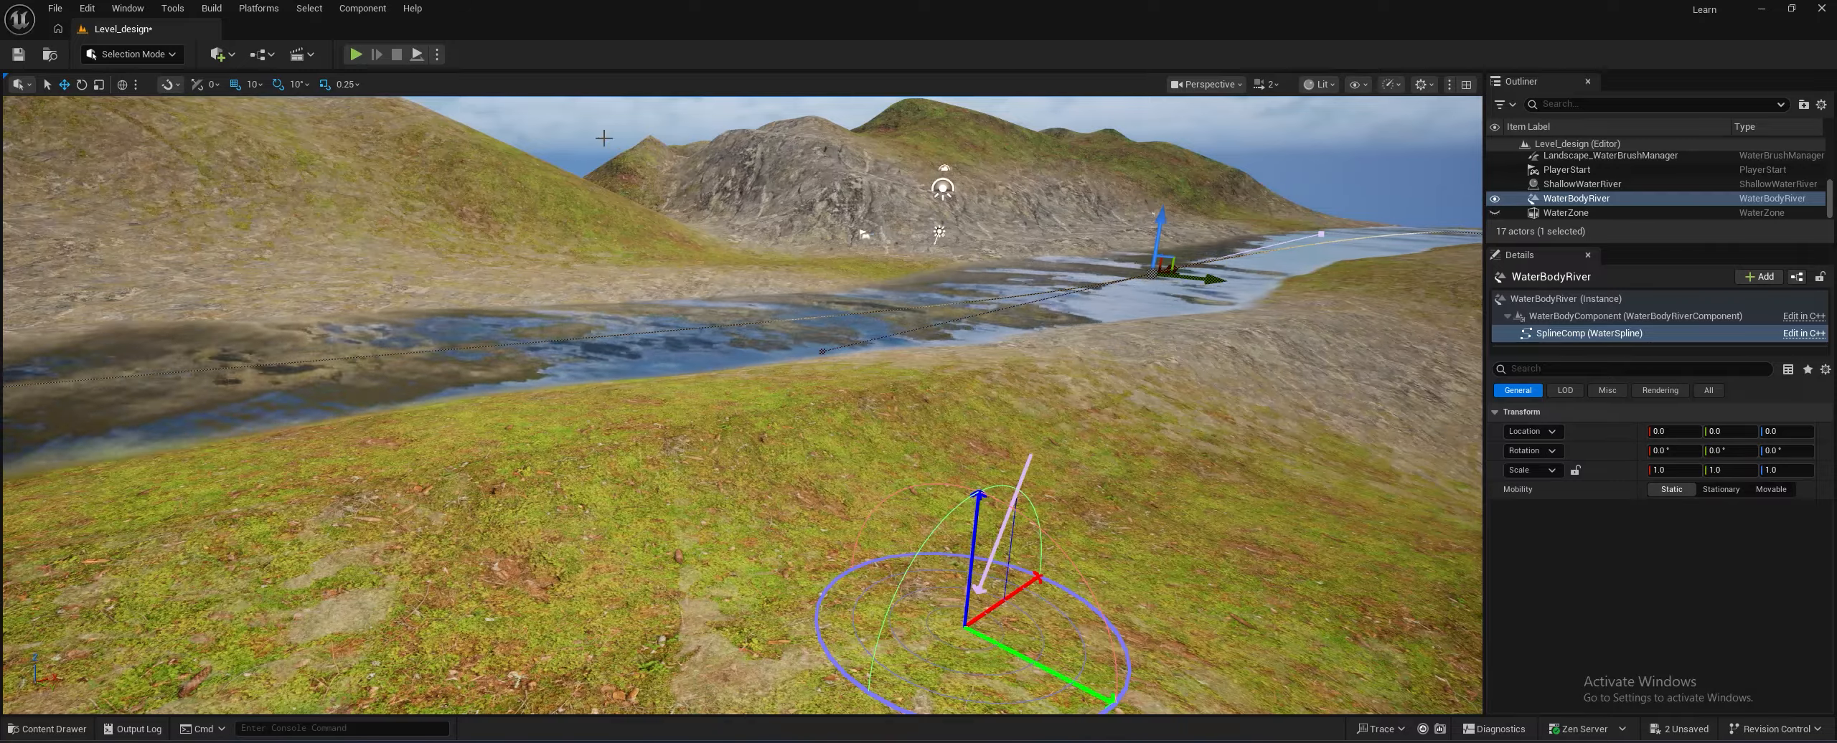
{"action": "left_click", "coordinate": [604, 138]}
{"action": "right_click_drag", "start_coordinate": [604, 138], "coordinate": [711, 161]}
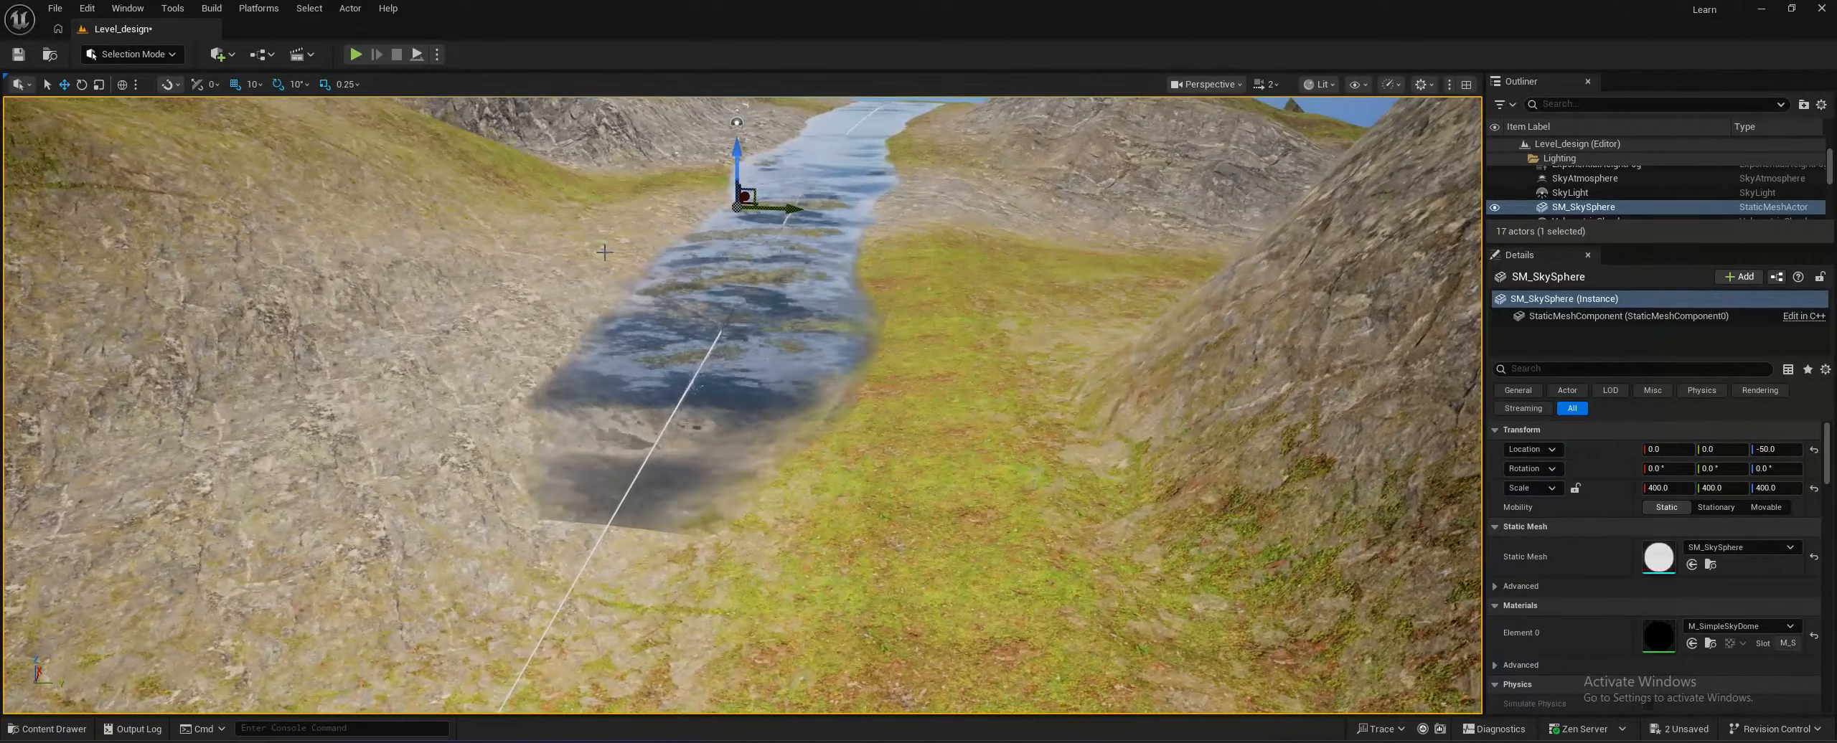
{"action": "right_click_drag", "start_coordinate": [605, 252], "coordinate": [876, 301]}
{"action": "key", "text": "s"}
{"action": "right_click_drag", "start_coordinate": [550, 279], "coordinate": [550, 251]}
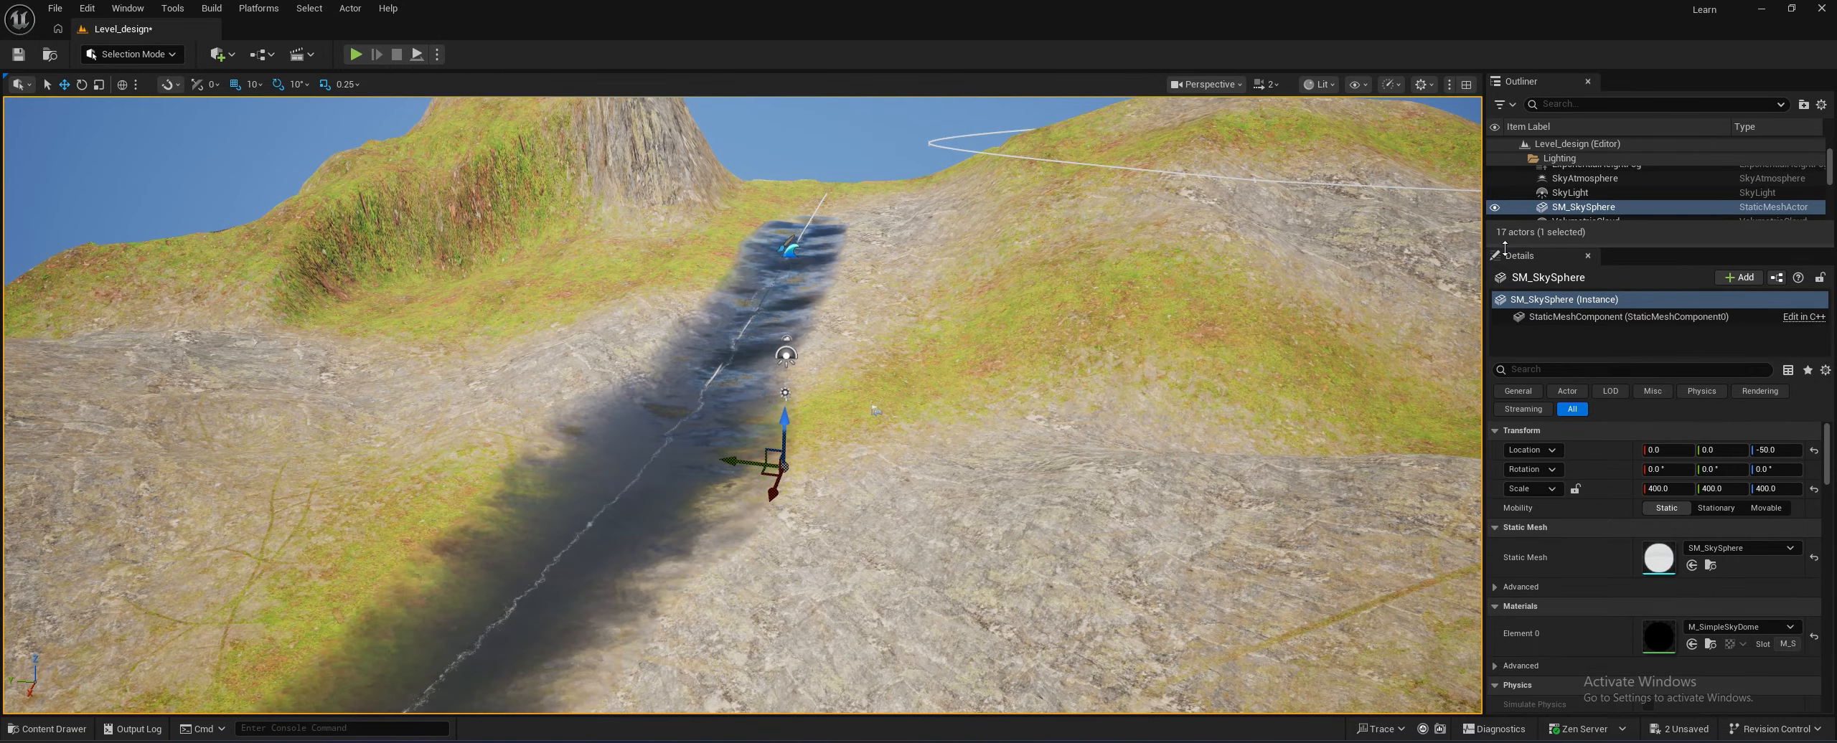
Enlarge the actor list and search the placeable actors for water
{"action": "left_click_drag", "start_coordinate": [1503, 244], "coordinate": [1518, 359]}
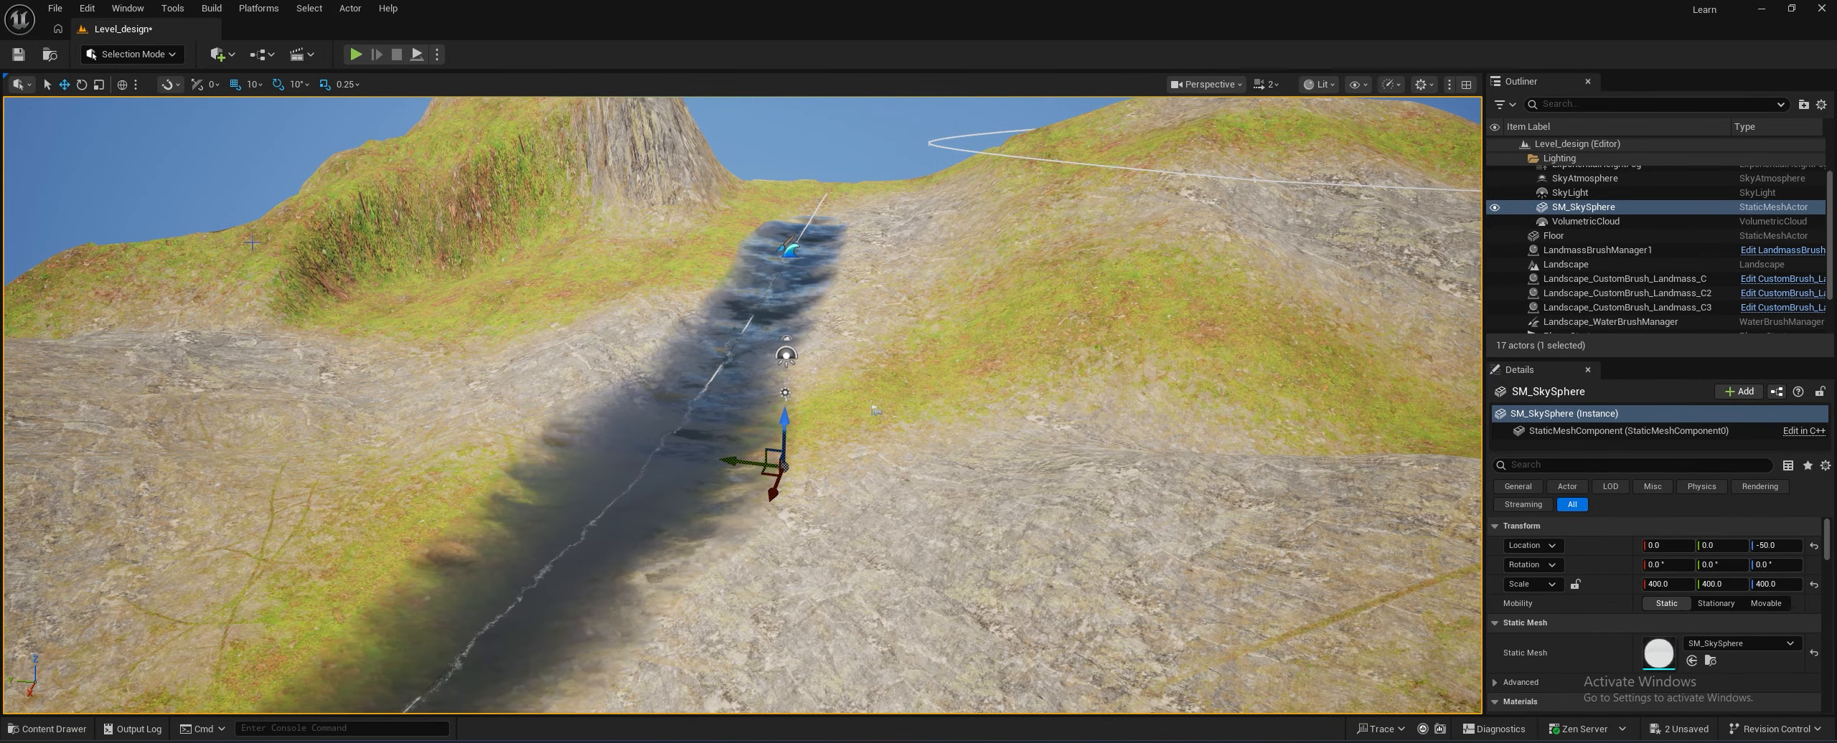
{"action": "left_click", "coordinate": [220, 54]}
{"action": "type", "text": "water"}
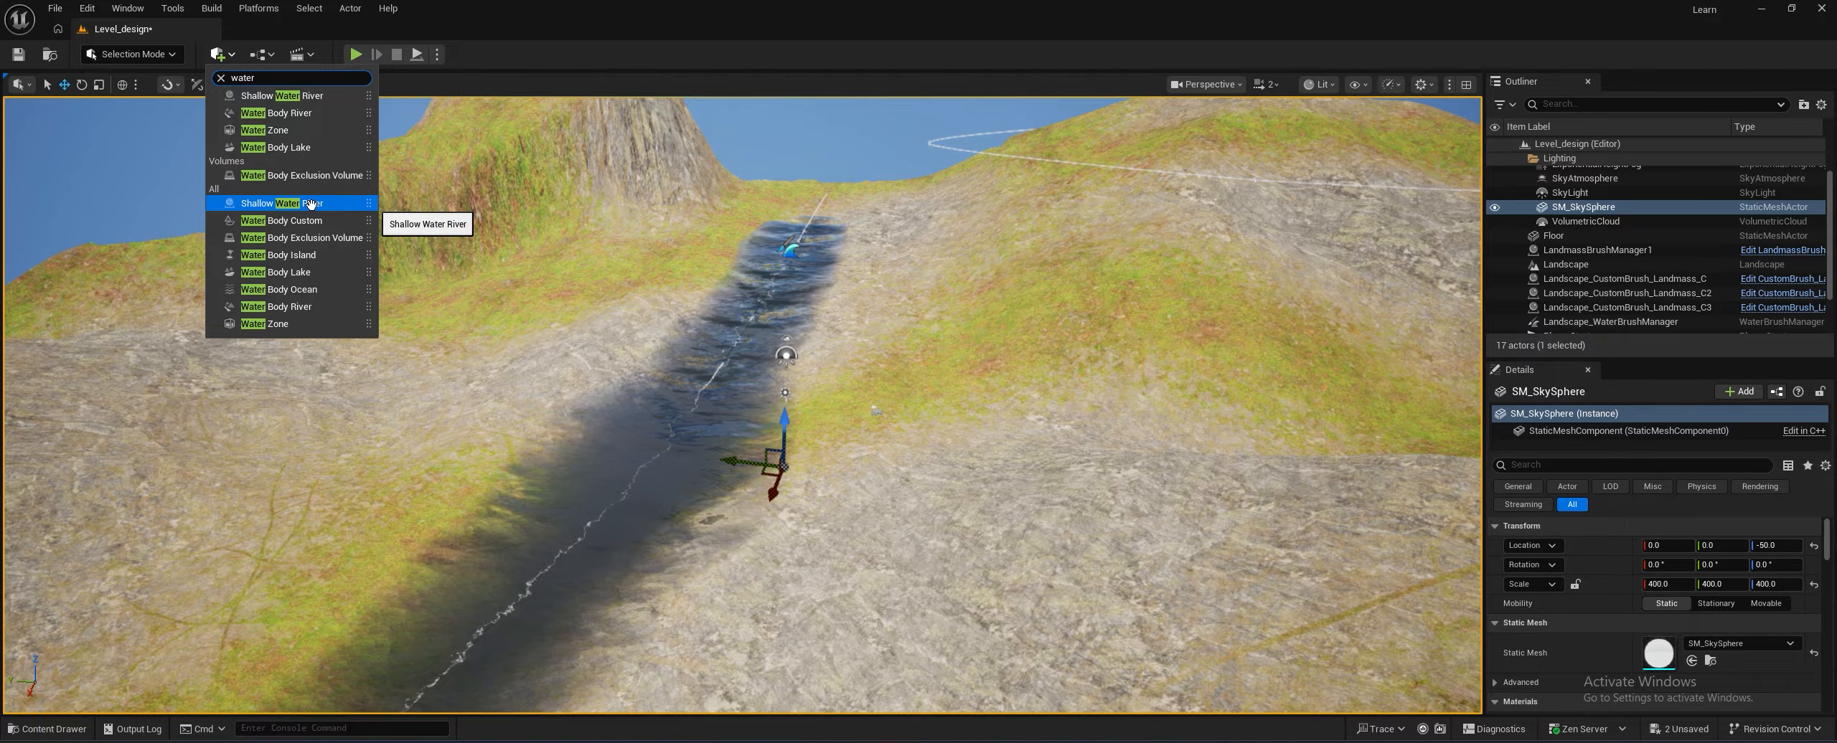
Hide ShallowWaterRiver and show WaterZone to compare the scene, and restore both to their former visibility
{"action": "right_click_drag", "start_coordinate": [508, 356], "coordinate": [459, 383]}
{"action": "scroll", "coordinate": [1591, 241], "scroll_direction": "down", "scroll_amount": 3}
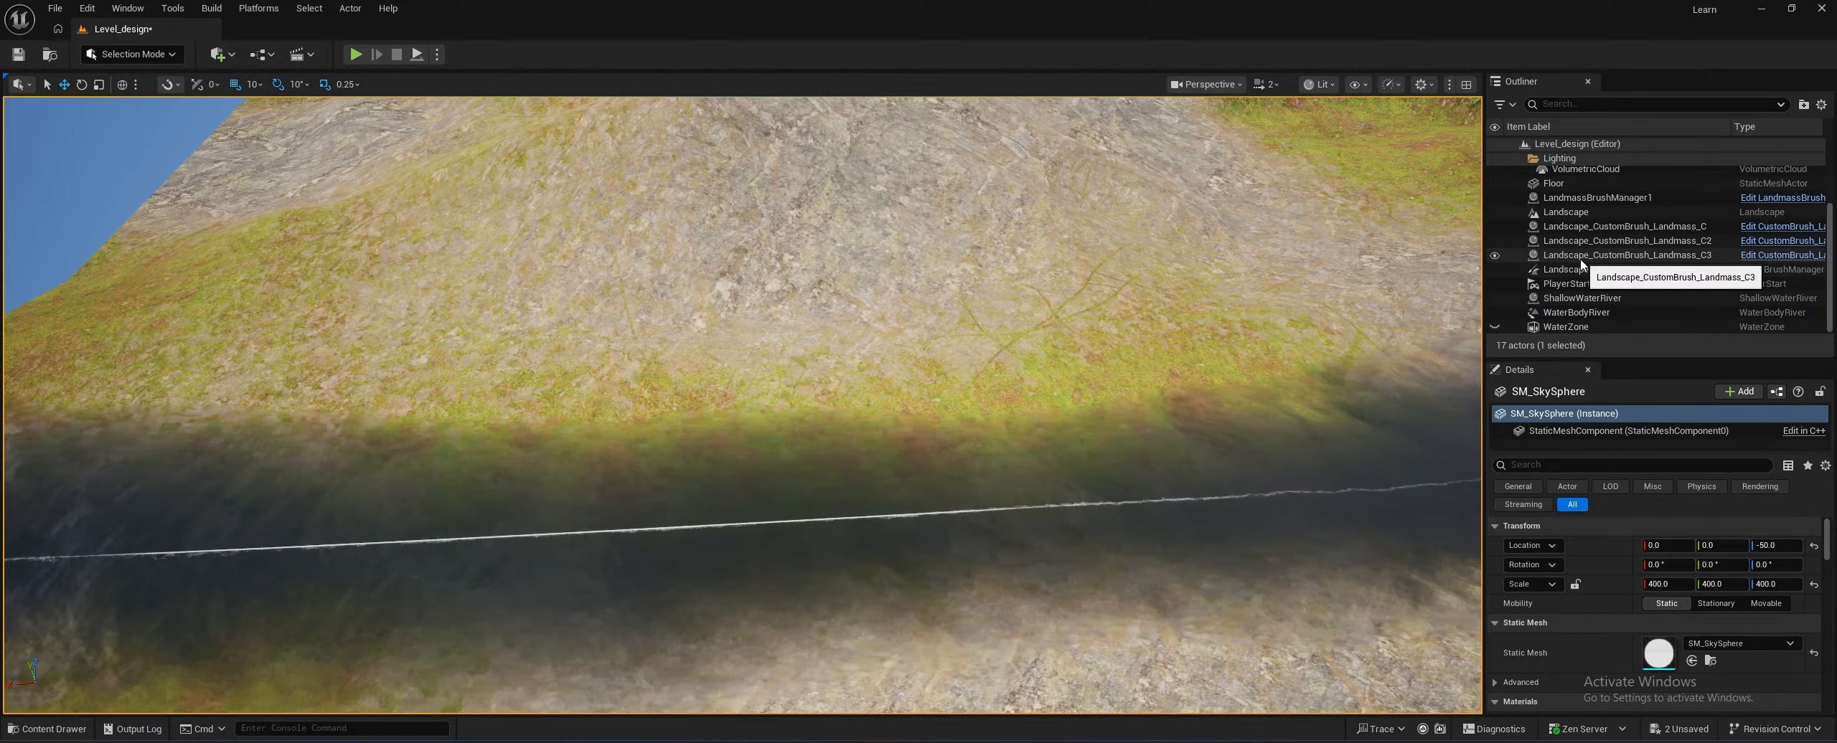
{"action": "left_click", "coordinate": [1505, 300]}
{"action": "left_click", "coordinate": [1496, 298]}
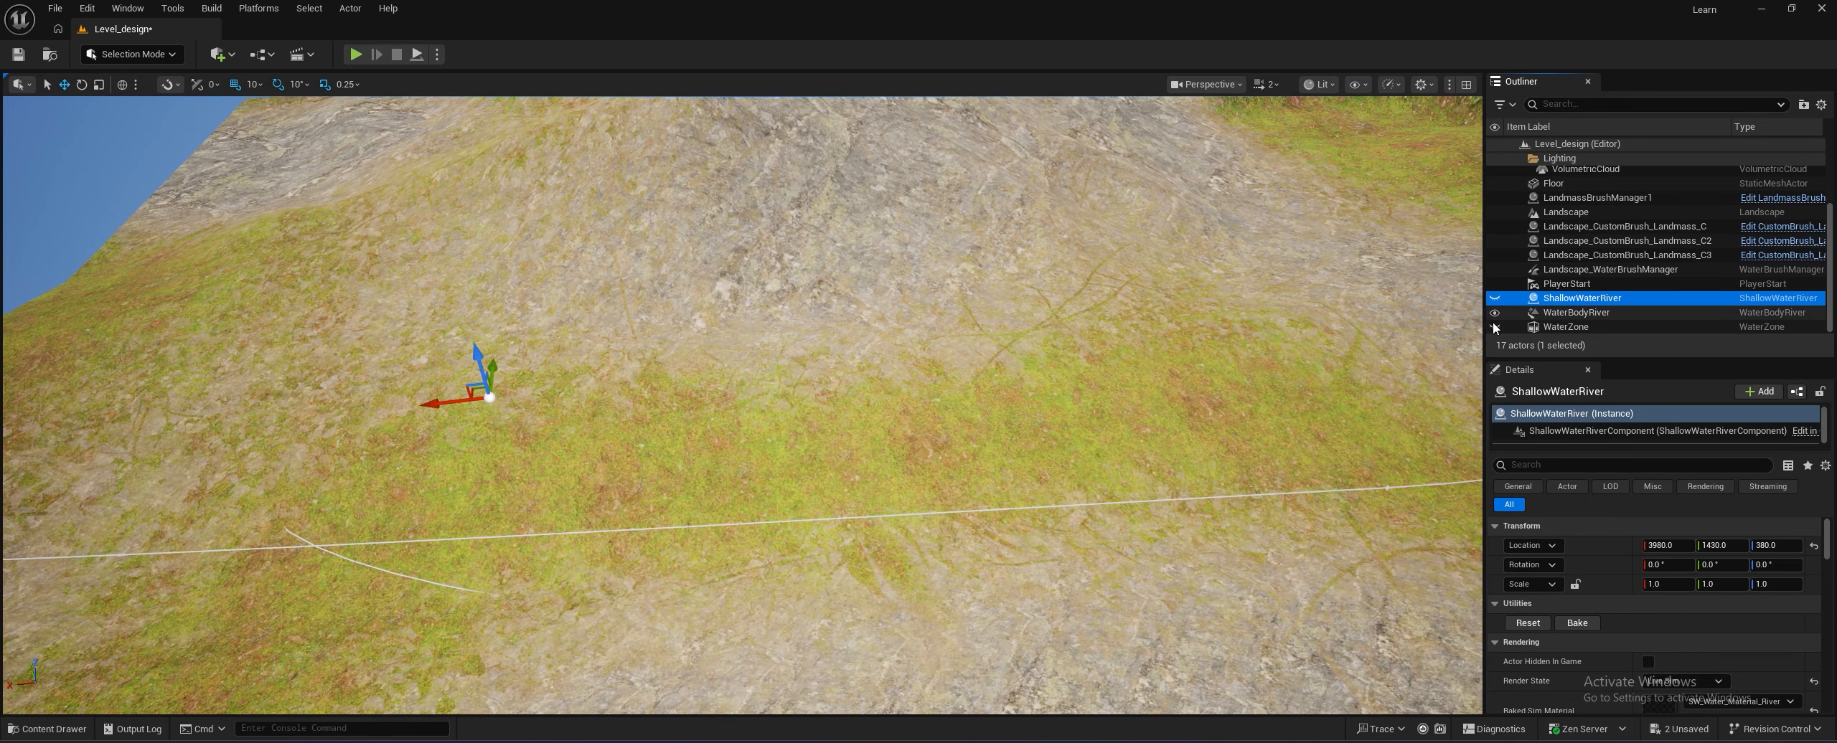
{"action": "left_click", "coordinate": [1588, 328]}
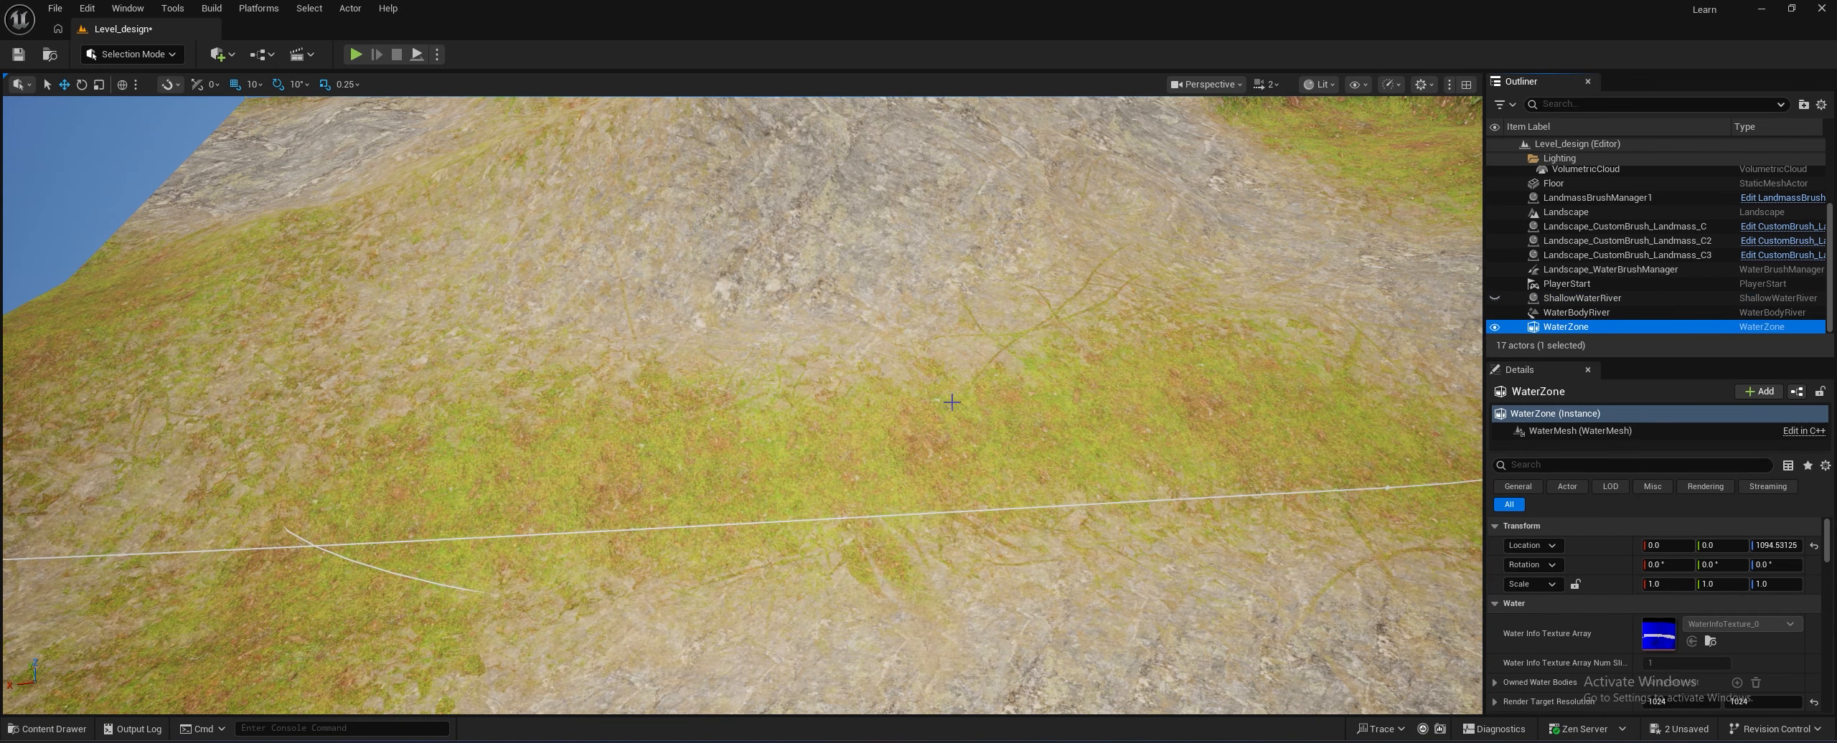
{"action": "right_click_drag", "start_coordinate": [951, 399], "coordinate": [908, 370]}
{"action": "left_click", "coordinate": [1495, 327]}
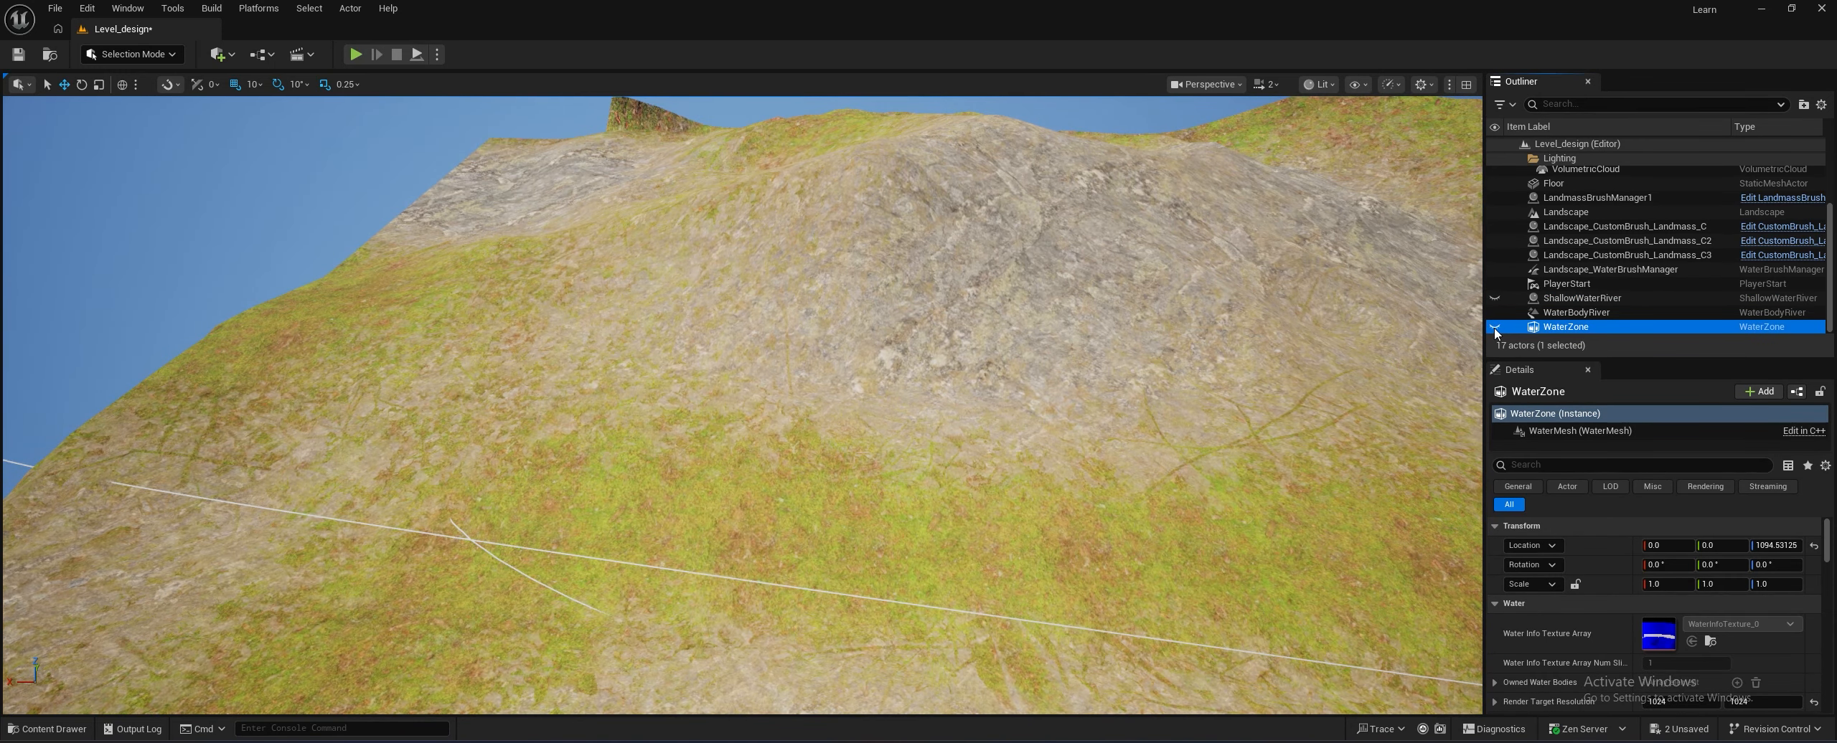
{"action": "left_click", "coordinate": [1510, 284]}
{"action": "left_click", "coordinate": [1496, 288]}
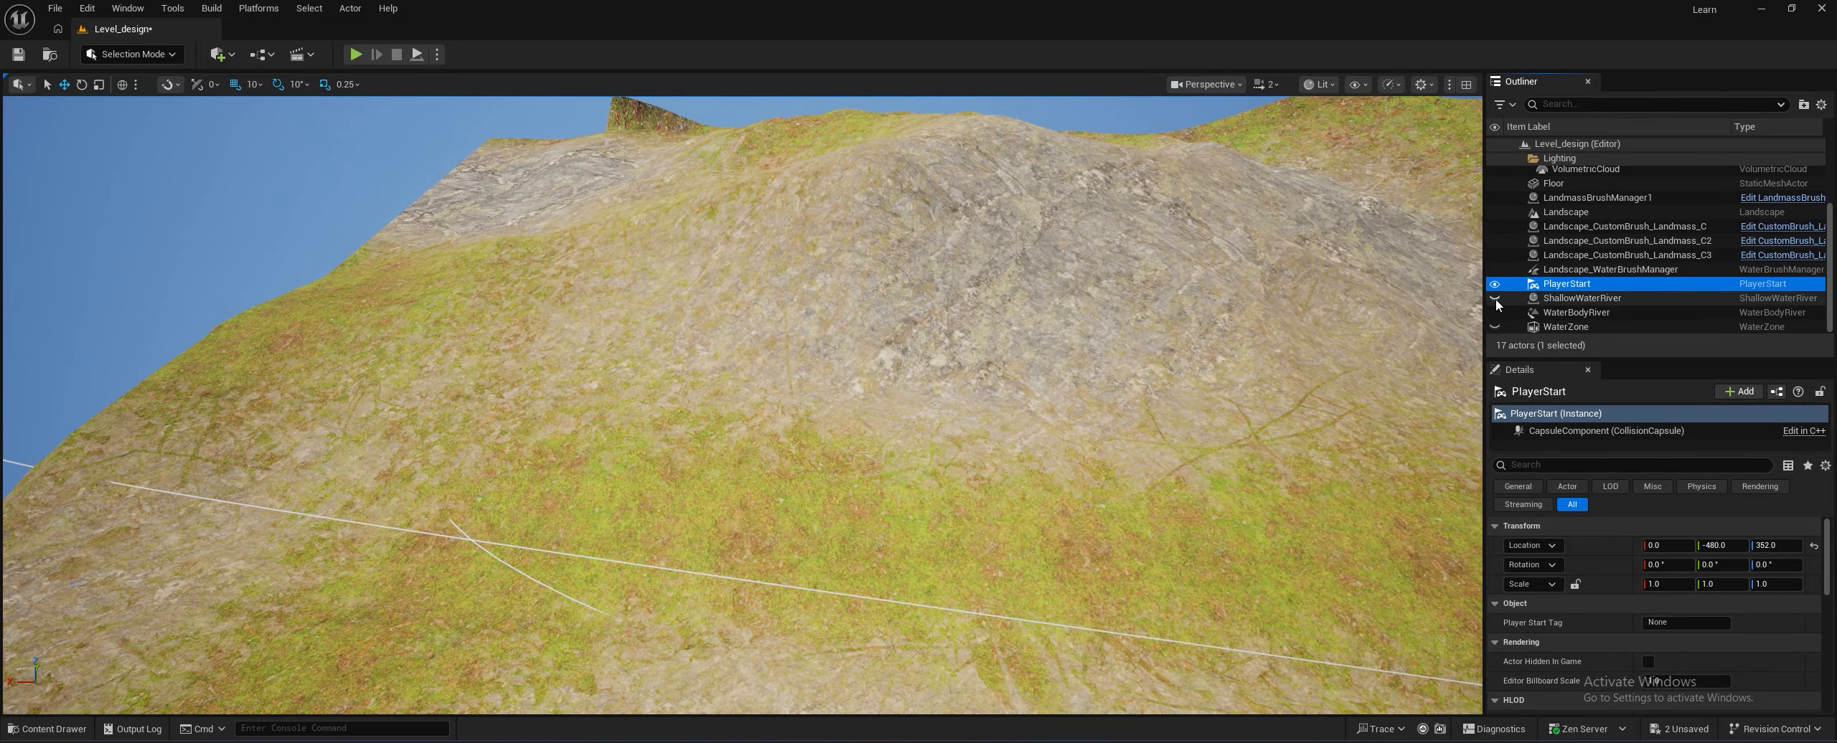
{"action": "left_click", "coordinate": [1496, 300]}
Select ShallowWaterRiver and open its Baked Sim Material for editing
{"action": "right_click_drag", "start_coordinate": [954, 402], "coordinate": [1273, 417]}
{"action": "key", "text": "w"}
{"action": "key", "text": "w"}
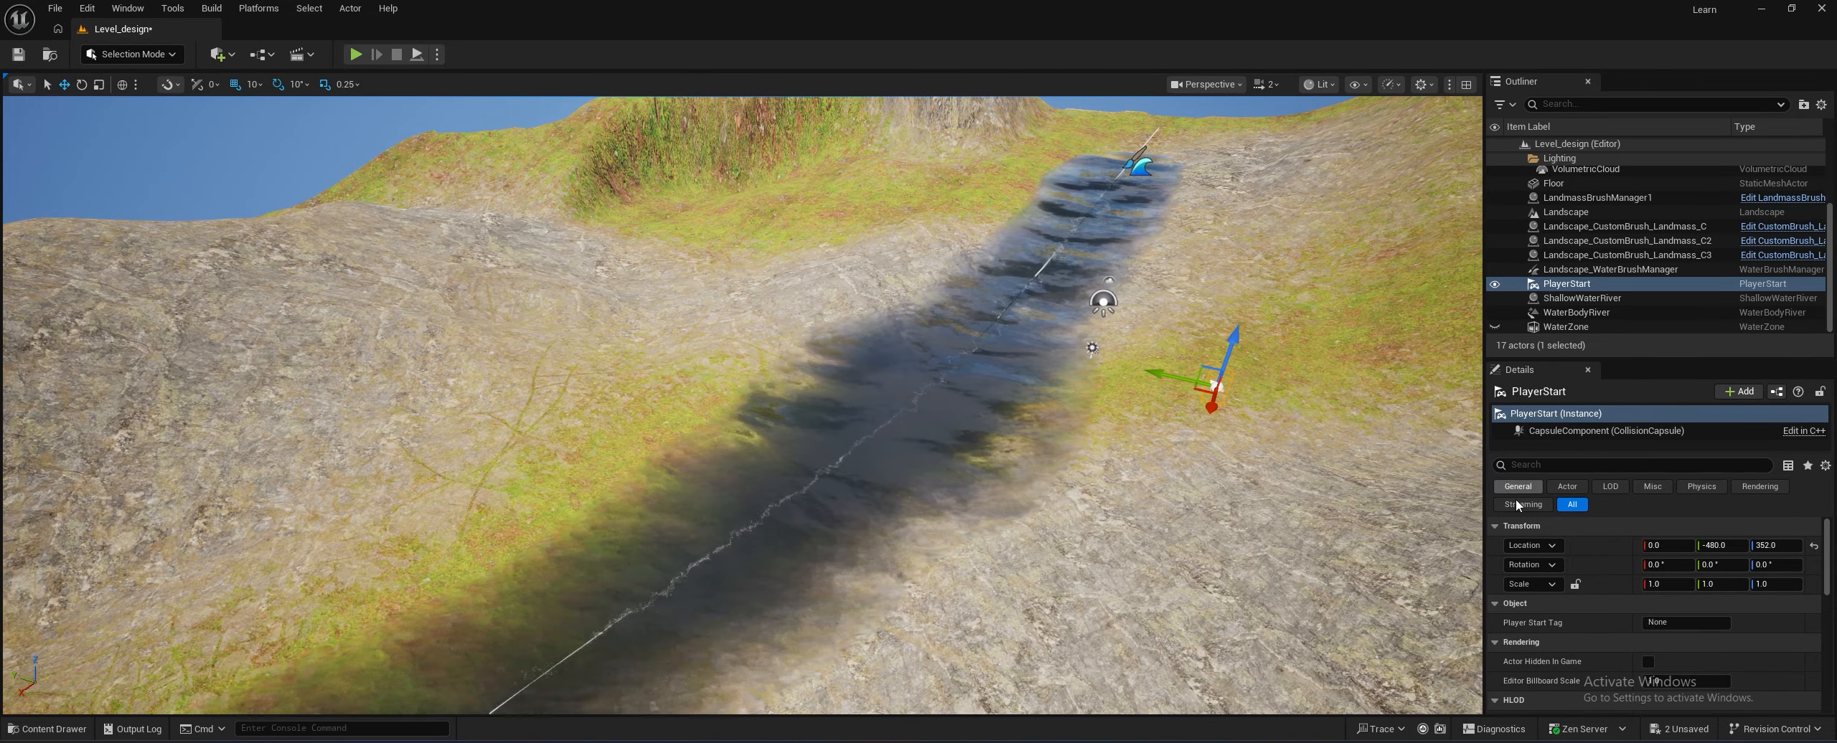
{"action": "scroll", "coordinate": [1583, 557], "scroll_direction": "down", "scroll_amount": 10}
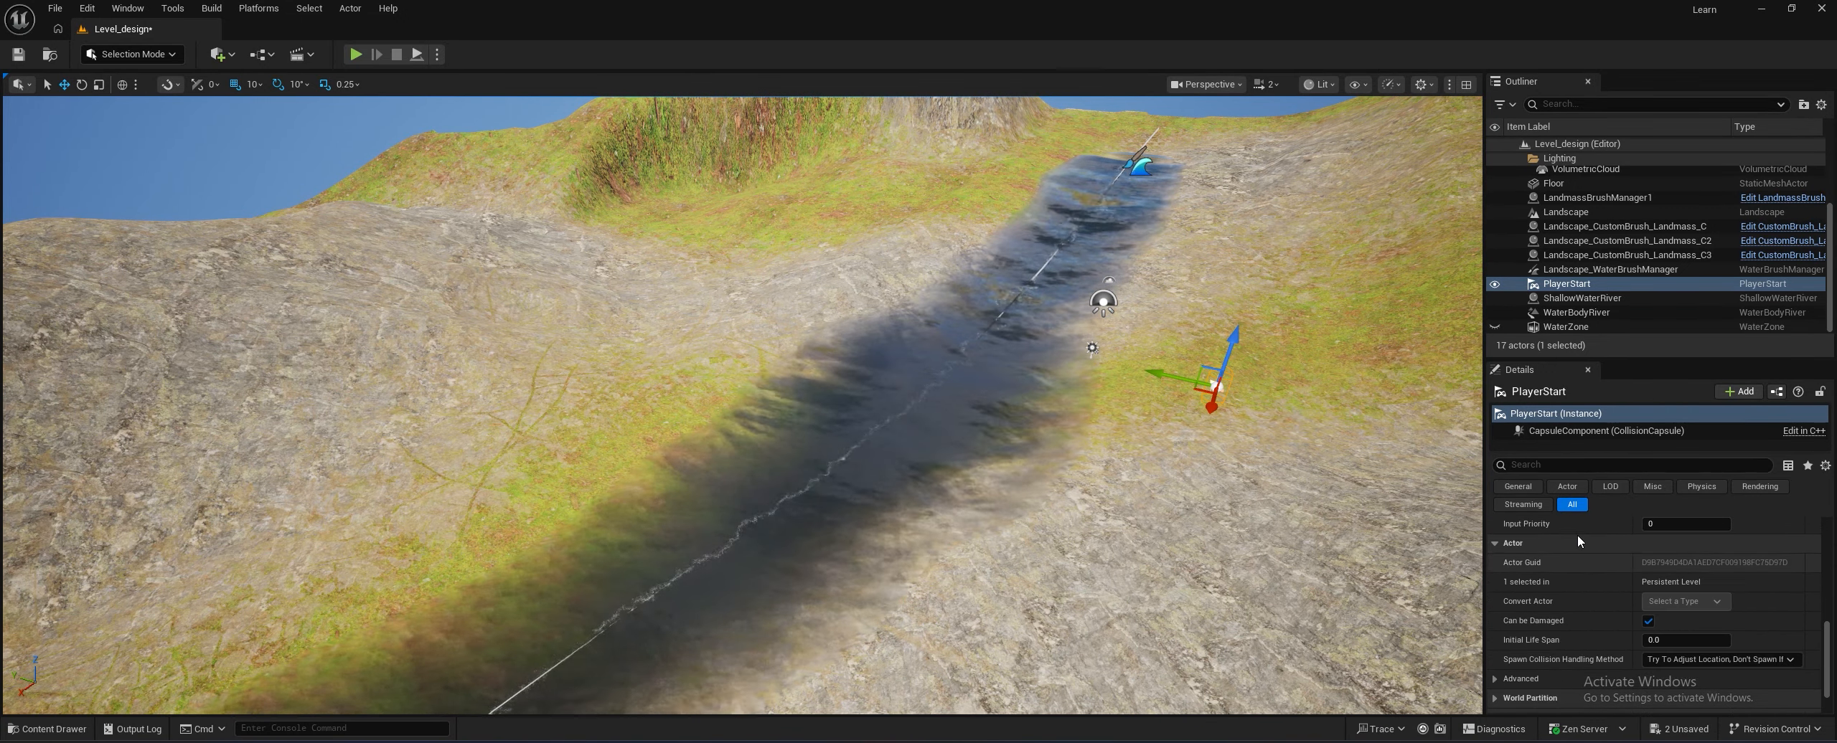
{"action": "left_click", "coordinate": [1555, 301]}
{"action": "scroll", "coordinate": [1561, 548], "scroll_direction": "up", "scroll_amount": 5}
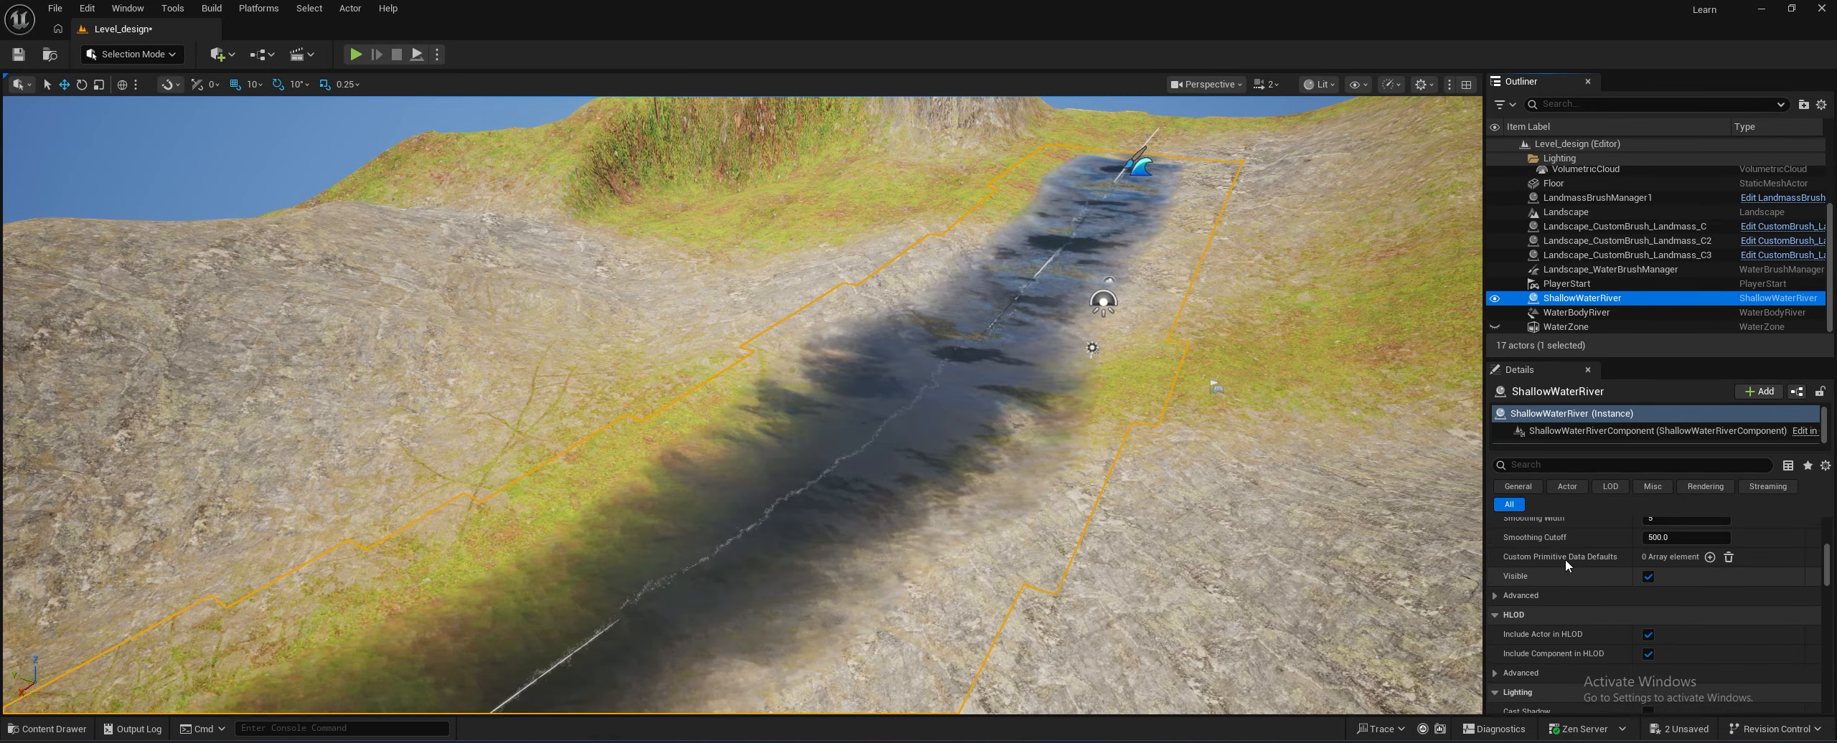
{"action": "scroll", "coordinate": [1569, 568], "scroll_direction": "up", "scroll_amount": 2}
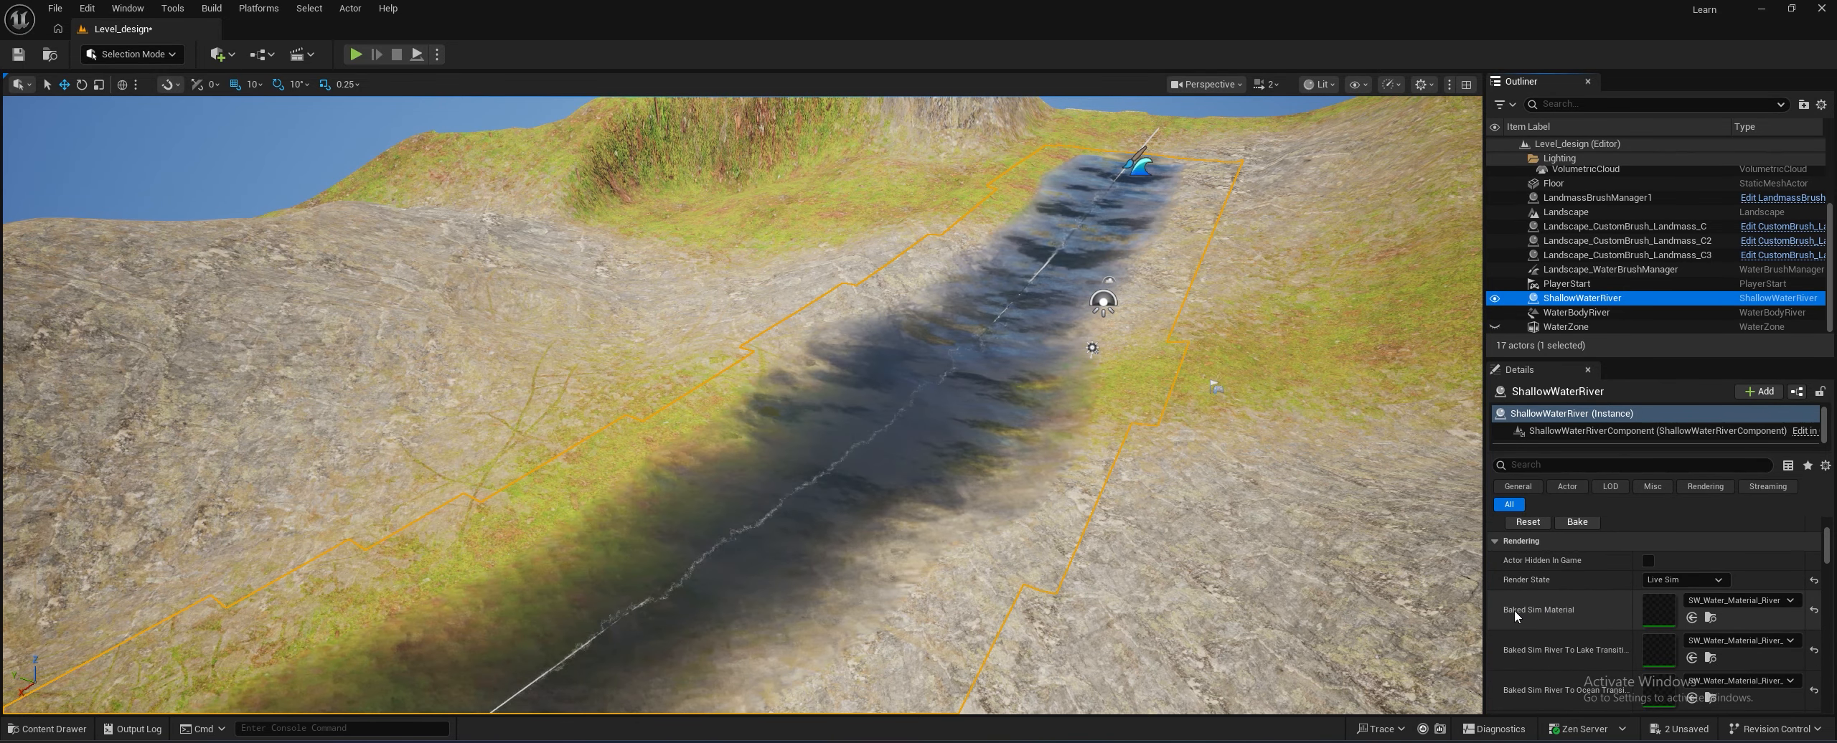
{"action": "double_click", "coordinate": [1650, 617]}
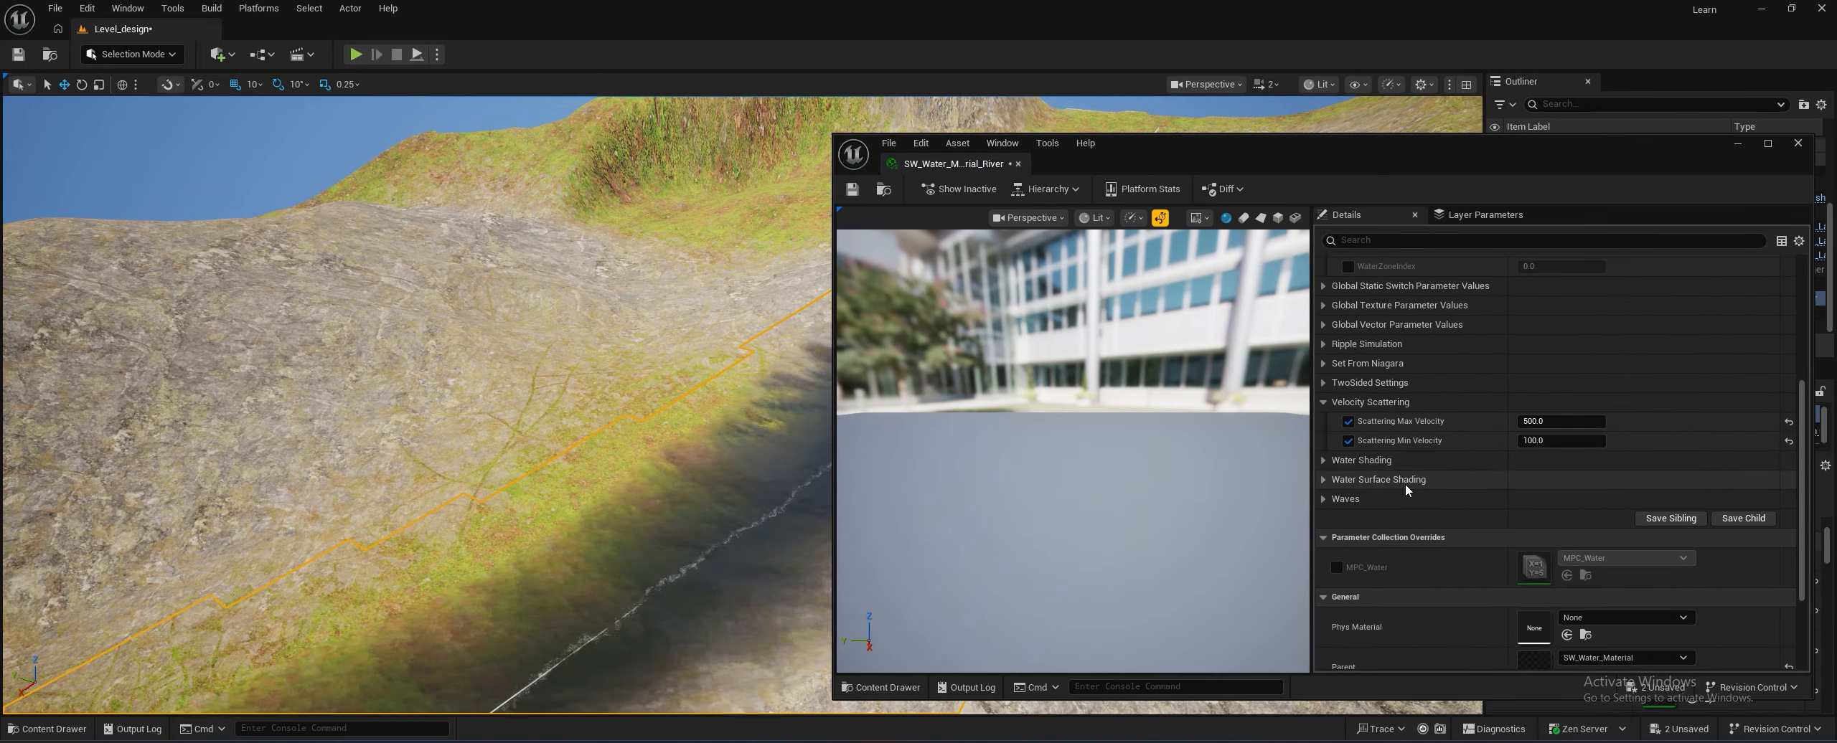
Try a Refraction of about 0.19 in the river material's Water Shading settings, and reset Refraction to its default
{"action": "left_click", "coordinate": [1323, 401]}
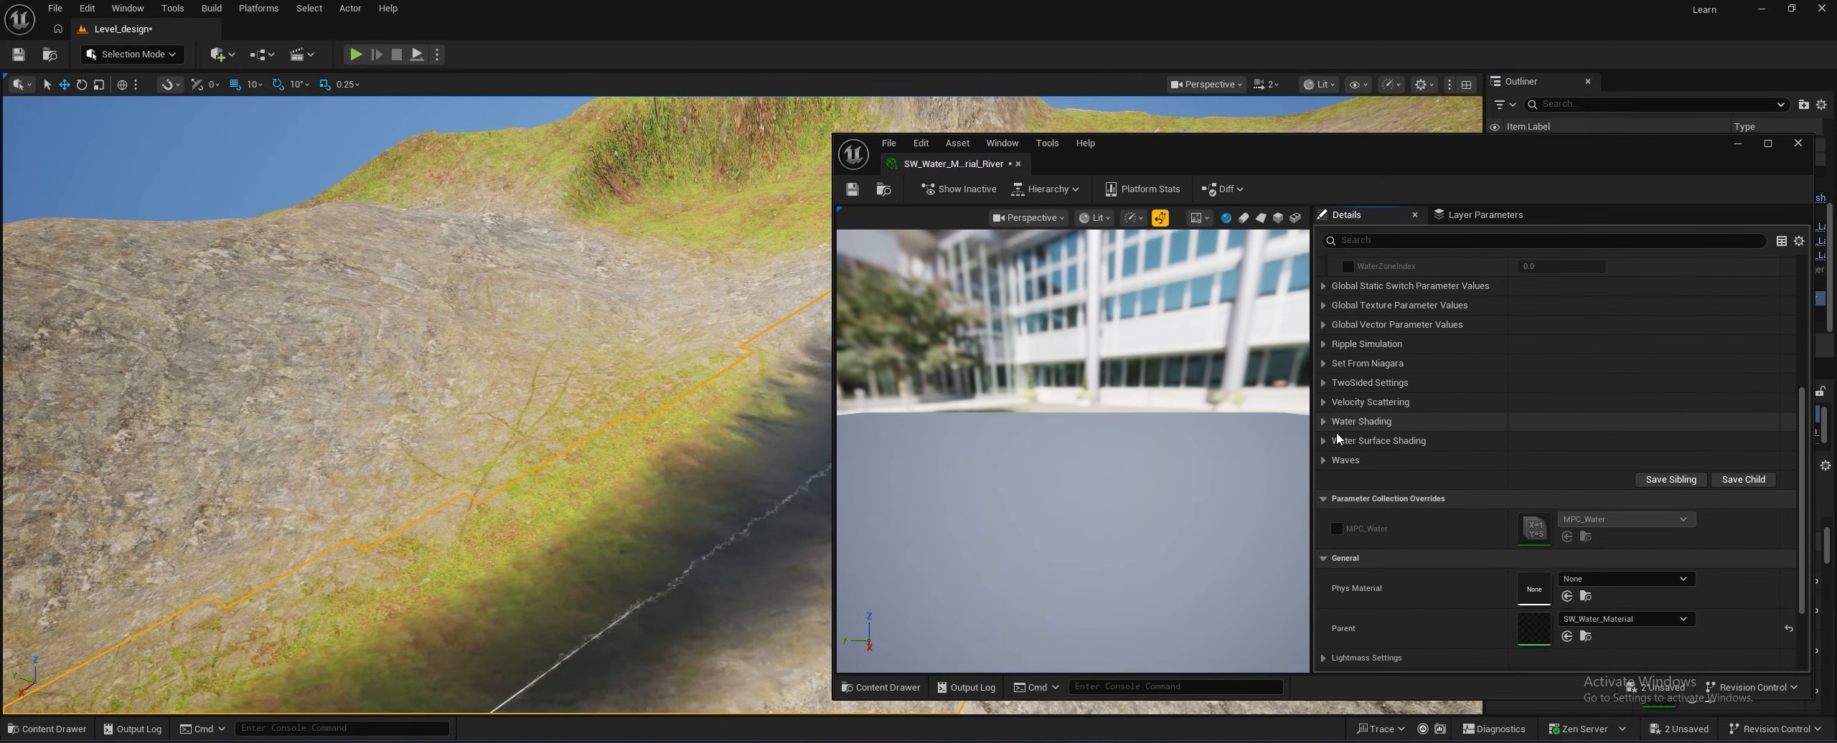
{"action": "left_click", "coordinate": [1324, 421]}
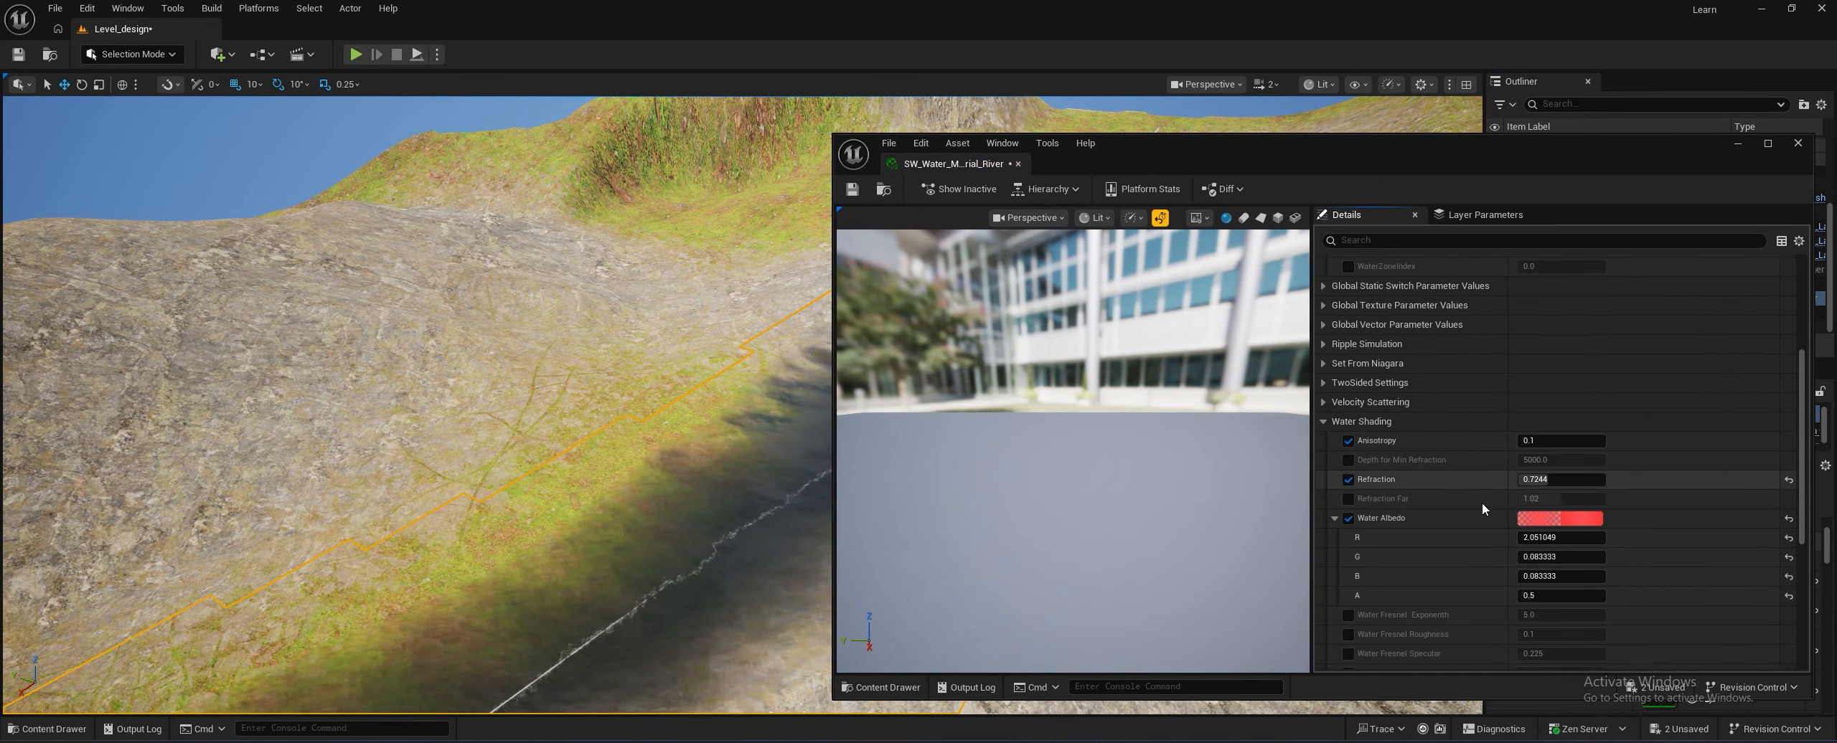
{"action": "right_click_drag", "start_coordinate": [617, 388], "coordinate": [613, 538]}
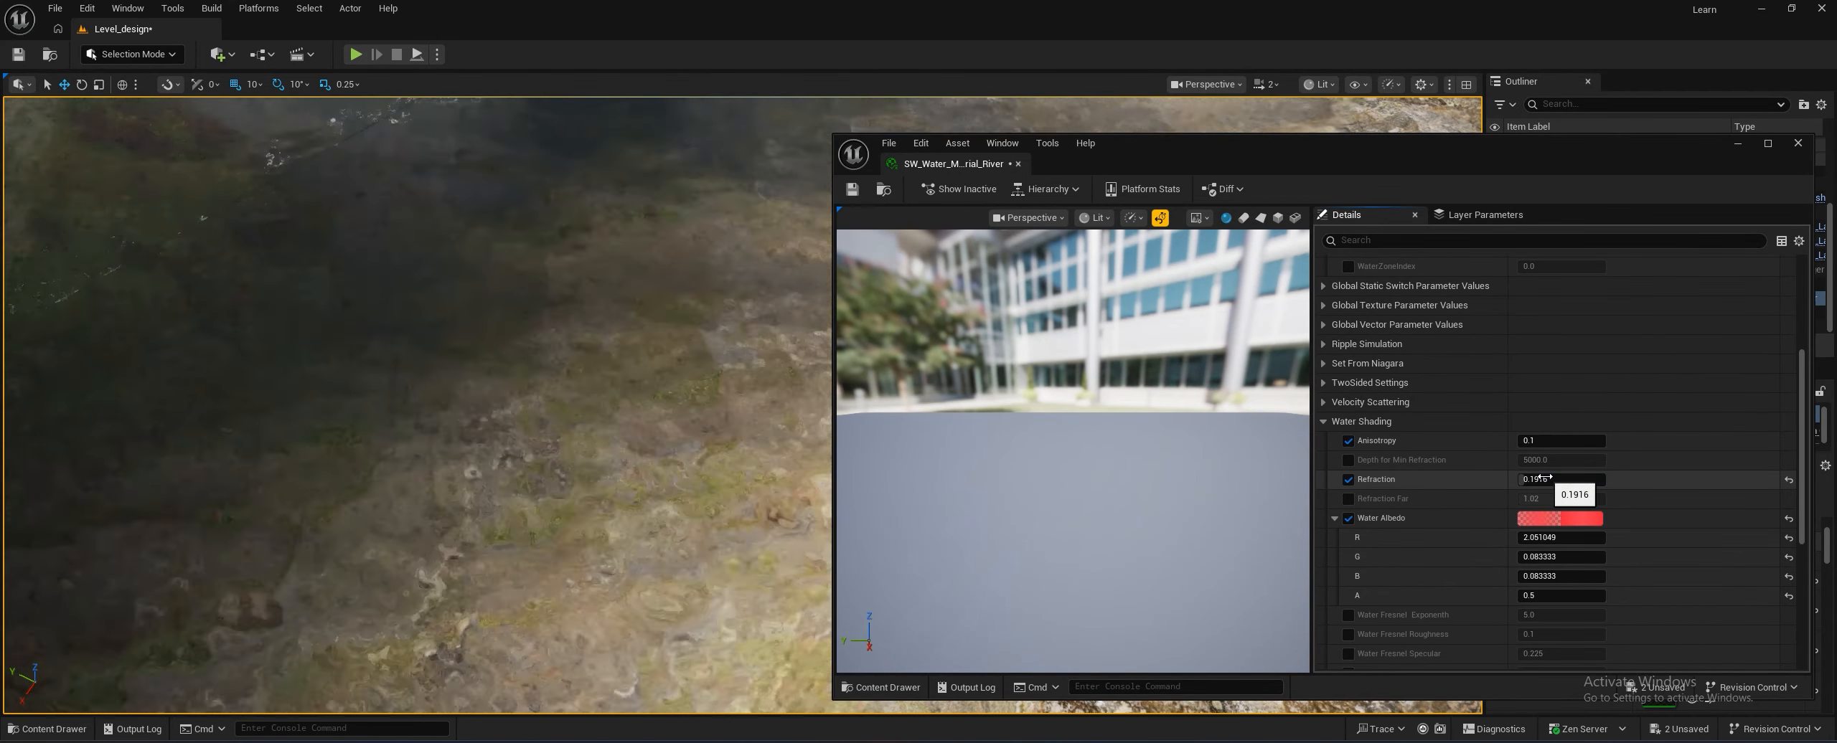
{"action": "left_click", "coordinate": [1788, 480]}
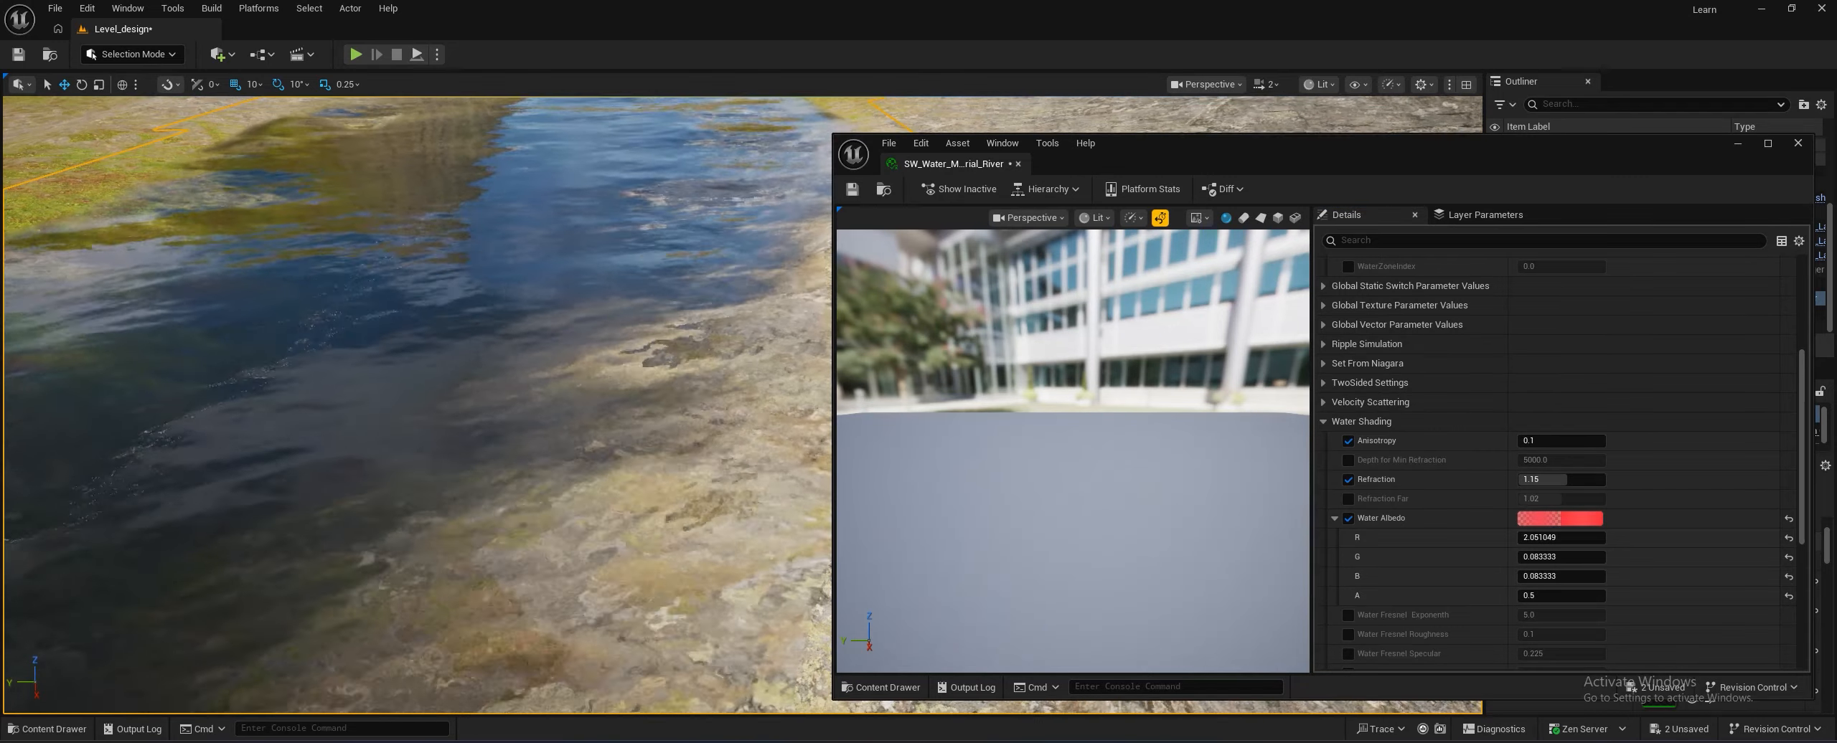
{"action": "right_click_drag", "start_coordinate": [545, 416], "coordinate": [430, 459]}
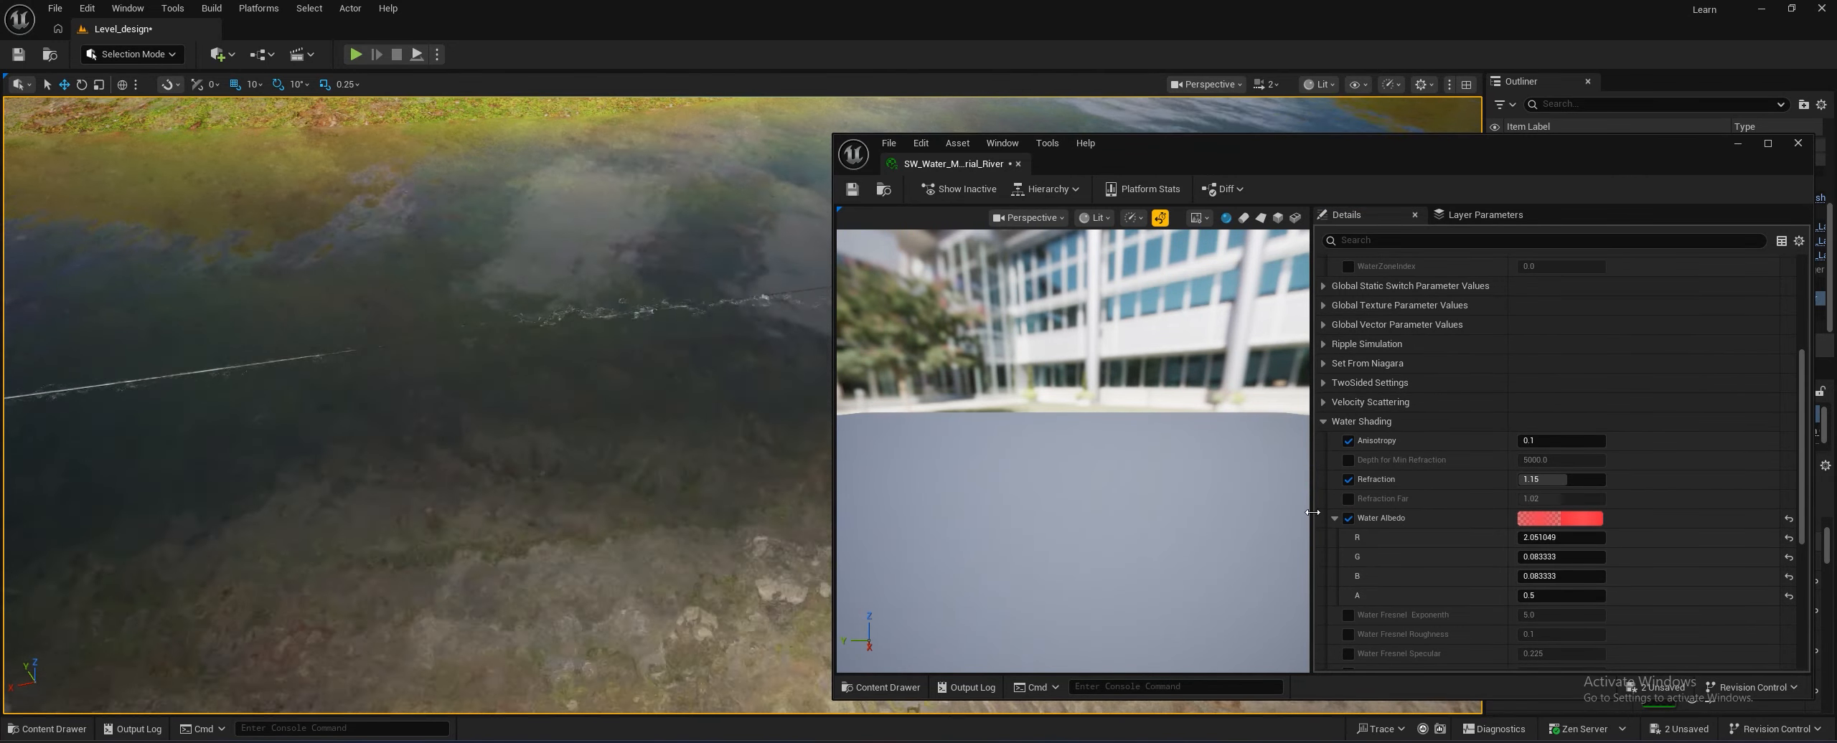
Review the river material's Water Surface Shading opacity and its Waves parameters, and close the material
{"action": "left_click", "coordinate": [1334, 518]}
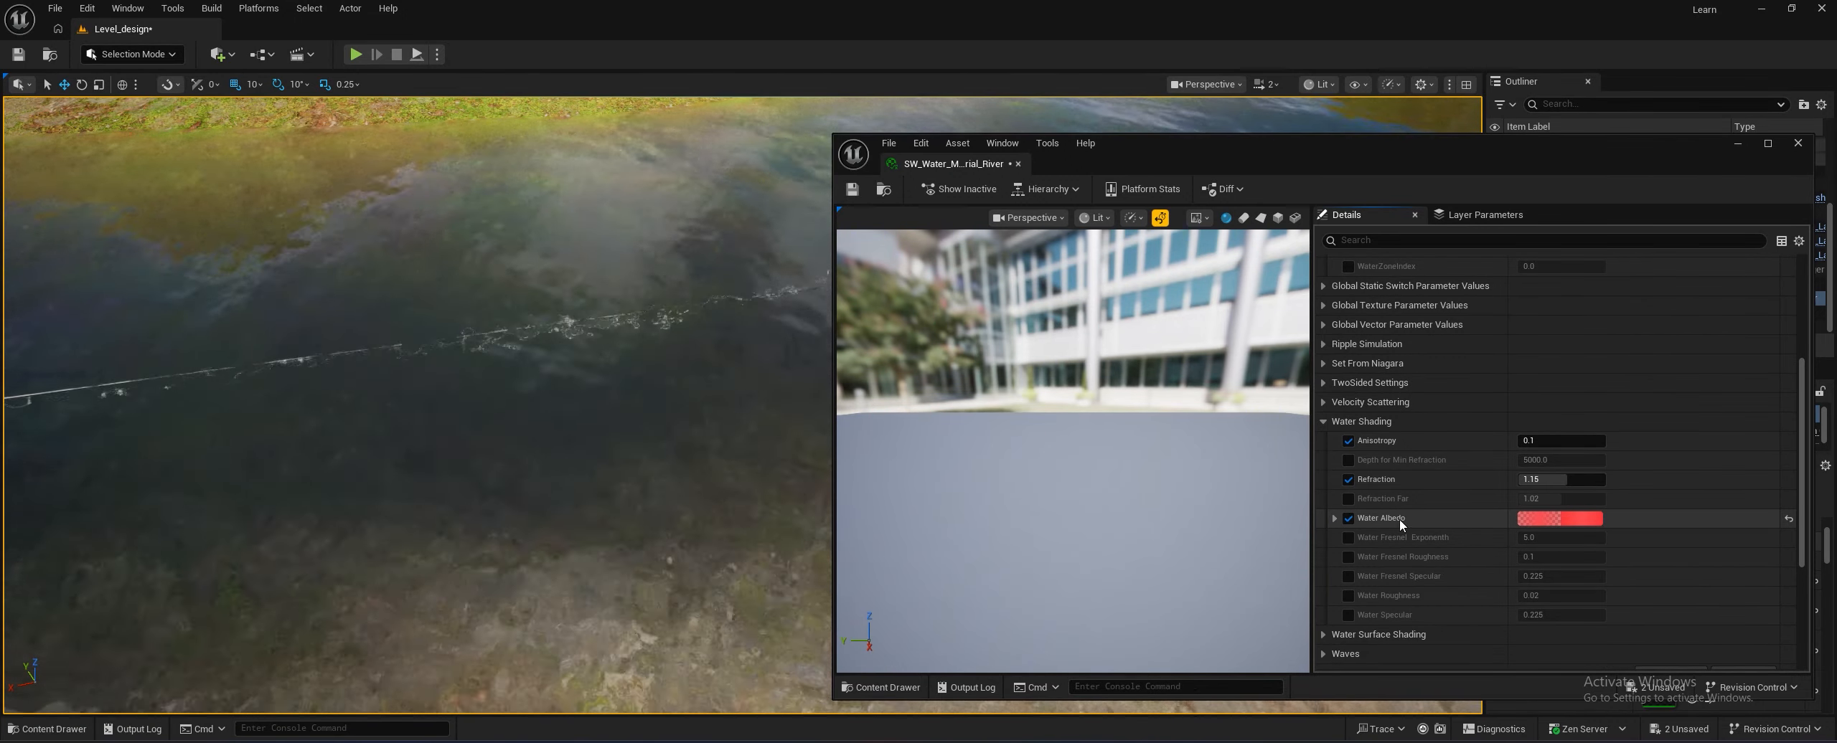
{"action": "scroll", "coordinate": [1389, 534], "scroll_direction": "down", "scroll_amount": 4}
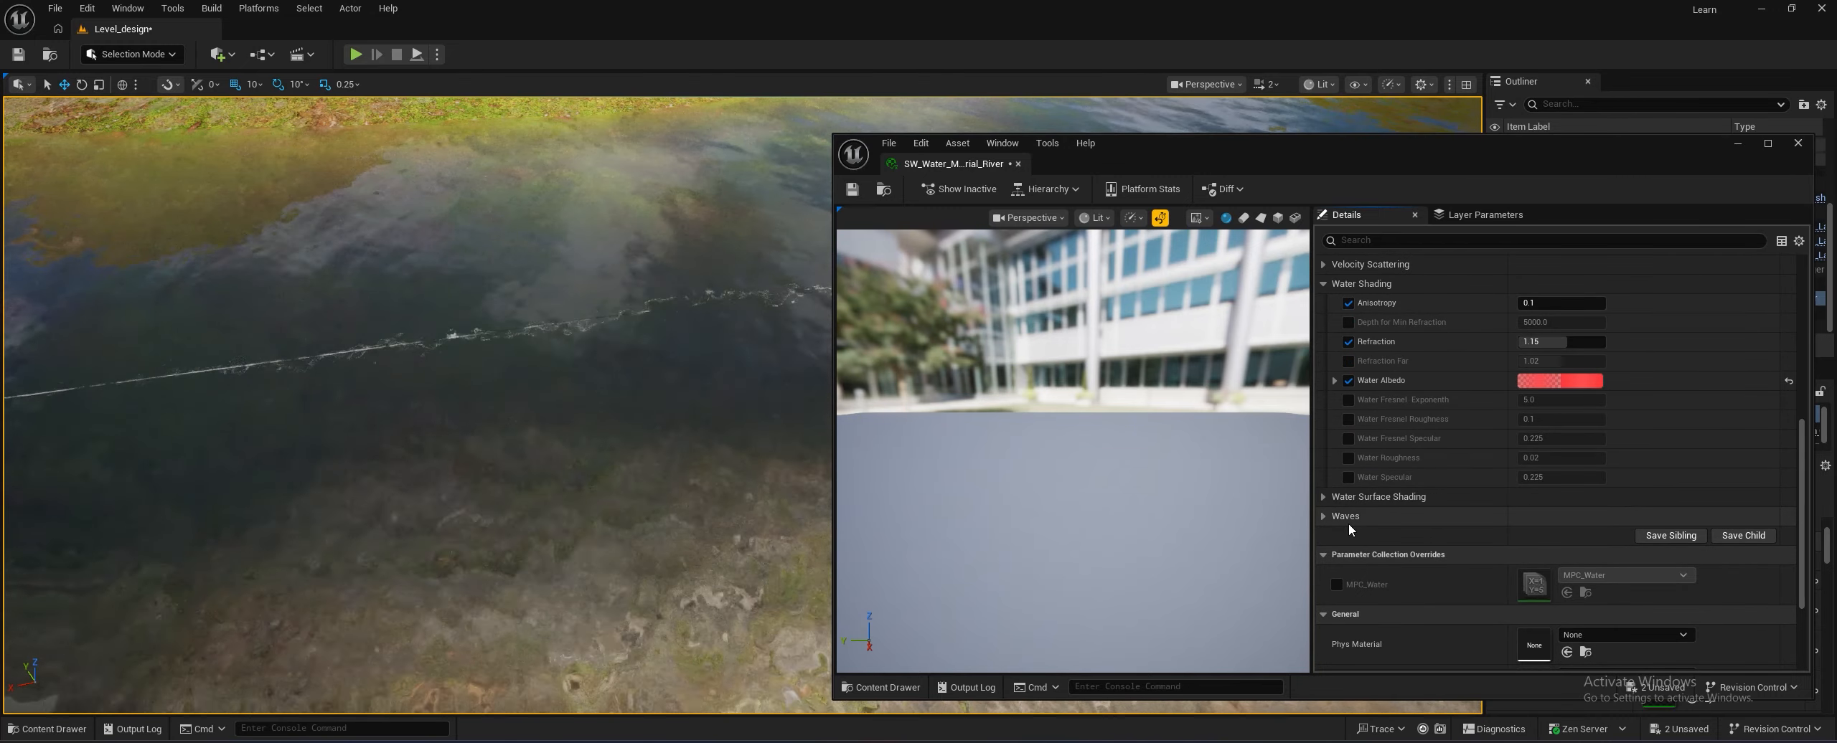
{"action": "left_click", "coordinate": [1325, 497]}
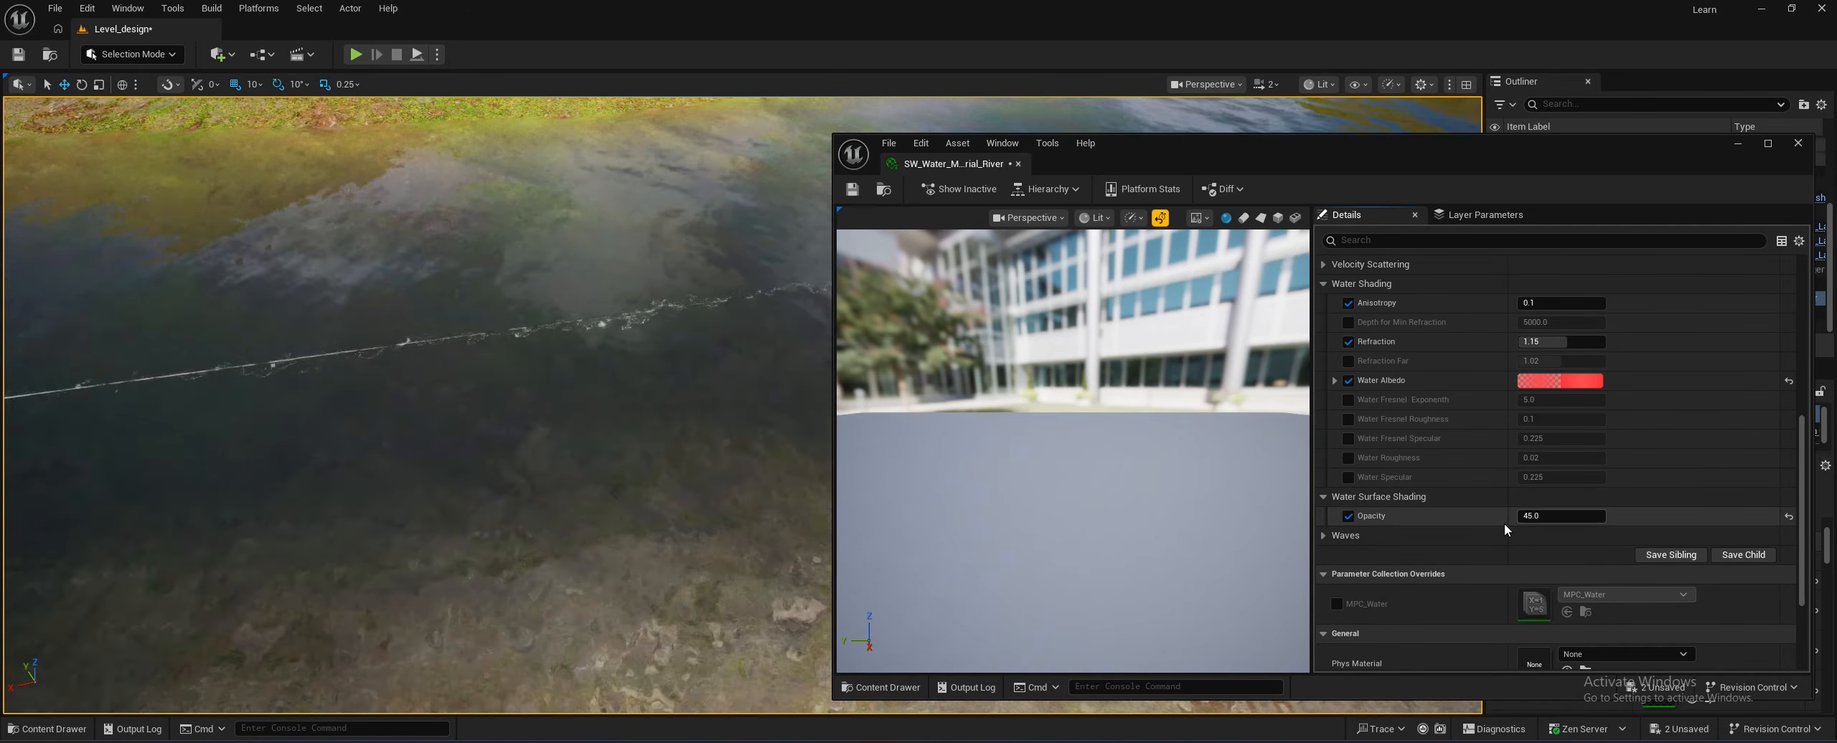
{"action": "left_click", "coordinate": [1324, 536]}
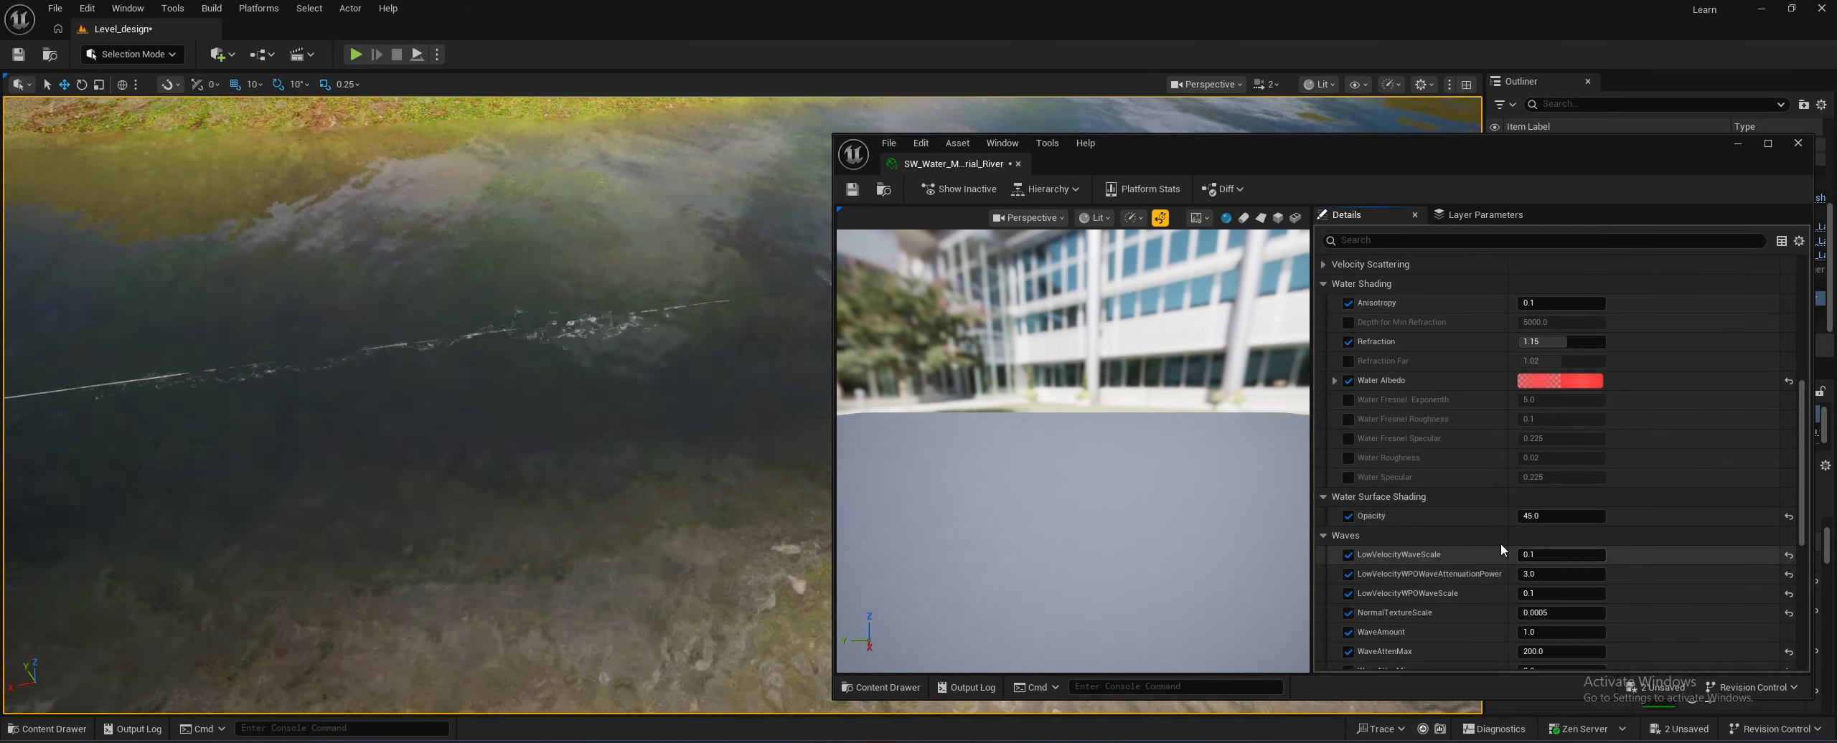
{"action": "scroll", "coordinate": [1432, 558], "scroll_direction": "down", "scroll_amount": 5}
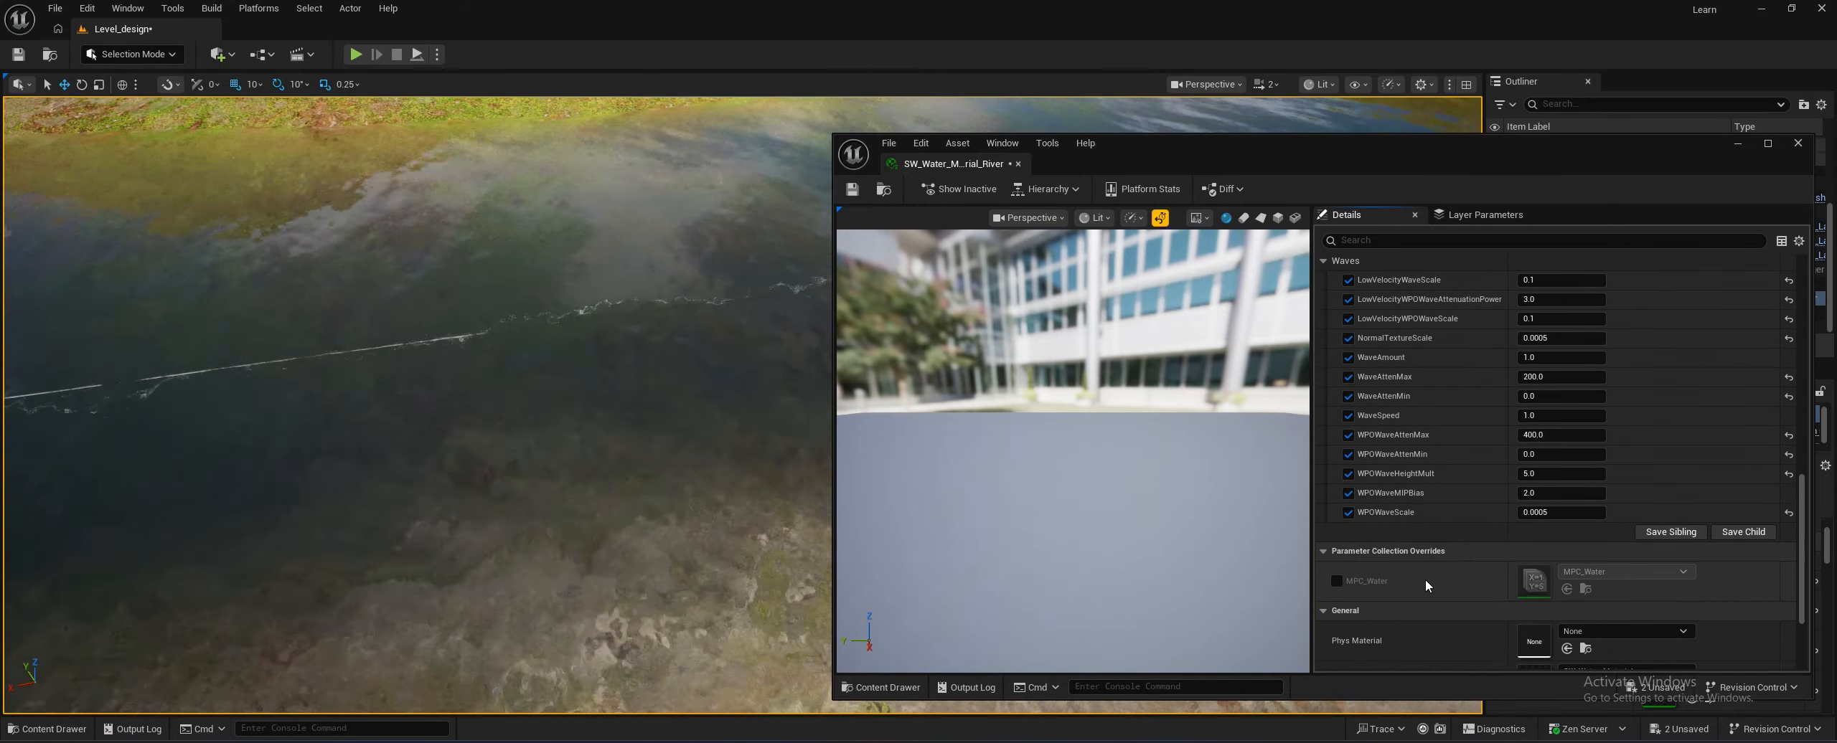
{"action": "scroll", "coordinate": [1425, 579], "scroll_direction": "up", "scroll_amount": 10}
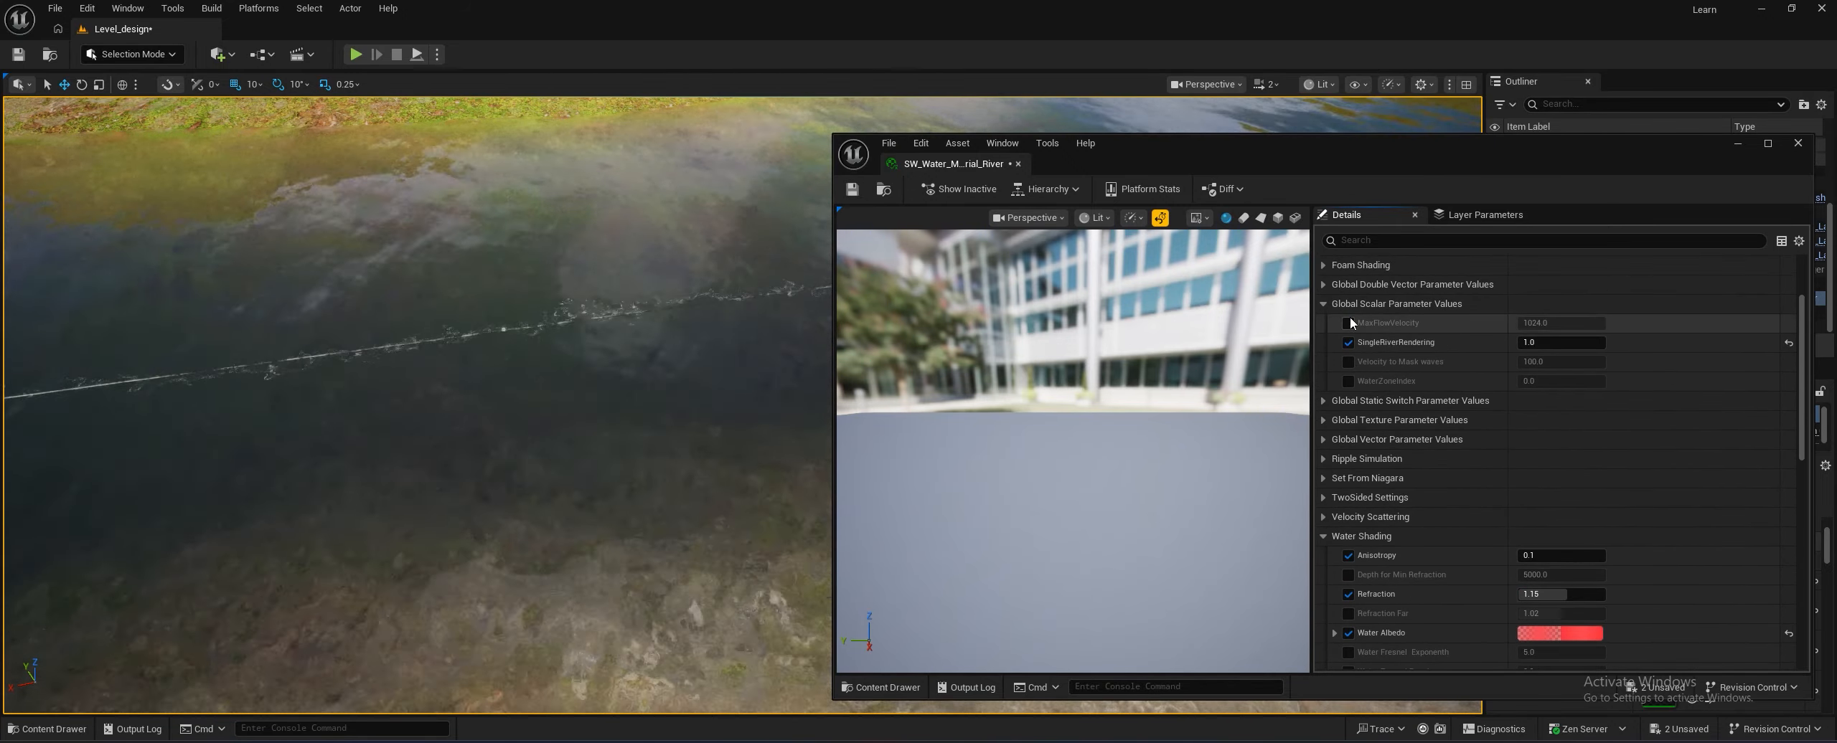
{"action": "left_click", "coordinate": [1324, 304]}
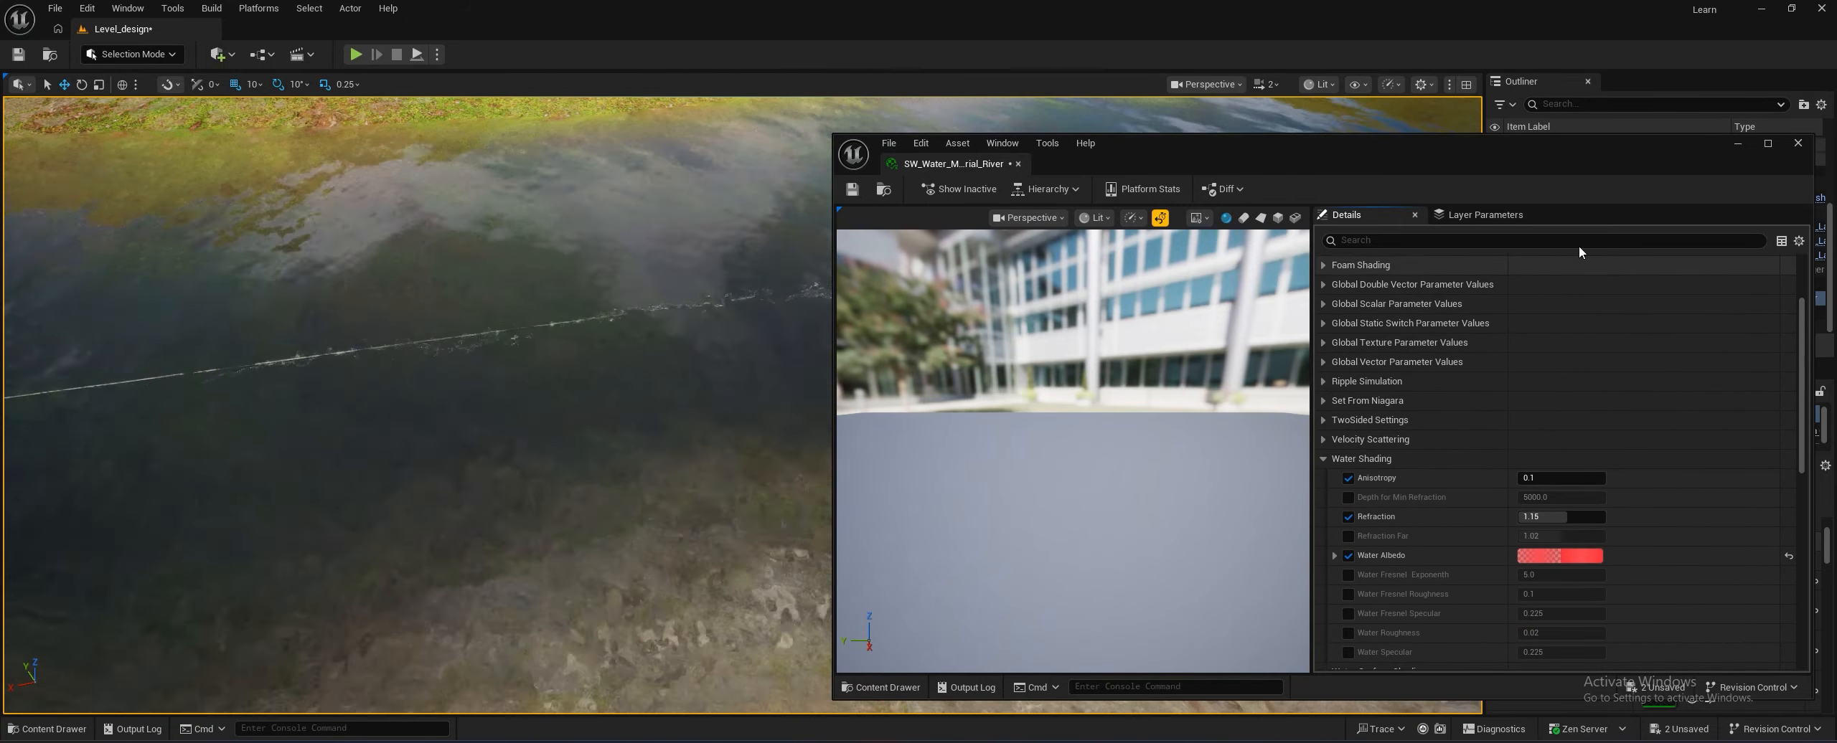
{"action": "left_click", "coordinate": [1797, 143]}
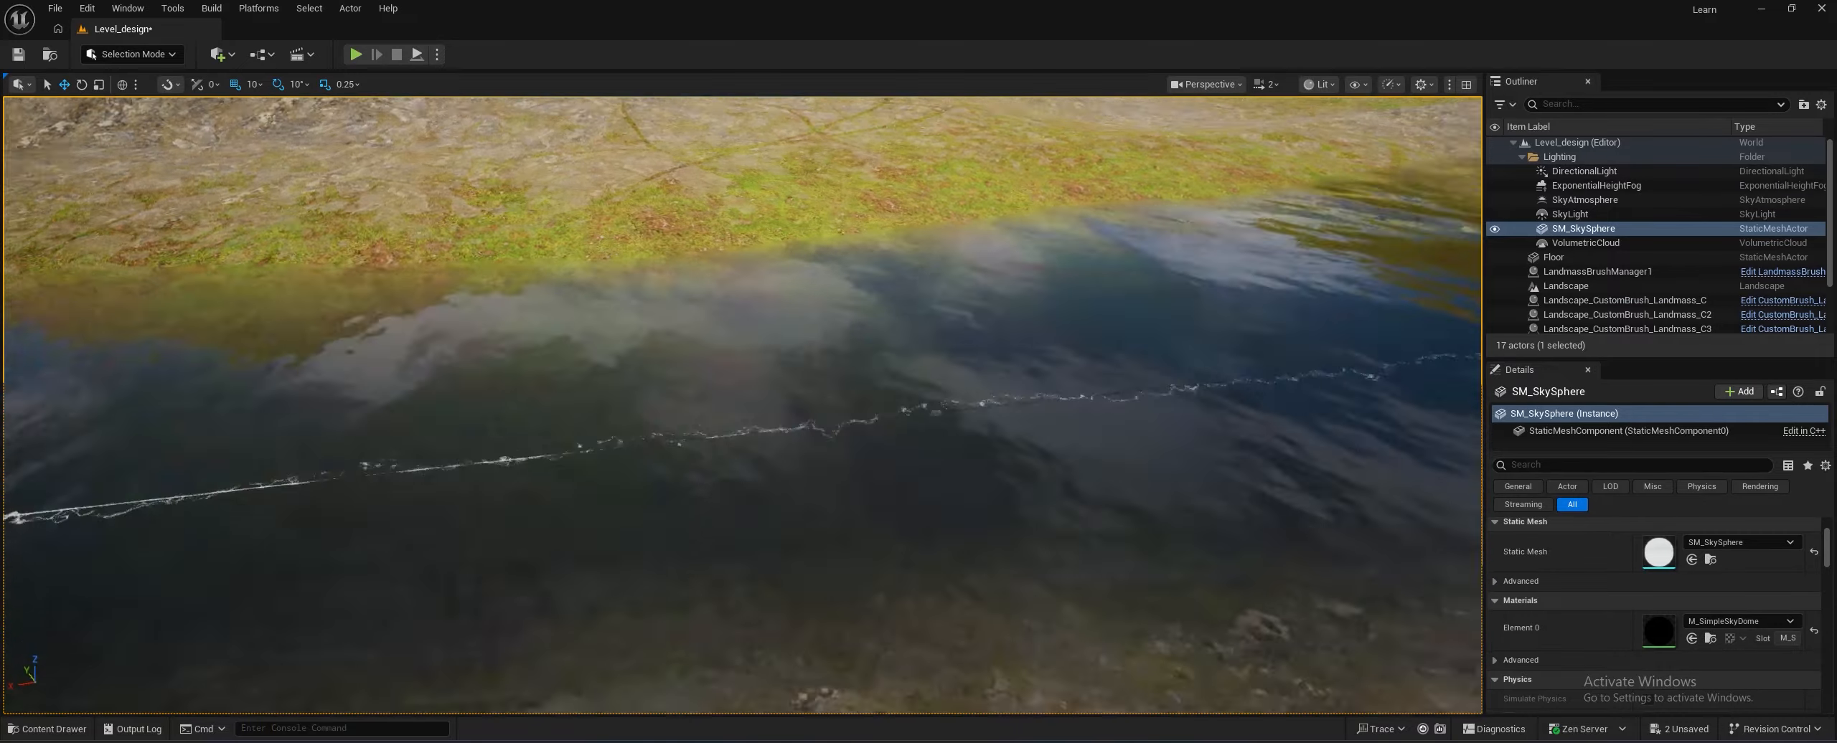
Examine the river's flow, banks and terrain blending from close up and from a distance along its course
{"action": "right_click_drag", "start_coordinate": [742, 405], "coordinate": [258, 459]}
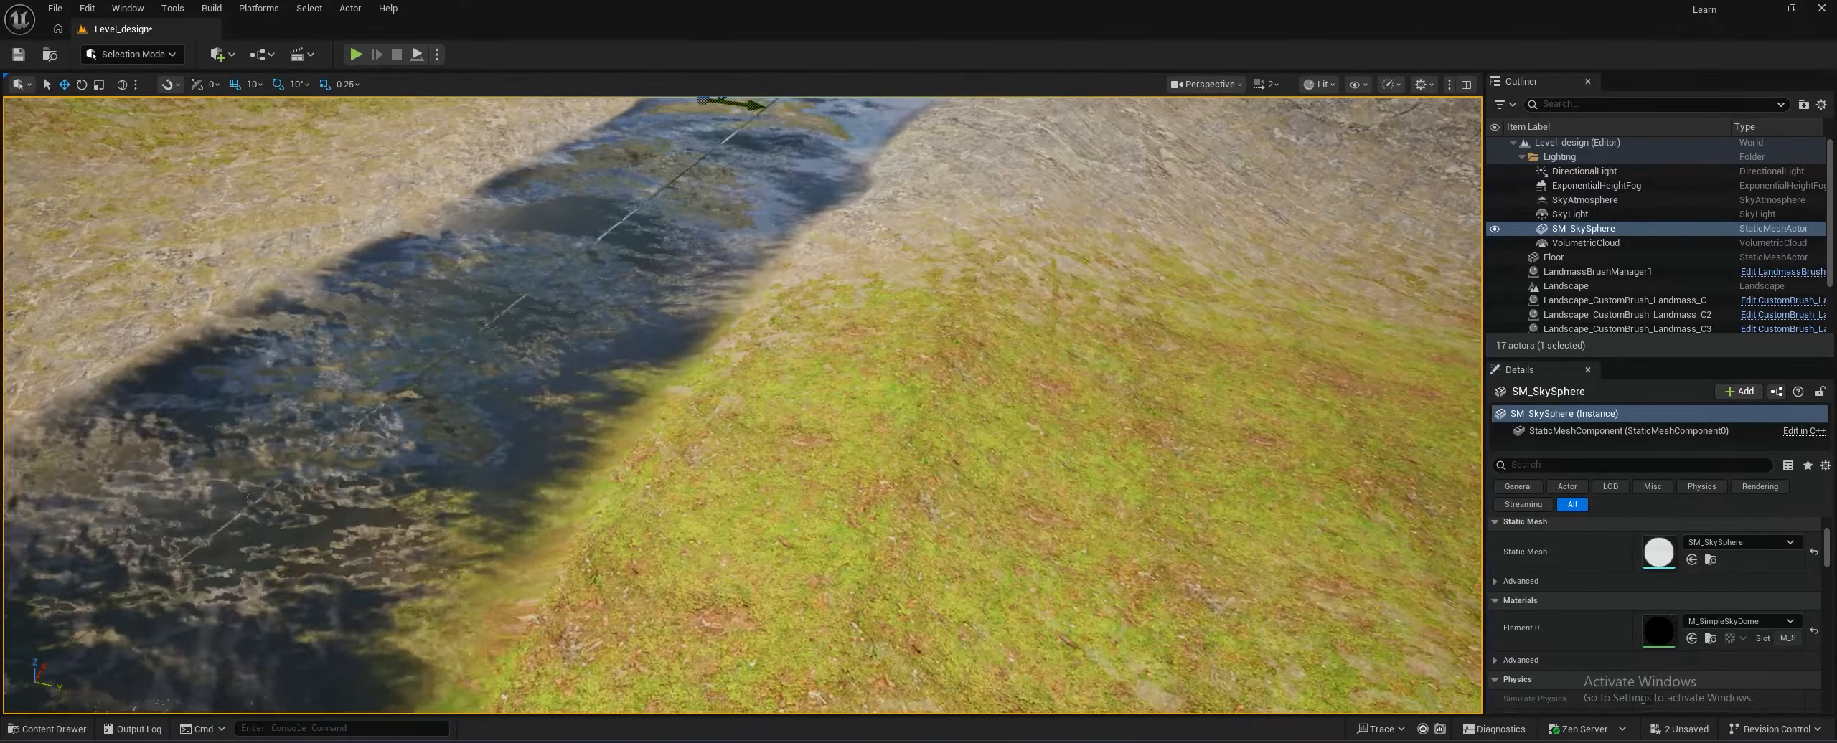
{"action": "right_click_drag", "start_coordinate": [743, 406], "coordinate": [617, 323]}
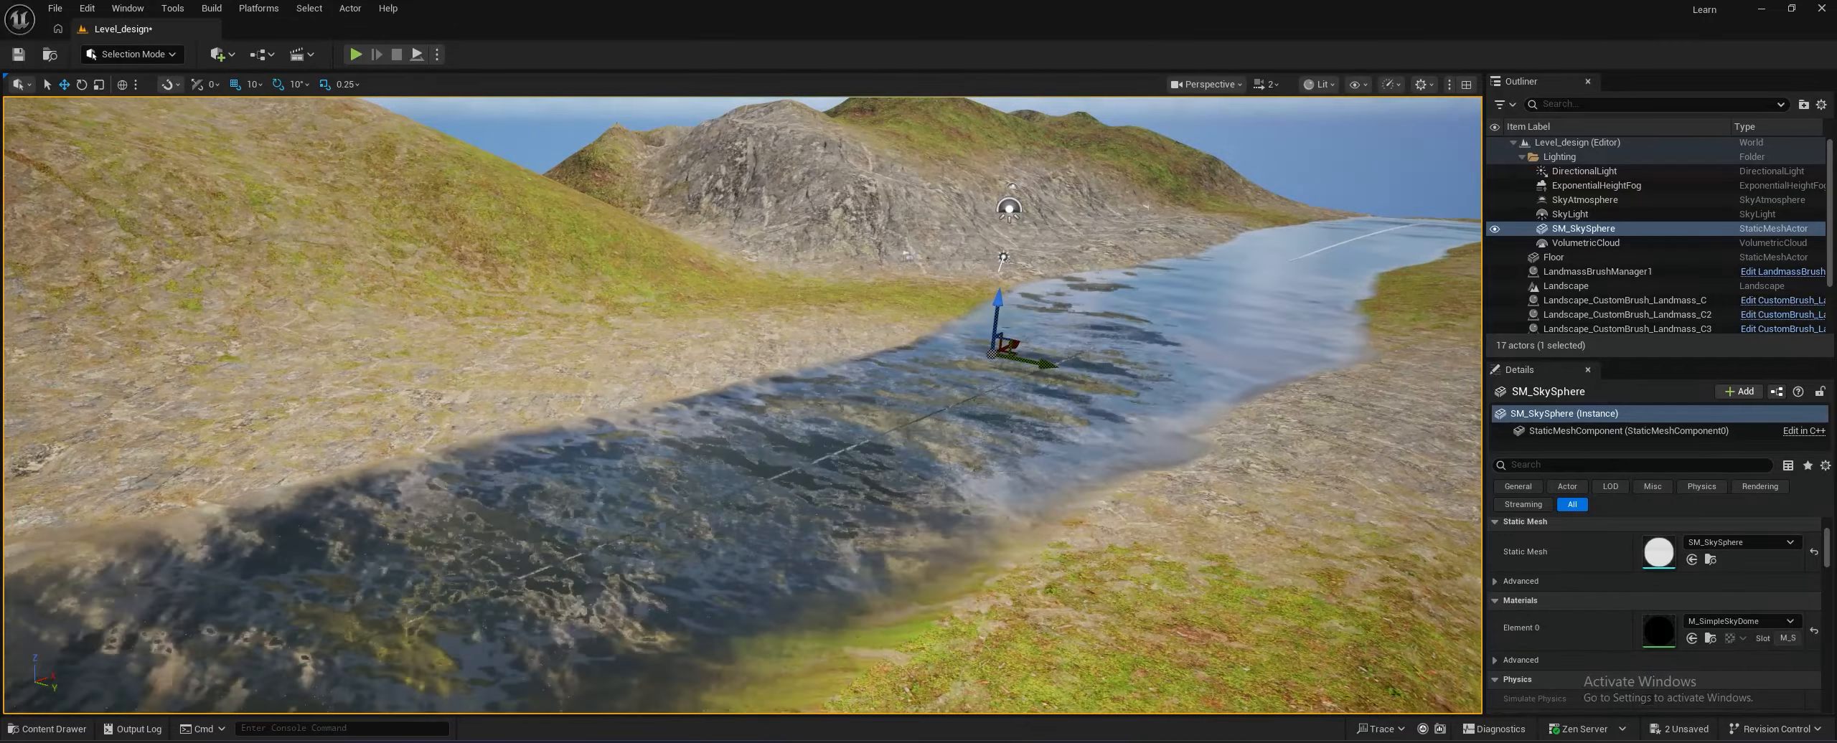
{"action": "right_click_drag", "start_coordinate": [743, 406], "coordinate": [829, 368]}
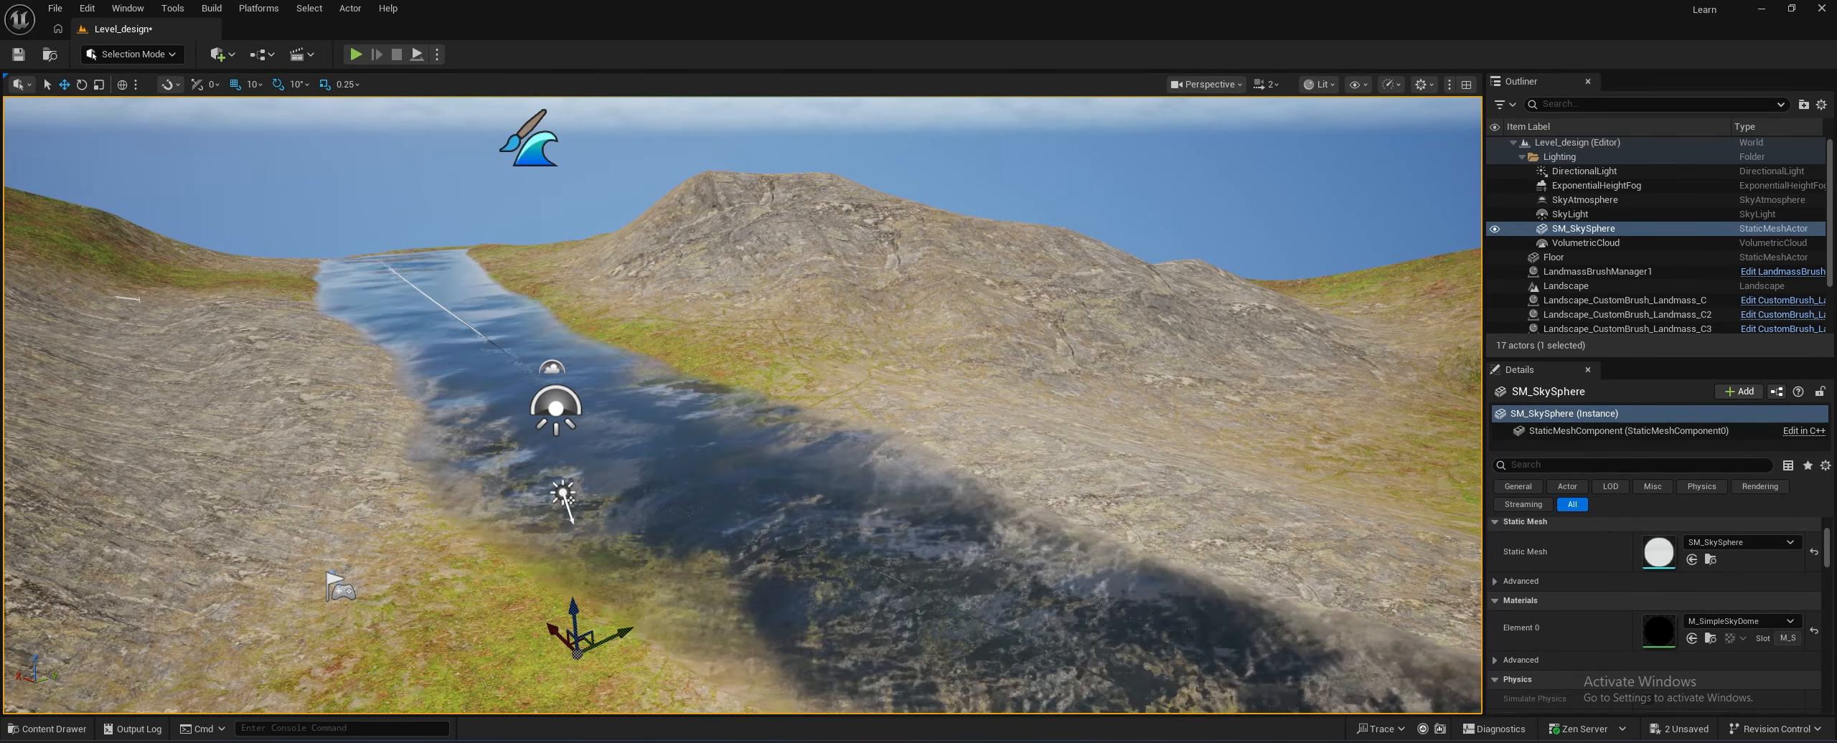
{"action": "key", "text": "s"}
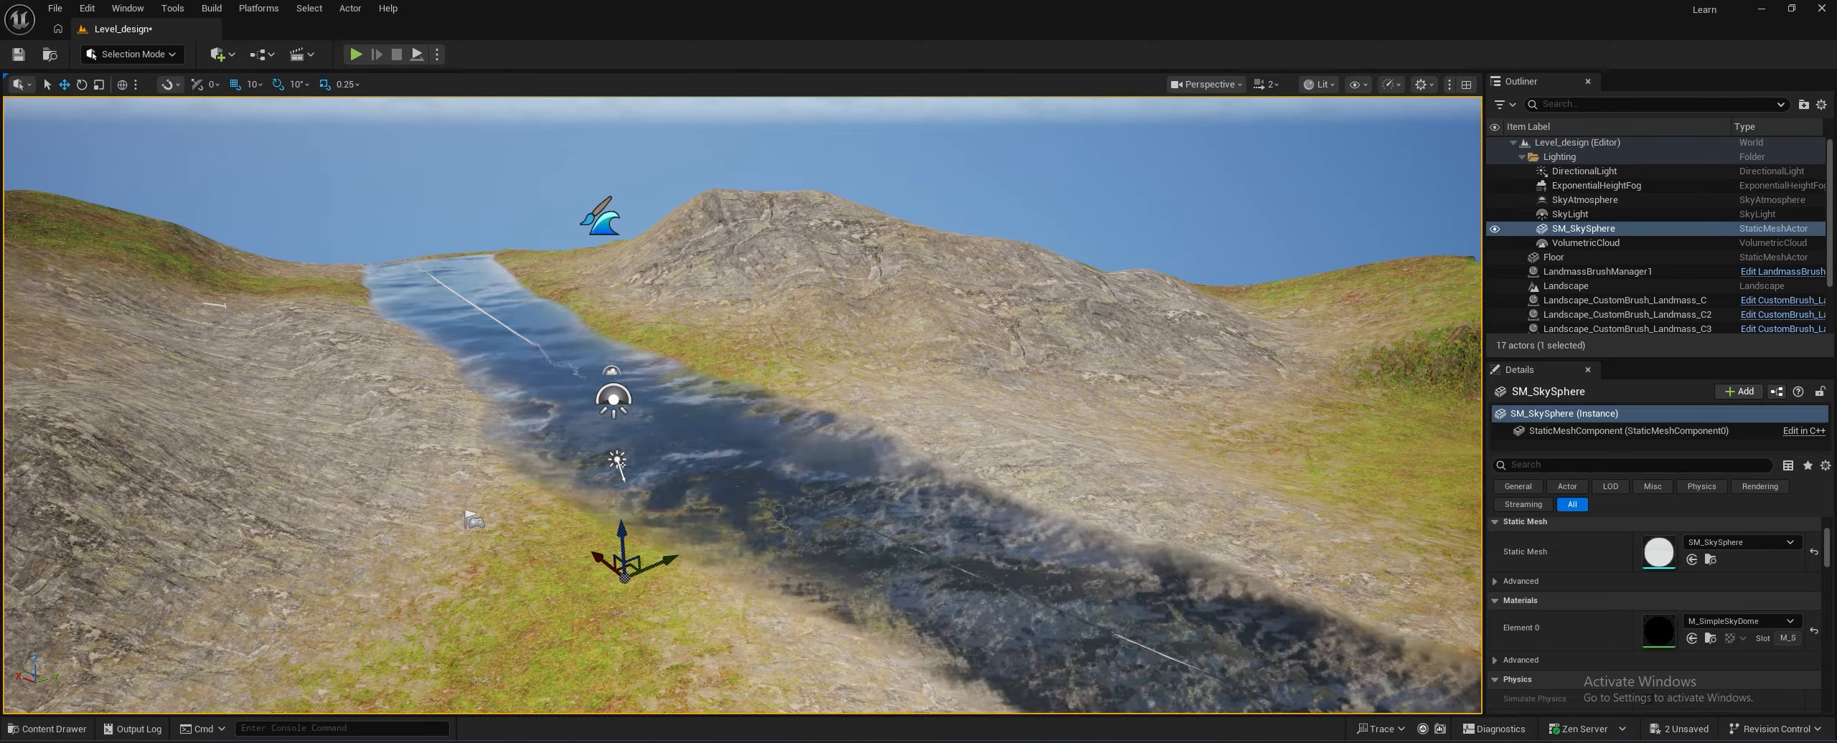
{"action": "key", "text": "d"}
{"action": "right_click_drag", "start_coordinate": [742, 405], "coordinate": [882, 495]}
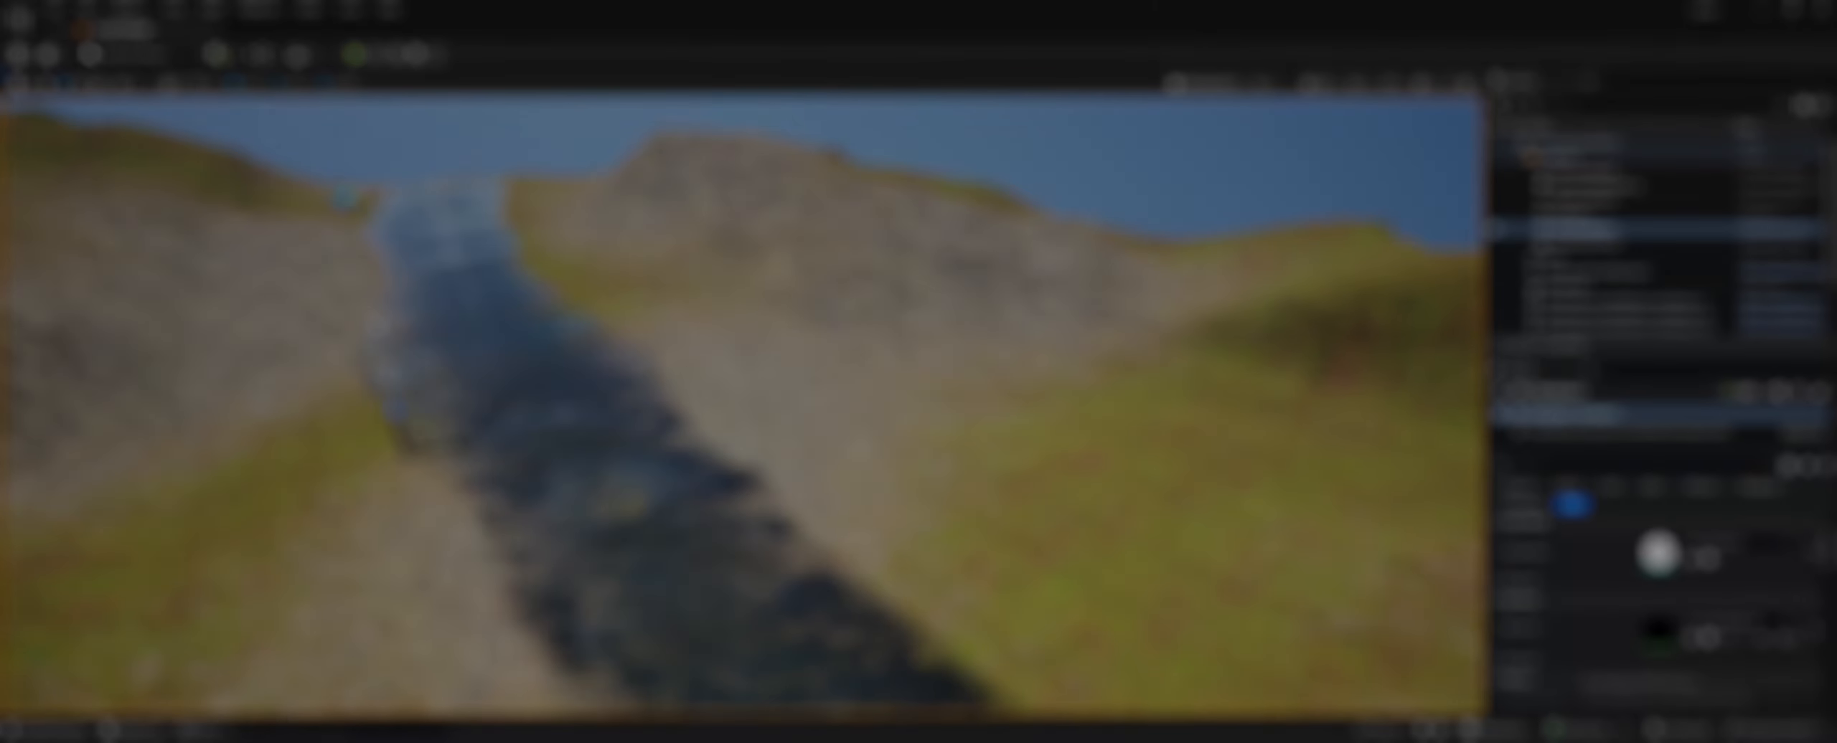